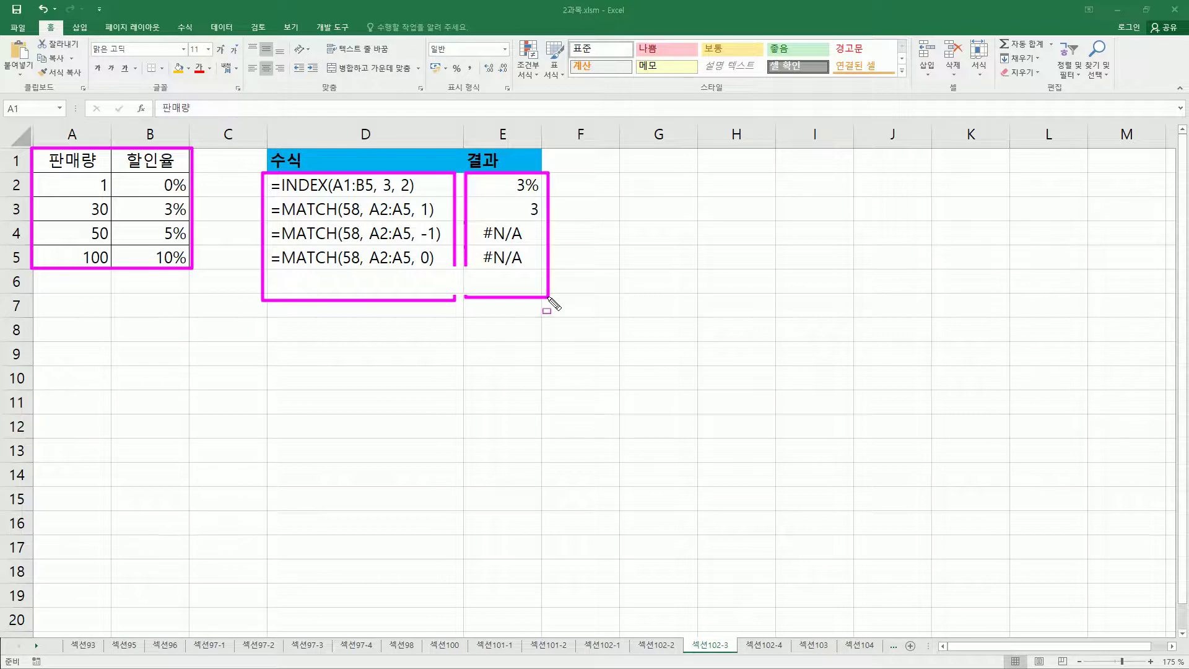
key("Escape")
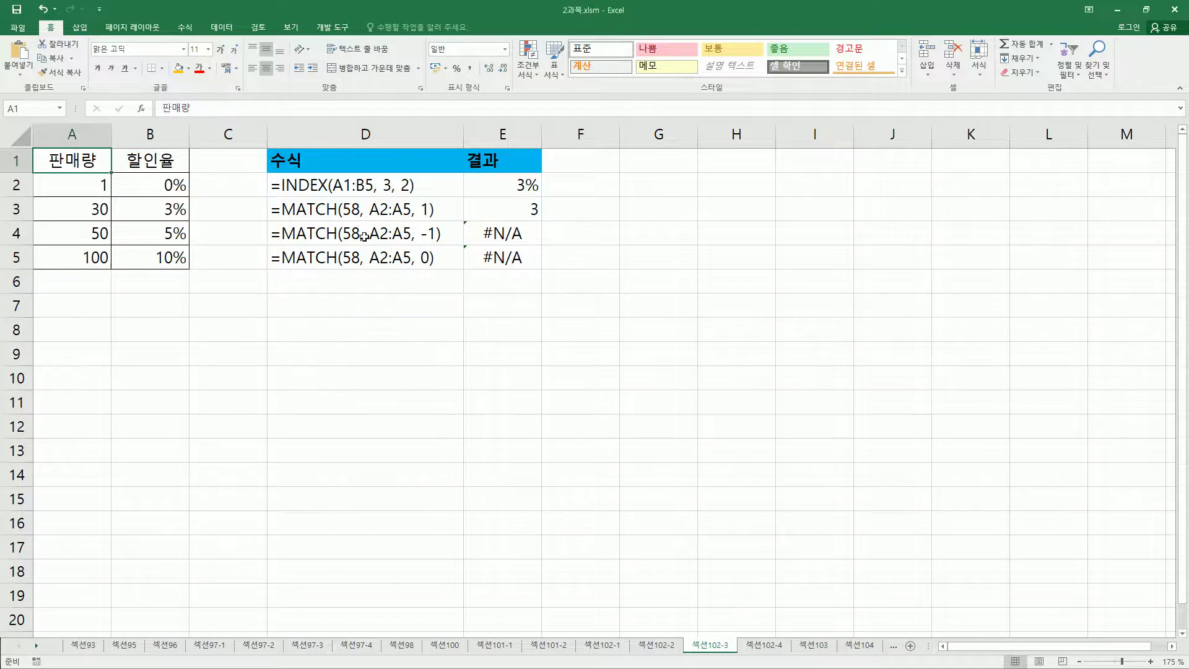
left_click_drag(277, 195, 409, 192)
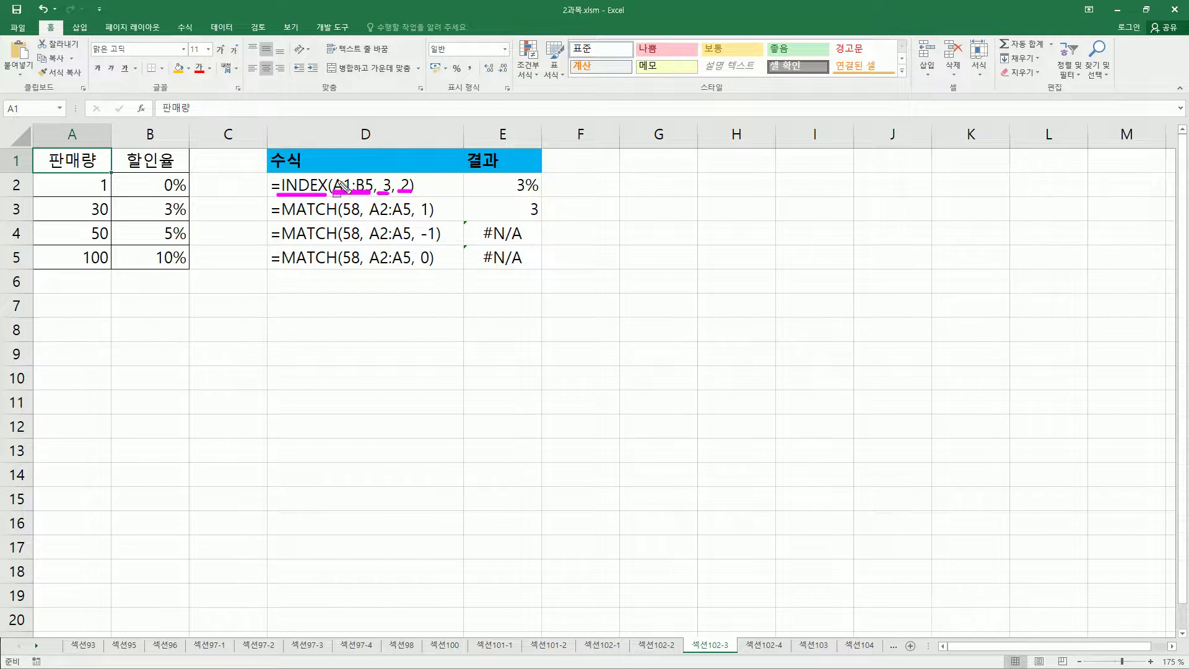
mouse_move(35, 153)
left_mouse_down()
mouse_move(37, 230)
mouse_move(192, 276)
left_mouse_up()
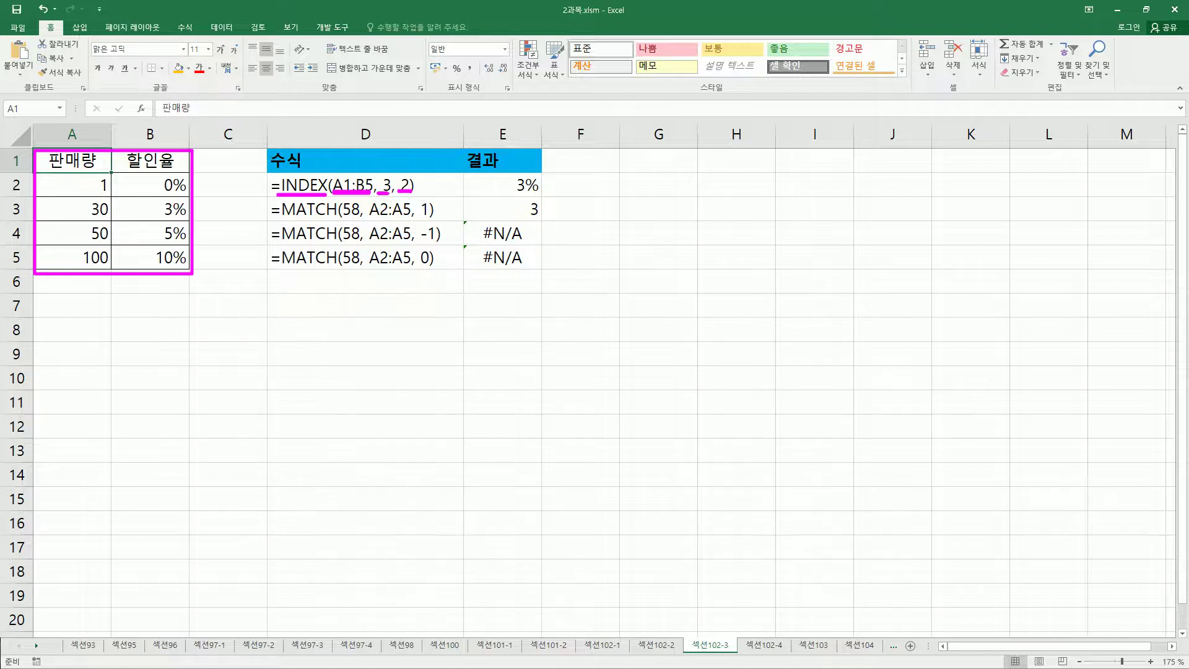
left_click_drag(382, 169, 406, 164)
mouse_move(24, 209)
left_mouse_down()
mouse_move(45, 208)
mouse_move(35, 214)
left_mouse_up()
mouse_move(172, 126)
left_mouse_down()
mouse_move(166, 151)
mouse_move(181, 137)
left_mouse_up()
mouse_move(181, 208)
left_mouse_down()
mouse_move(179, 226)
mouse_move(179, 204)
mouse_move(188, 218)
left_mouse_up()
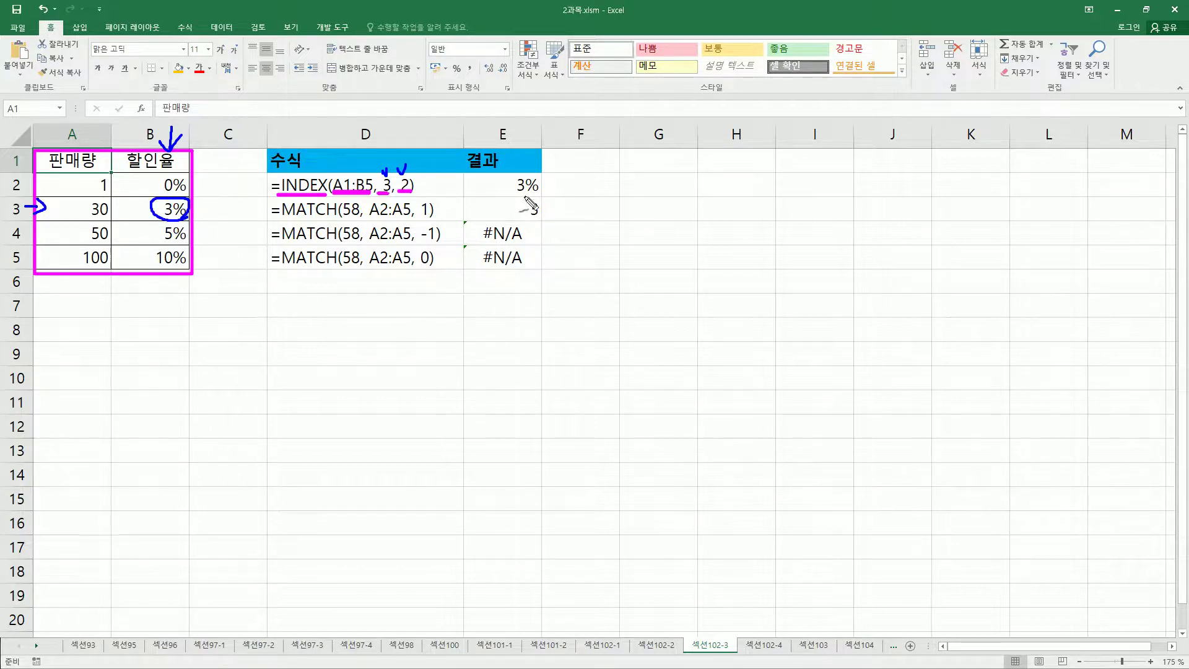
left_click_drag(513, 194, 542, 192)
key("Escape")
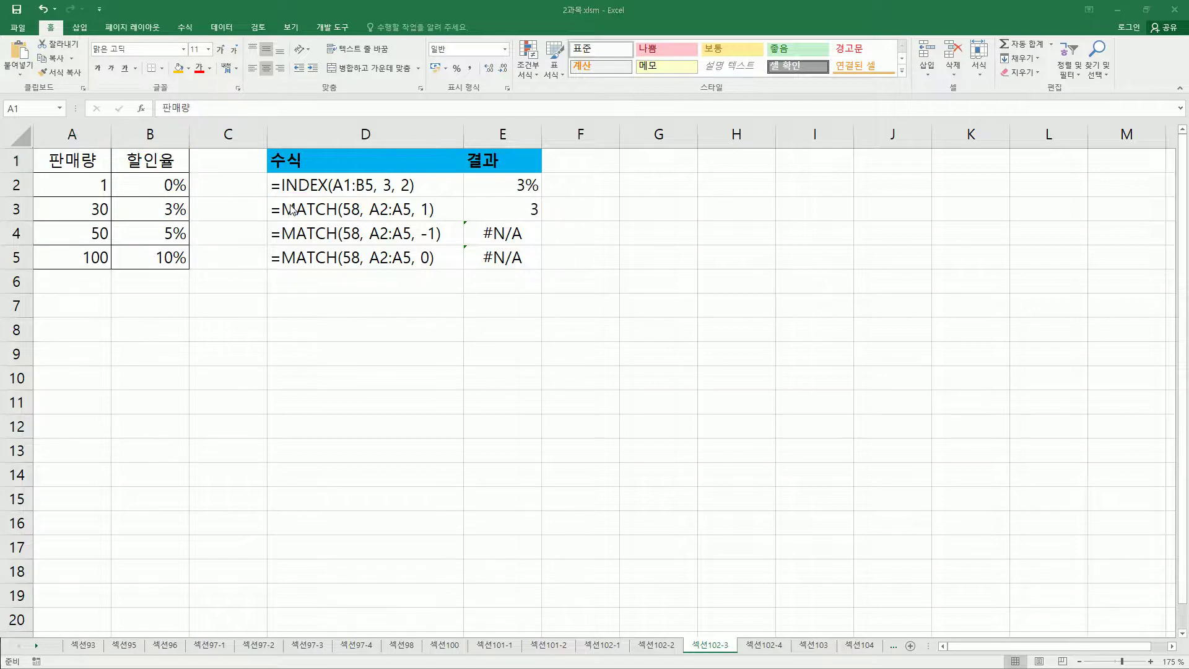
- Enter the syntax note "match( 찾을값 , 범위 , 옵션 )" as plain text in cell D8
left_click(328, 329)
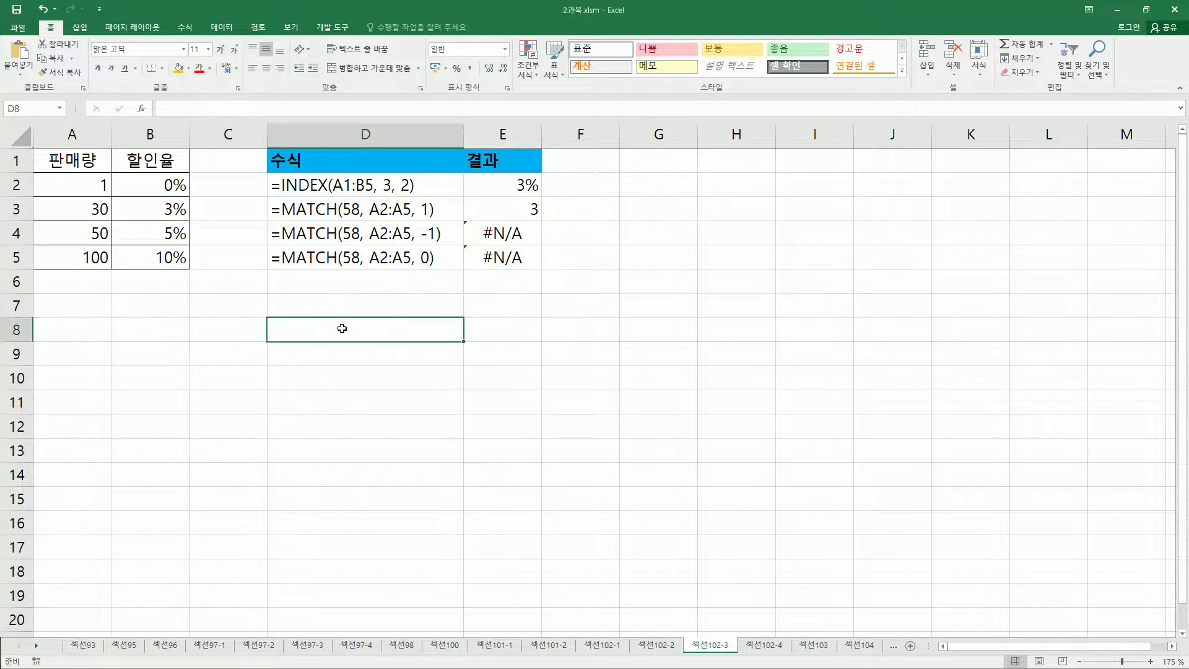
type("=ㅡ")
key("BackSpace")
key("BackSpace")
type("ㅡㅁ")
key("BackSpace")
key("BackSpace")
type("ma")
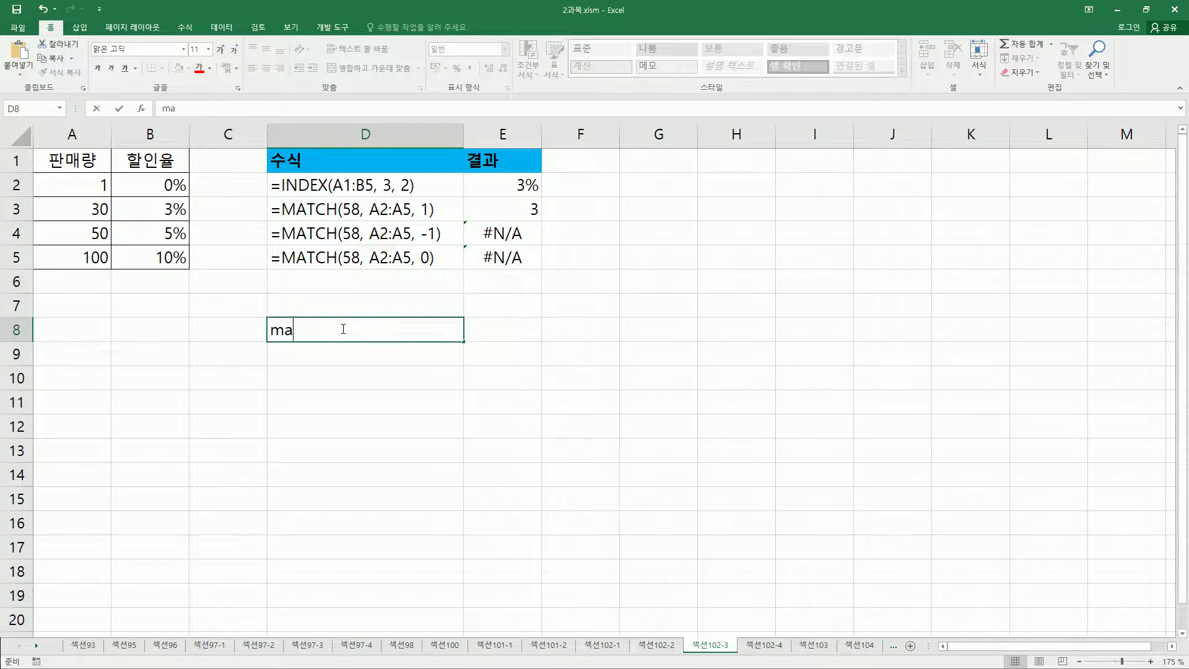
type("tch( 찾을값 , 범위 , 옵션 ")
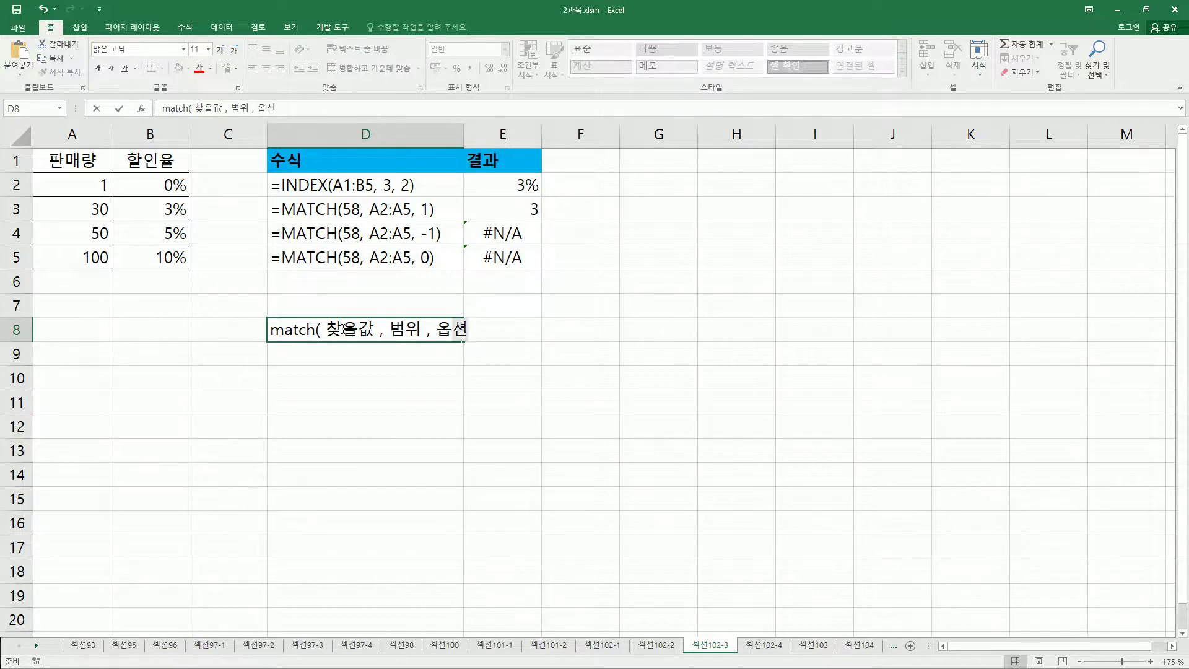
type(")")
key("Return")
- List the MATCH option values -1, 0 and 1 in cells D10 to D12
key("Return")
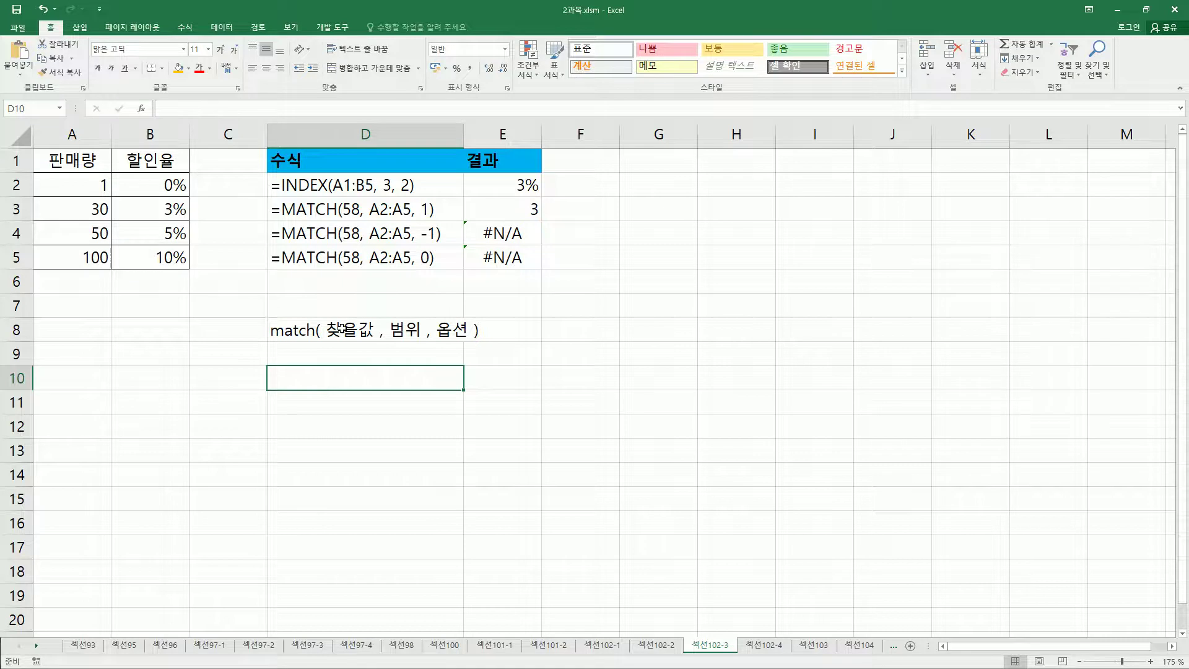
type("-1")
key("Return")
type("0")
key("Return")
type("1")
key("Return")
- Change cell D10 to a text entry reading "-1(내림차순)", with a leading apostrophe
key("Up")
key("Up")
key("Up")
key("F2")
key("Home")
type("'")
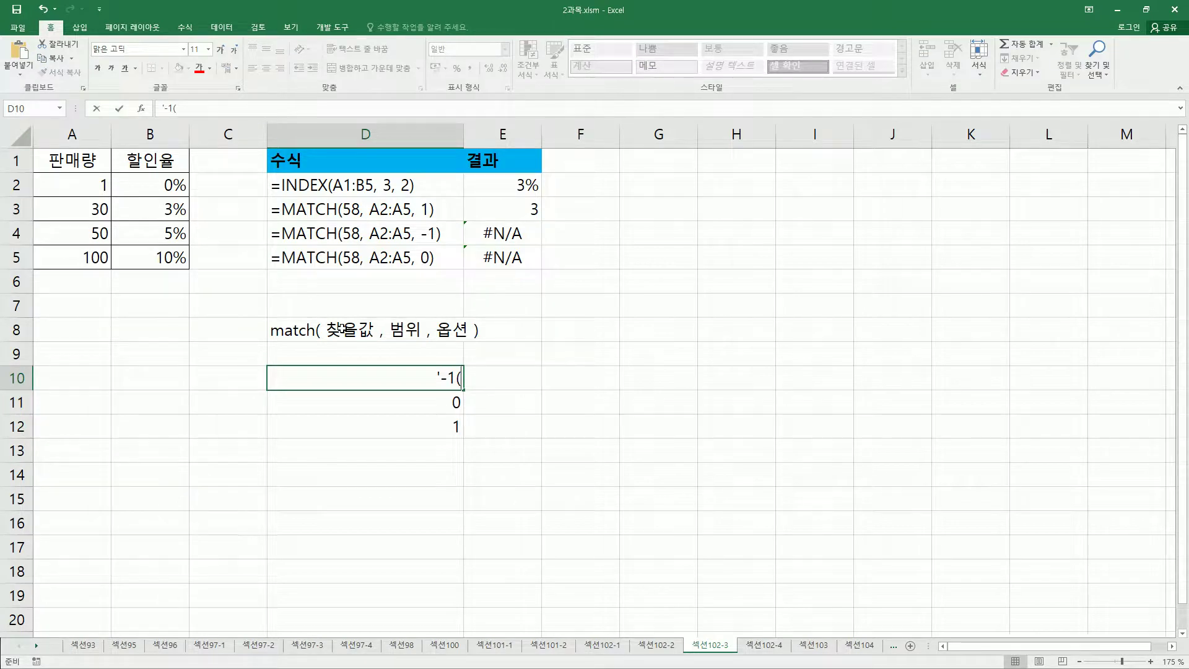
type("(내림차")
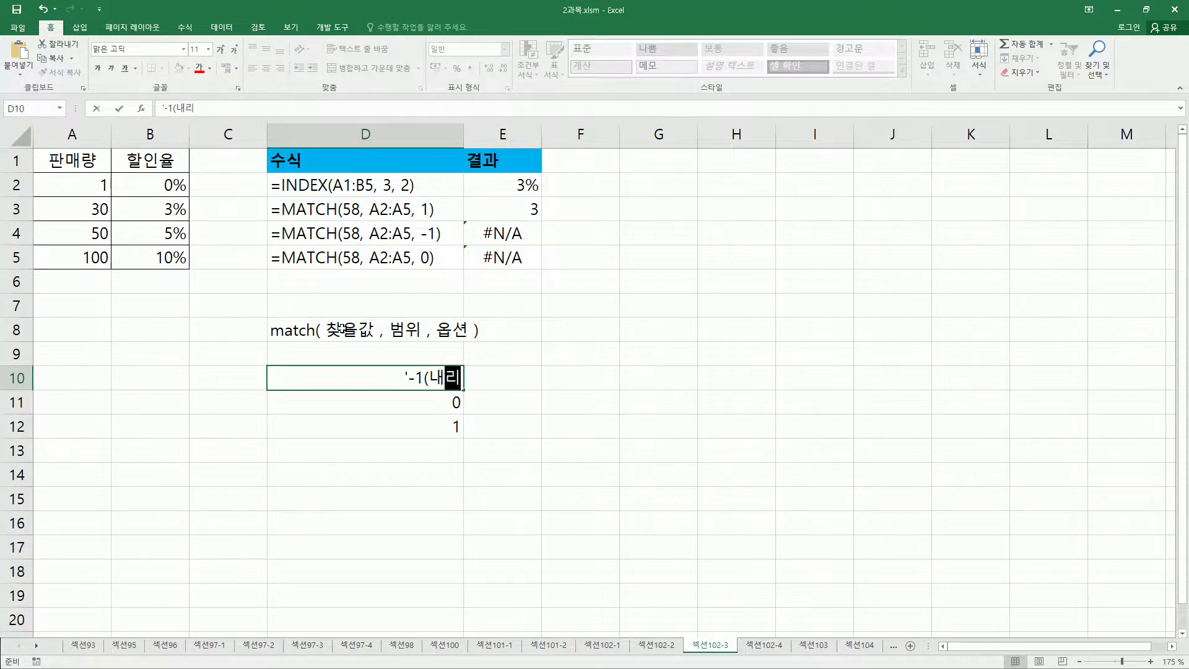
type("순)")
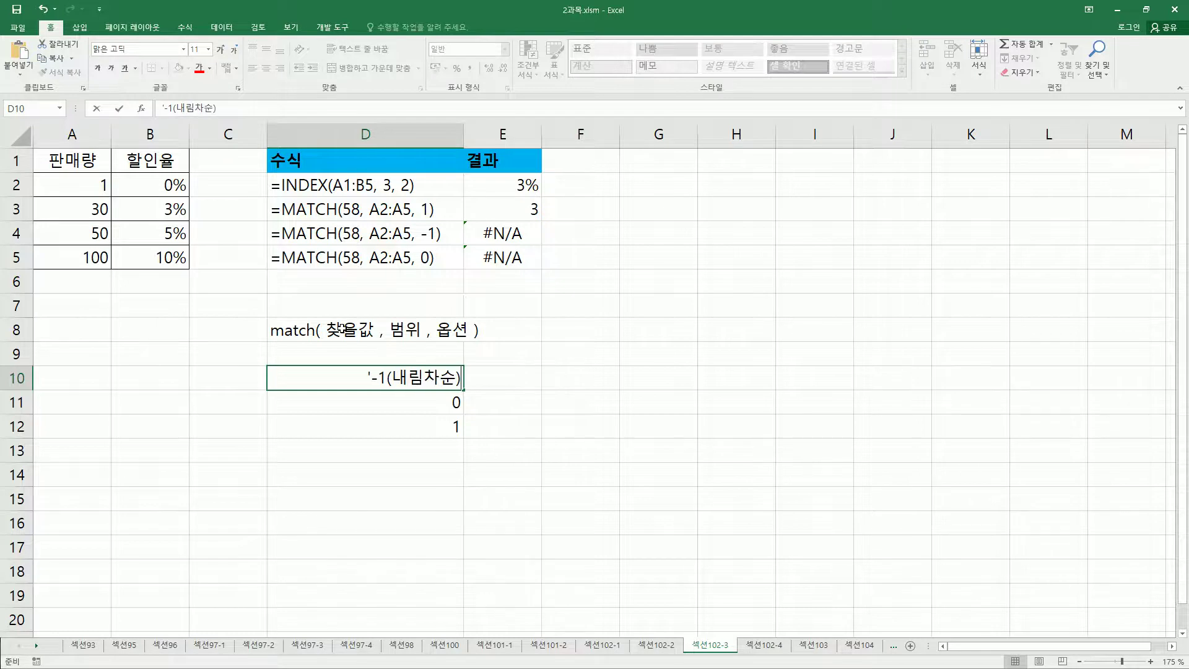
key("Return")
- Extend the option labels in D11 to "0(정렬X)" and in D12 to "1(오름차순)"
key("F2")
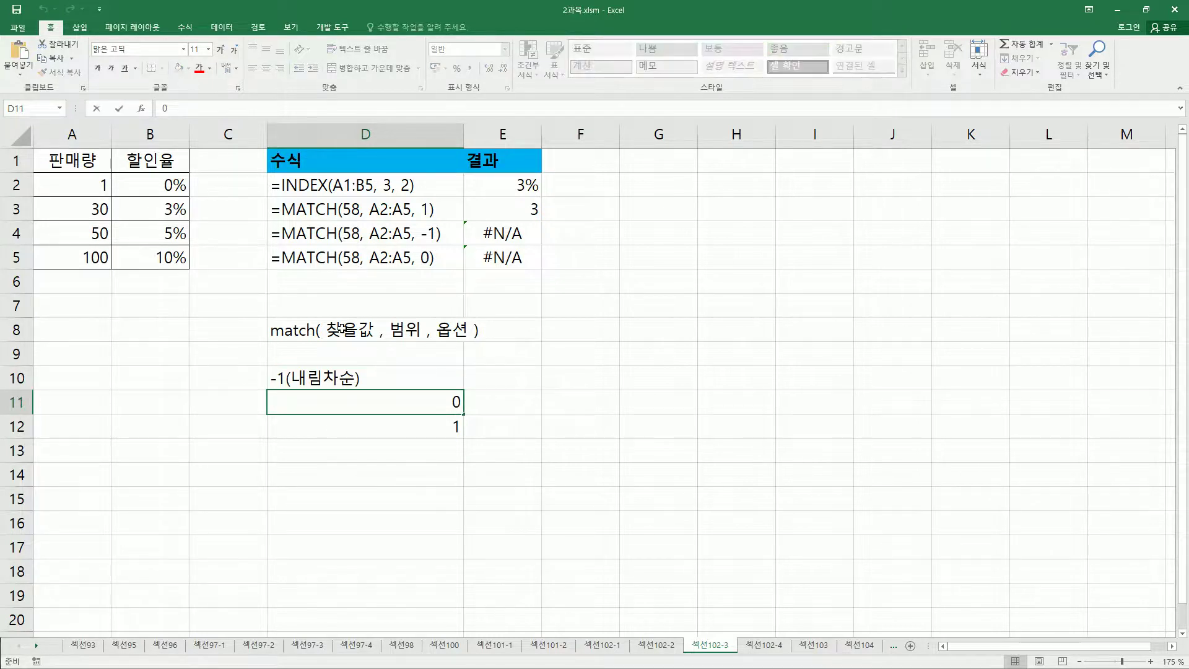
type("(정렬X")
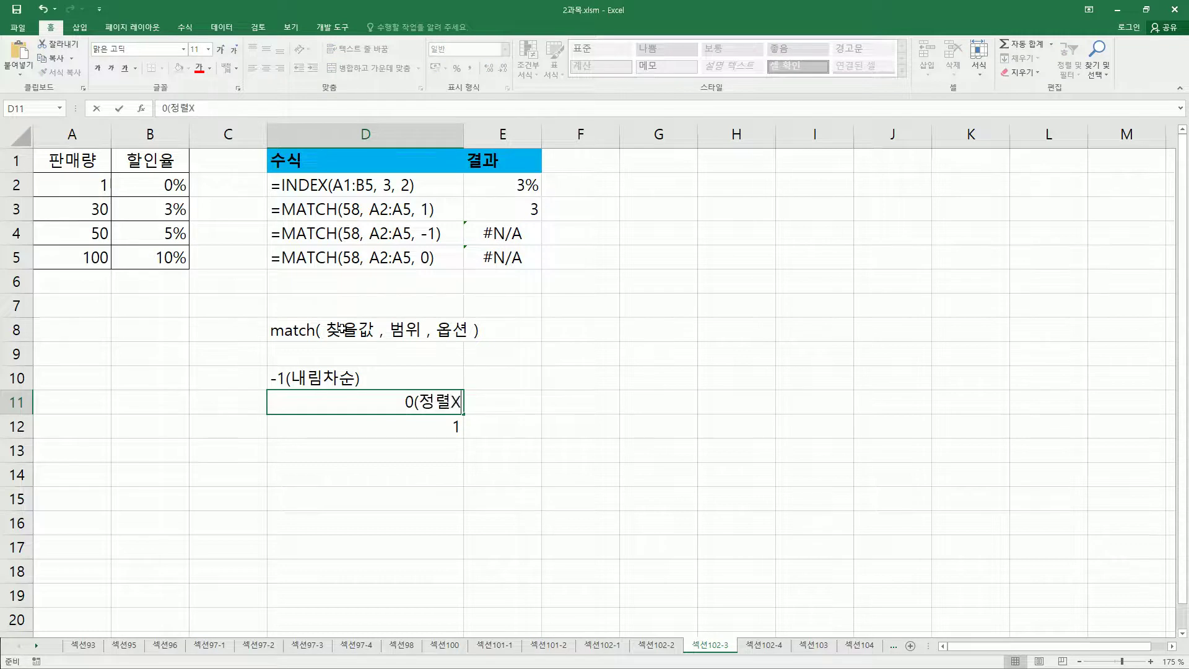
type(")")
key("Return")
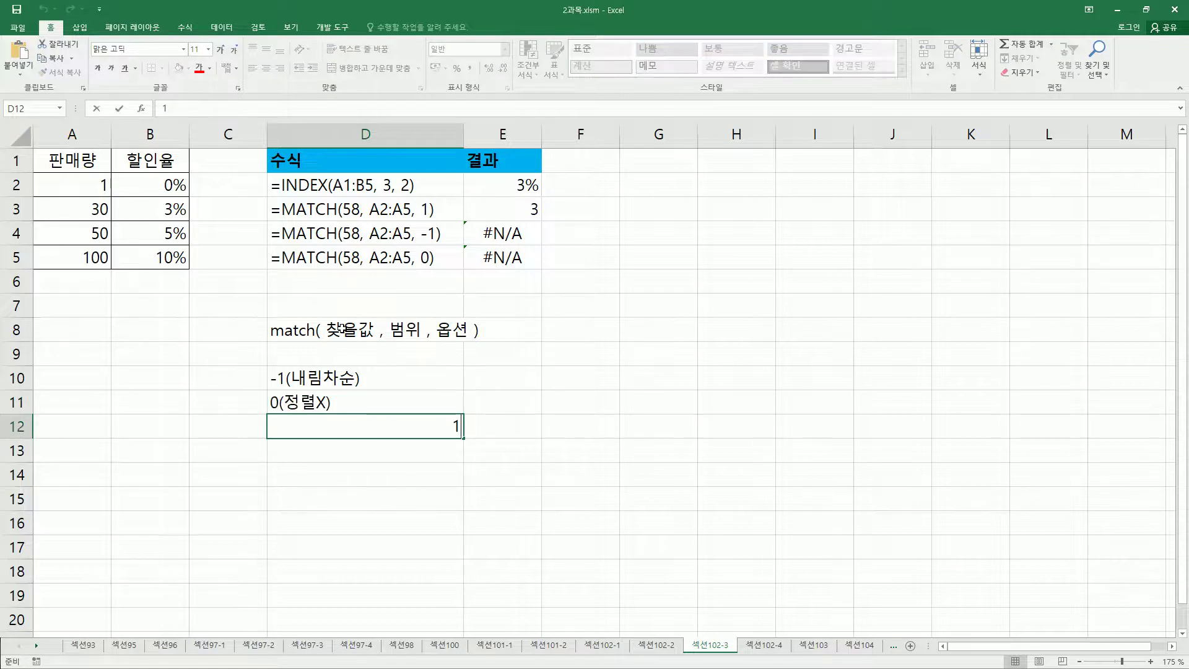
type("1(오름차순)")
key("Return")
- Append the explanation "크거나 같은값 중에서 가장작은값" to the -1 option in cell D10
key("Up")
key("Up")
key("Up")
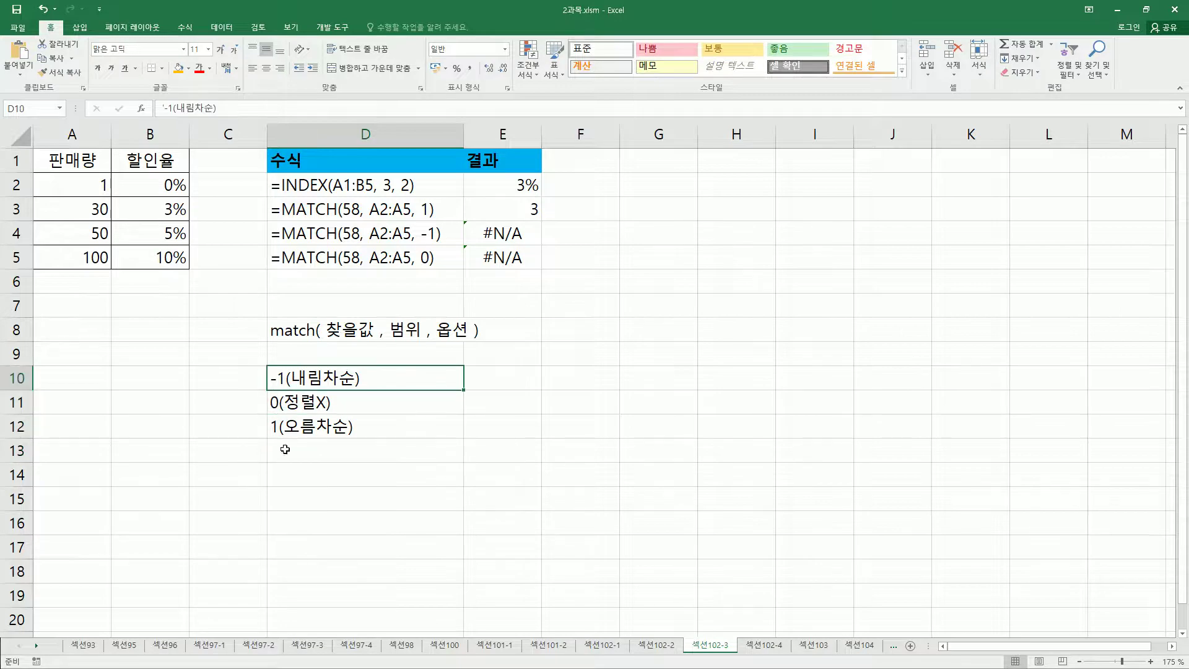
double_click(420, 379)
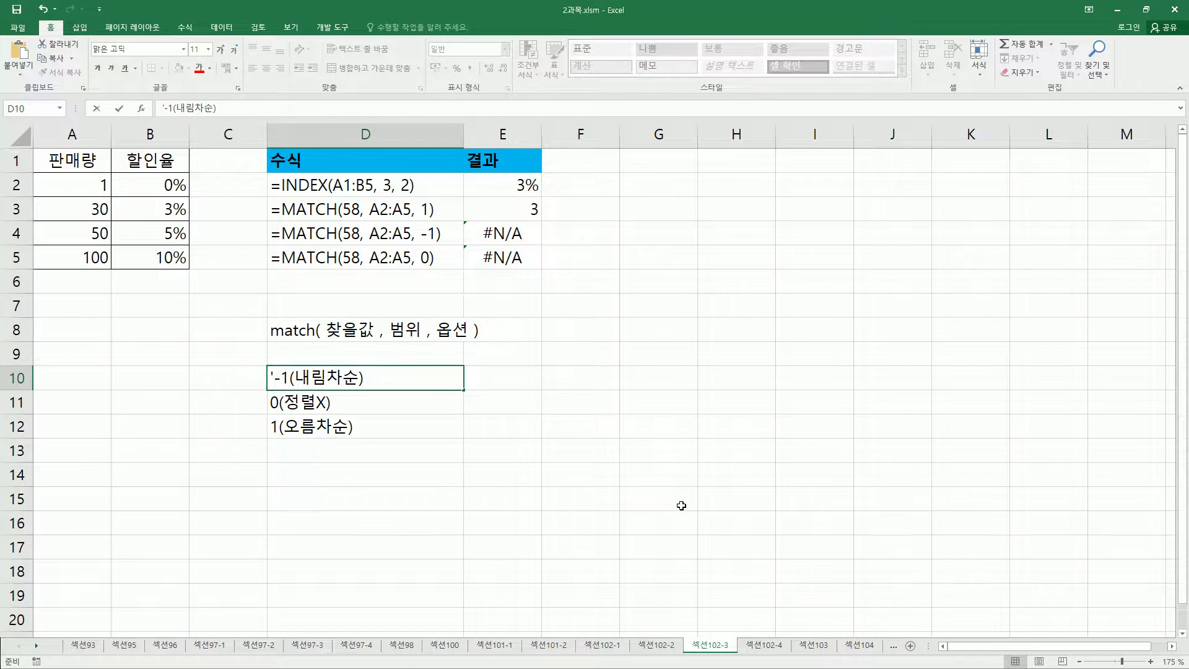
type("크거나 ")
type("같은값 ")
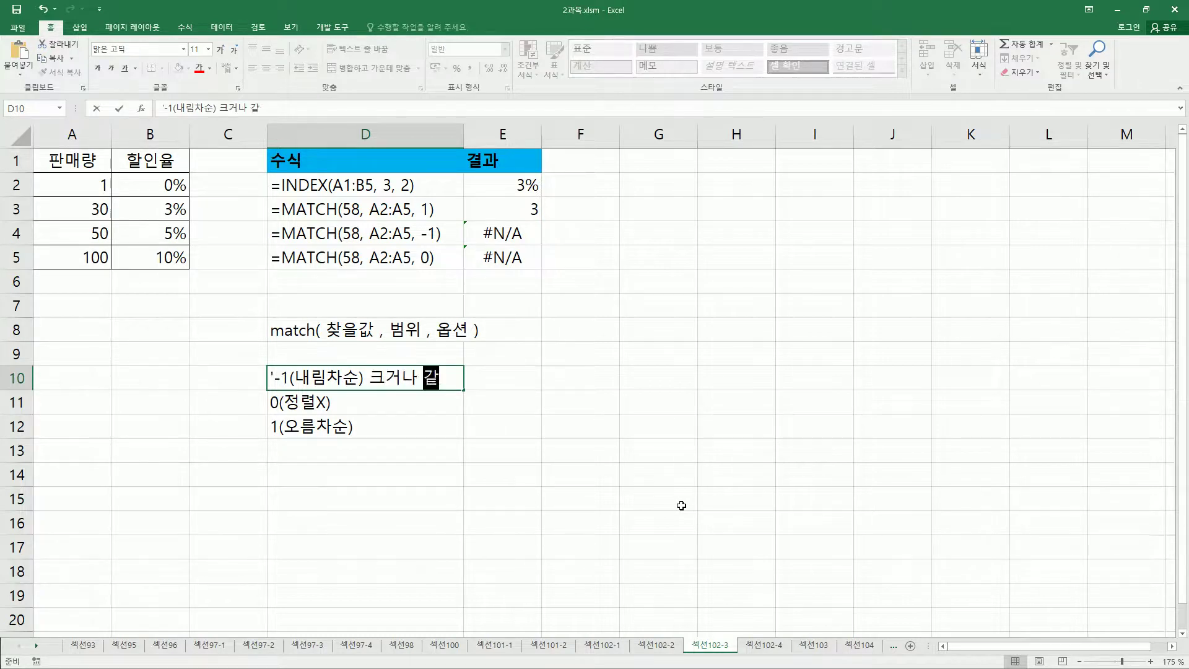
type("중")
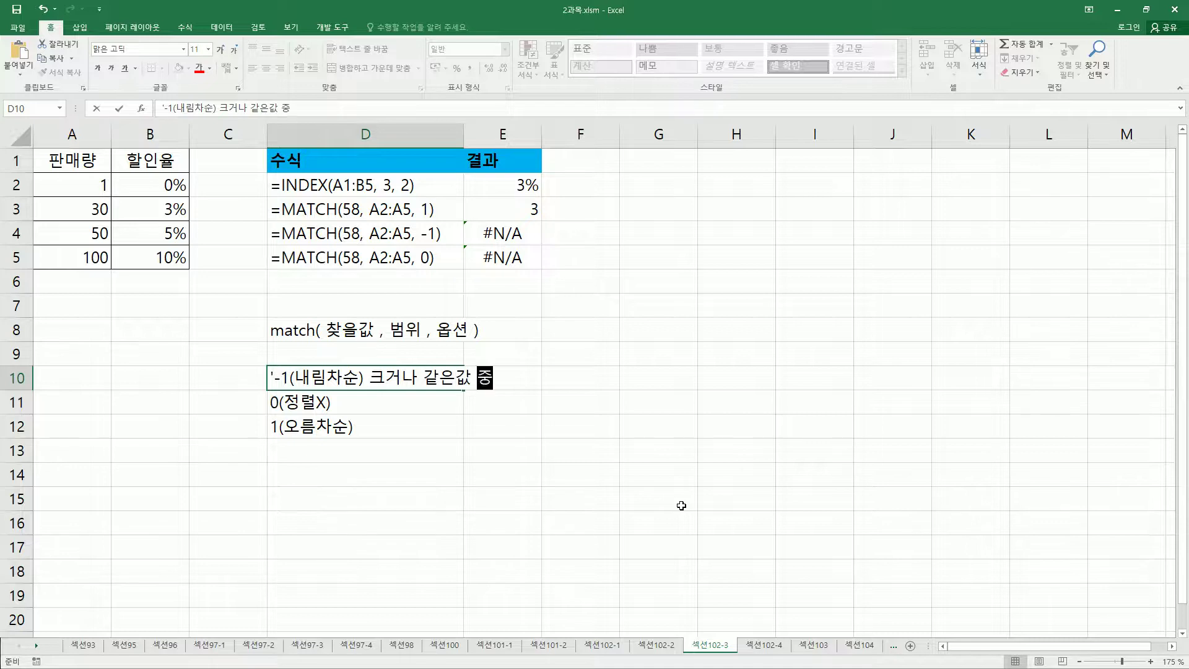
type("에서 갖장")
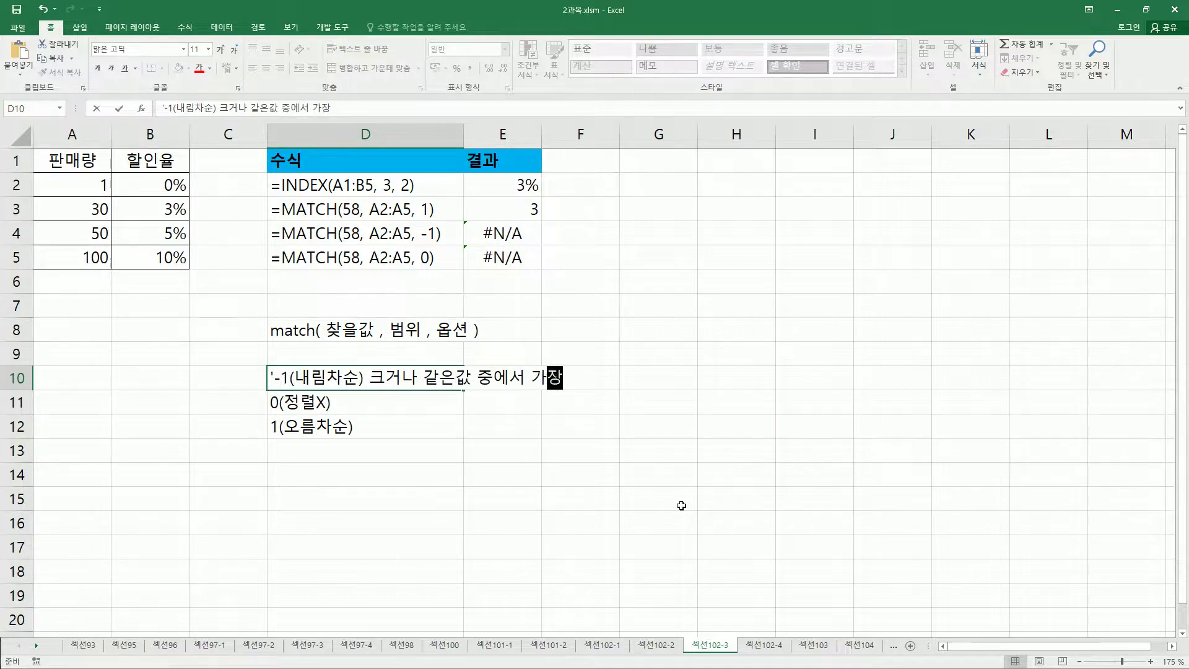
type("작은값")
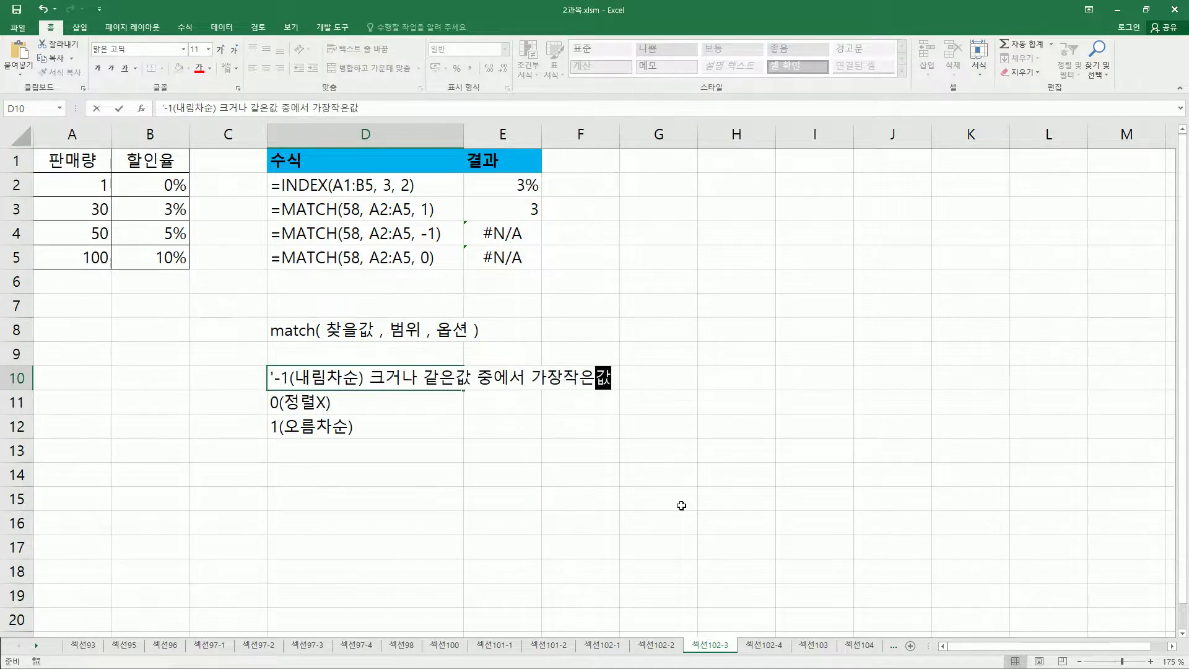
key("Return")
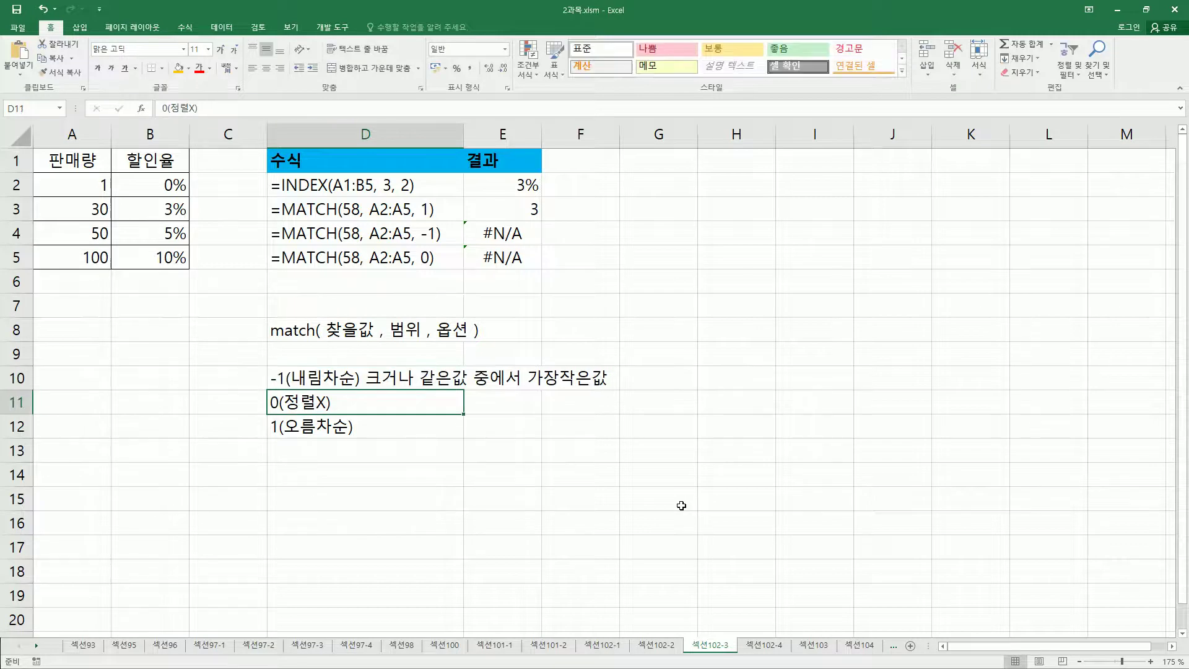
- Append the explanation "작거나 같은값 중에서 가장큰값" to the 1 option in cell D12
key("Down")
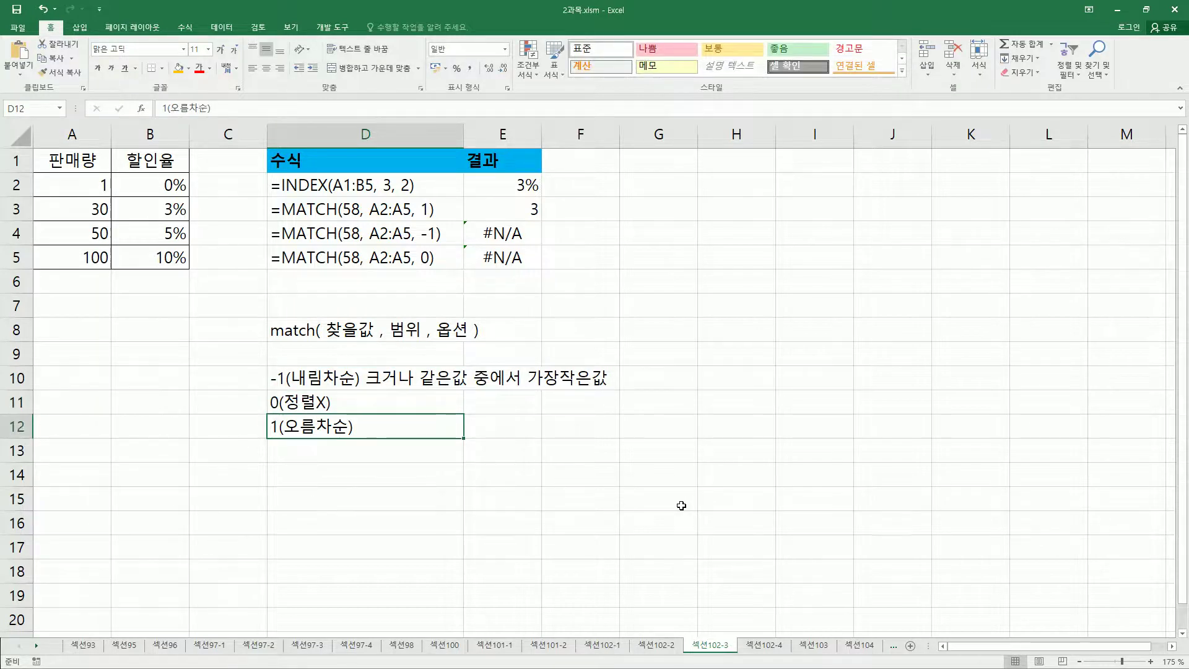
key("F2")
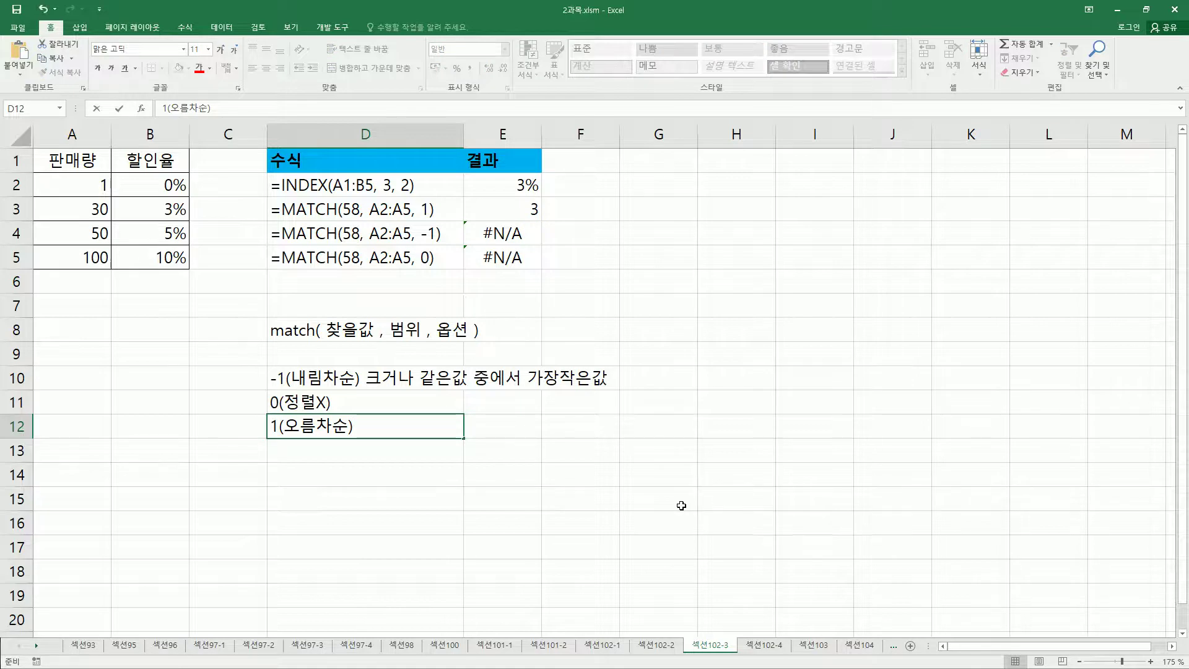
type("작거나 가")
type("ㅌ은값 중ㅇ")
type("ㅔ서 ㄱㅏ장큰갑")
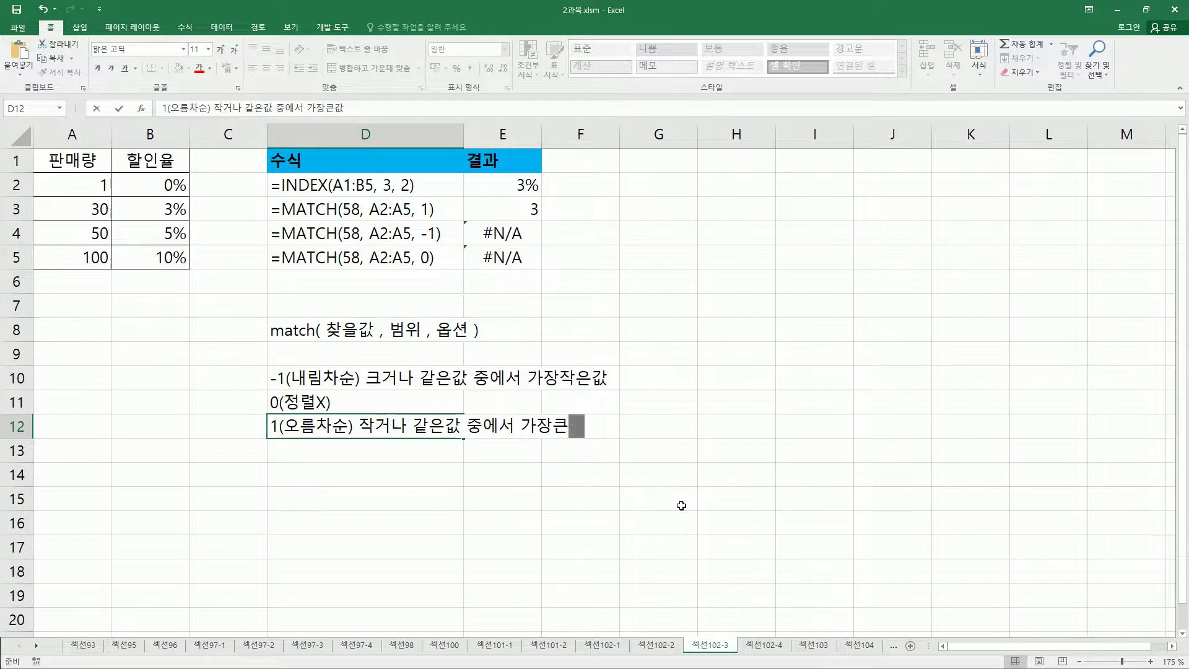
key("Return")
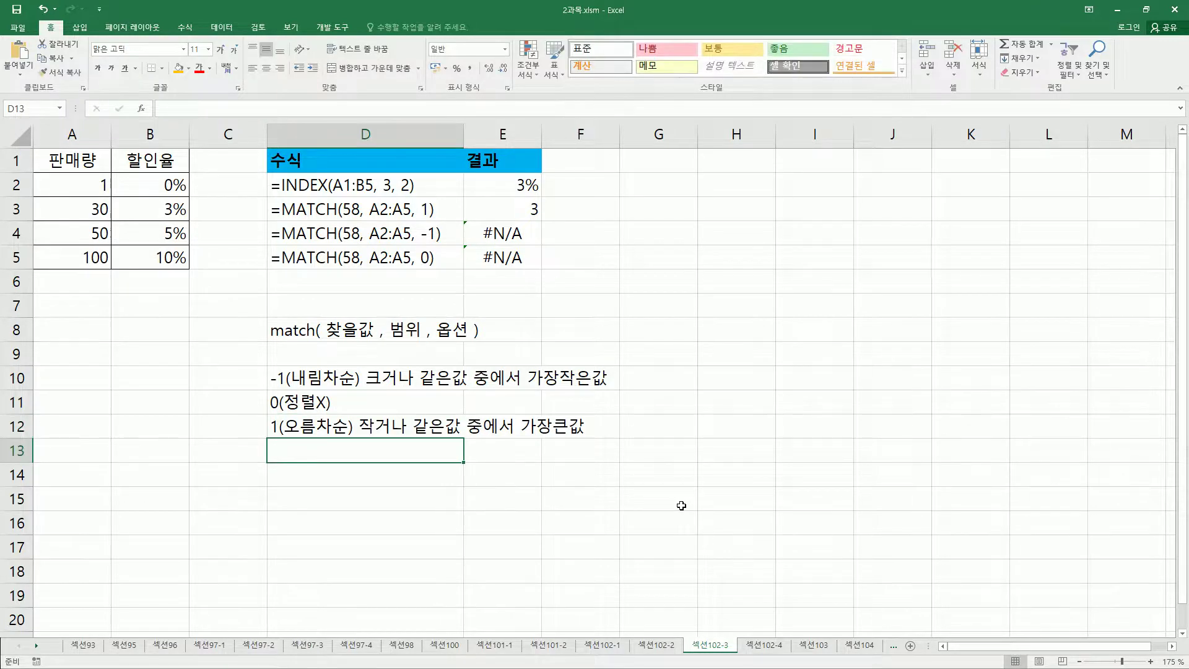
- Append the explanation "첫번째로 정확하게 일치하는 값" to the 0 option in cell D11
key("Up")
key("Up")
key("F2")
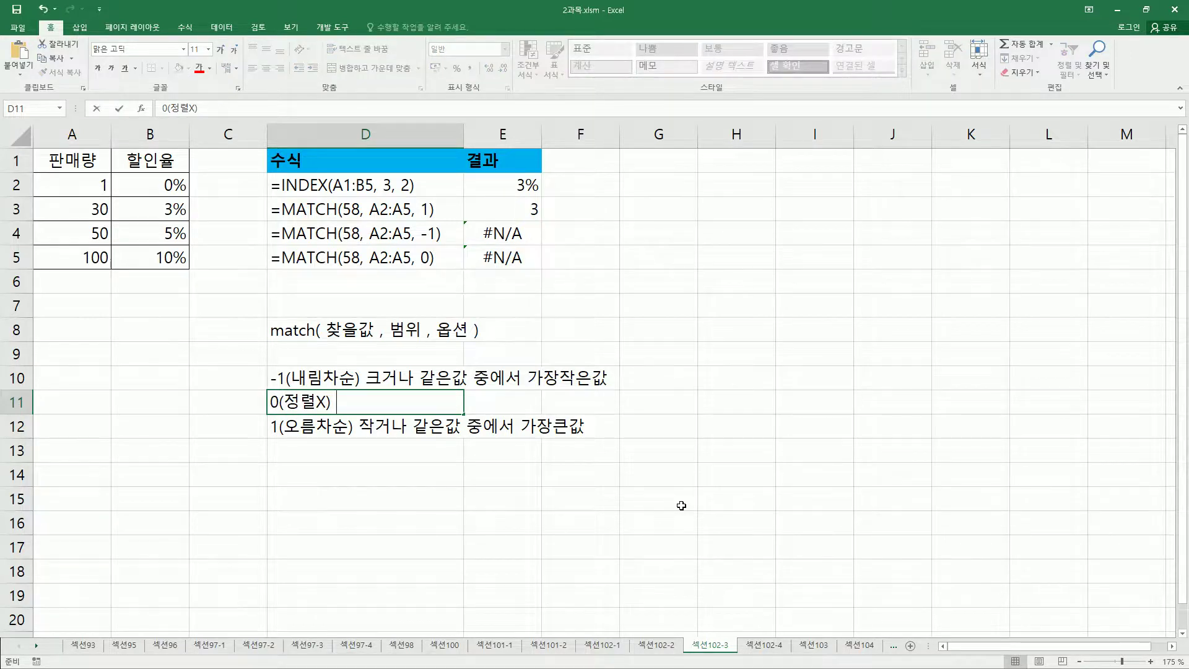
type("첫번째로 정확하게 일치하는 값")
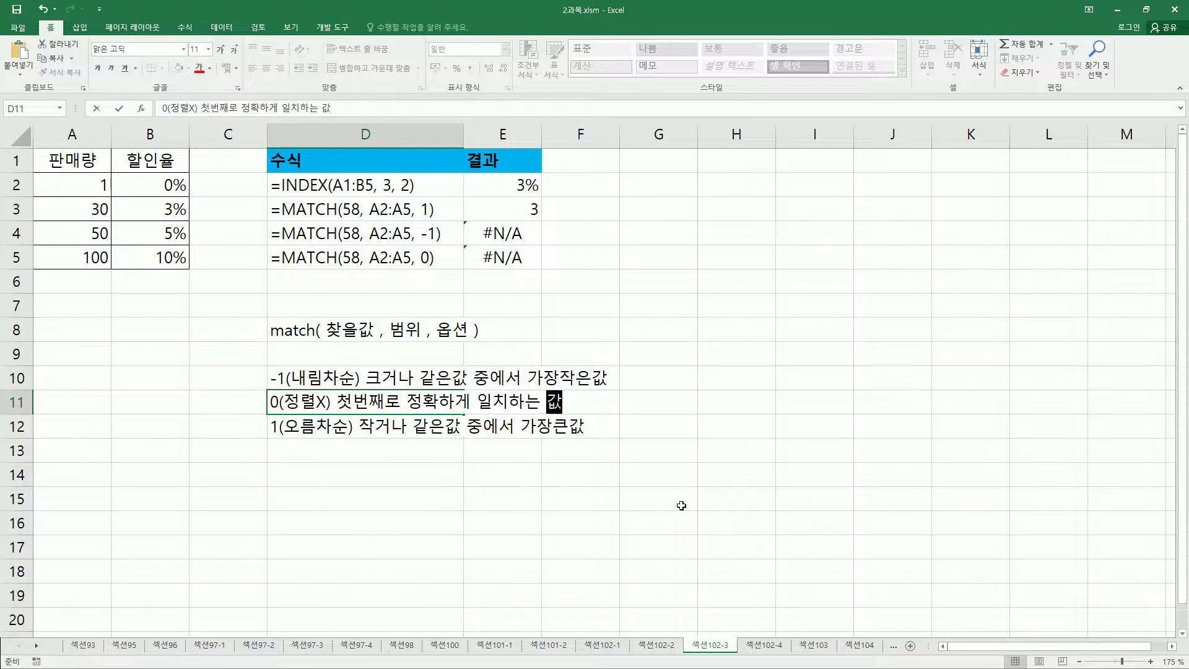
key("Return")
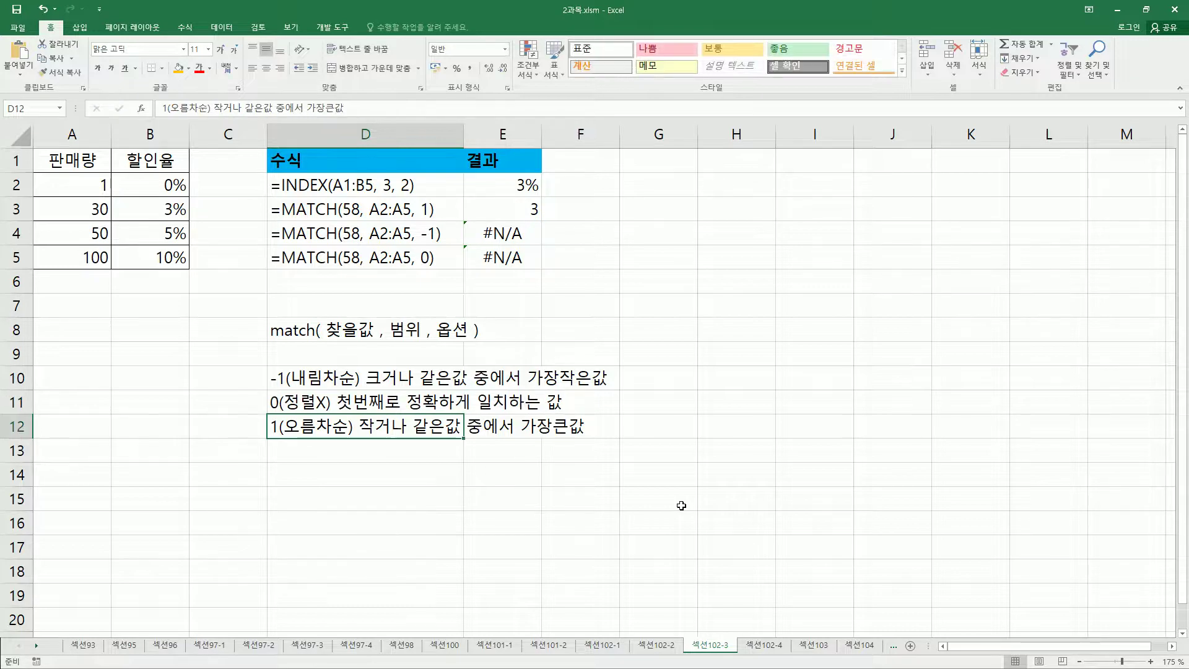
left_click(369, 467)
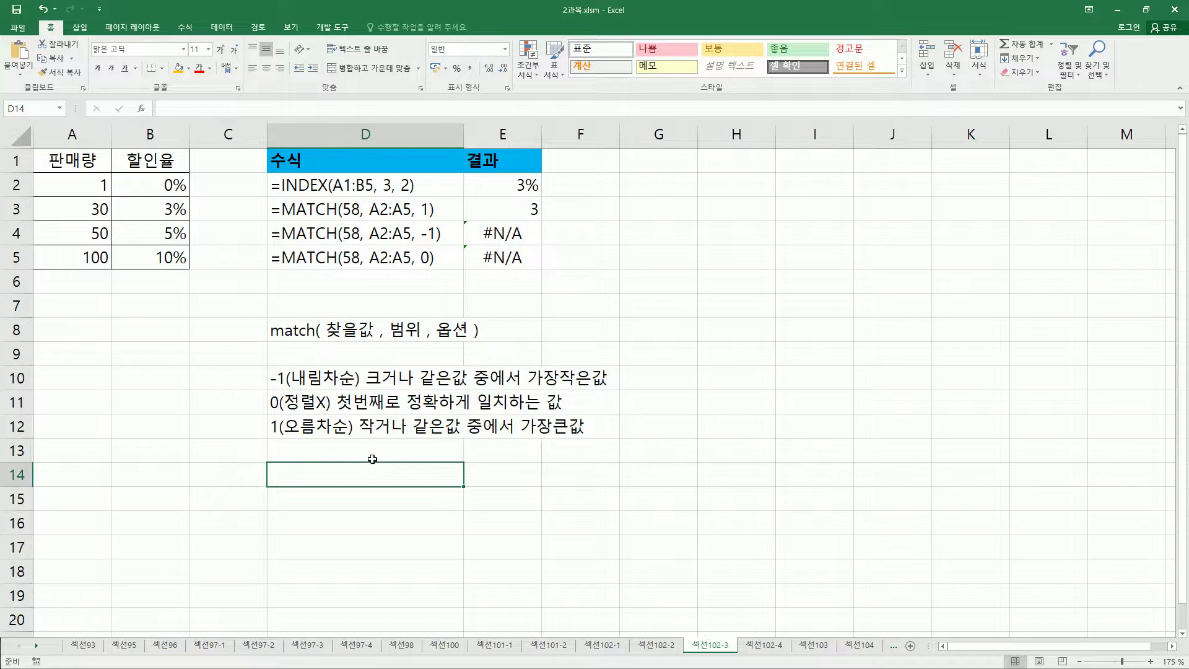
mouse_move(260, 318)
left_mouse_down()
mouse_move(513, 479)
mouse_move(645, 464)
mouse_move(635, 460)
left_mouse_up()
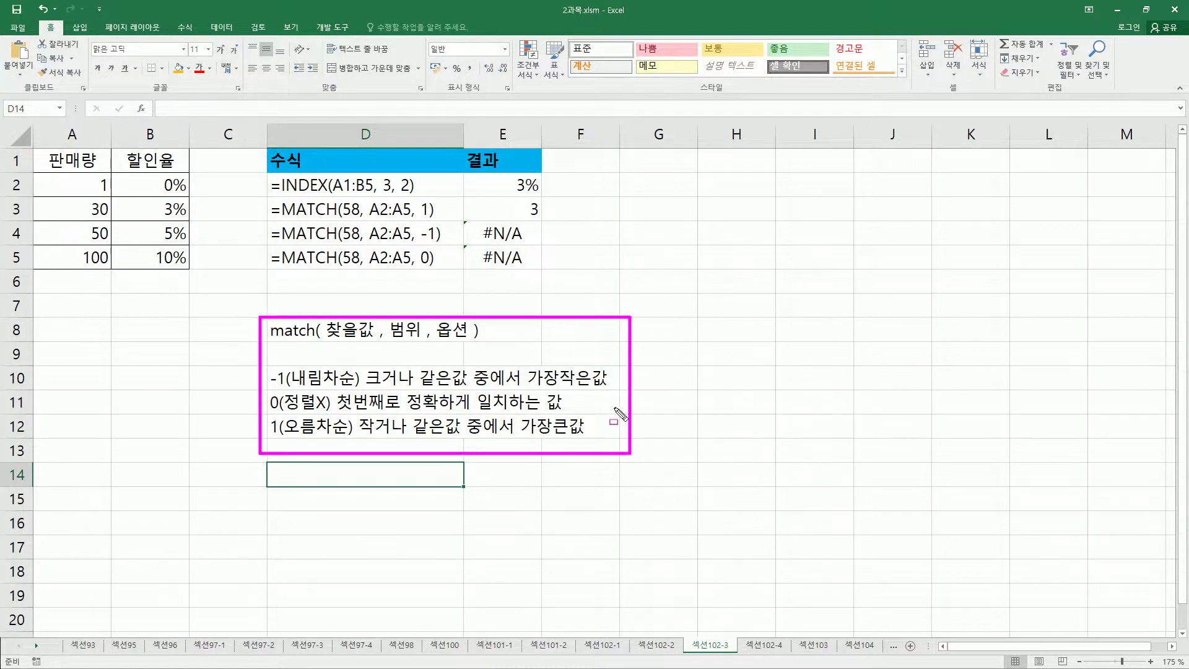
key("e")
left_click_drag(365, 216, 411, 216)
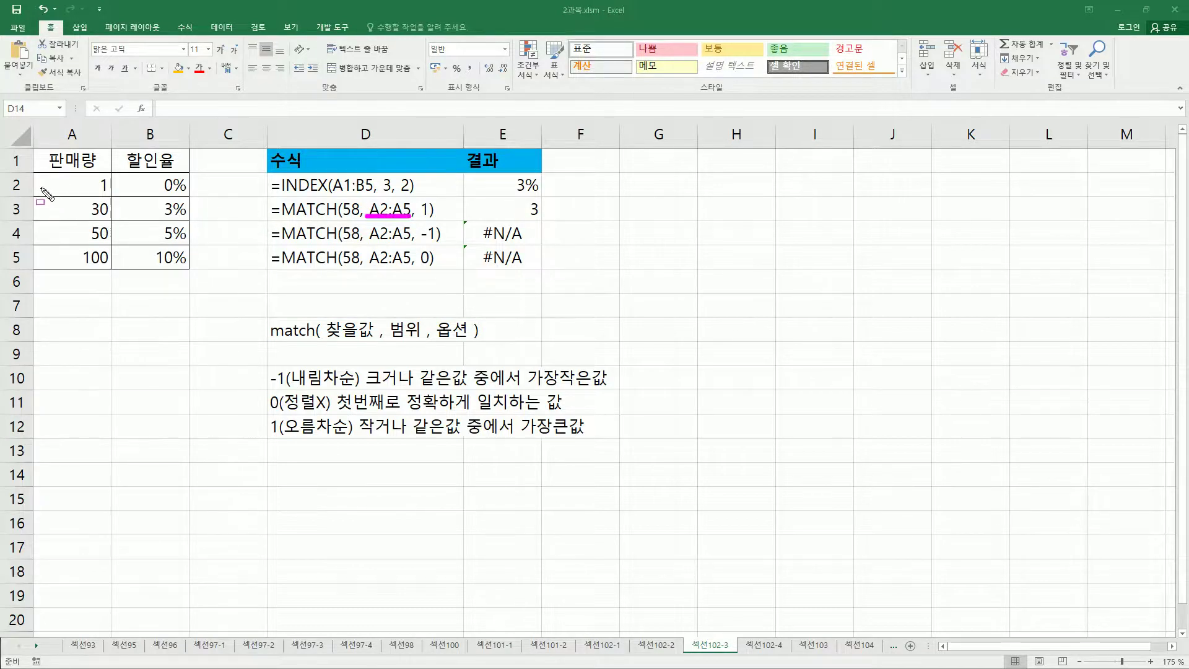
mouse_move(34, 173)
left_mouse_down()
mouse_move(39, 205)
mouse_move(116, 258)
mouse_move(112, 273)
left_mouse_up()
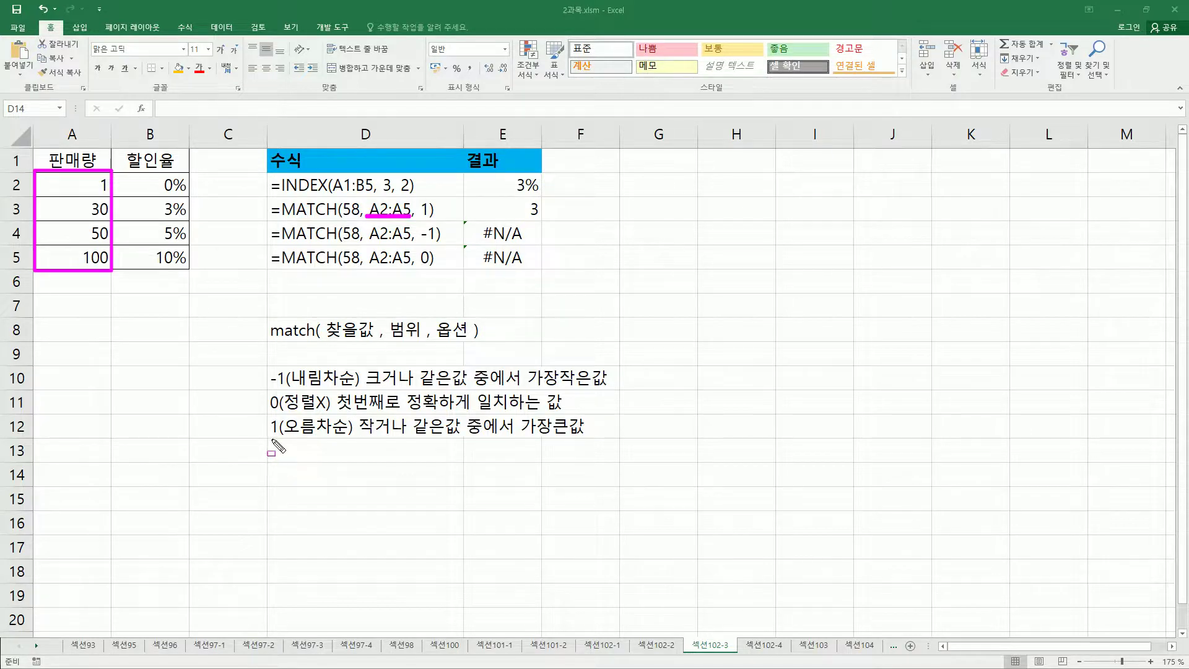
mouse_move(269, 441)
left_mouse_down()
mouse_move(342, 440)
mouse_move(273, 417)
mouse_move(279, 439)
left_mouse_up()
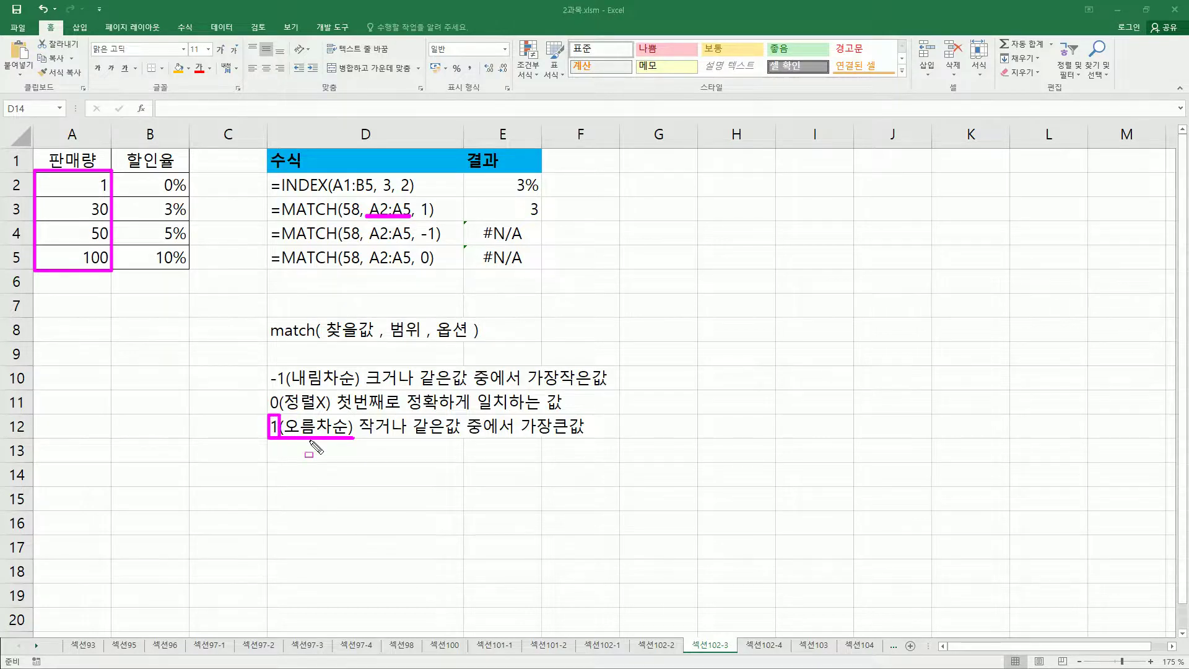
mouse_move(344, 218)
left_mouse_down()
mouse_move(428, 197)
mouse_move(438, 228)
left_mouse_up()
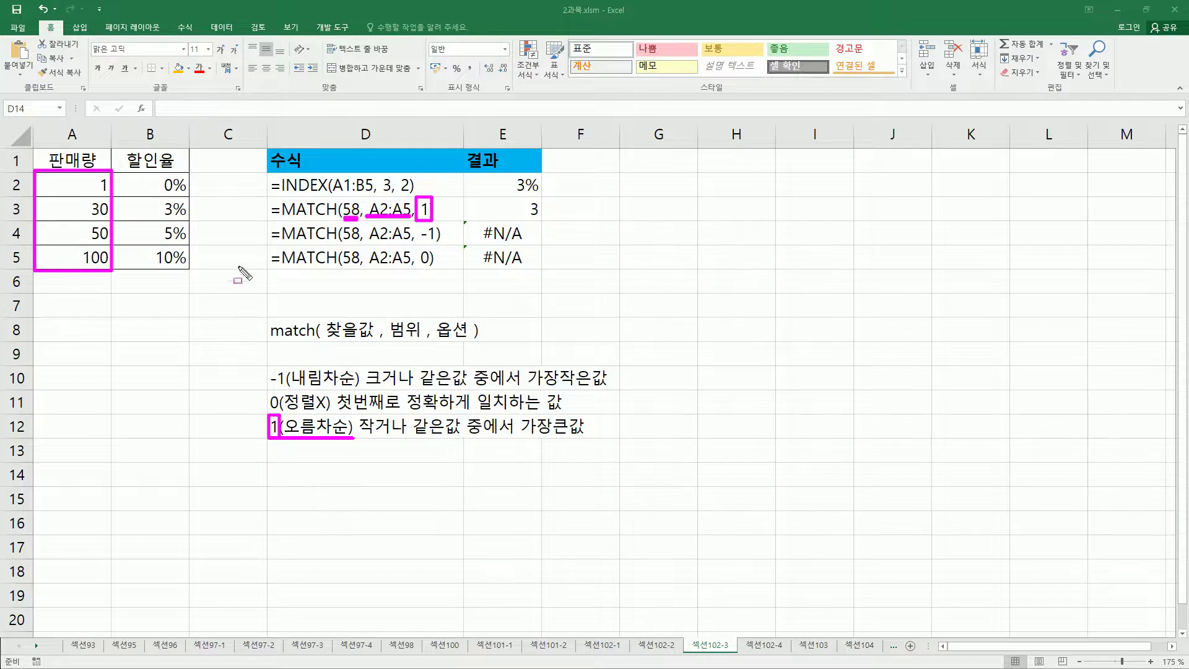
- Mark the values 1, 30 and 50 in A2:A4, the phrase 가장큰값 in D12 and the result in E3, circling 50
mouse_move(57, 224)
left_mouse_down()
mouse_move(69, 222)
mouse_move(71, 175)
left_mouse_up()
left_click_drag(520, 439, 588, 437)
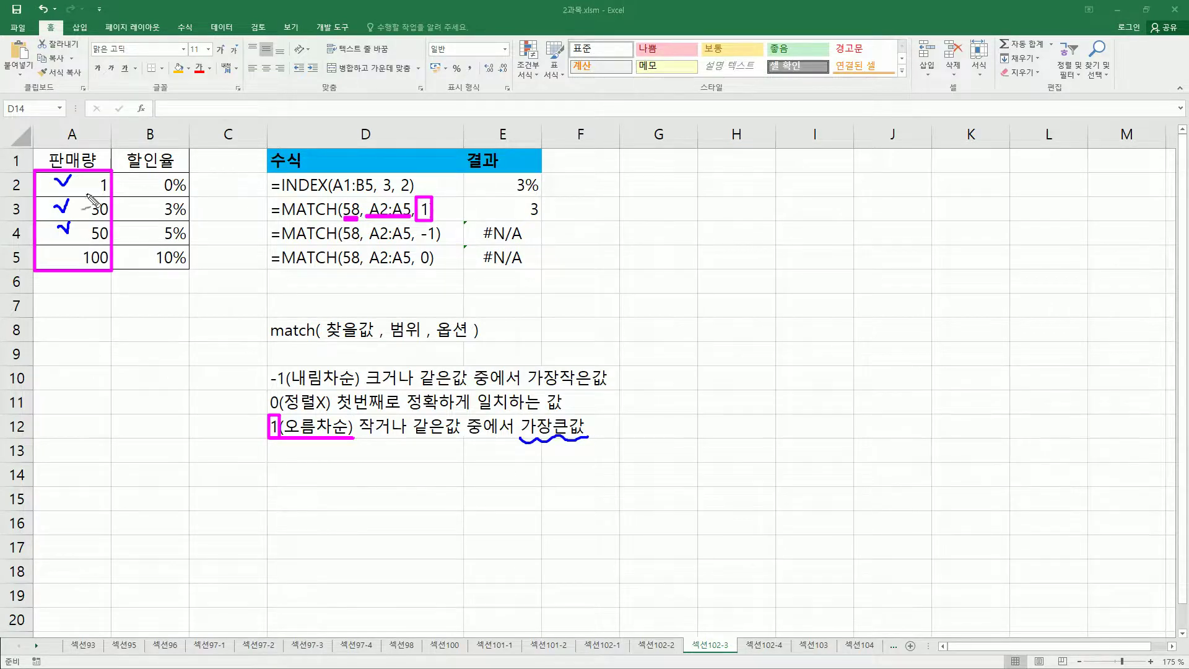
mouse_move(118, 243)
left_mouse_down()
mouse_move(87, 228)
mouse_move(118, 236)
left_mouse_up()
mouse_move(535, 219)
left_mouse_down()
mouse_move(544, 213)
mouse_move(537, 220)
left_mouse_up()
left_click_drag(552, 233, 560, 230)
- Mark the arguments and results of the MATCH formulas in rows 4 and 5, and outline the MATCH notes in D8:D12
mouse_move(343, 241)
left_mouse_down()
mouse_move(409, 242)
mouse_move(438, 223)
mouse_move(417, 245)
mouse_move(440, 246)
left_mouse_up()
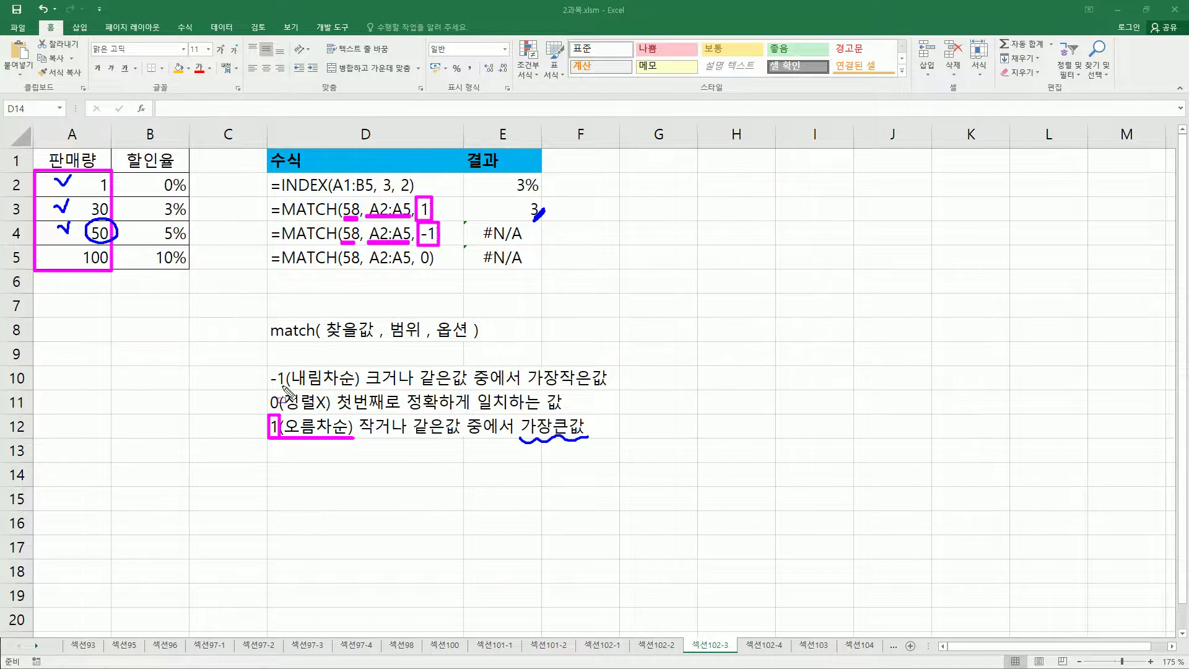
left_click_drag(270, 385, 361, 385)
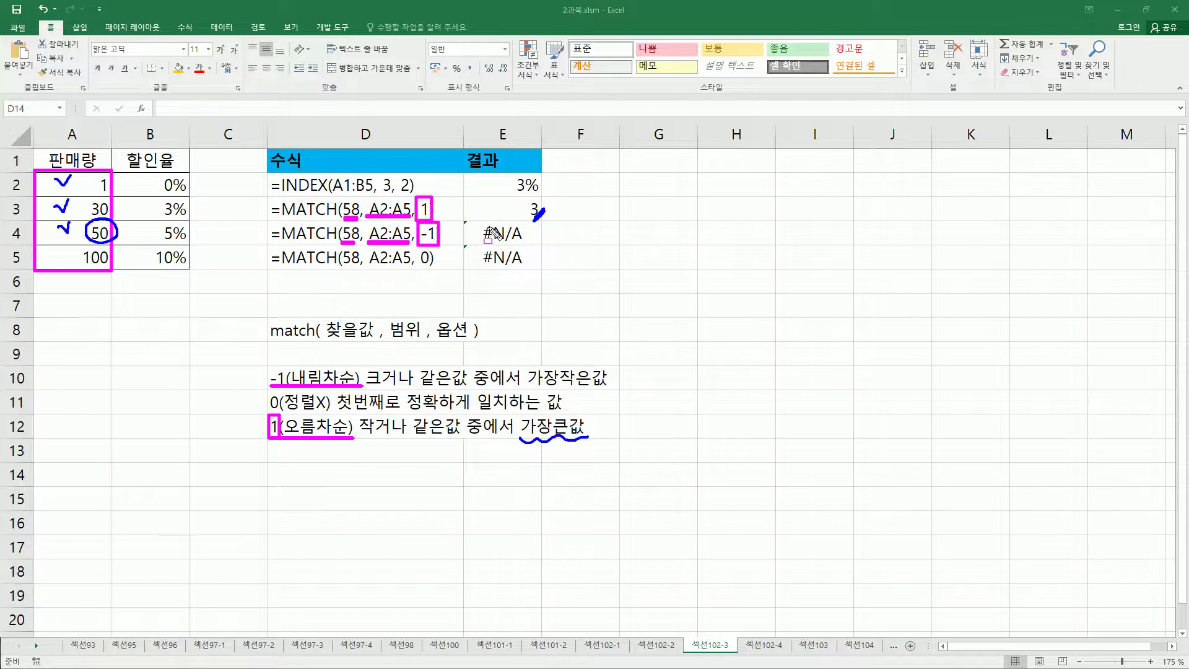
left_click_drag(480, 243, 527, 243)
left_click_drag(419, 247, 426, 265)
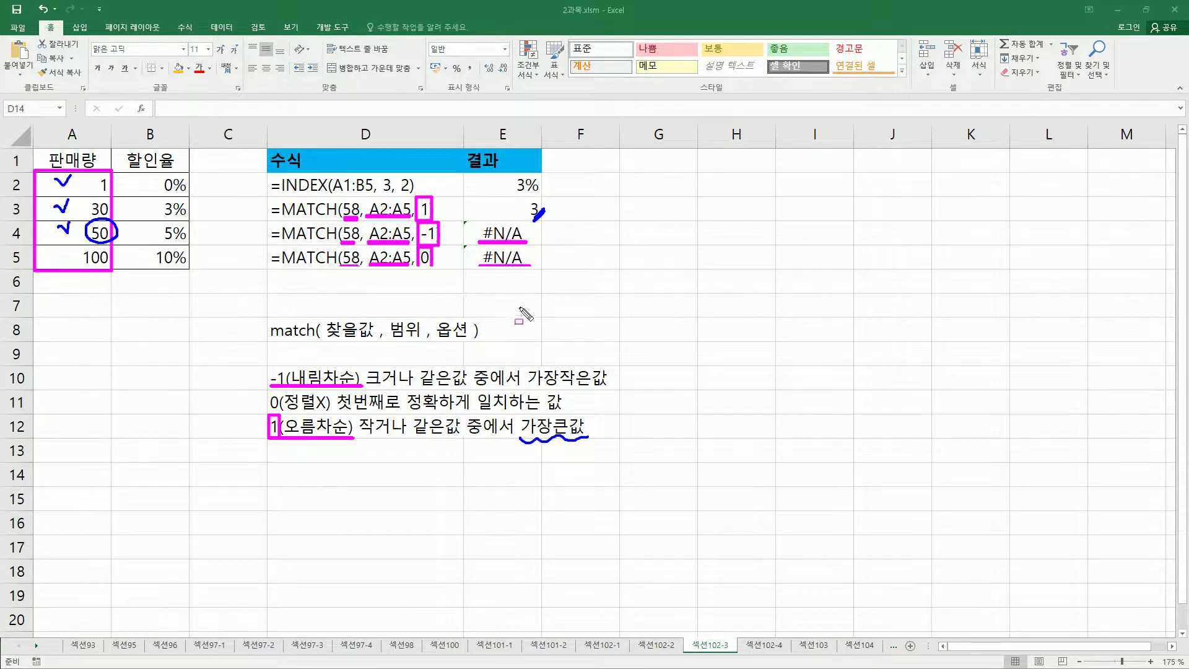
mouse_move(246, 313)
left_mouse_down()
mouse_move(266, 410)
mouse_move(644, 457)
left_mouse_up()
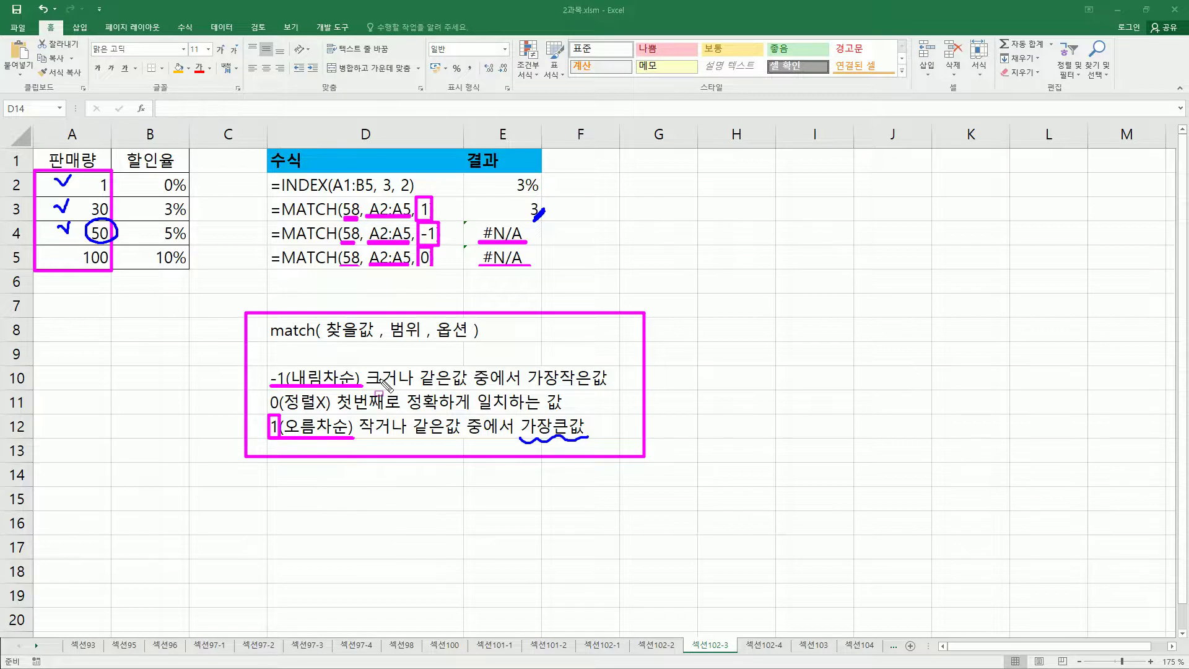
- Switch to sheet 섹션102-4 and outline [표2], its empty 제품명 and 단가 columns, and [표1]
key("ctrl+Page_Down")
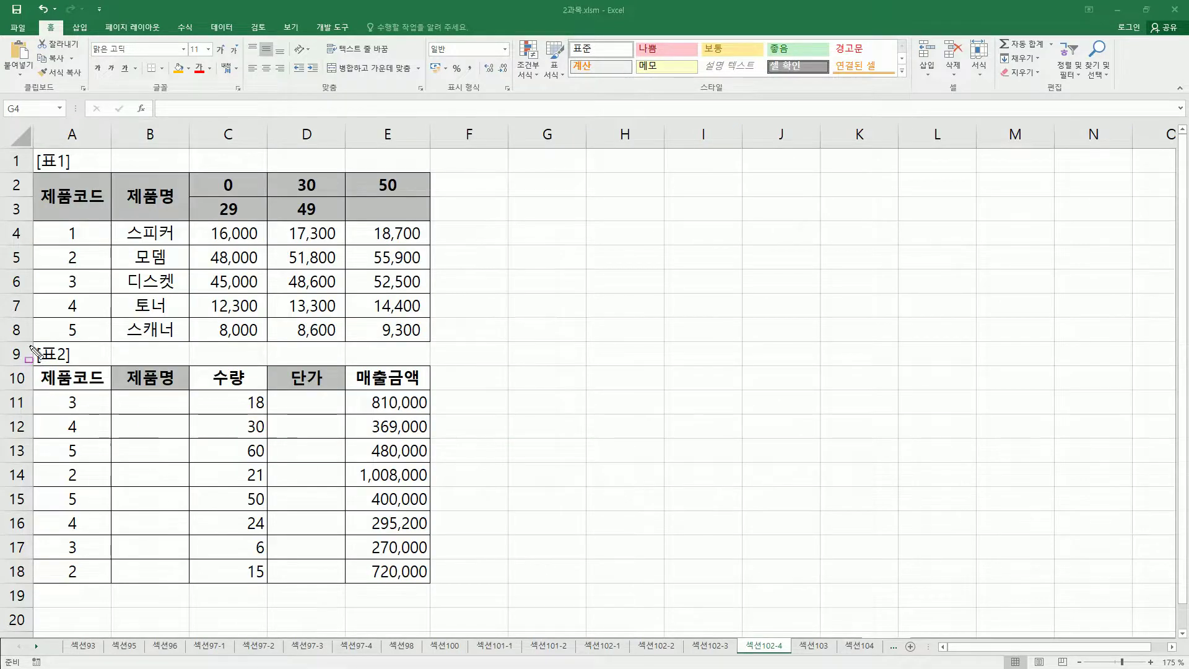
mouse_move(32, 344)
left_mouse_down()
mouse_move(59, 345)
mouse_move(89, 372)
mouse_move(90, 499)
mouse_move(430, 587)
left_mouse_up()
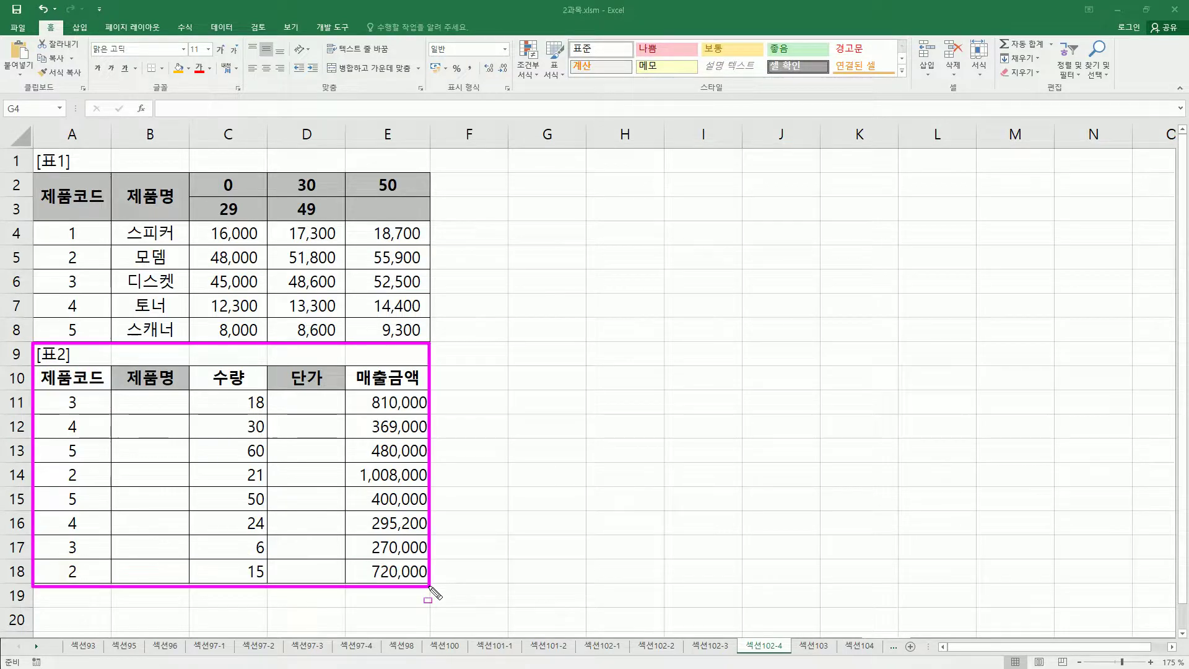
left_click_drag(127, 402, 179, 567)
left_click_drag(281, 399, 335, 575)
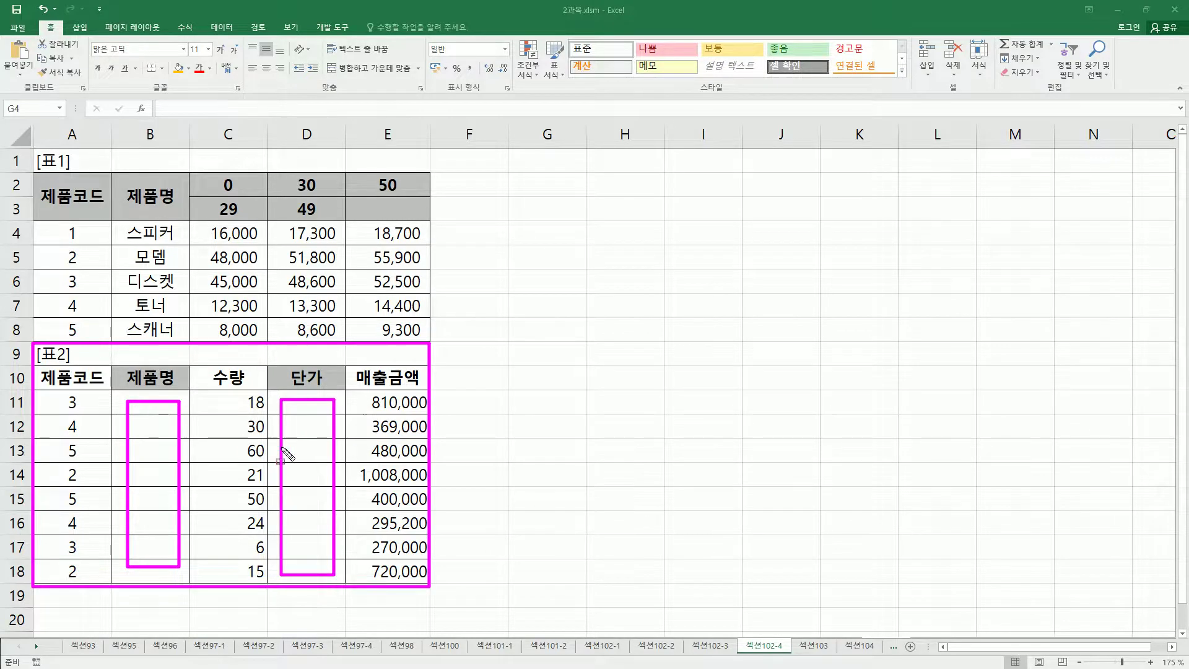
left_click_drag(36, 169, 38, 175)
left_click_drag(216, 255, 433, 340)
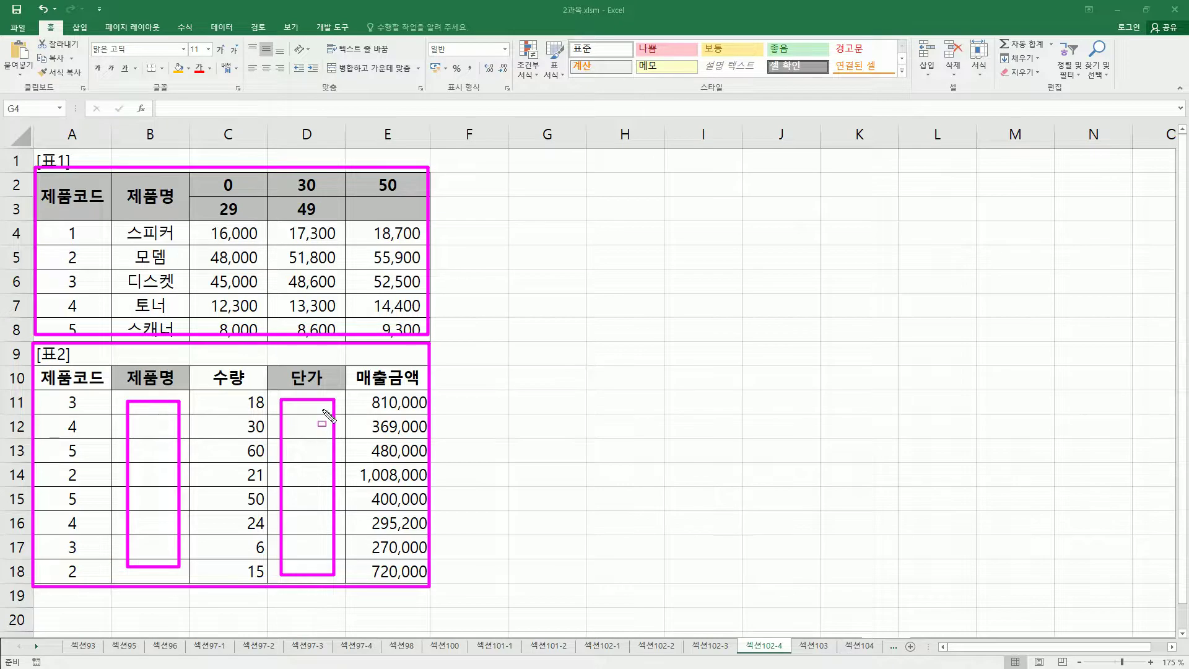
key("Escape")
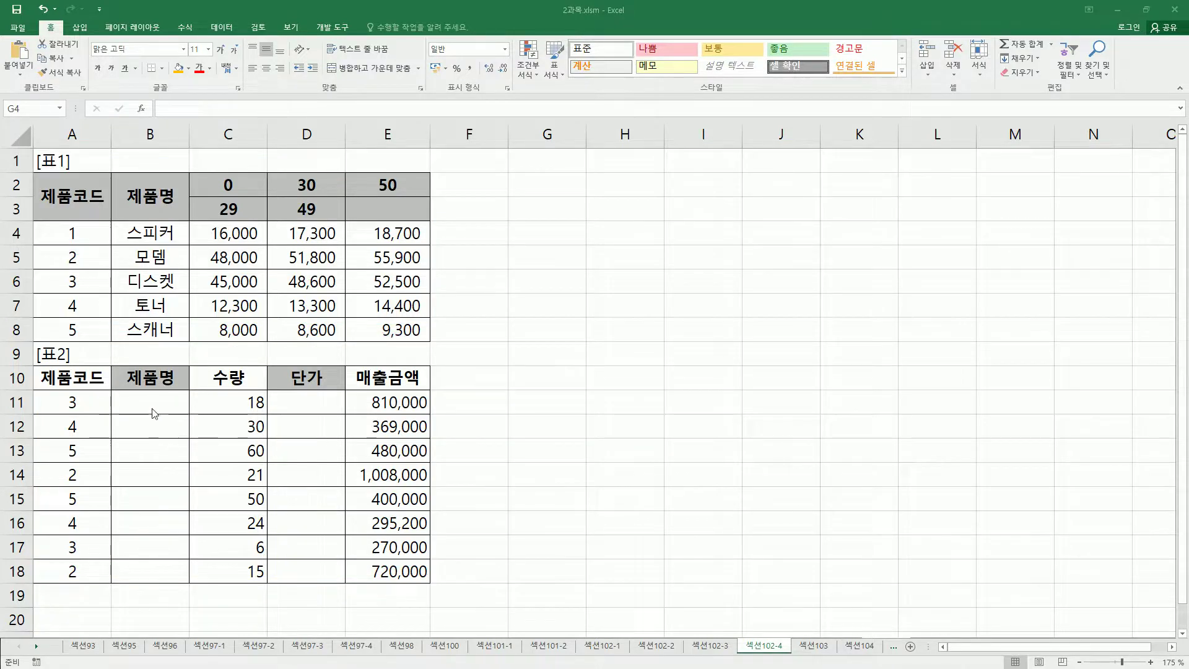
- Mark the 제품코드 and 제품명 lists in [표1] together with cells A11 and B11 of [표2]
key("ctrl+2")
mouse_move(53, 220)
left_mouse_down()
mouse_move(96, 362)
mouse_move(97, 339)
left_mouse_up()
mouse_move(118, 219)
left_mouse_down()
mouse_move(197, 347)
mouse_move(179, 338)
left_mouse_up()
mouse_move(123, 392)
left_mouse_down()
mouse_move(142, 409)
mouse_move(177, 410)
left_mouse_up()
left_click_drag(57, 389, 85, 413)
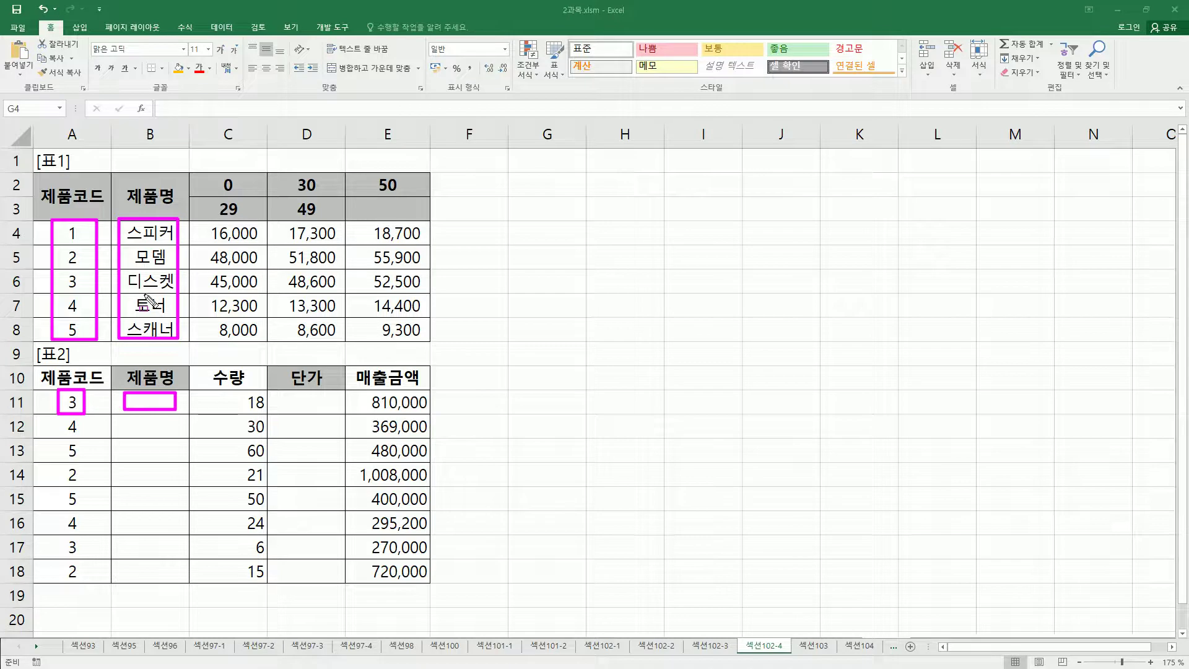
key("Escape")
- Trace product codes 3 and 4 from A11:A12 to their matching names 디스켓 and 토너 in [표1]
left_click_drag(66, 390, 85, 413)
mouse_move(43, 220)
left_mouse_down()
mouse_move(96, 238)
mouse_move(42, 218)
left_mouse_up()
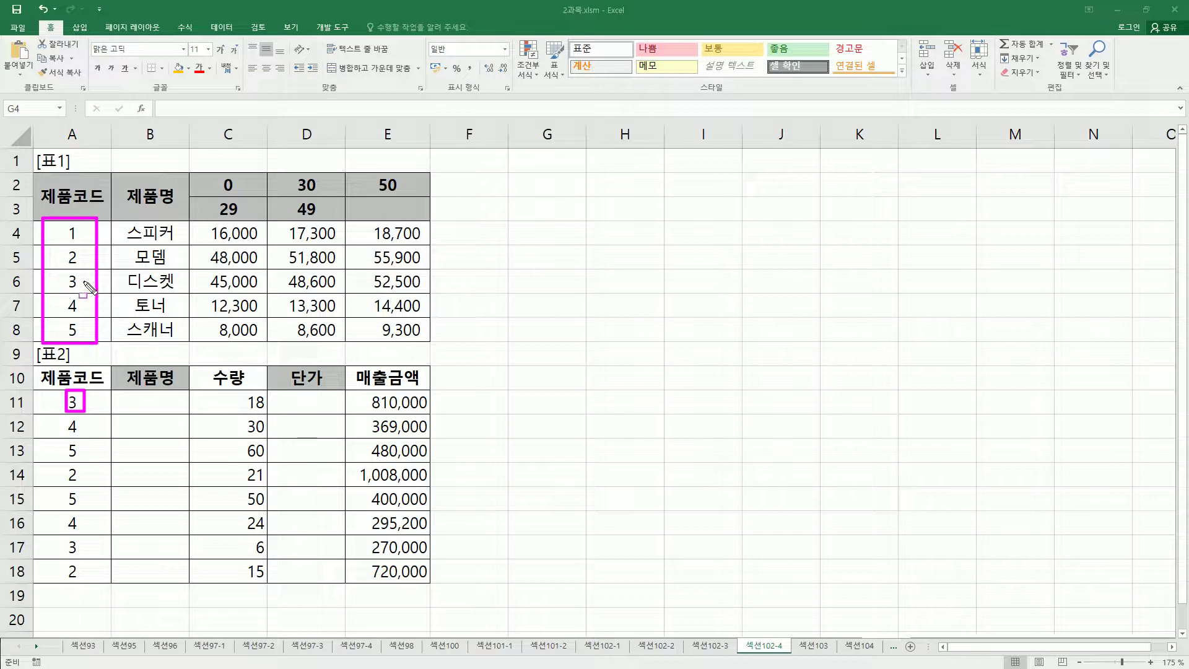
left_click_drag(123, 288, 184, 288)
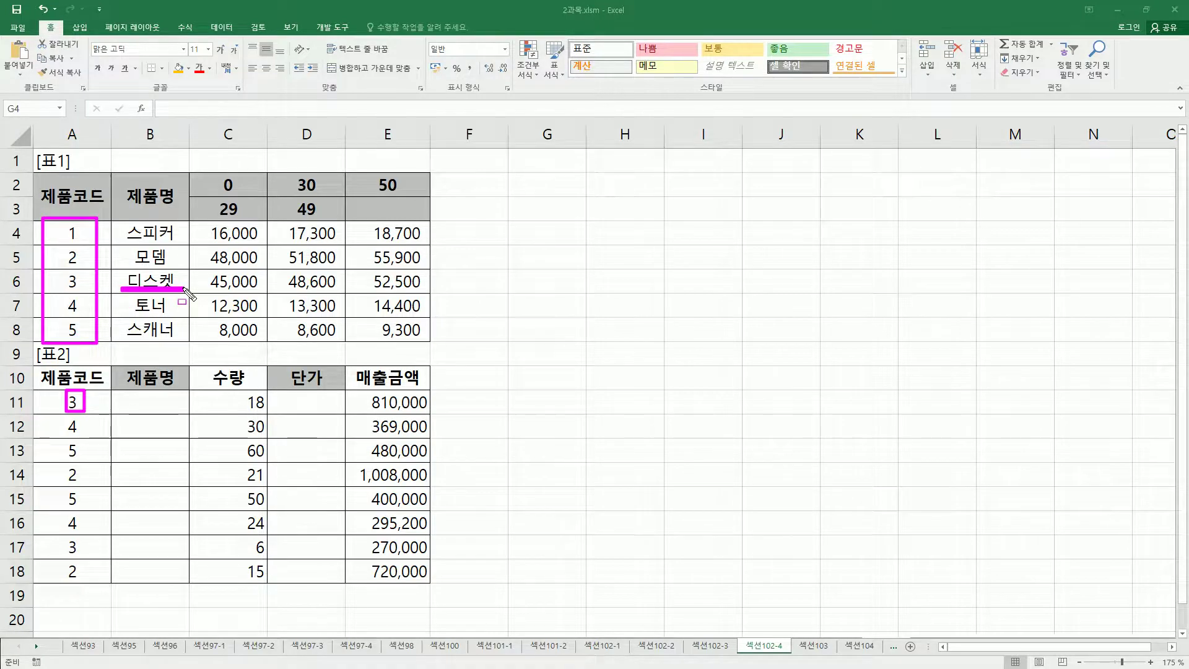
mouse_move(70, 428)
left_mouse_down()
mouse_move(62, 420)
mouse_move(92, 439)
left_mouse_up()
mouse_move(53, 226)
left_mouse_down()
mouse_move(55, 276)
mouse_move(93, 339)
mouse_move(93, 229)
left_mouse_up()
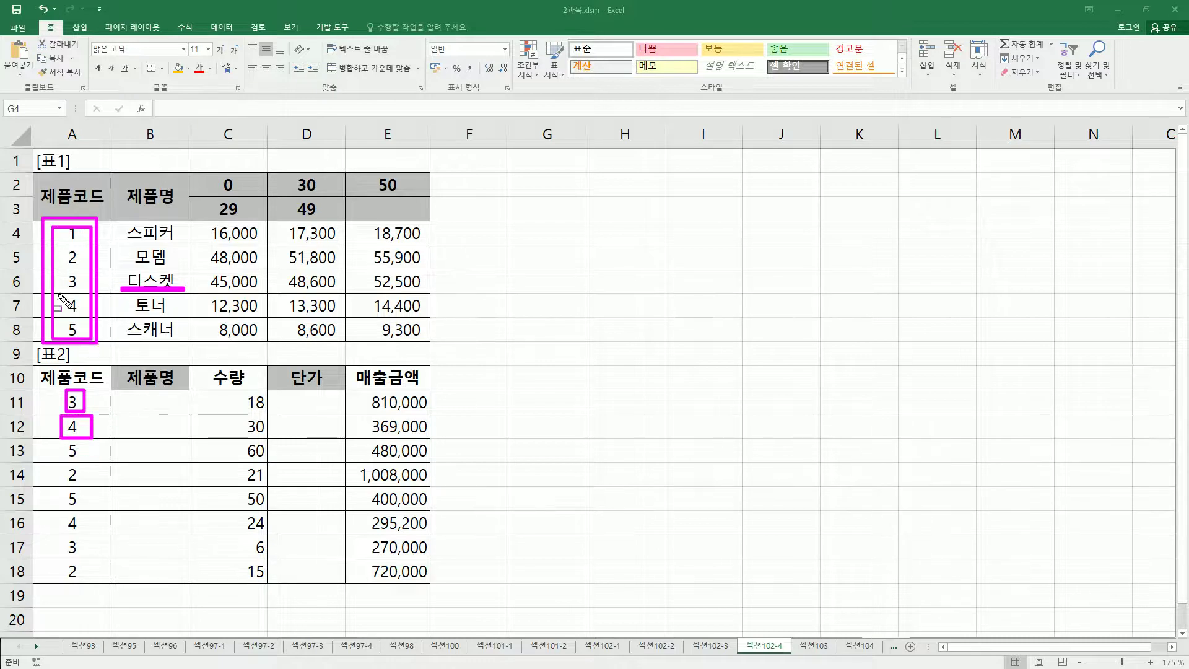
left_click_drag(60, 313, 81, 314)
left_click_drag(130, 313, 176, 313)
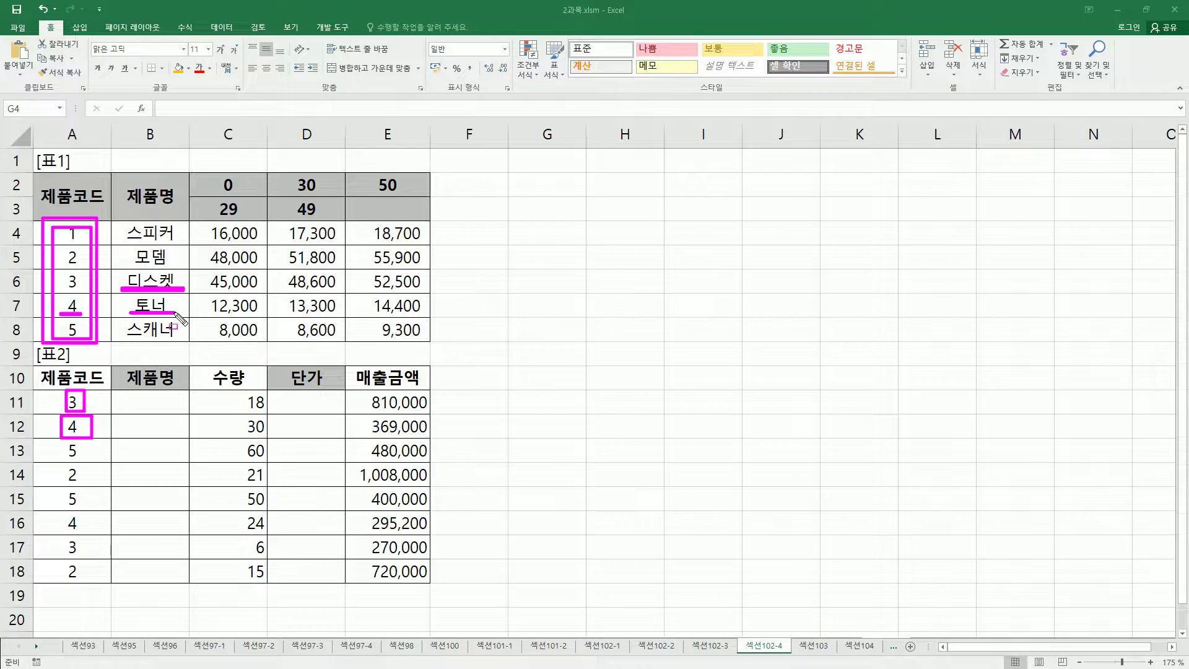
key("Escape")
- Enter the syntax note "index( 범위 , 행 , 열 )" in cell G3 and highlight its arguments
left_click(554, 207)
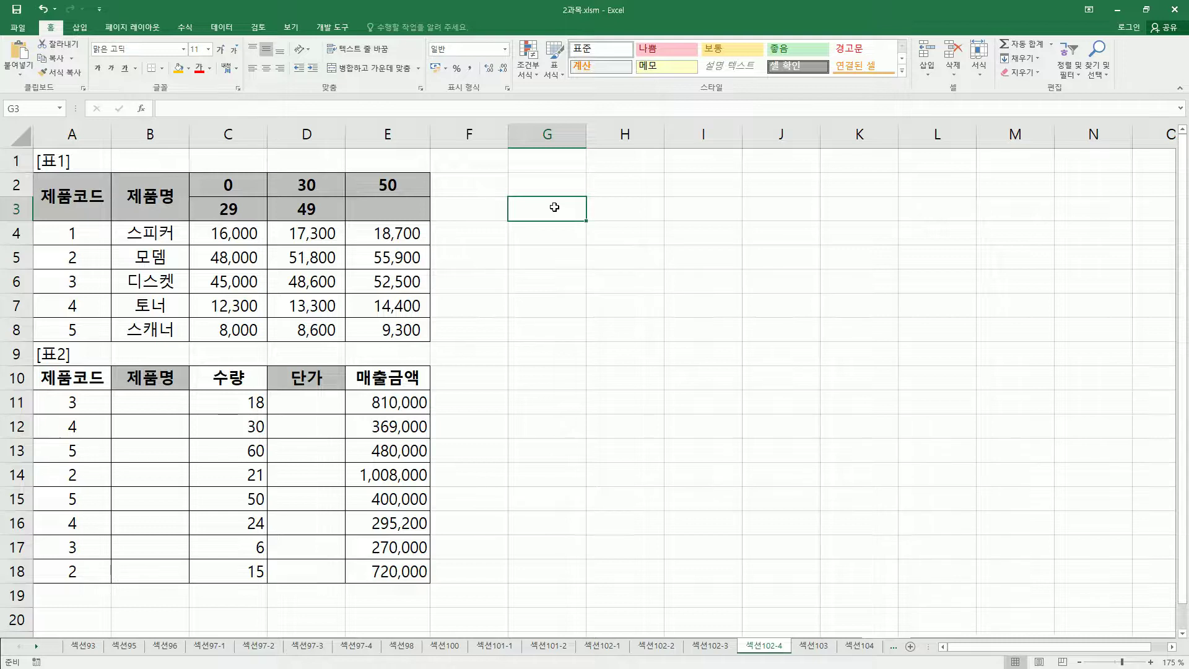
double_click(554, 207)
type("ind")
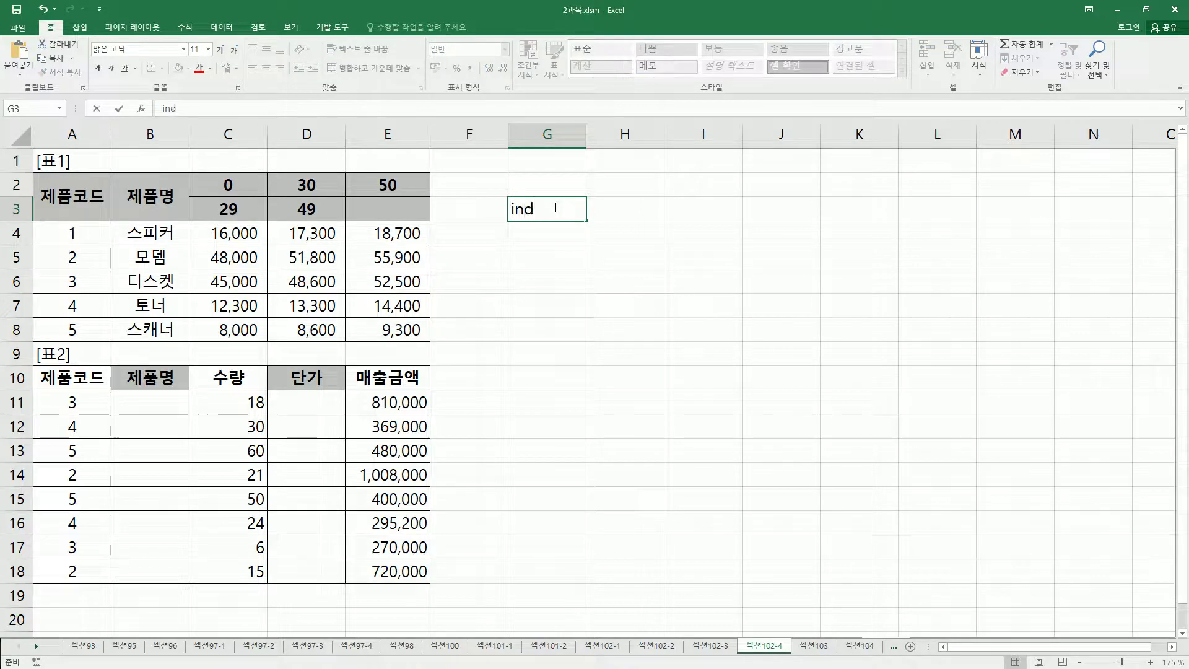
type("ex( 범위 , 행")
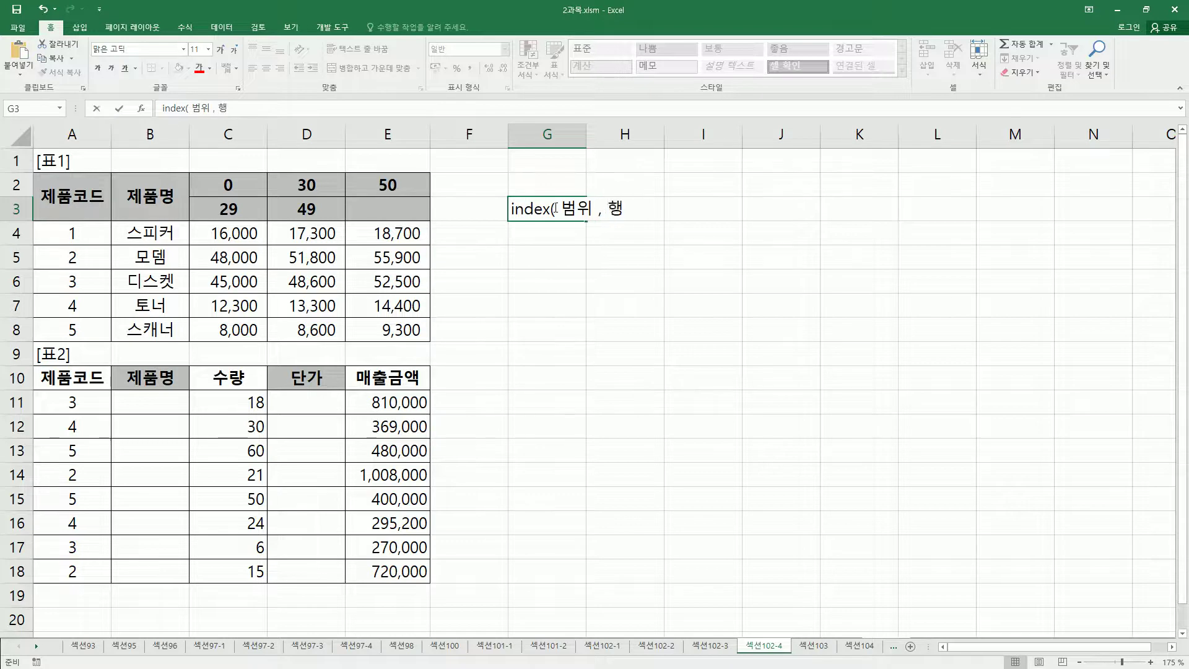
type(" , 열 )")
key("Return")
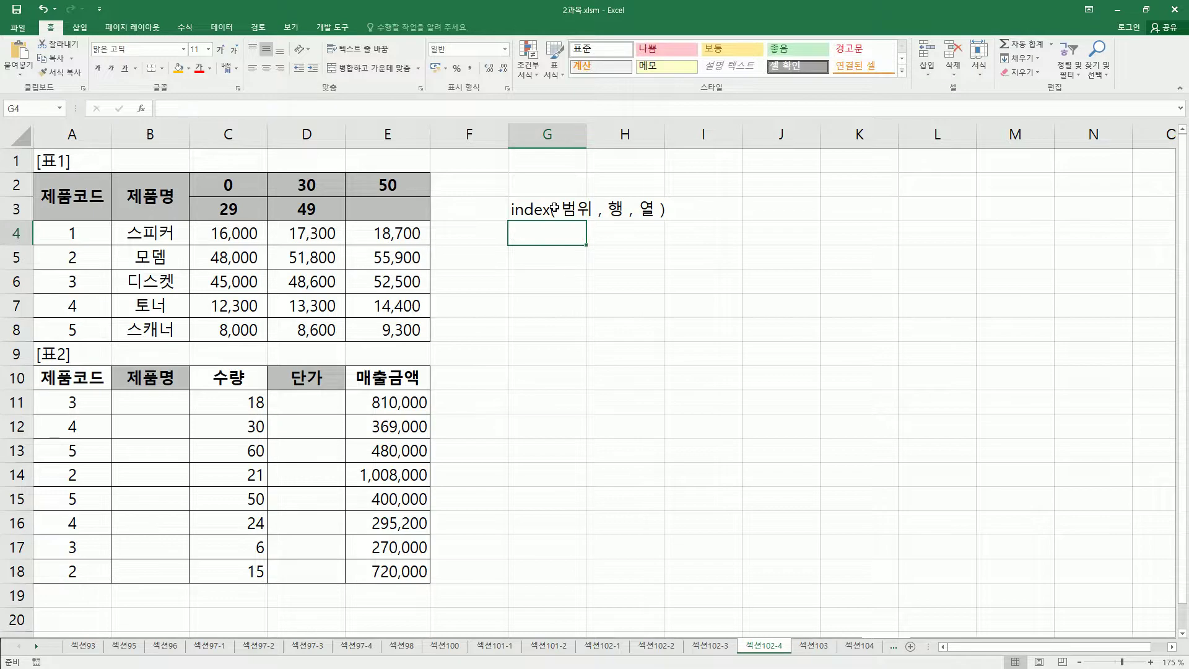
left_click(554, 297)
left_click_drag(558, 221, 658, 229)
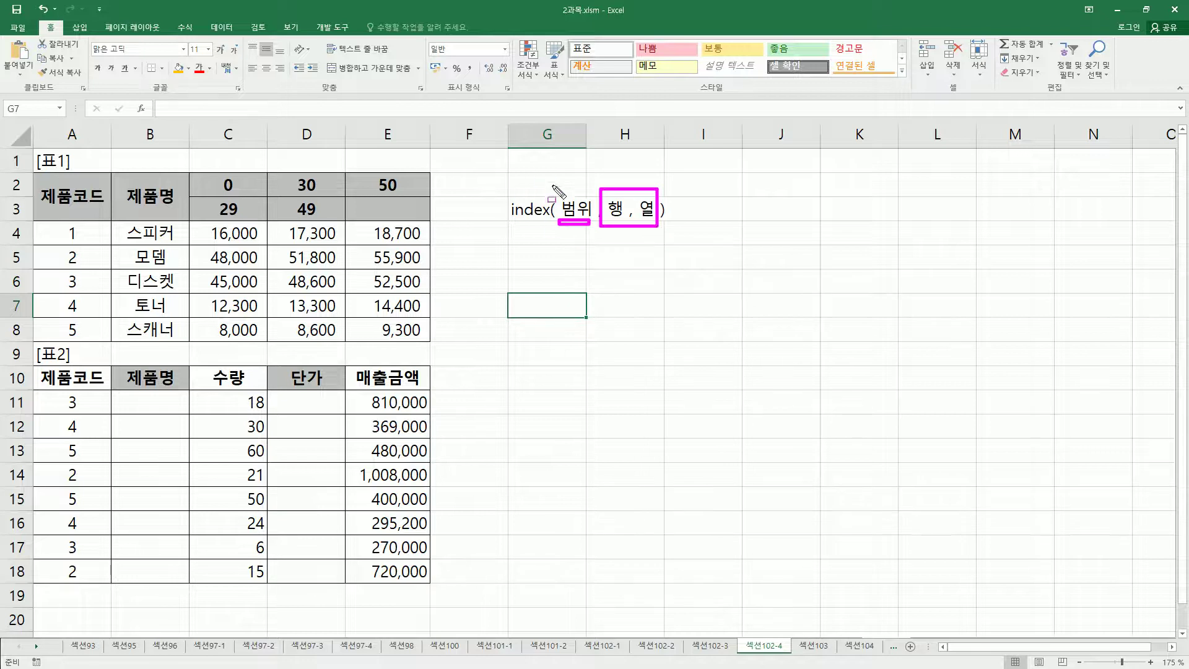
key("Escape")
- Enter the syntax note "match( 찾을값 , 범위 , 옵션 )" in cell G5
left_click(552, 260)
type("ㅡ")
key("BackSpace")
type("match( 찾")
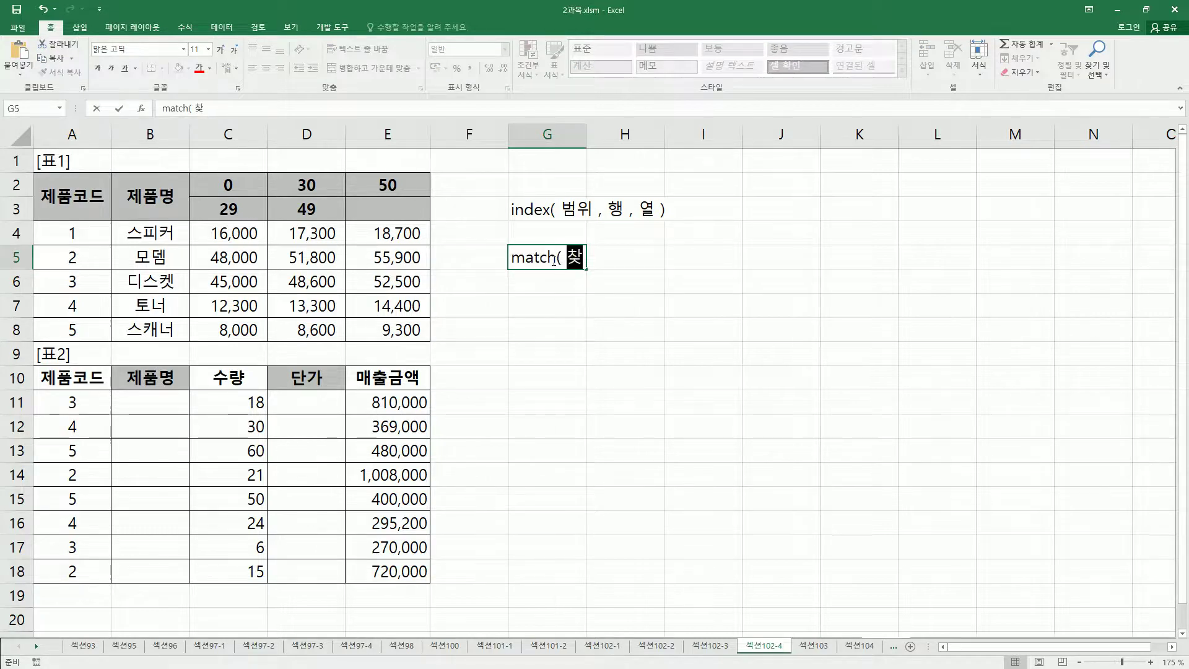
type("을값 , 범위 ,")
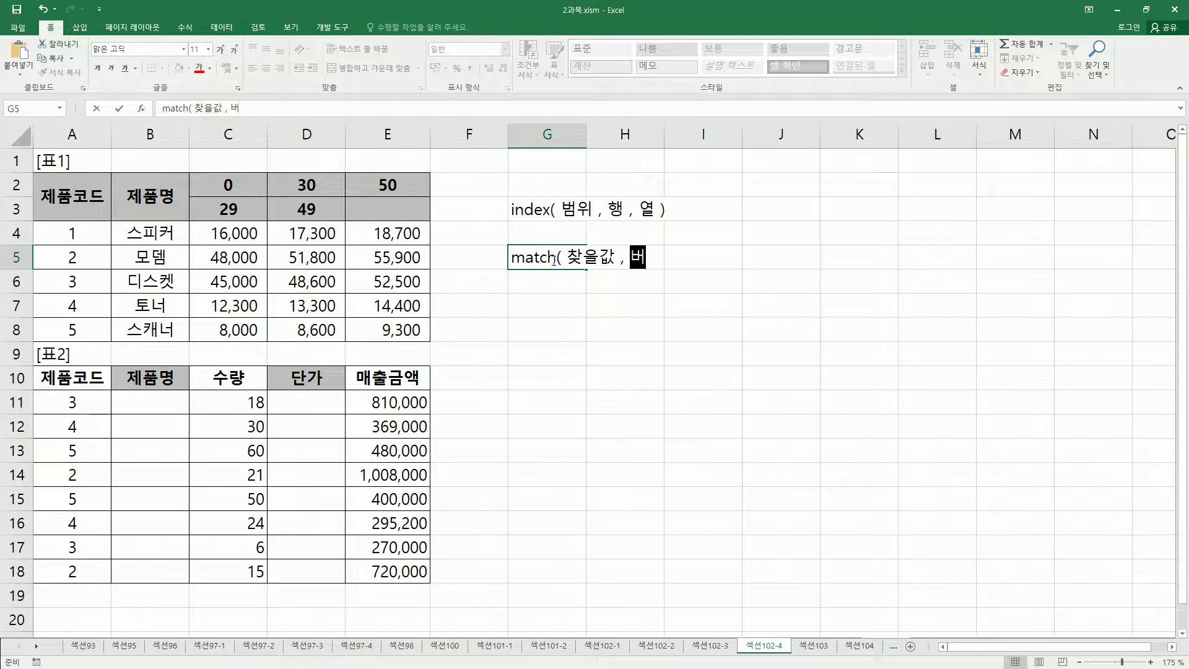
type(" 옵션")
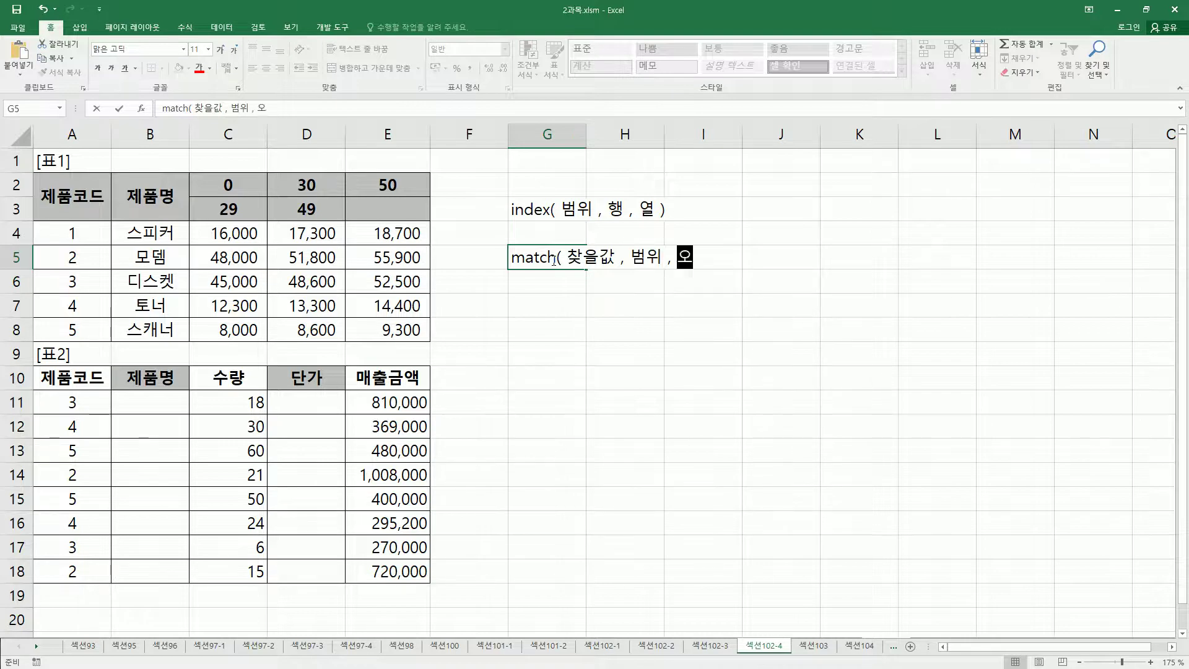
type(" )")
key("Return")
key("Return")
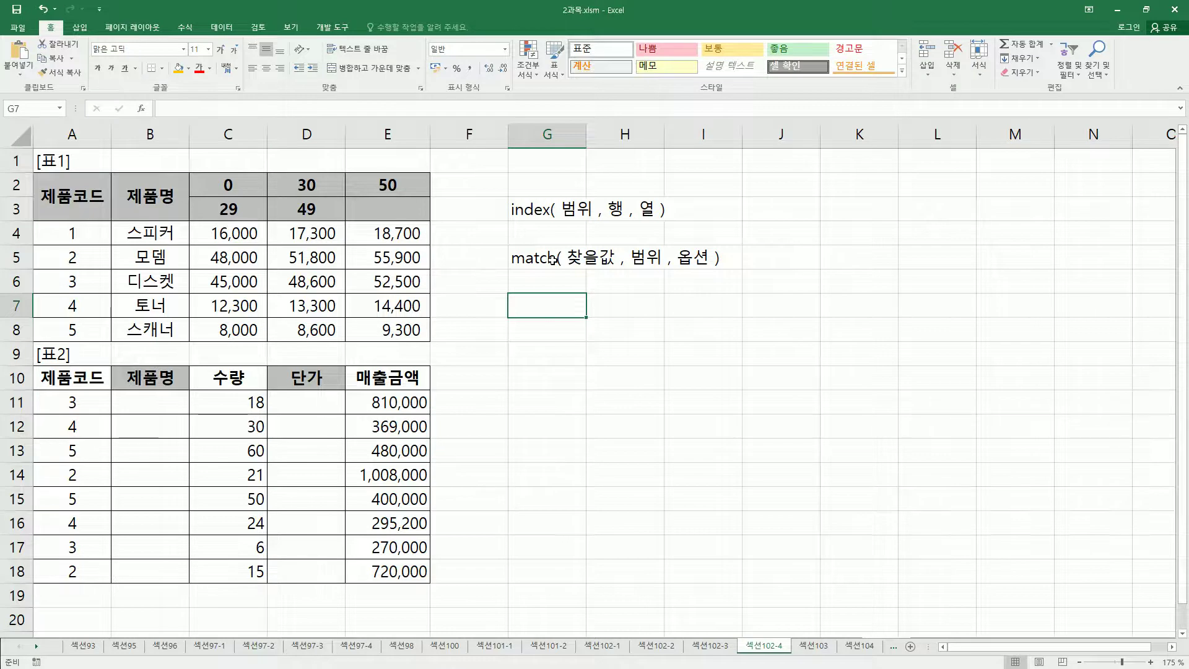
- List the MATCH options -1, 0 and 1 in cells G7, G8 and G9
key("Up")
key("Down")
type("-1")
key("Return")
type("0")
key("Return")
type("1")
key("Return")
- Highlight the 범위 argument in the match note and label the -1 option "내림차순" in cell H7
key("Up")
key("Up")
key("Up")
key("Right")
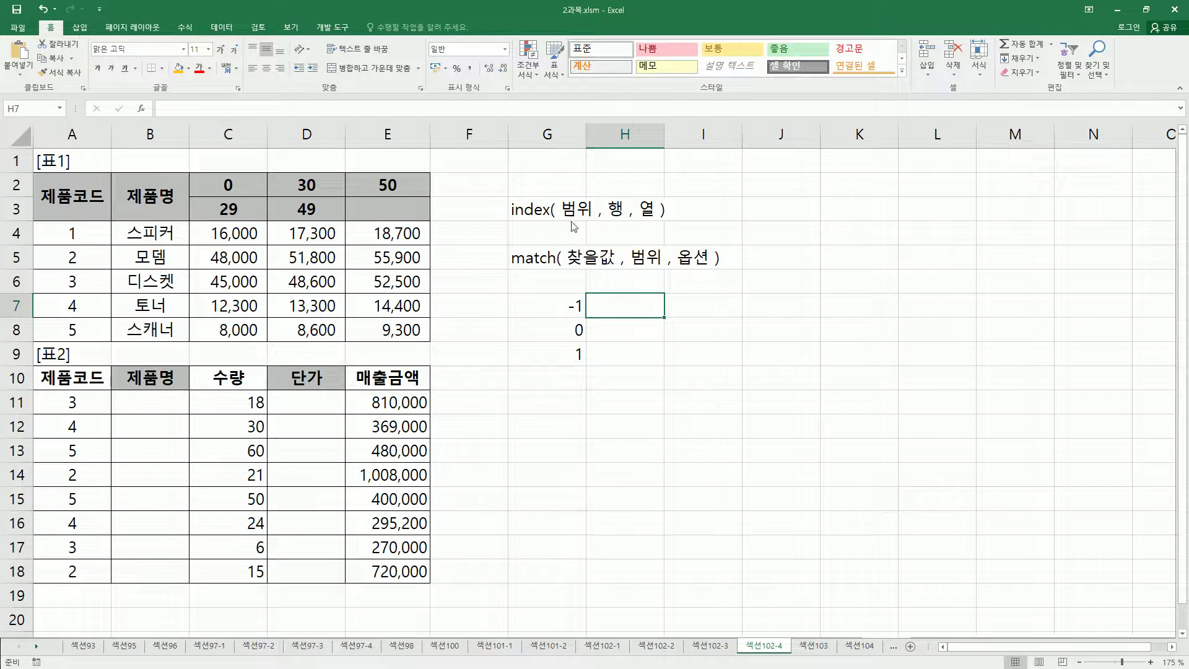
left_click_drag(615, 241, 658, 277)
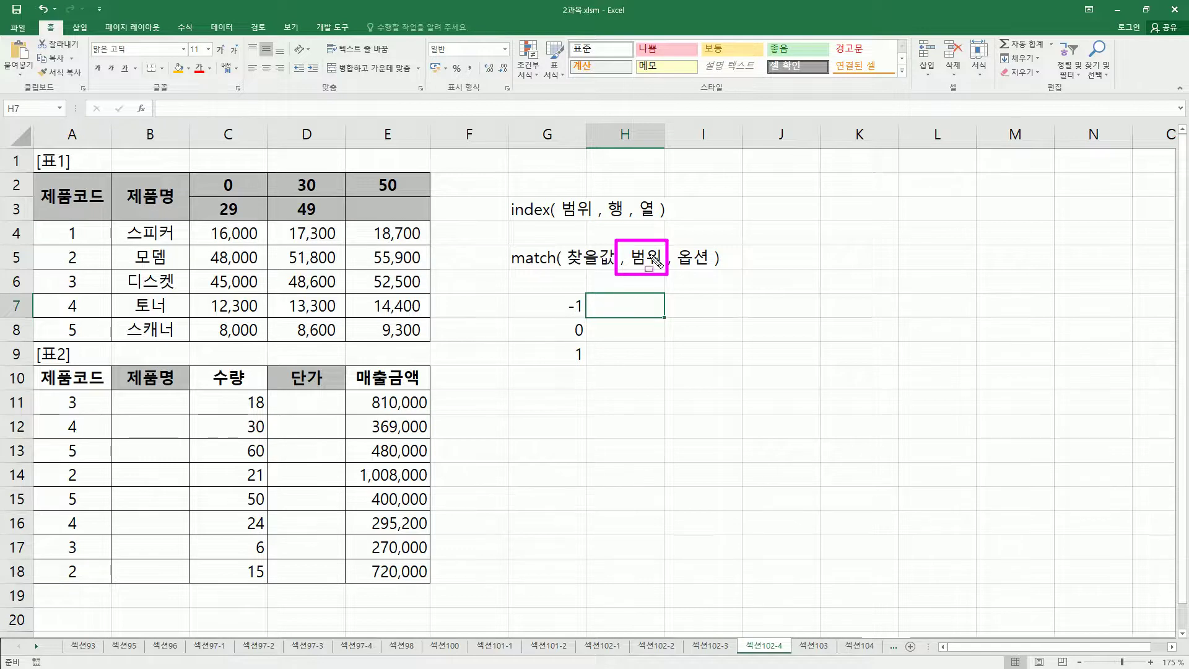
key("Escape")
left_click(618, 296)
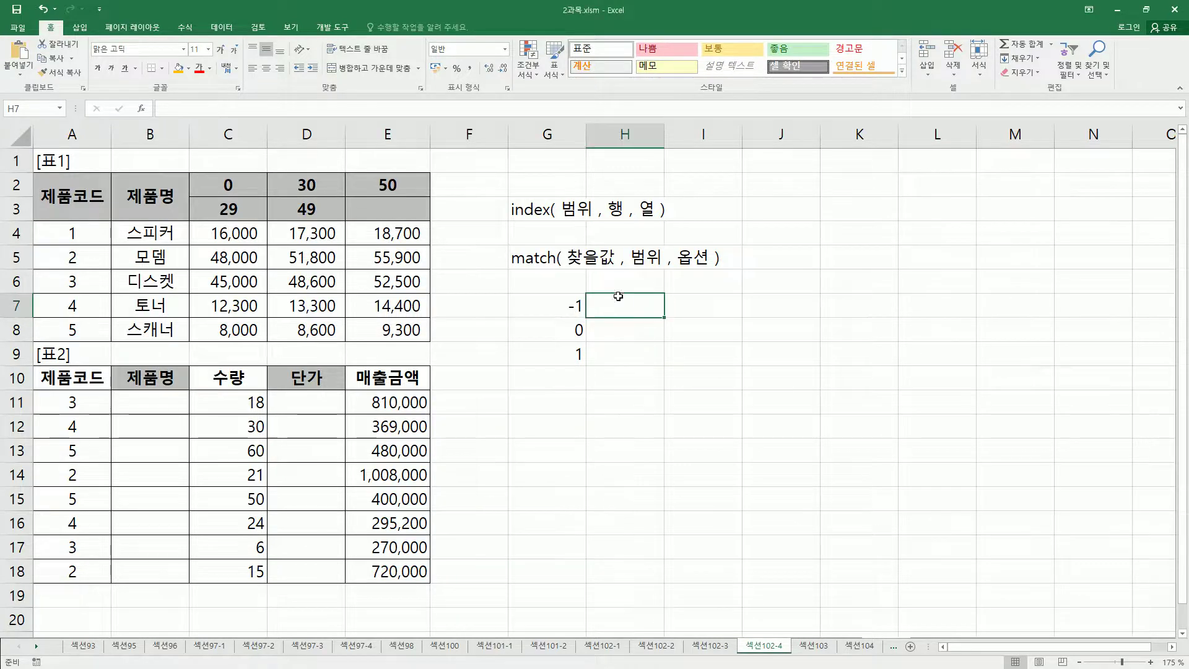
type("내림")
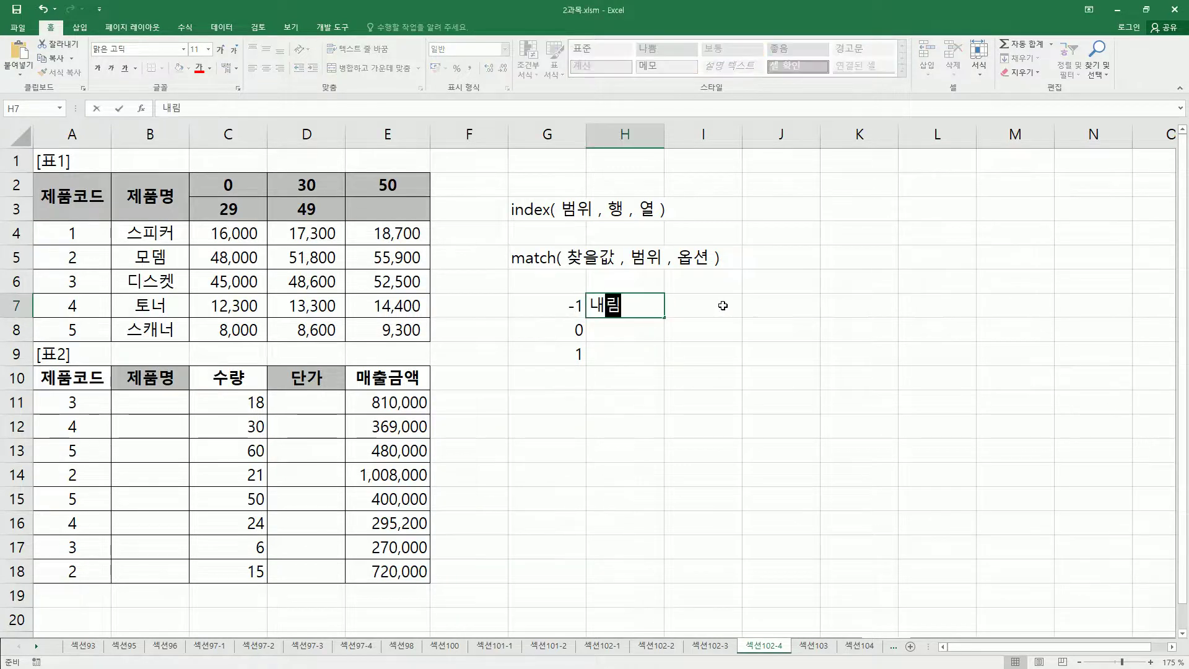
type("치차수")
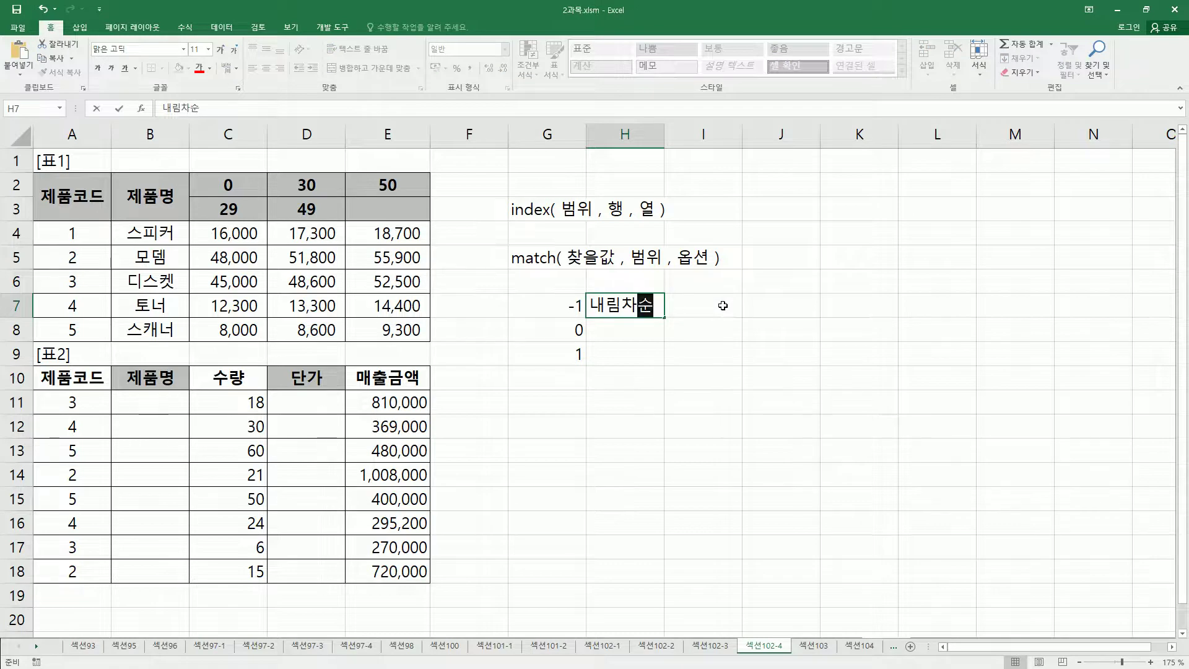
key("Return")
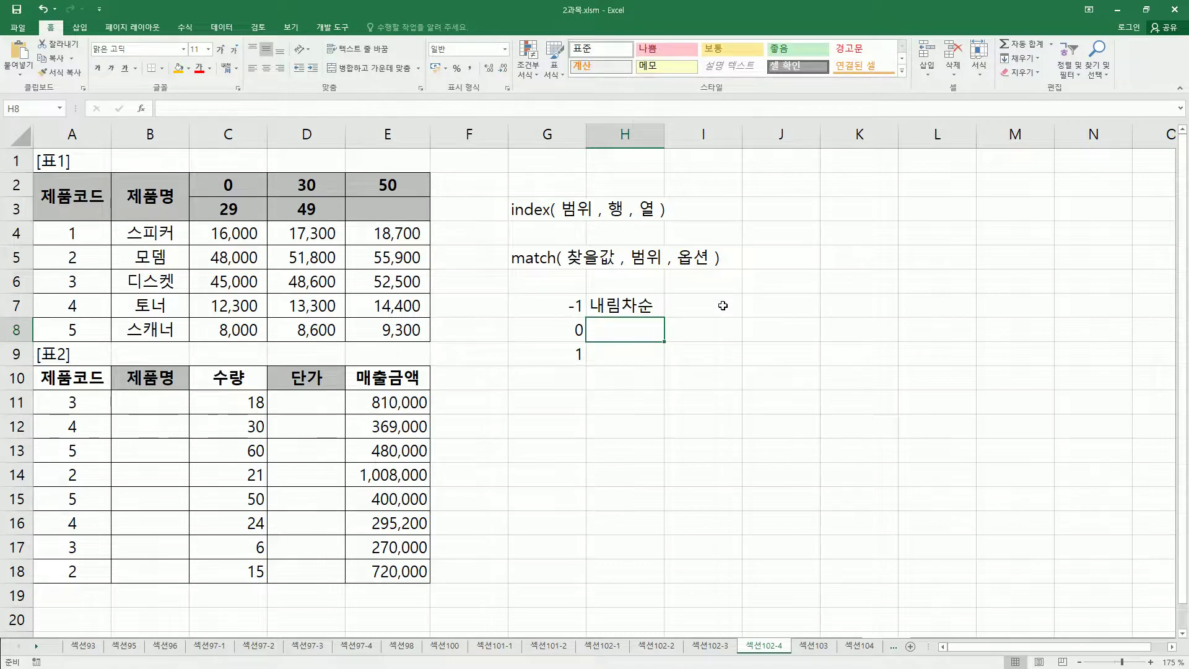
- Label the 1 option "오름차순" in cell H9 and the 0 option "정렬X" in cell H8
key("Return")
type("오름")
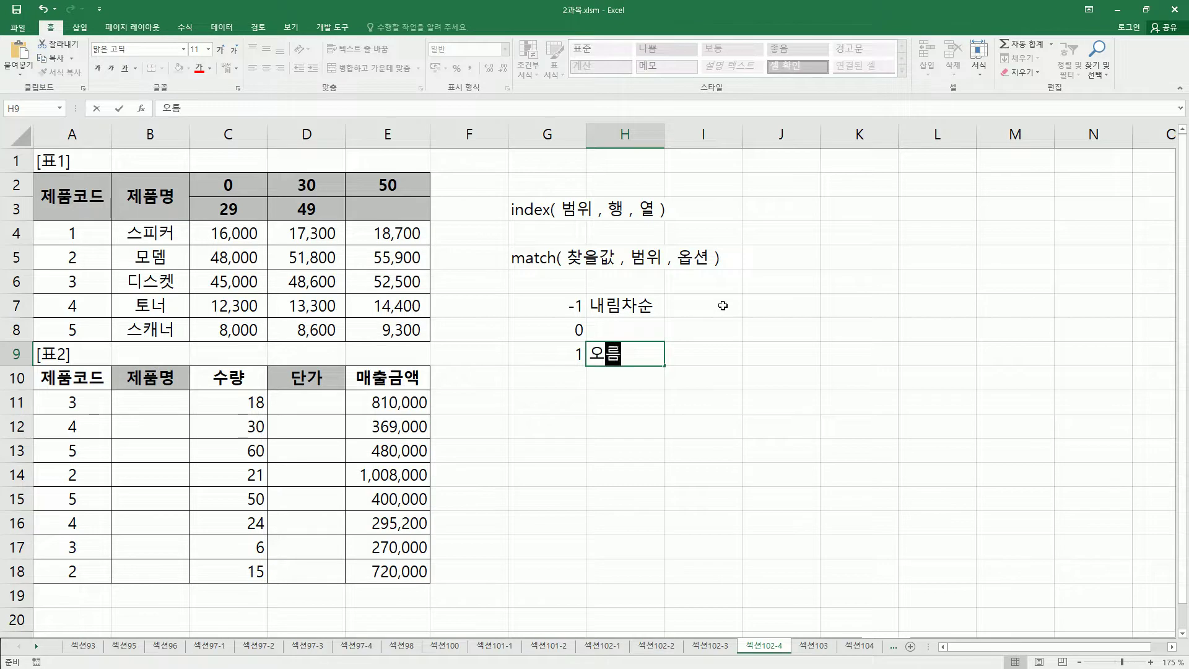
type("찻순")
key("Return")
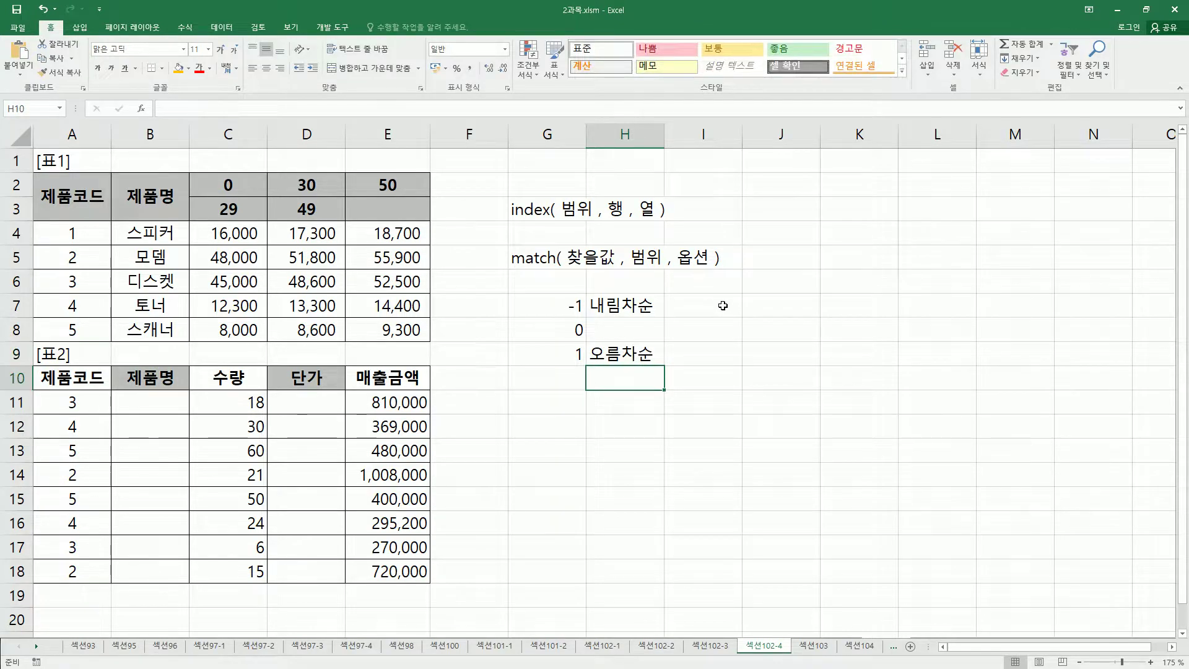
key("Up")
key("Up")
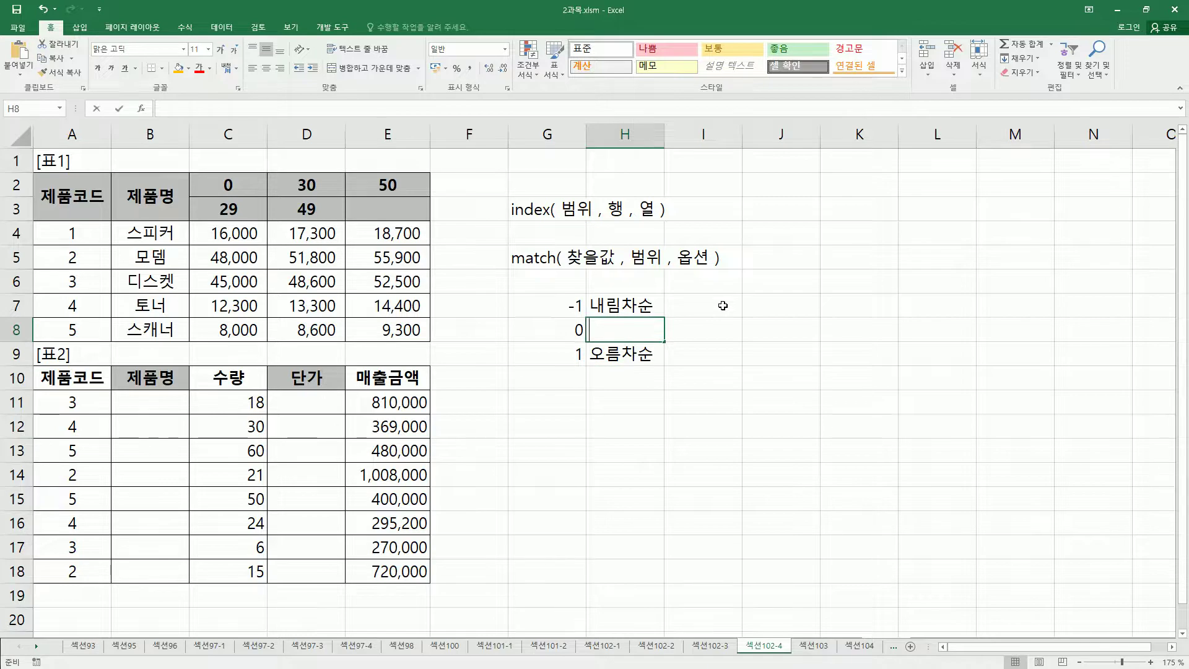
type("정렬")
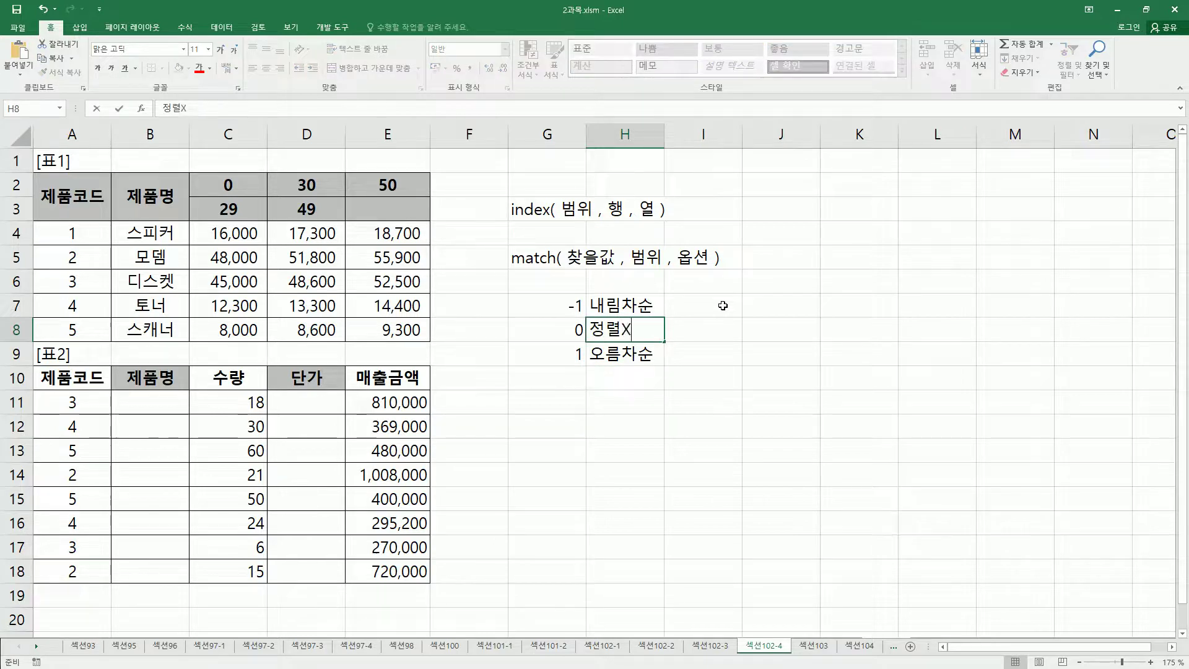
type("X")
key("Return")
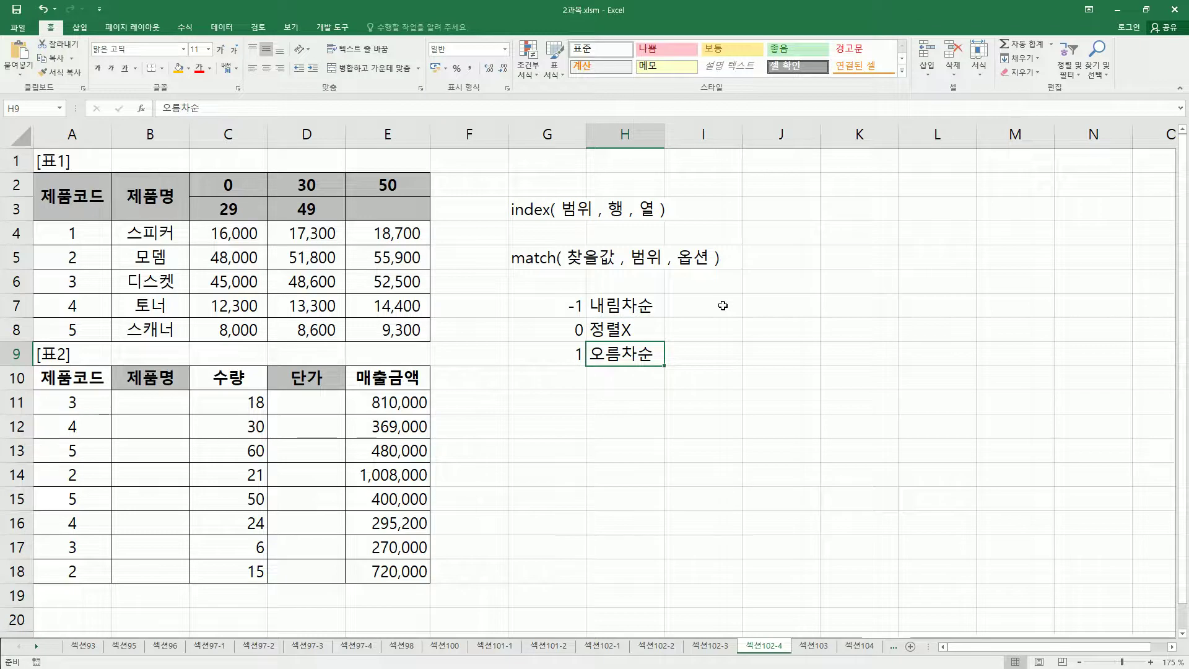
- Describe the -1 option in cell I7 as "크거나 같은값 중에서 가장 작은값"
key("Up")
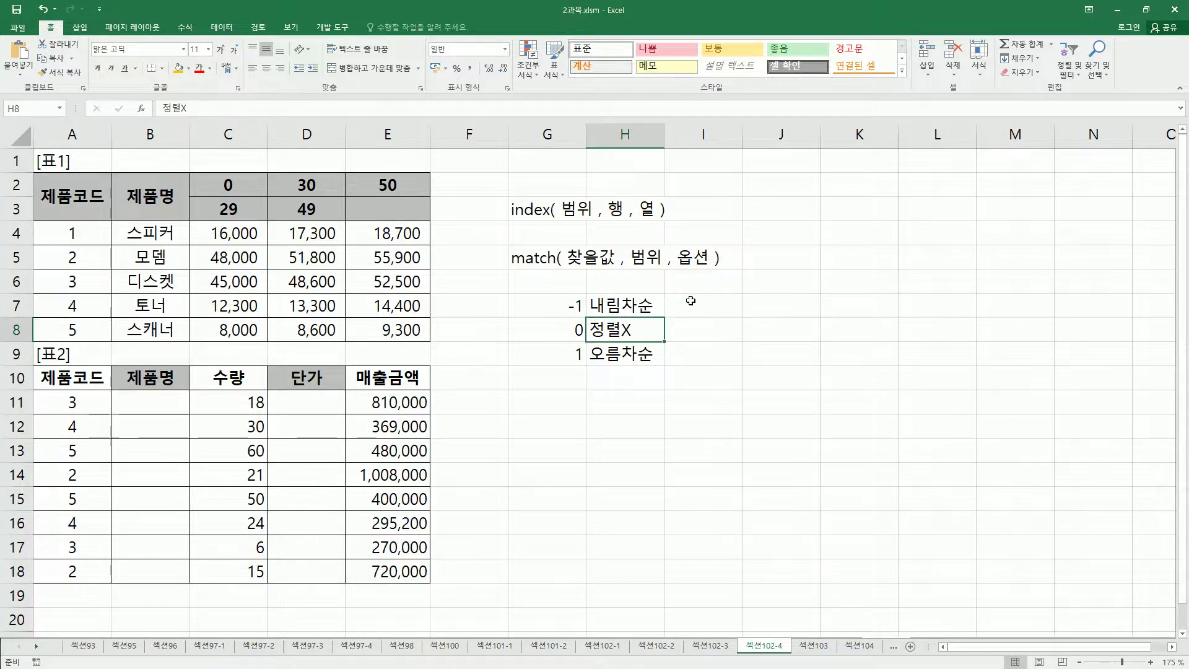
left_click(723, 305)
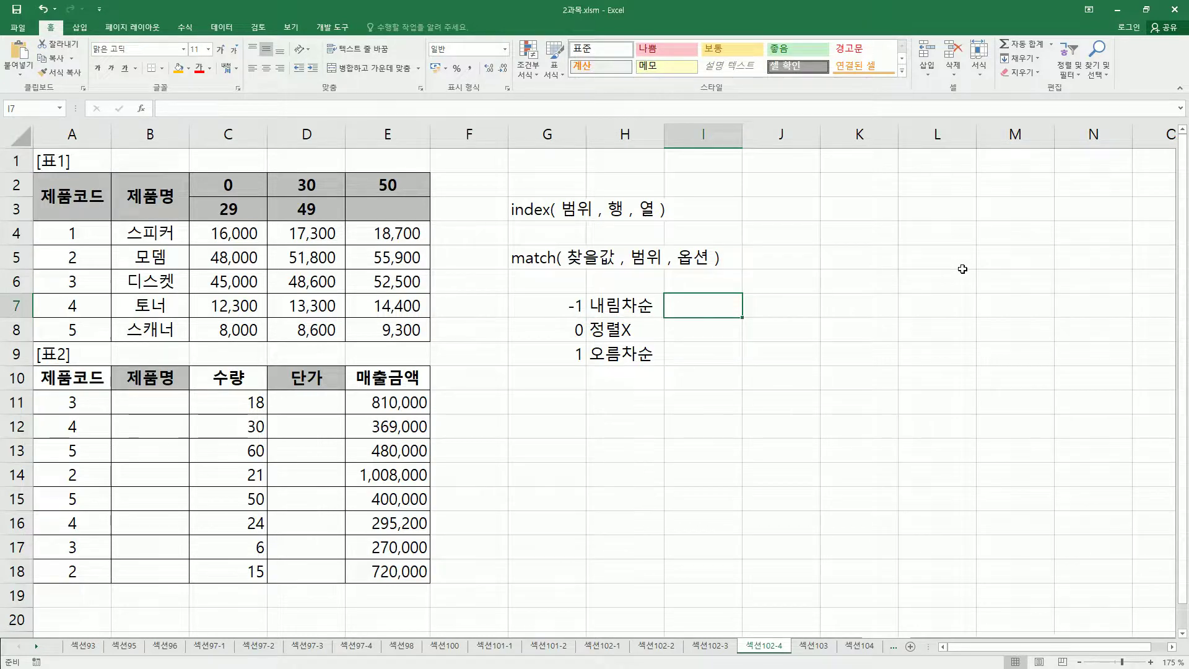
type("z크")
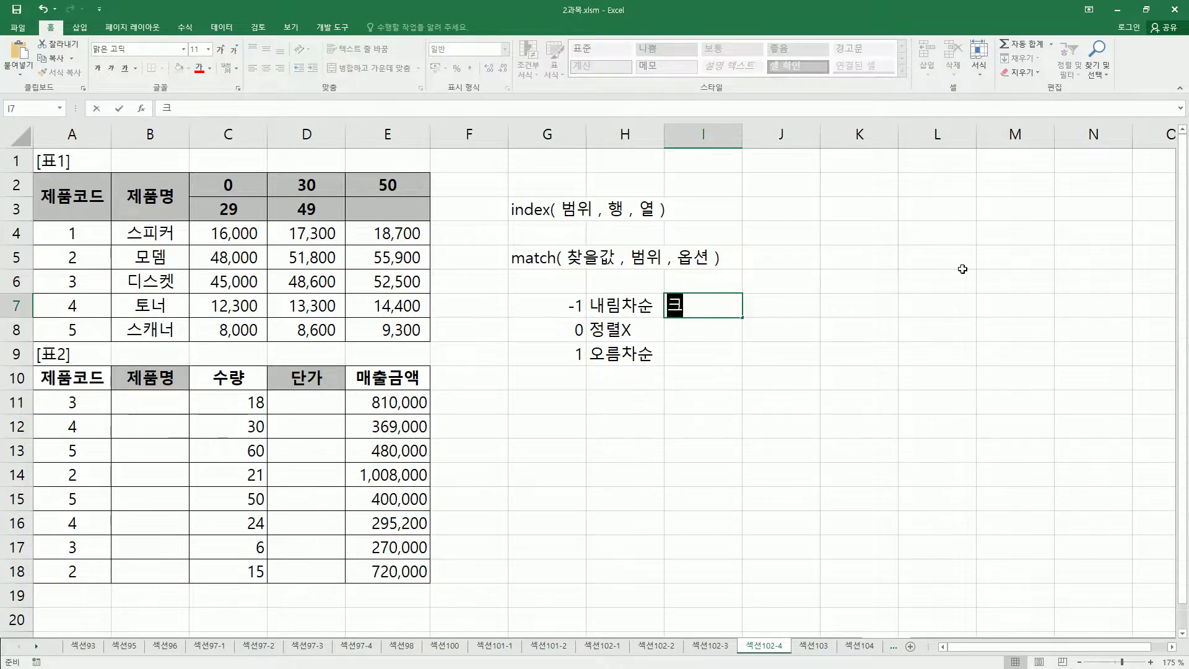
type("거나 가ㅌ은값 중ㅇ")
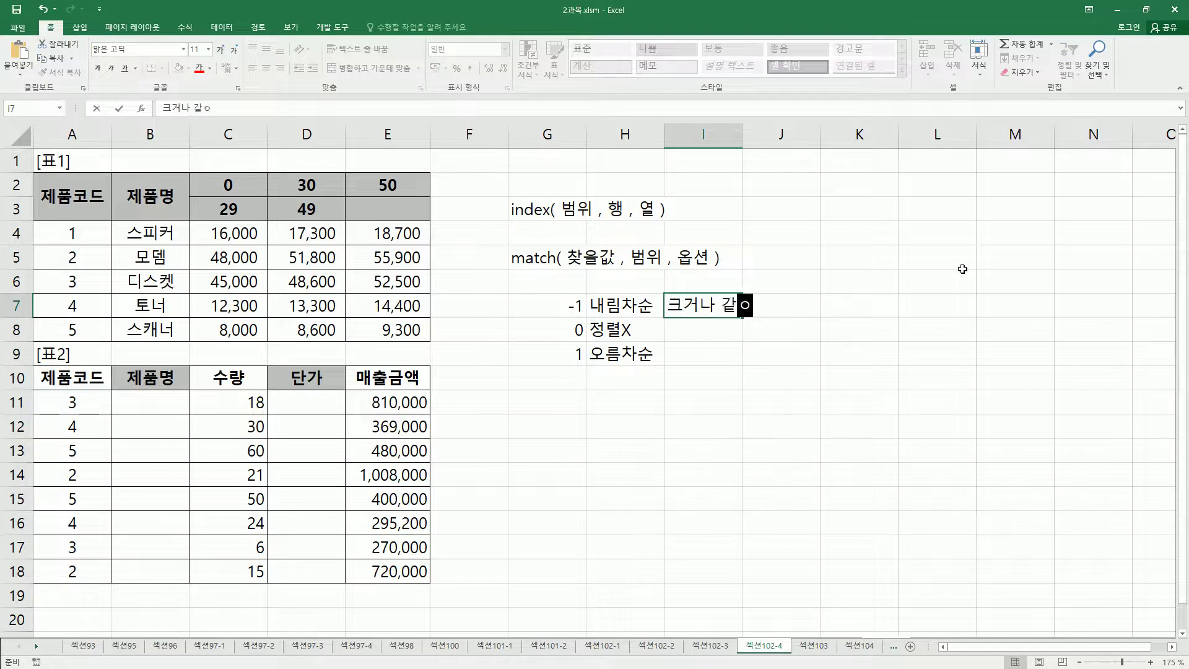
type("ㅔ서 ")
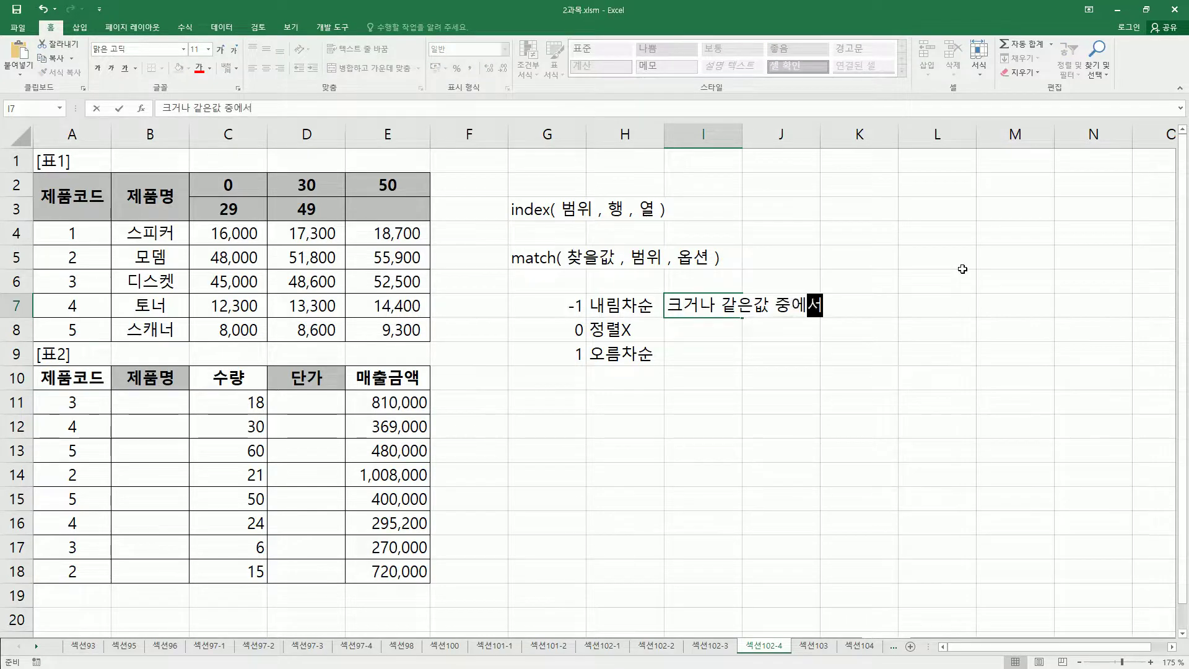
type("가장")
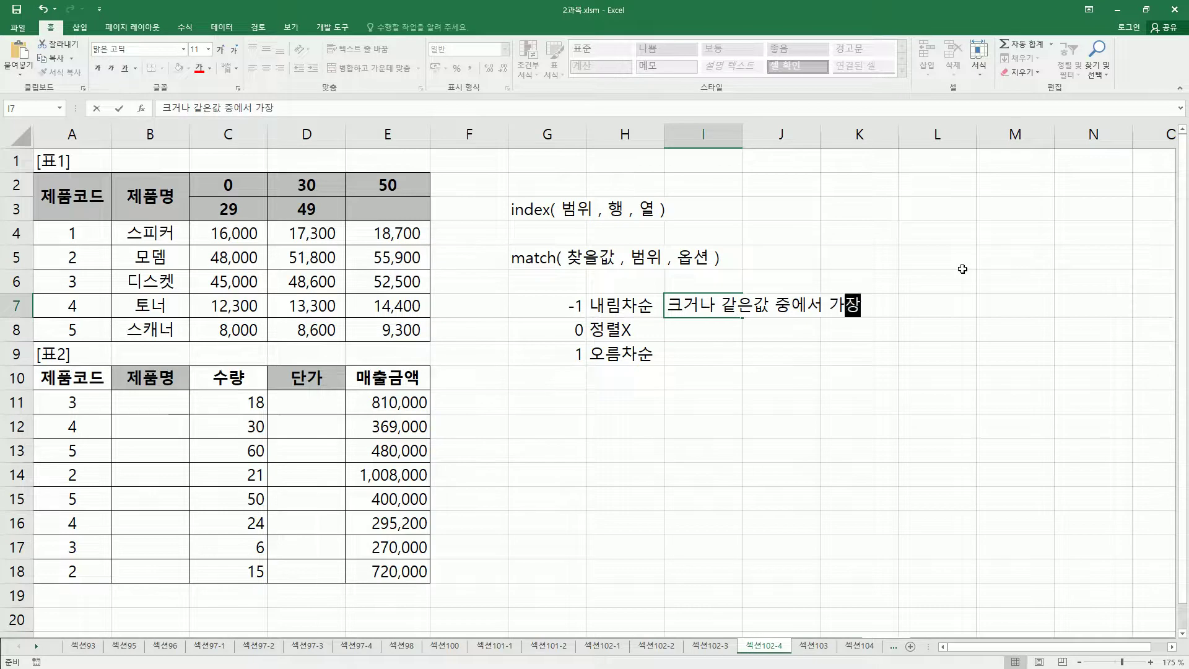
type(" 작은값")
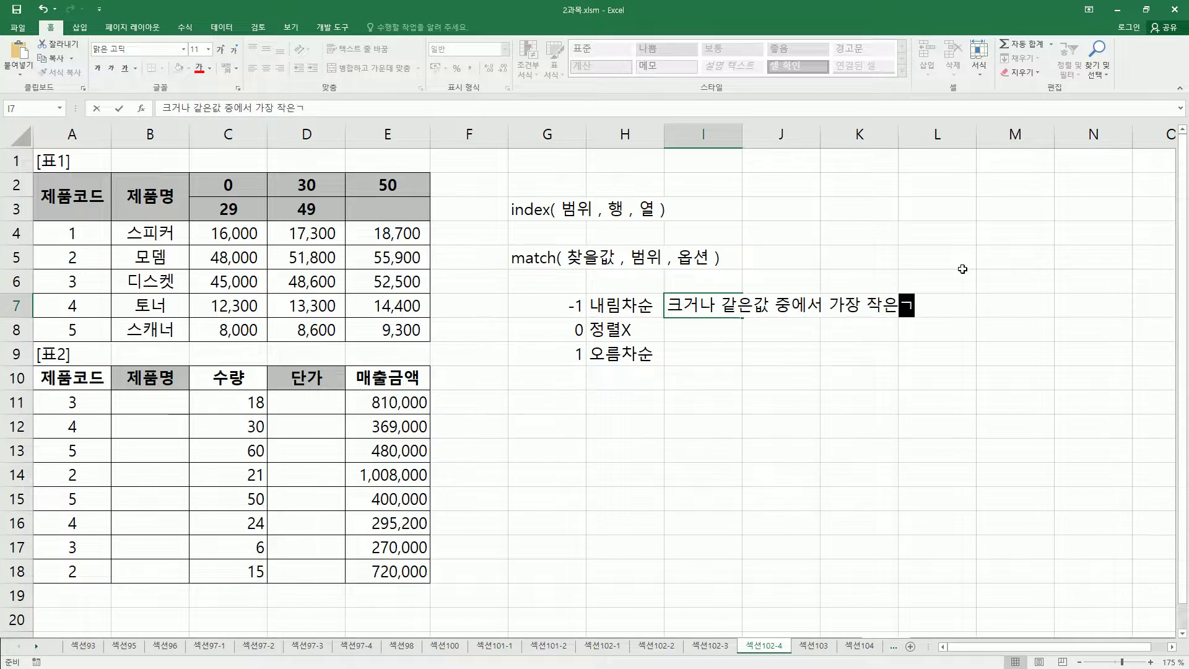
key("Return")
- Describe the 1 option in cell I9 as "작거나 같은값 중에서 가장 큰값"
key("Return")
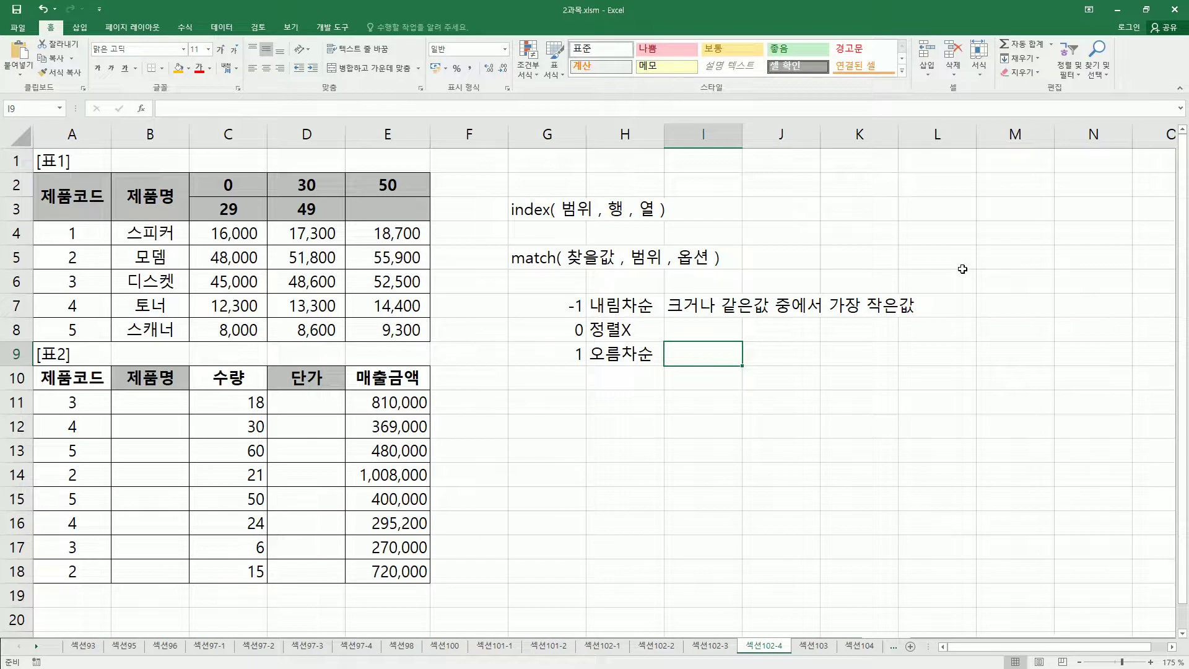
type("작거나 ")
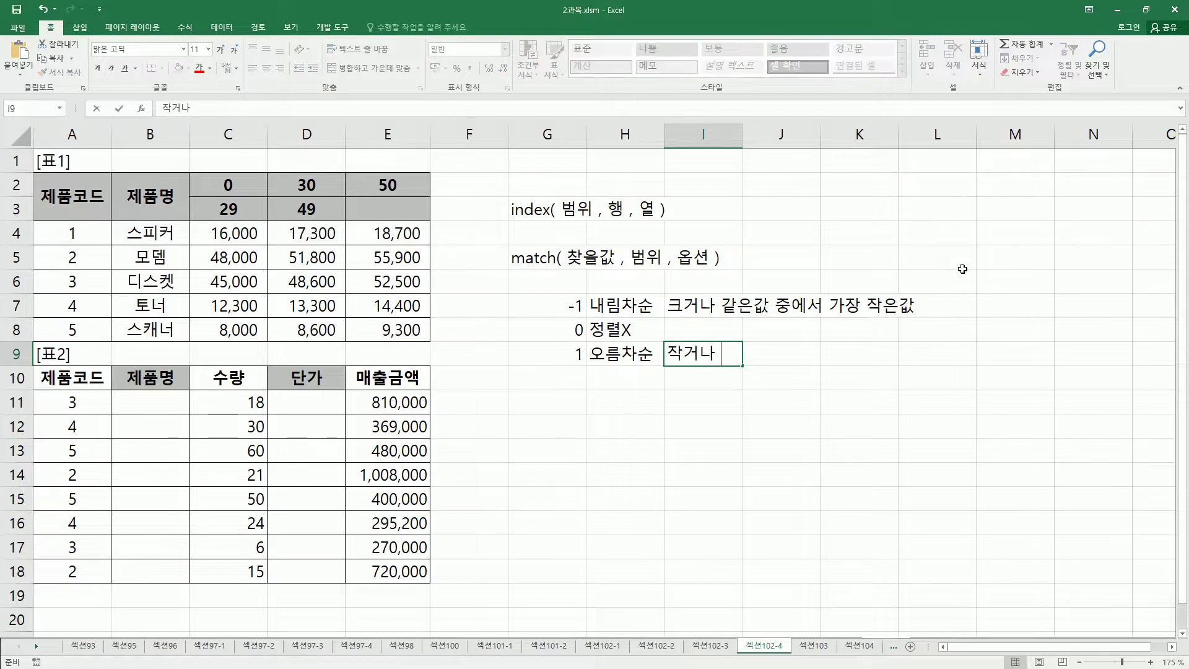
type("갈은값 중")
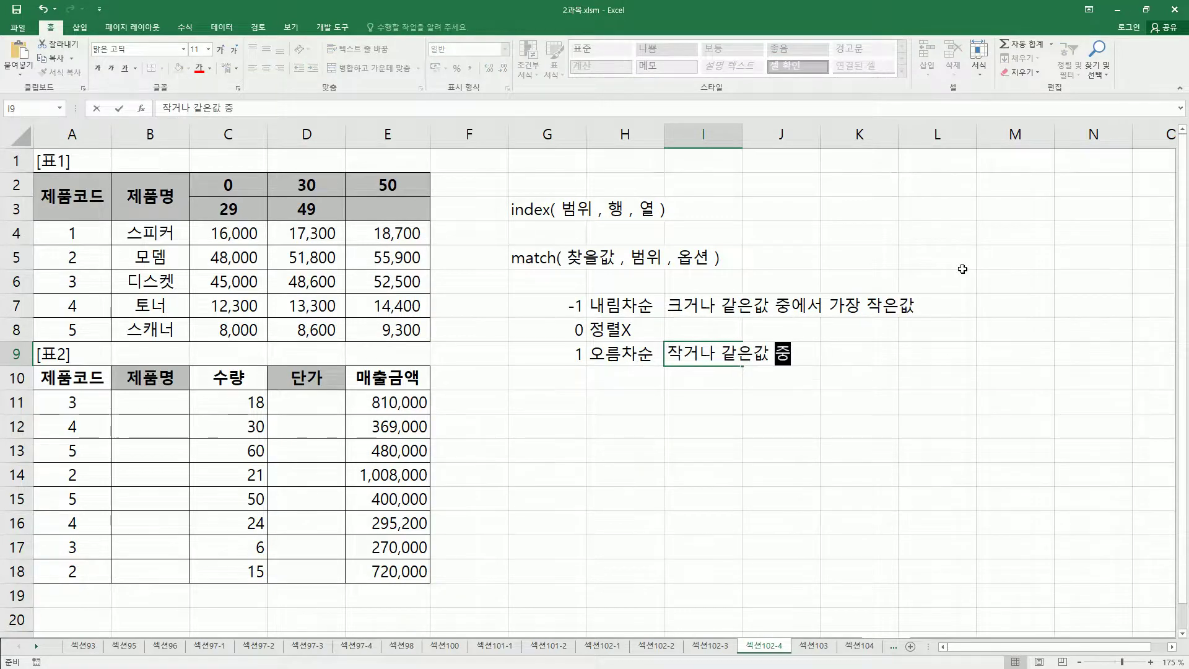
type("엣서 가장 ")
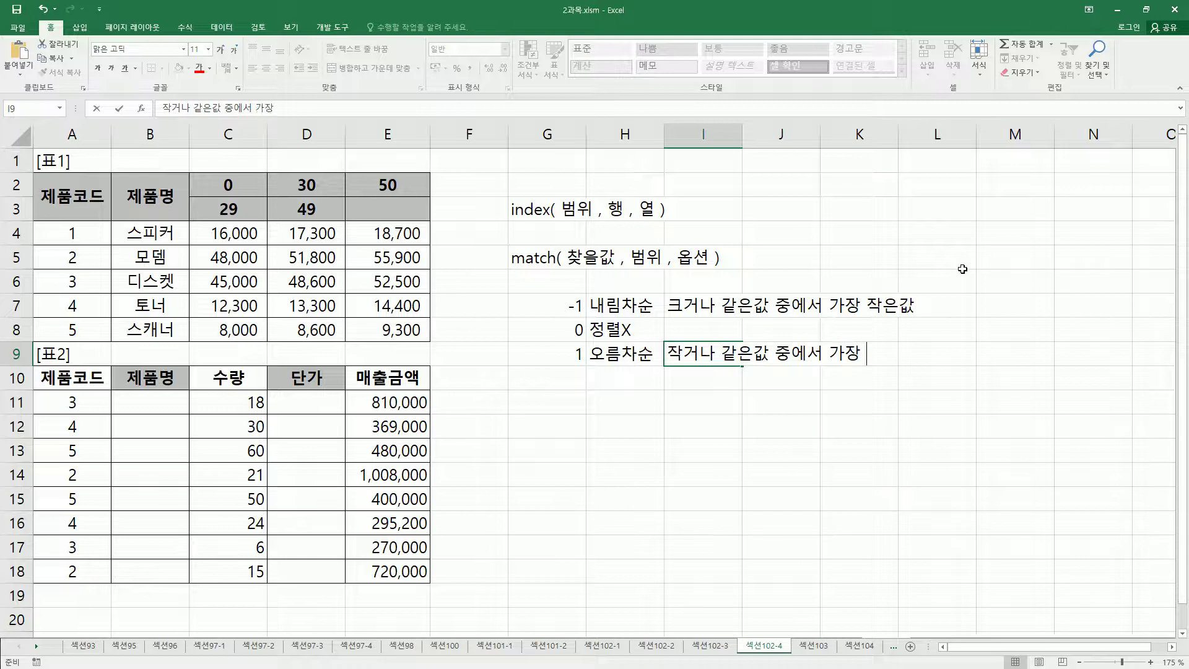
type("크ㄴ값")
key("Return")
- Describe the 0 option in cell I8 as "첫번째로 정확하게 일치"
key("Up")
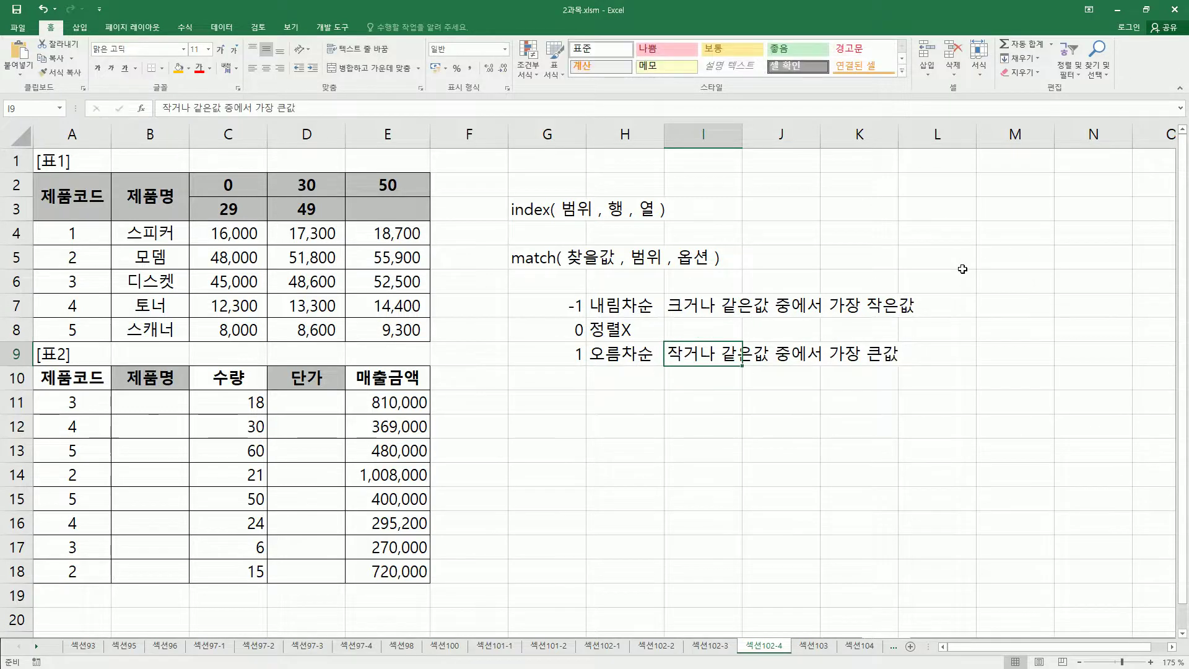
key("Up")
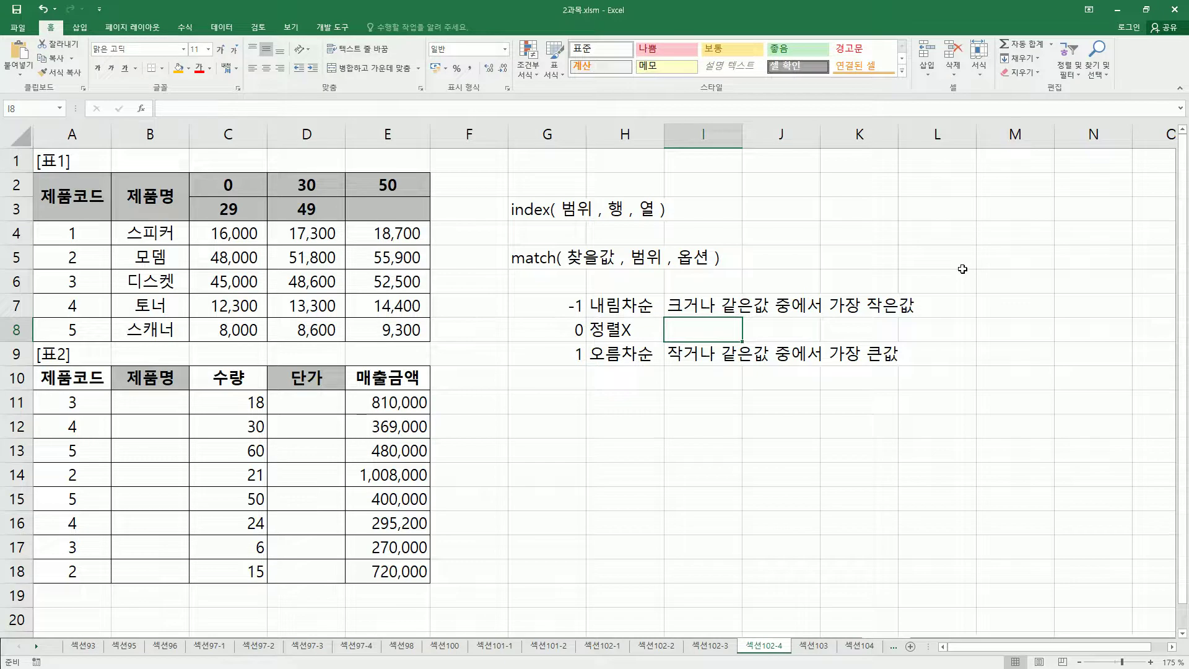
type("첫")
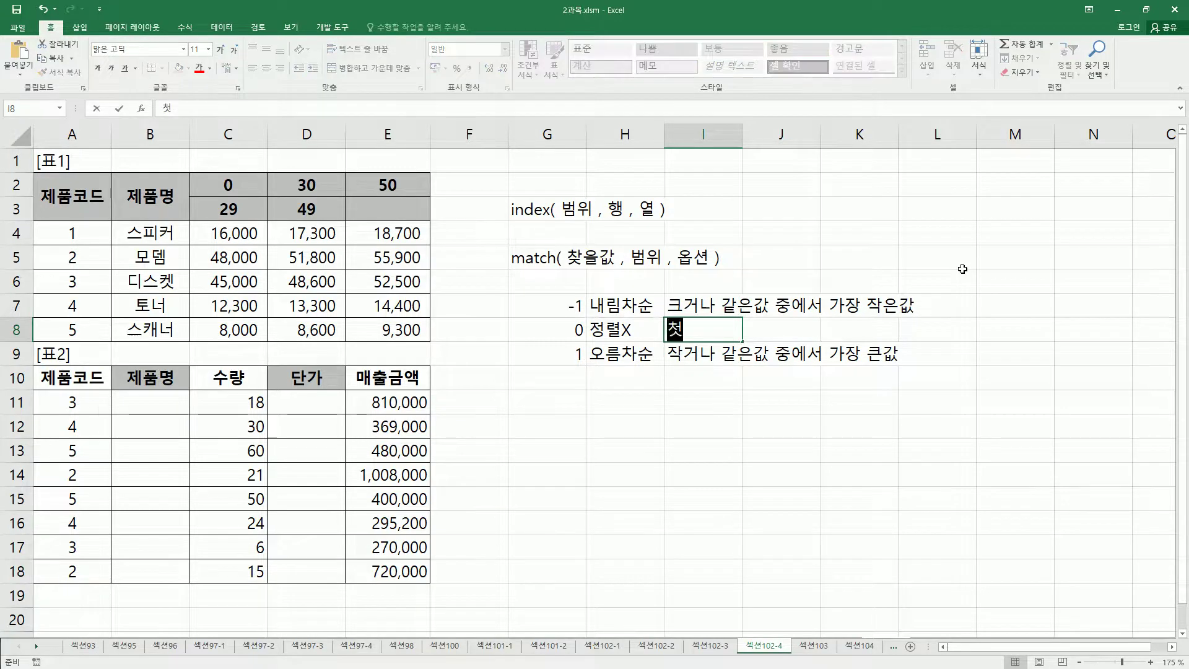
type("번째로 정")
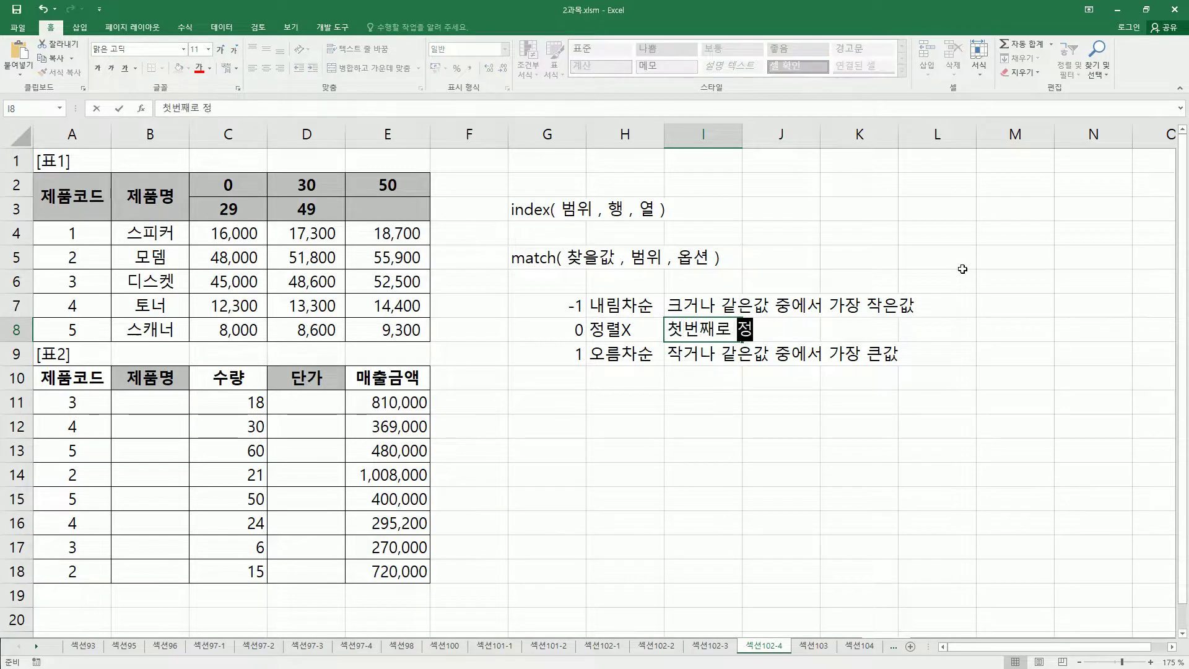
type("확하게 ㅇ")
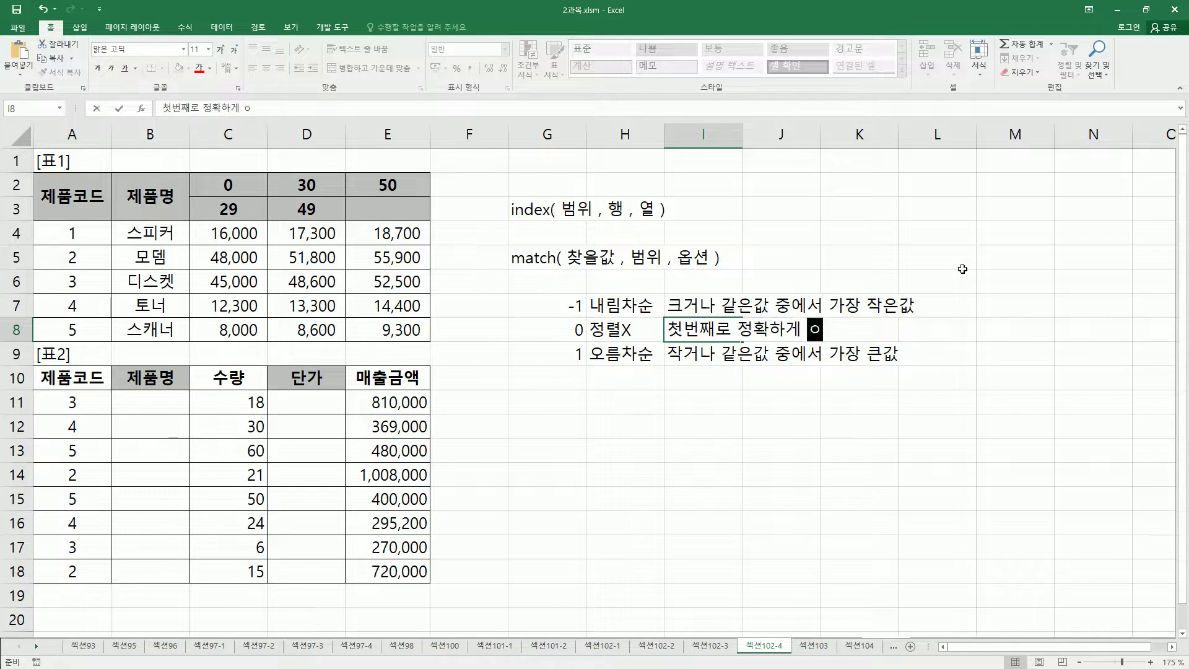
type("ㅣㄹㅊ")
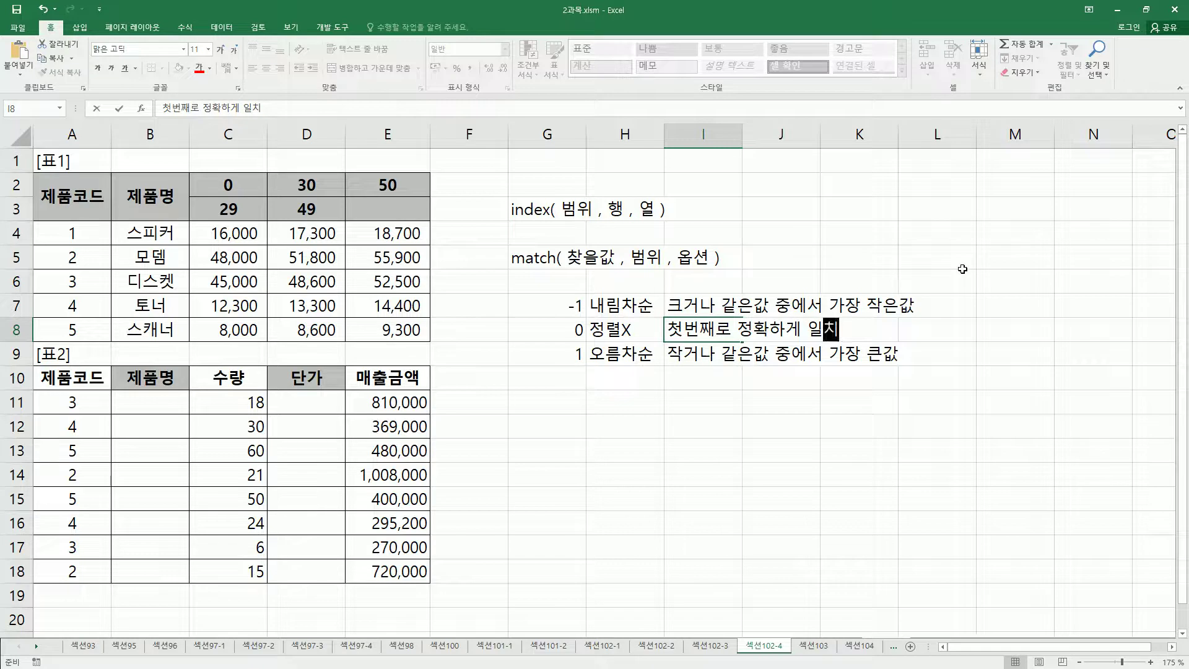
key("Return")
key("Return")
- Box the 제품코드 values of [표2] and [표1] with screen annotations to compare them, and clear the marks
left_click(105, 406)
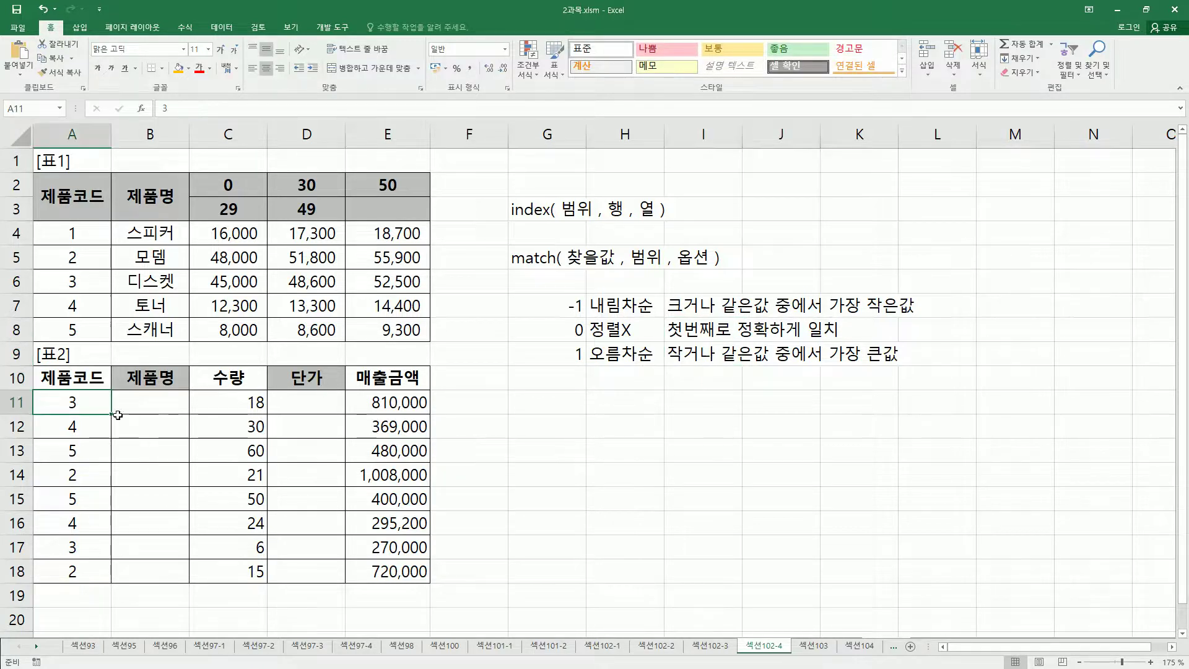
left_click_drag(59, 390, 91, 581)
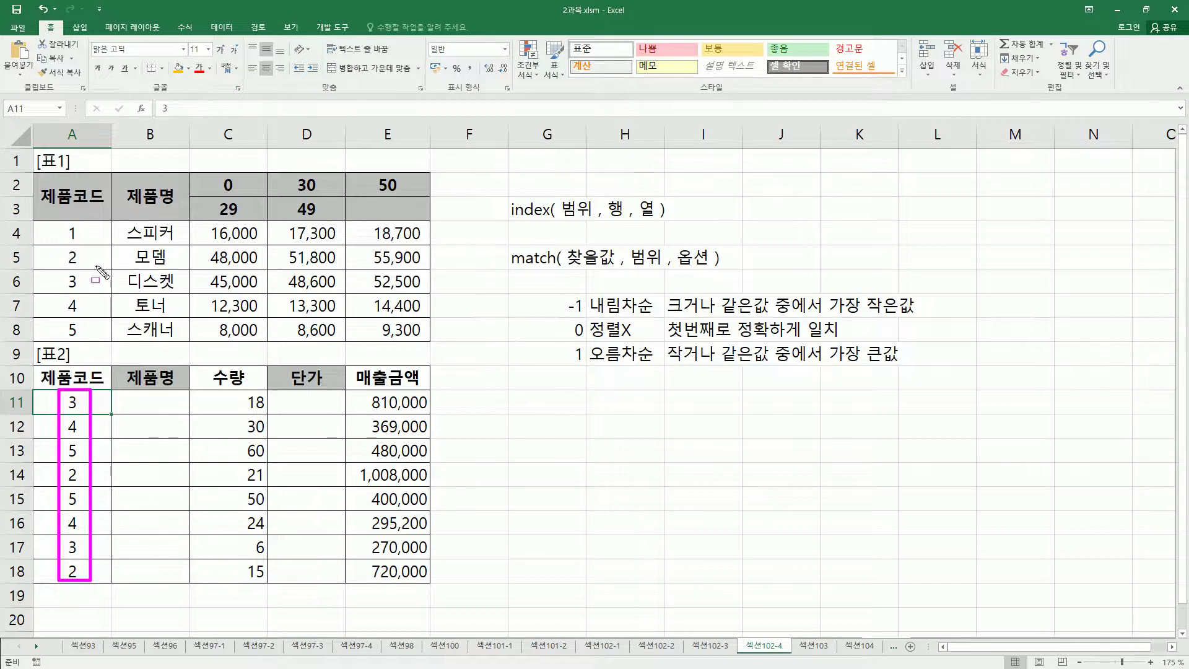
left_click_drag(59, 223, 92, 340)
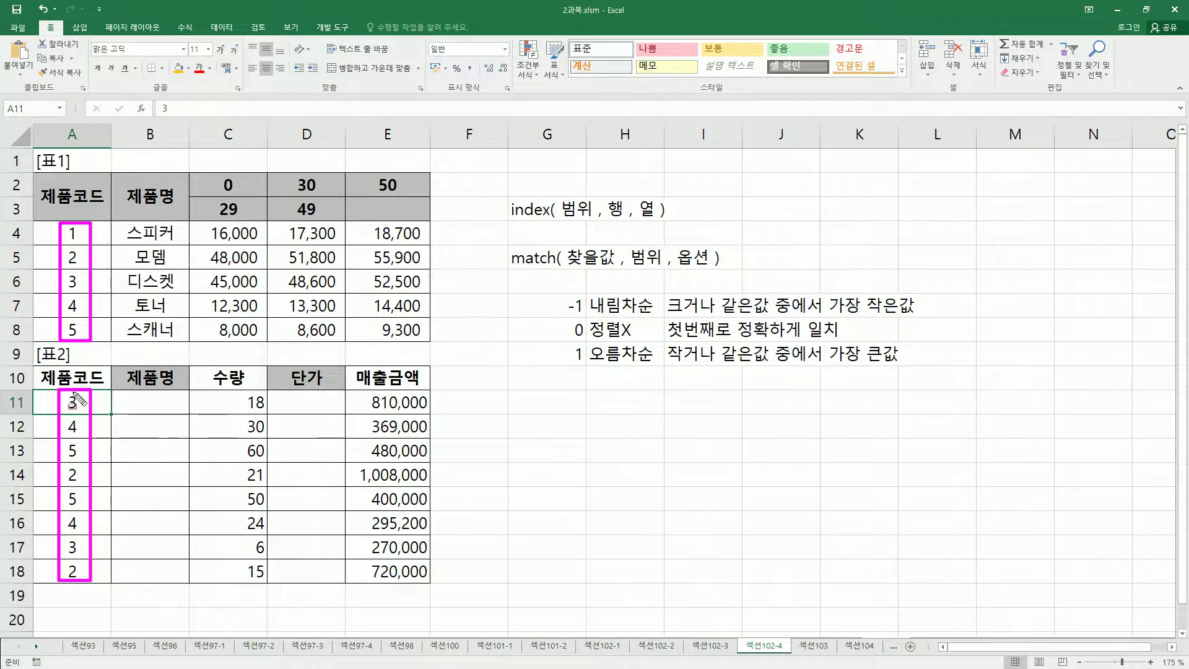
left_click_drag(65, 228, 85, 340)
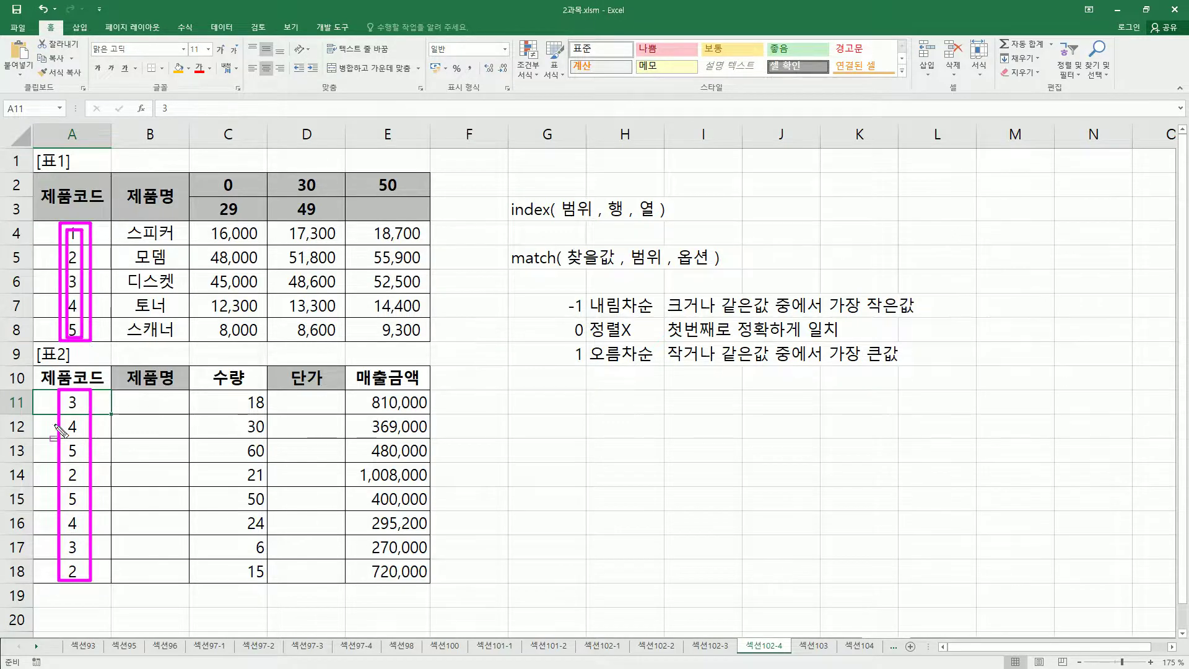
left_click_drag(74, 392, 80, 589)
key("Escape")
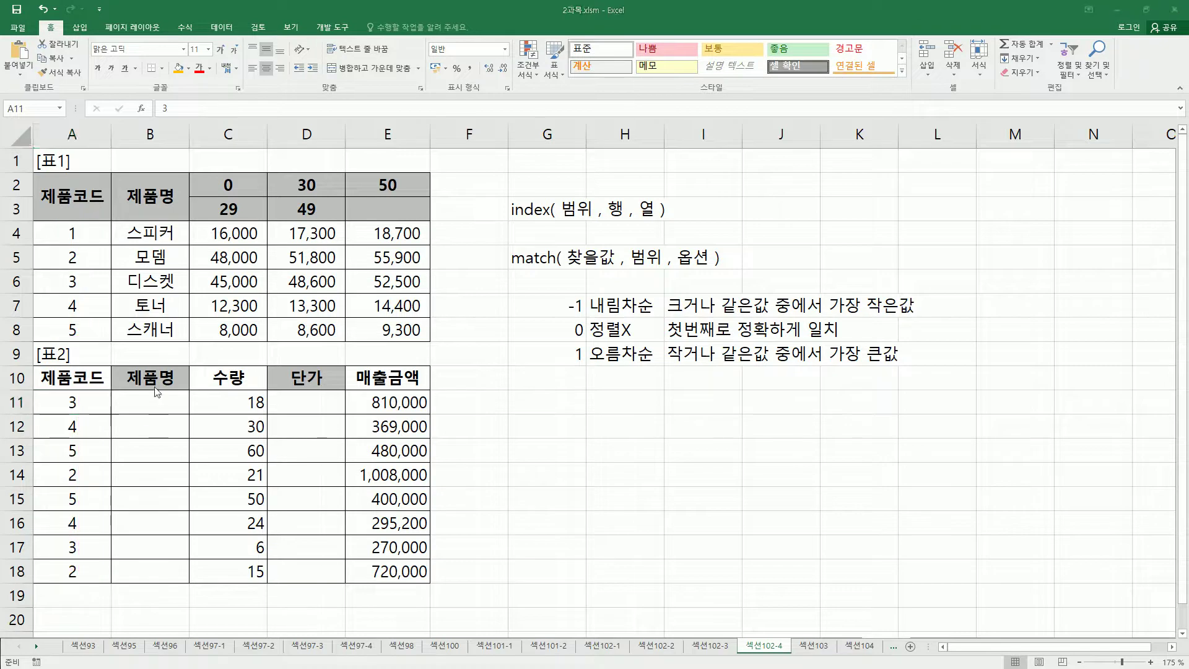
- Enter =MATCH(A11, A4:A8, 0) in cell B11 to find the position of the product code in [표1]
left_click(173, 407)
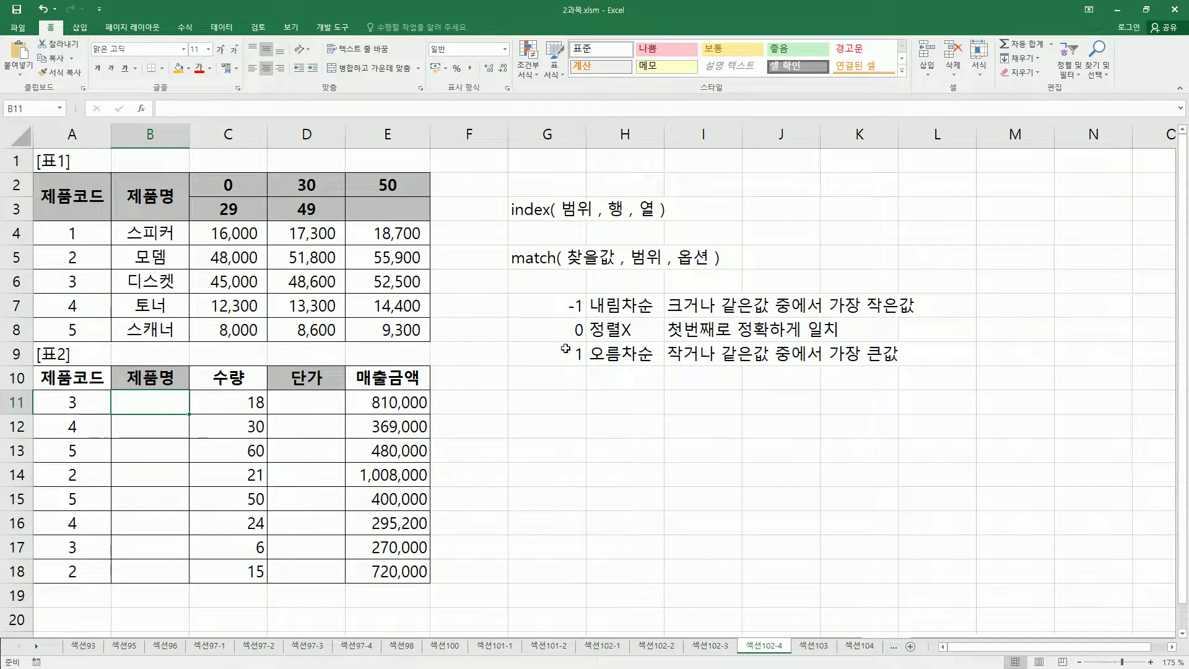
type("=")
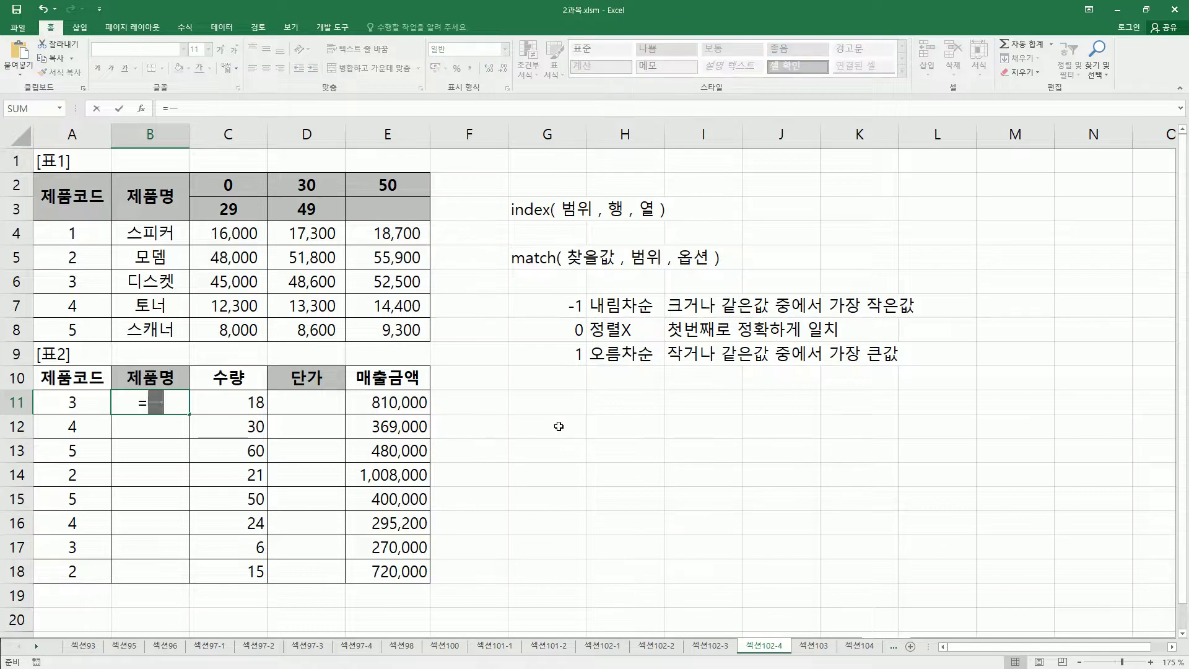
type("mat")
key("Tab")
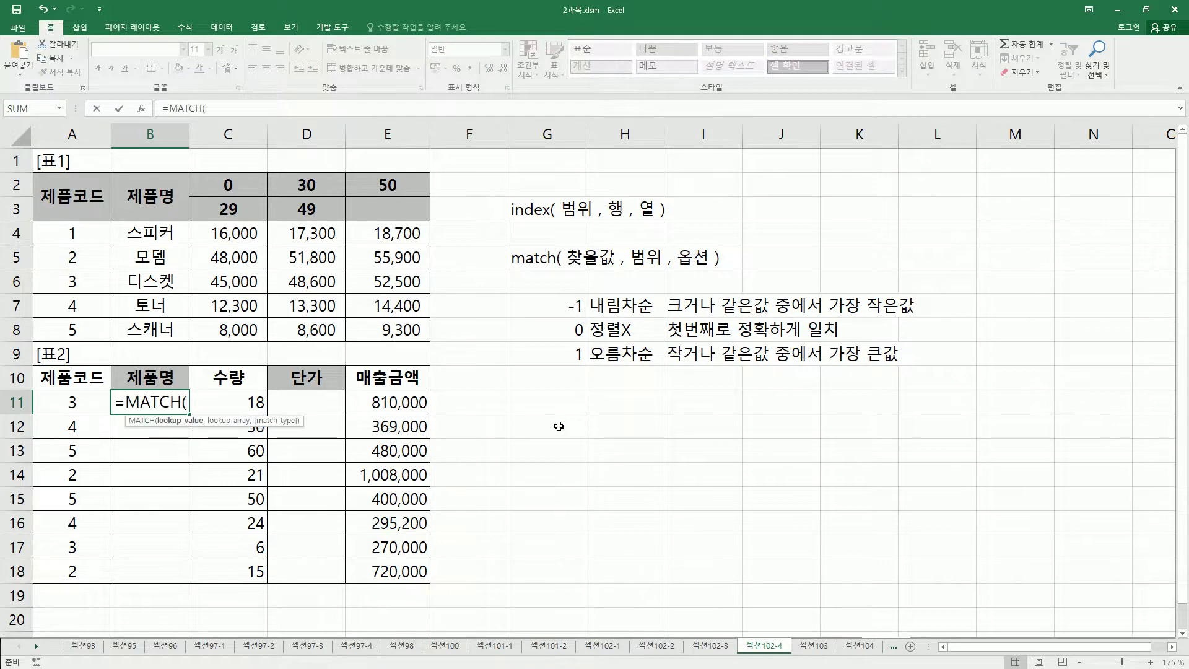
key("Left")
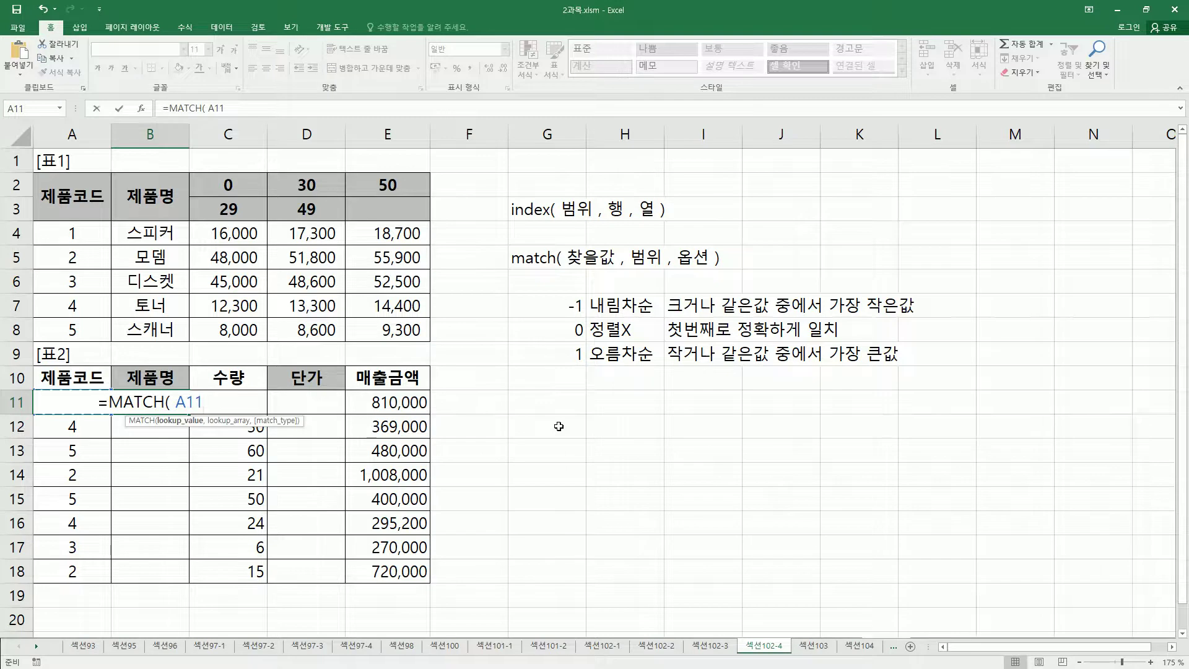
type(",")
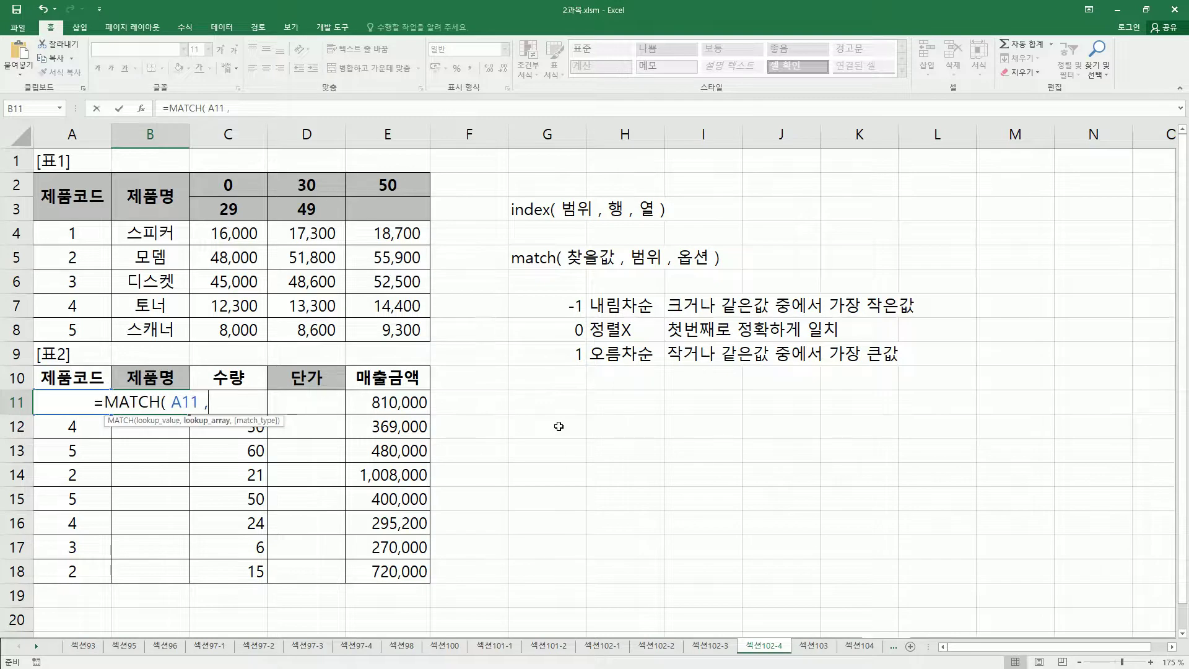
left_click_drag(75, 230, 83, 327)
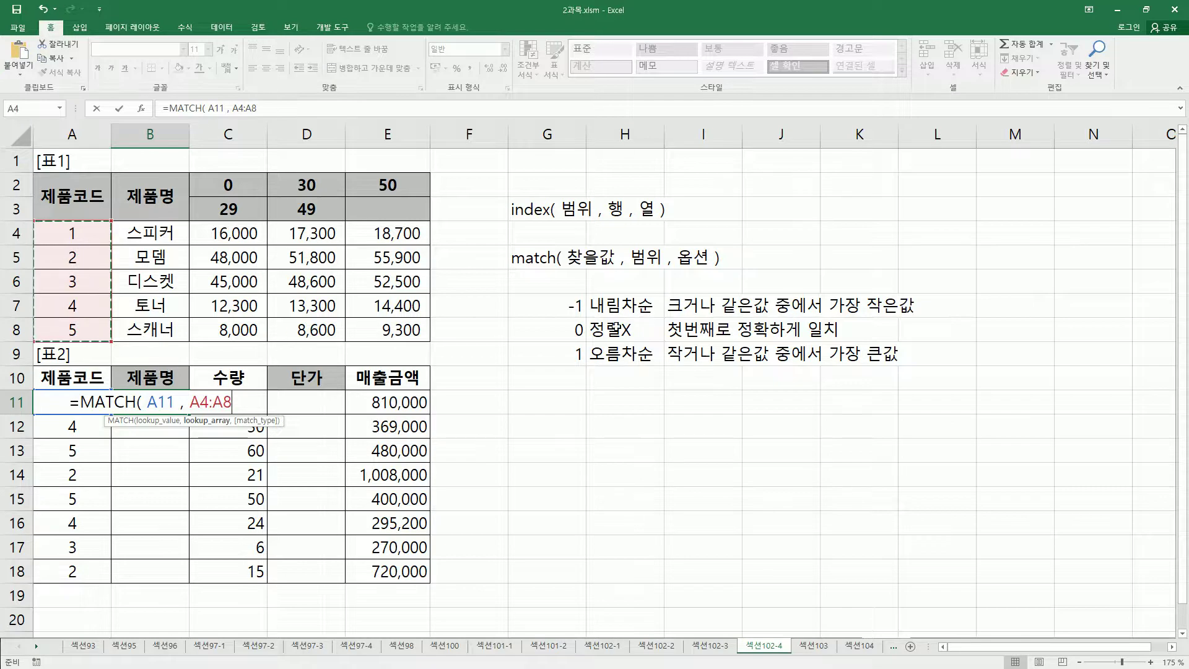
type(",")
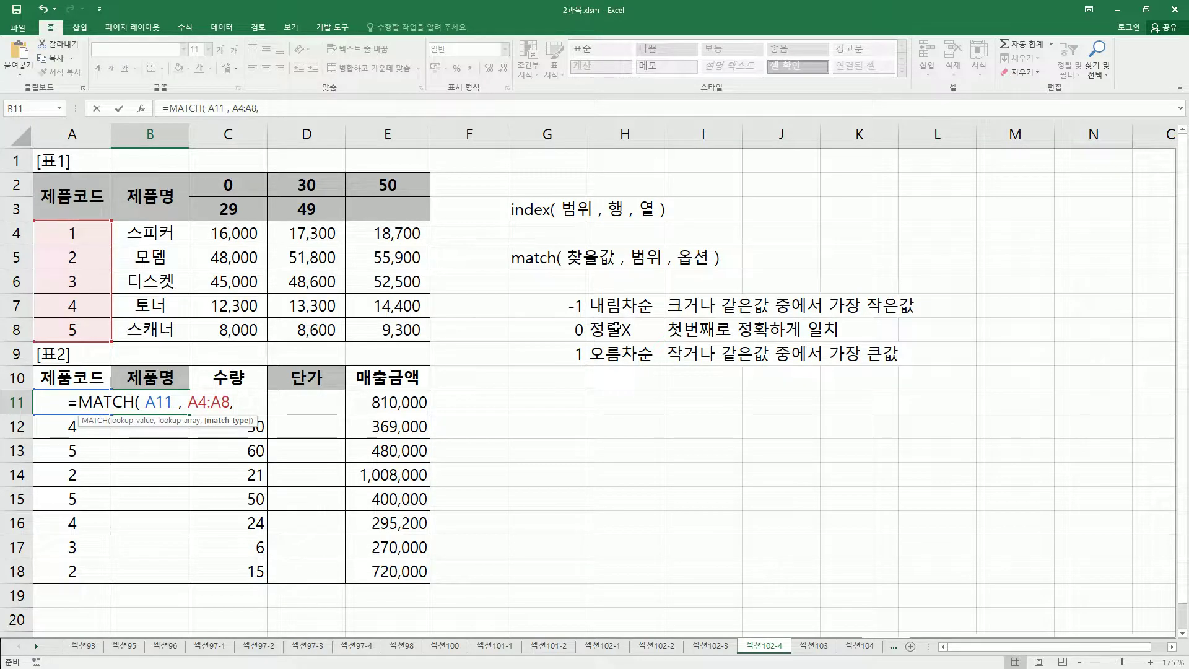
type(" 0")
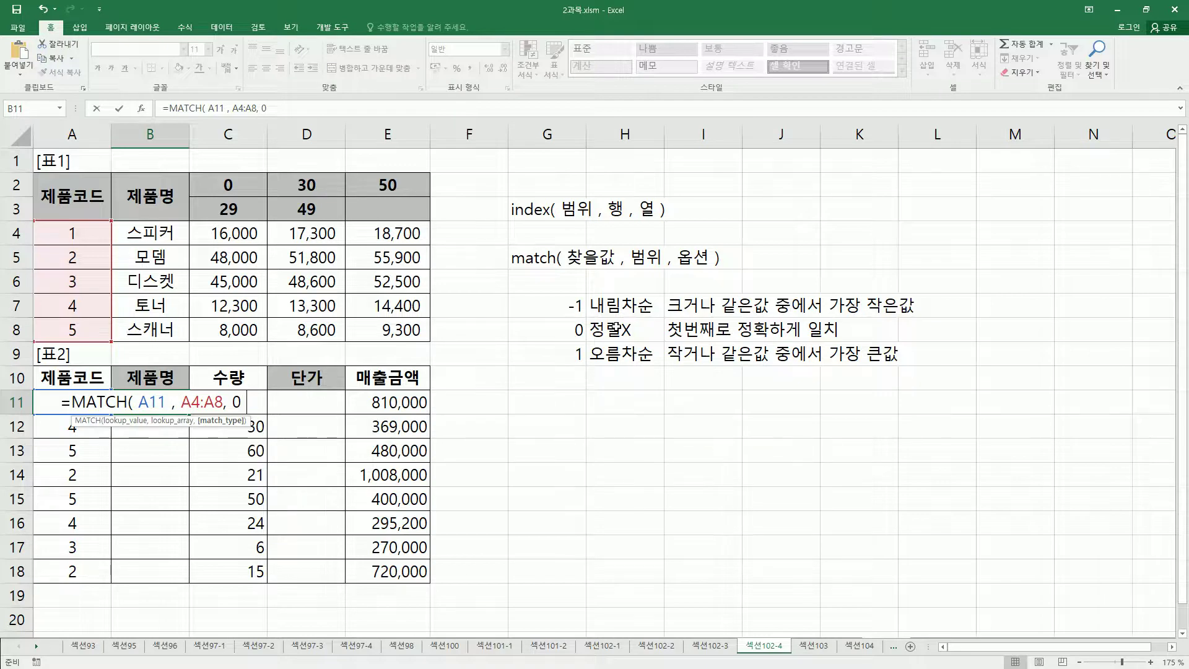
type(" )")
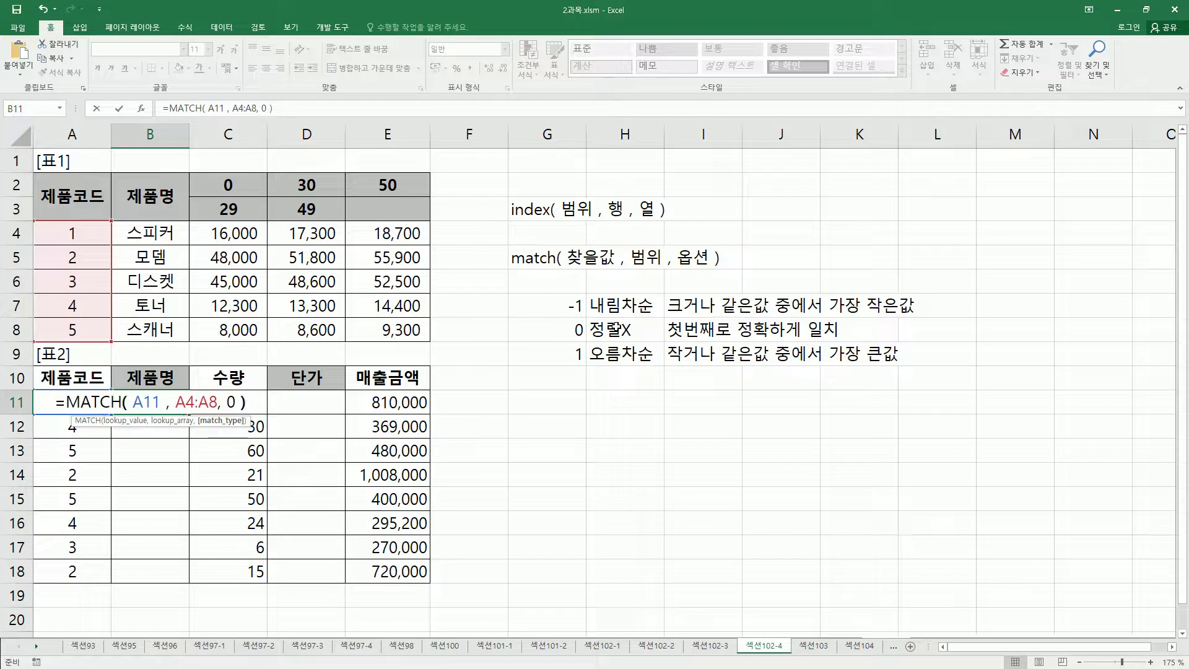
key("Return")
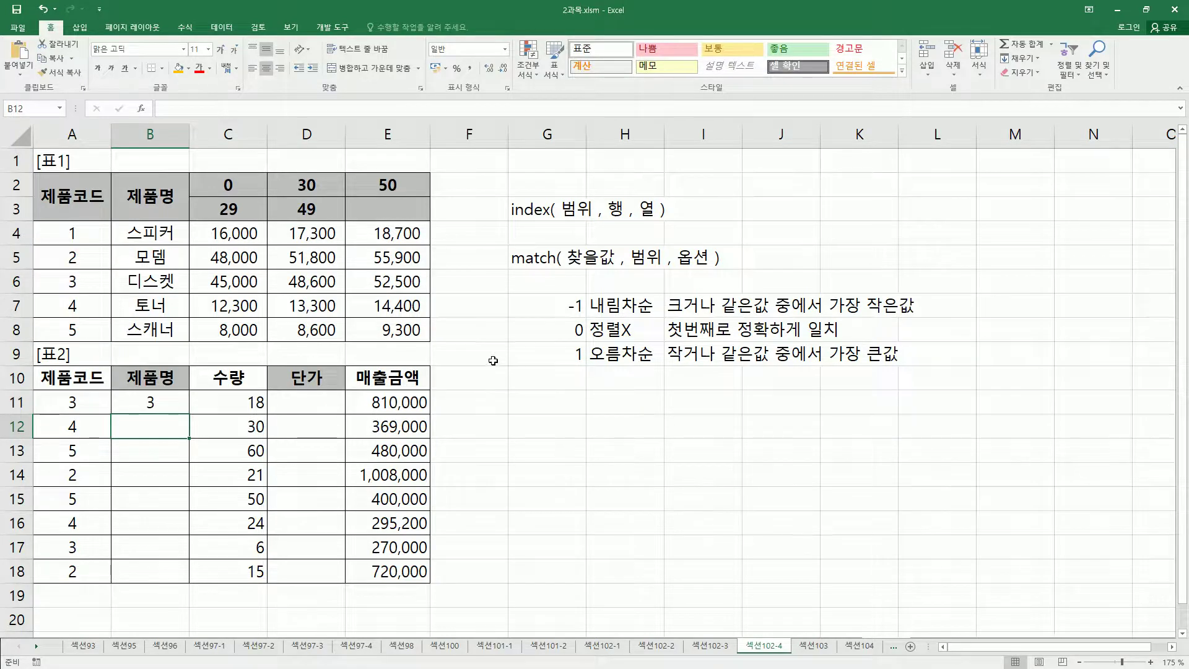
- Mark the code in A11, the range A4:A8 and the result in B11 with screen annotations, and clear them
left_click_drag(61, 392, 82, 416)
left_click_drag(43, 220, 108, 342)
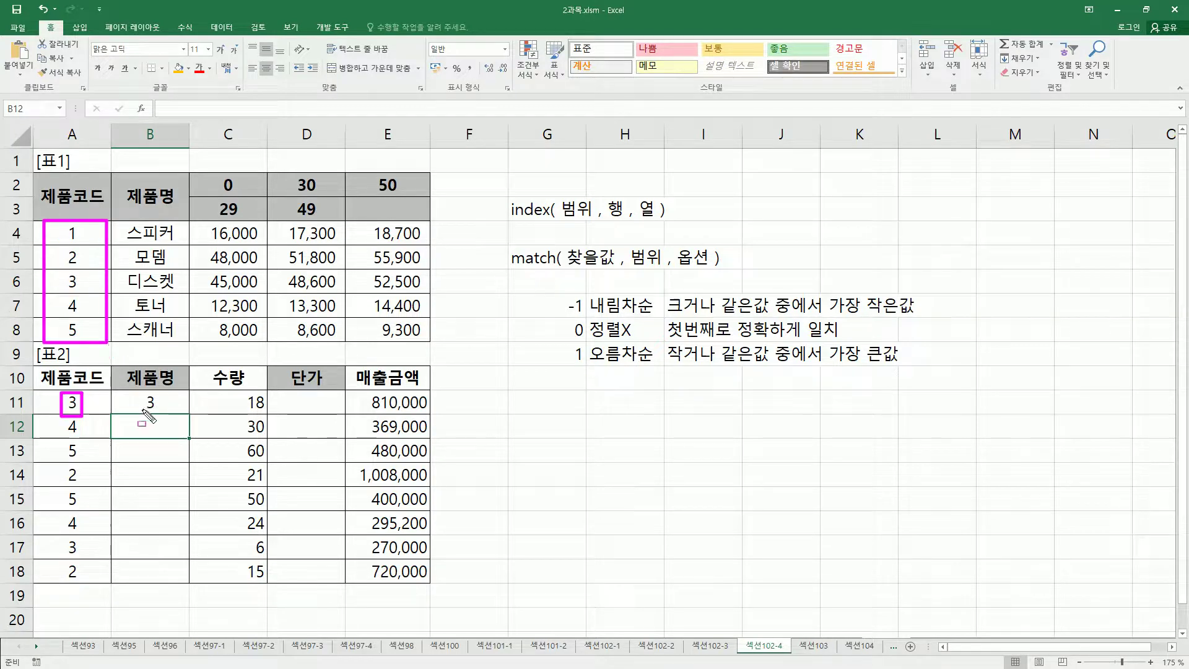
left_click_drag(142, 410, 156, 410)
key("Escape")
- Examine the lookup value A11 inside the MATCH formula of cell B11, leaving the formula as it is
left_click(171, 405)
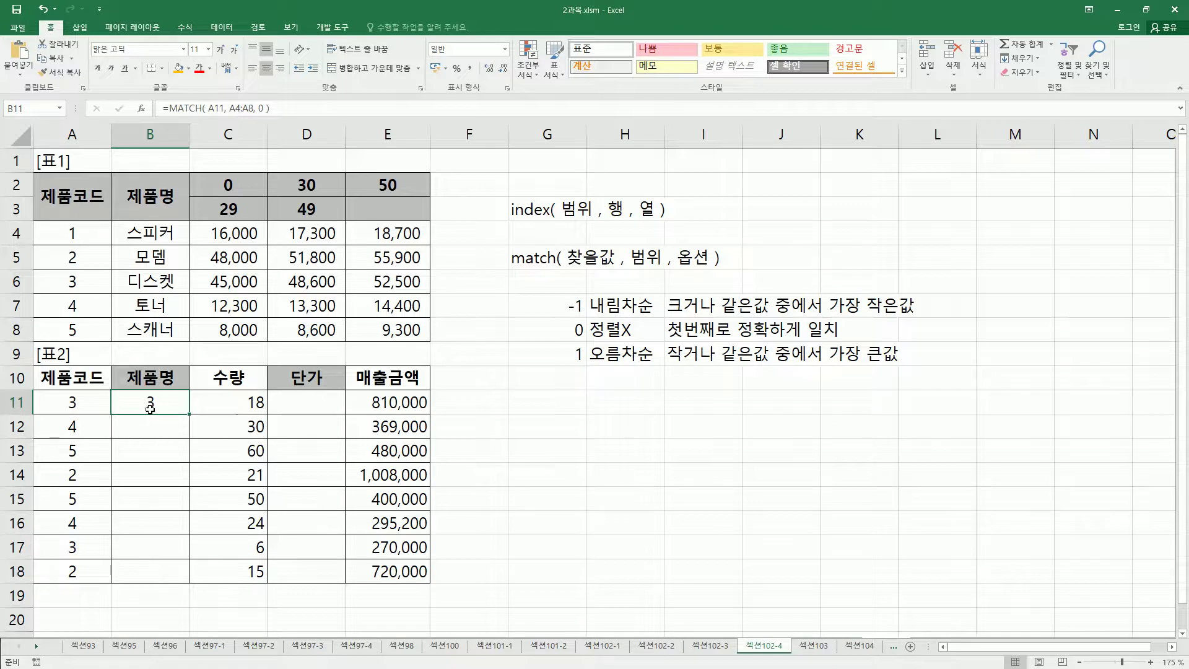
double_click(160, 405)
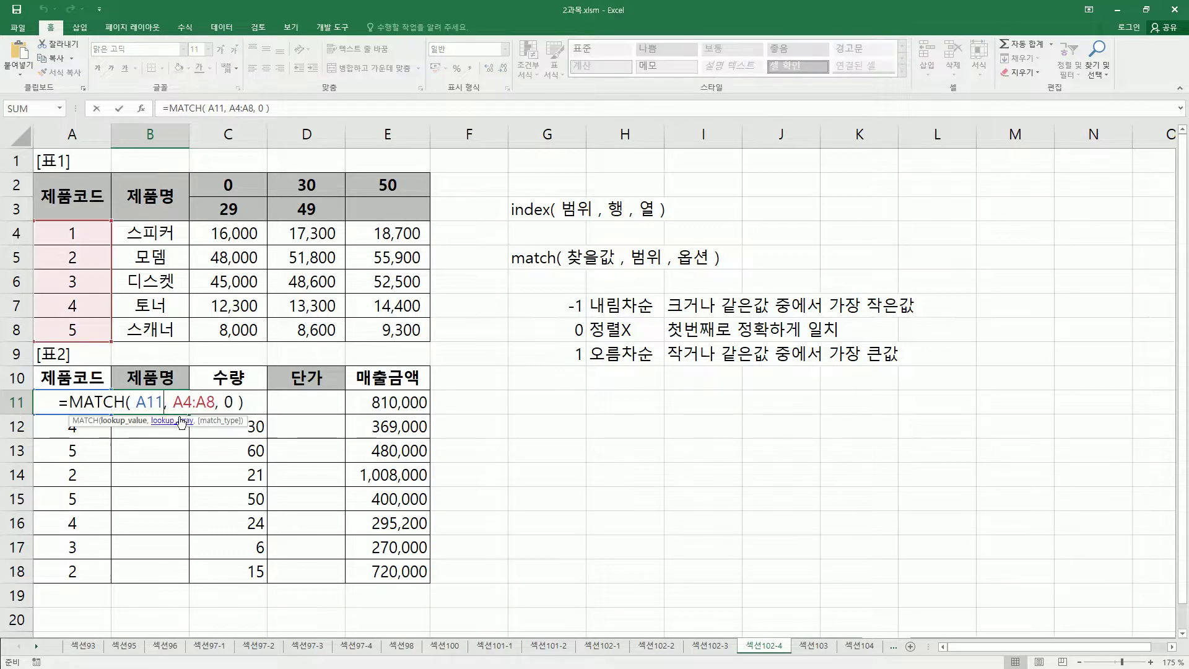
double_click(152, 404)
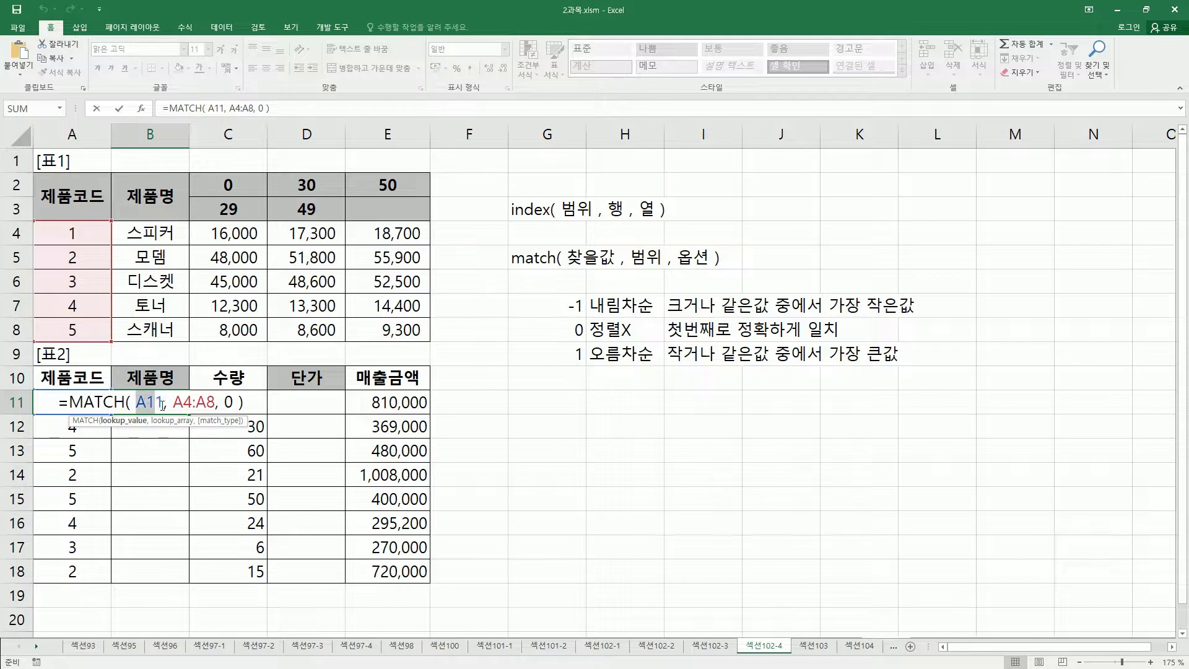
key("Escape")
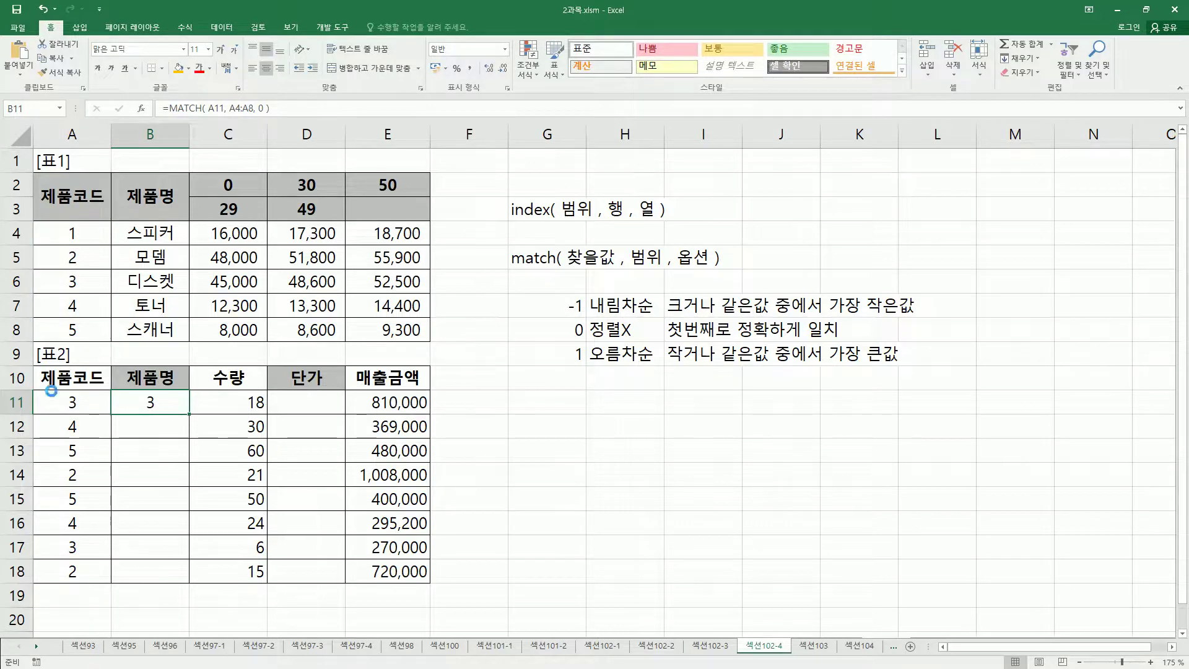
- Mark the product codes in A11:A14, their result cells and the codes in A4:A8 with screen annotations, and clear them
left_click_drag(50, 391, 172, 431)
left_click_drag(61, 432, 163, 457)
left_click_drag(63, 457, 168, 483)
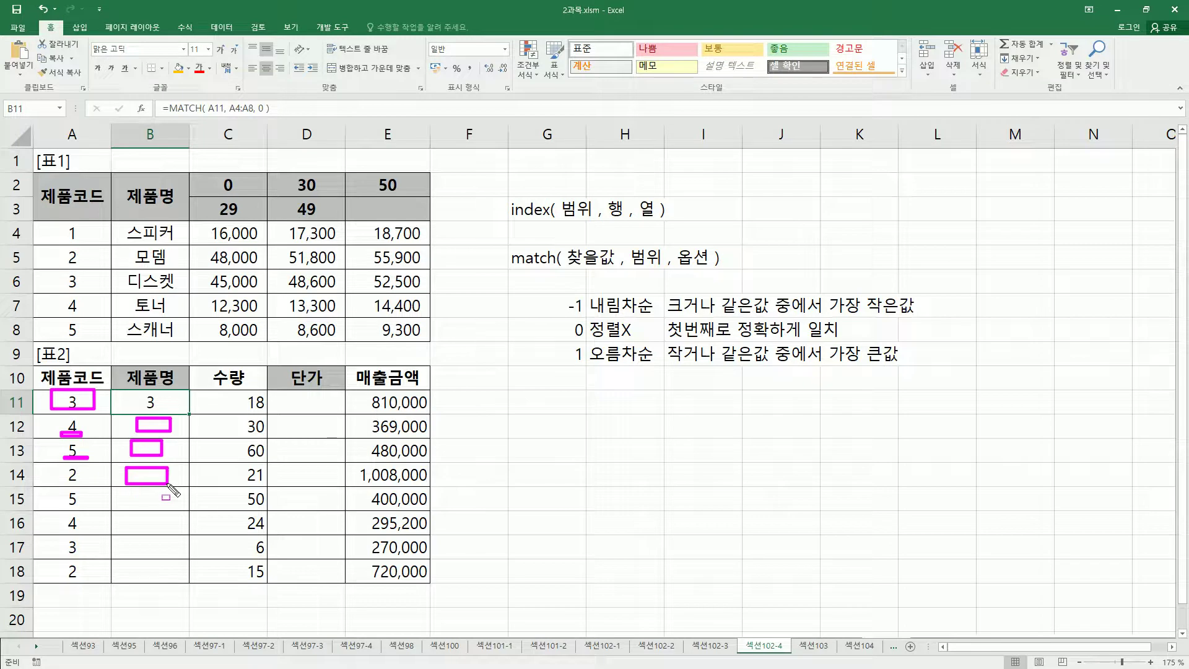
left_click_drag(61, 482, 77, 482)
left_click_drag(51, 219, 97, 339)
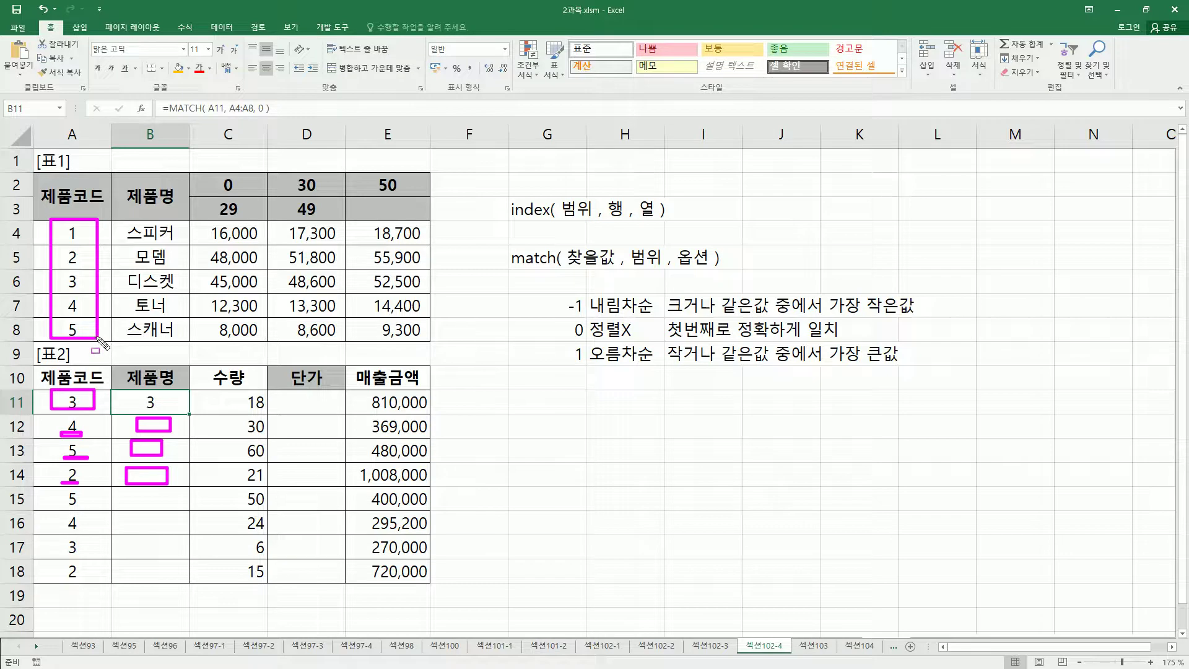
key("Escape")
- Make the MATCH range in B11 absolute as $A$4:$A$8 and fill the formula down to B18
double_click(144, 404)
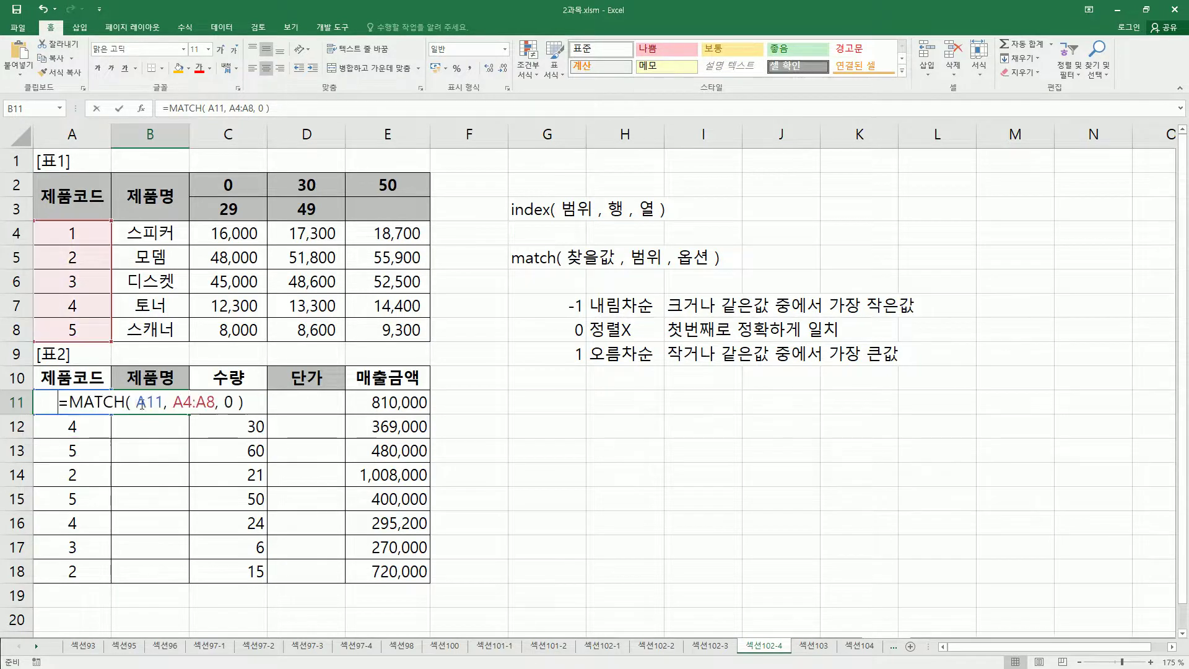
left_click_drag(183, 402, 206, 404)
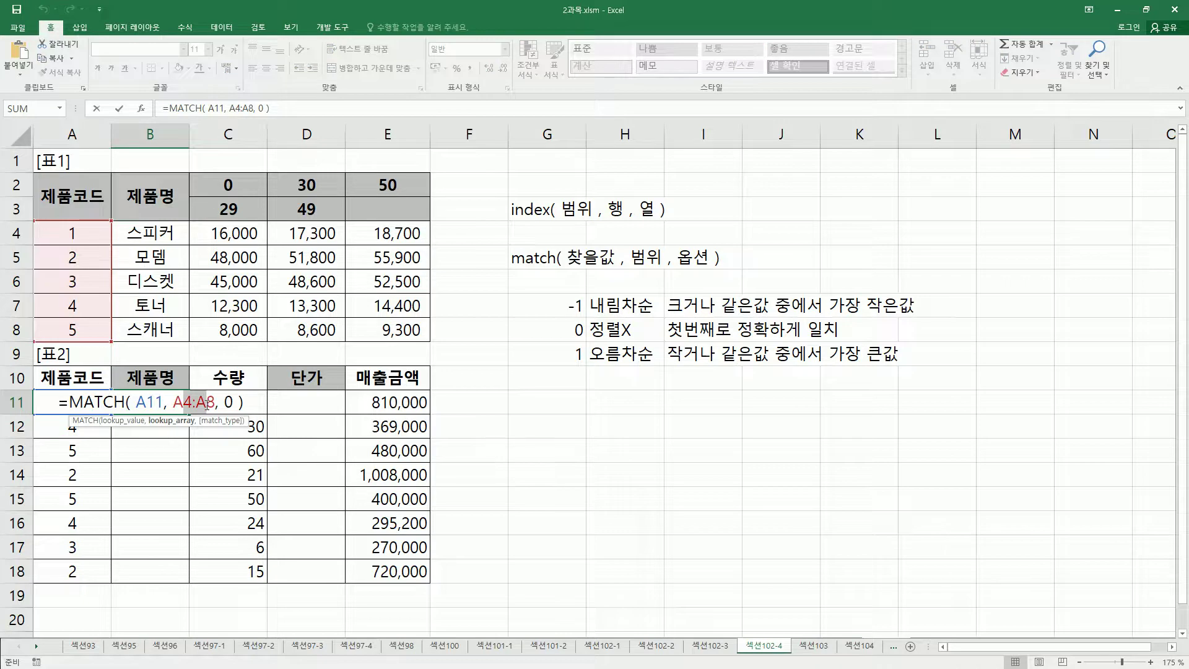
key("F4")
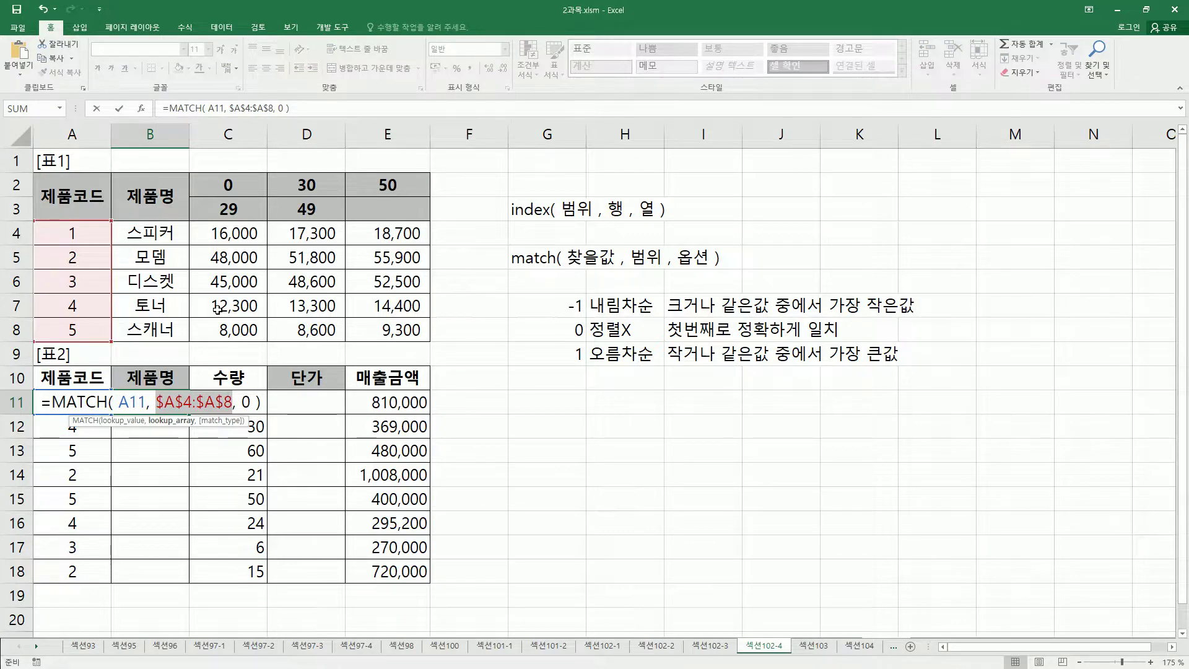
key("Return")
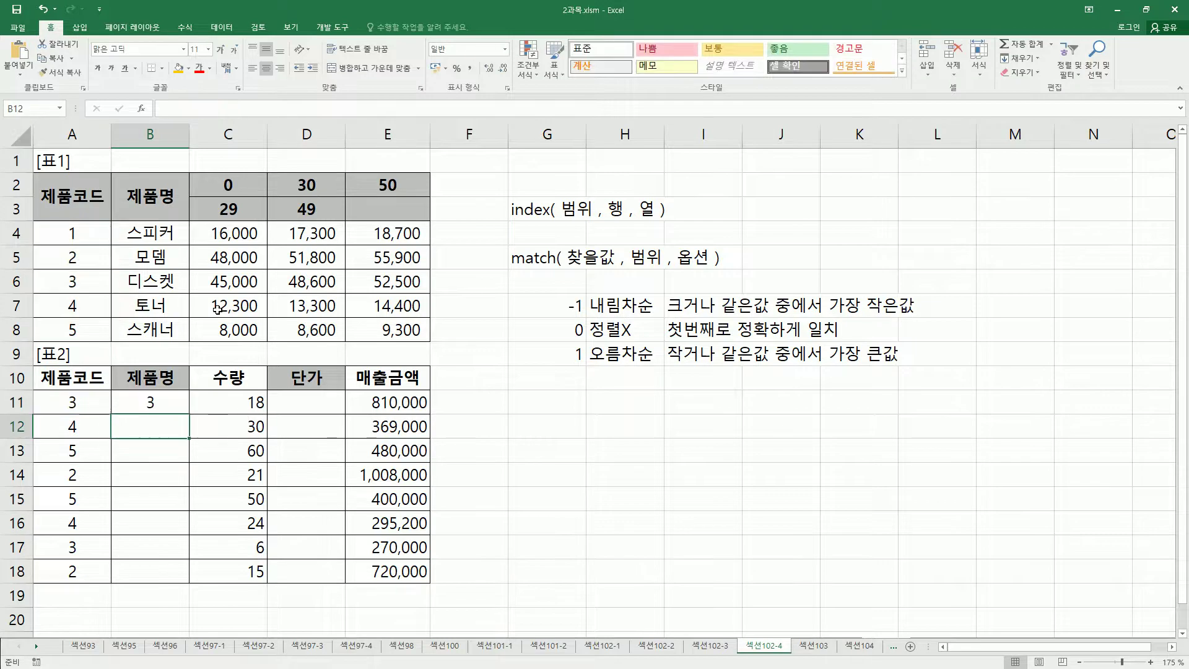
left_click(173, 406)
left_click_drag(189, 413, 181, 576)
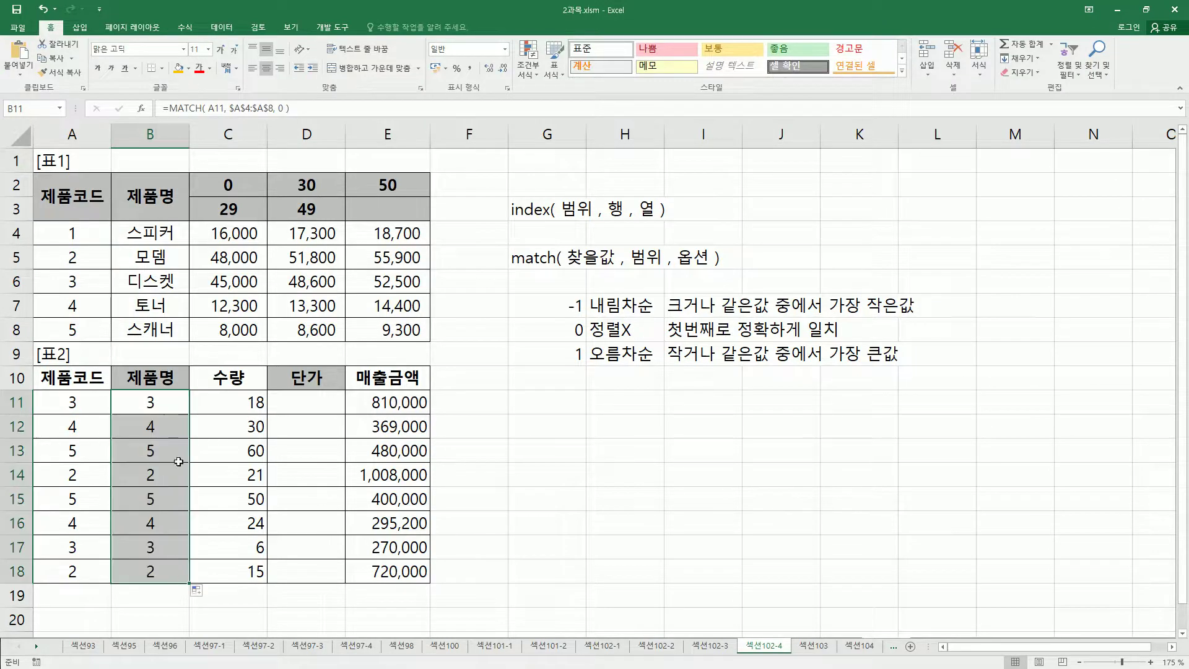
- Box the product codes of both tables and the MATCH results in B11:B18 with screen annotations, and clear them
left_click_drag(66, 392, 89, 586)
mouse_move(52, 217)
left_mouse_down()
mouse_move(73, 303)
mouse_move(91, 218)
left_mouse_up()
mouse_move(139, 392)
left_mouse_down()
mouse_move(153, 409)
mouse_move(163, 586)
left_mouse_up()
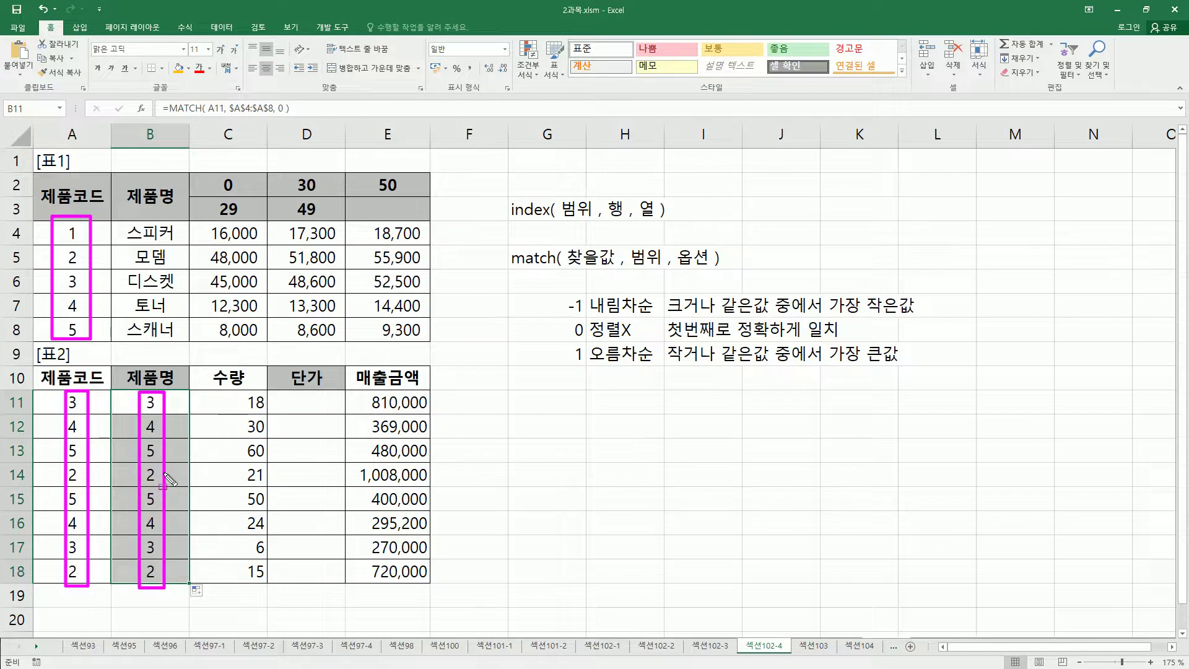
key("Escape")
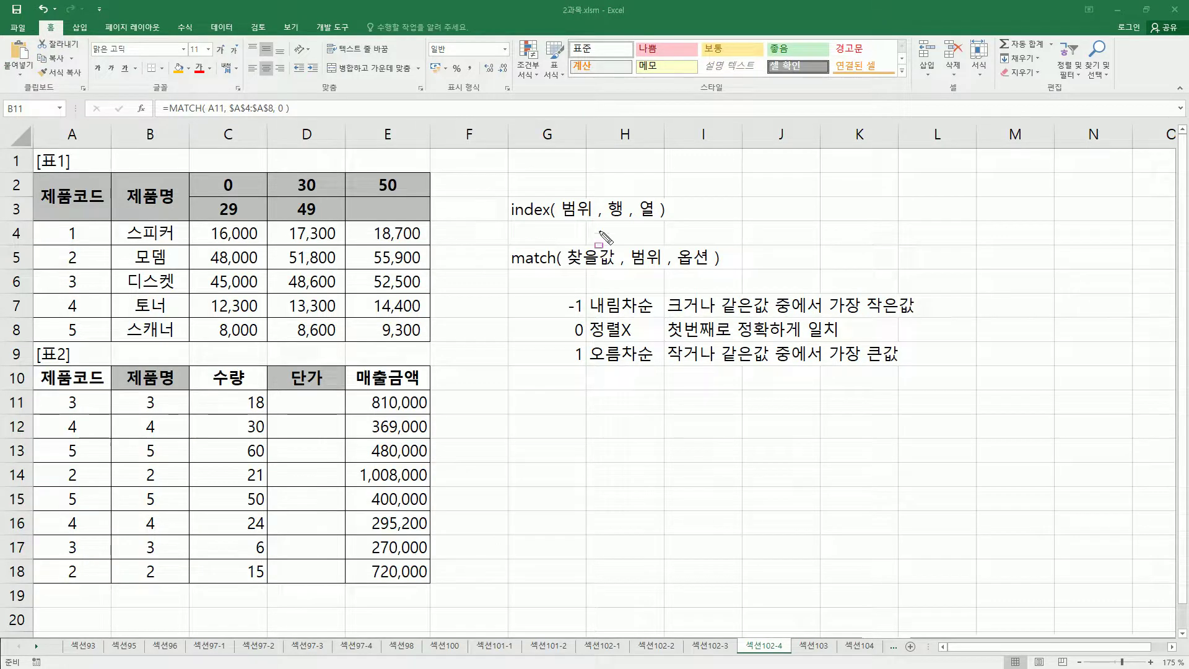
- Mark the 제품명 heading, the range A4:E8, the INDEX 범위 argument, and product code 3 with its position using screen annotations
left_click_drag(122, 187, 183, 203)
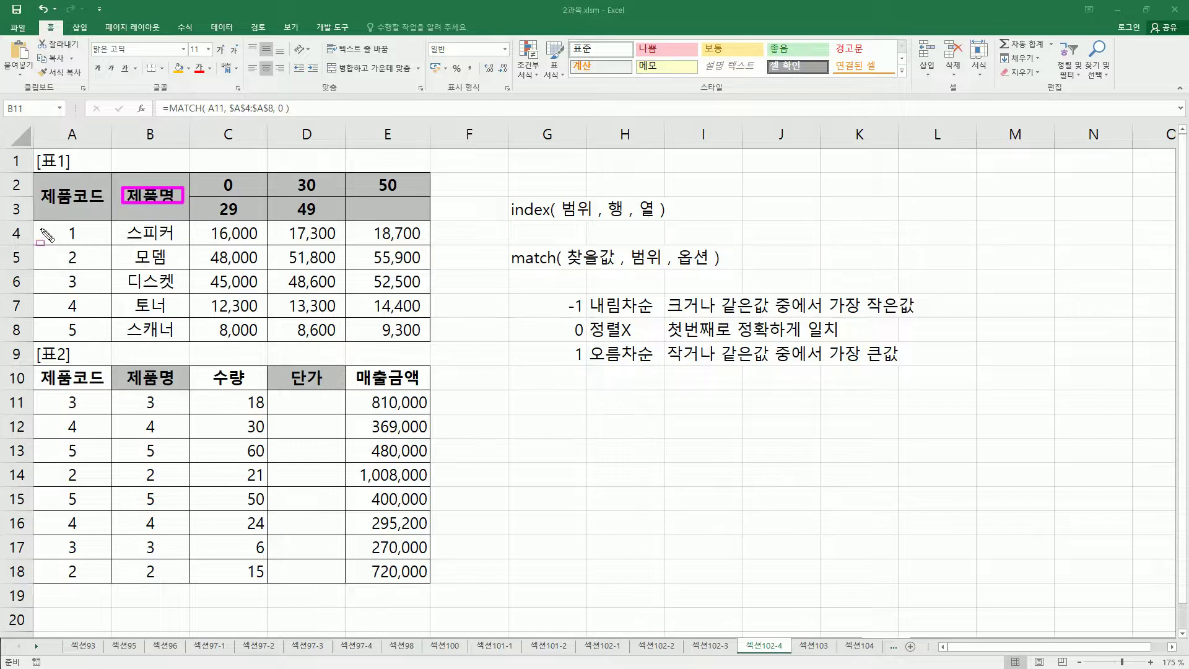
mouse_move(35, 223)
left_mouse_down()
mouse_move(59, 282)
mouse_move(432, 345)
left_mouse_up()
left_click_drag(562, 219, 593, 218)
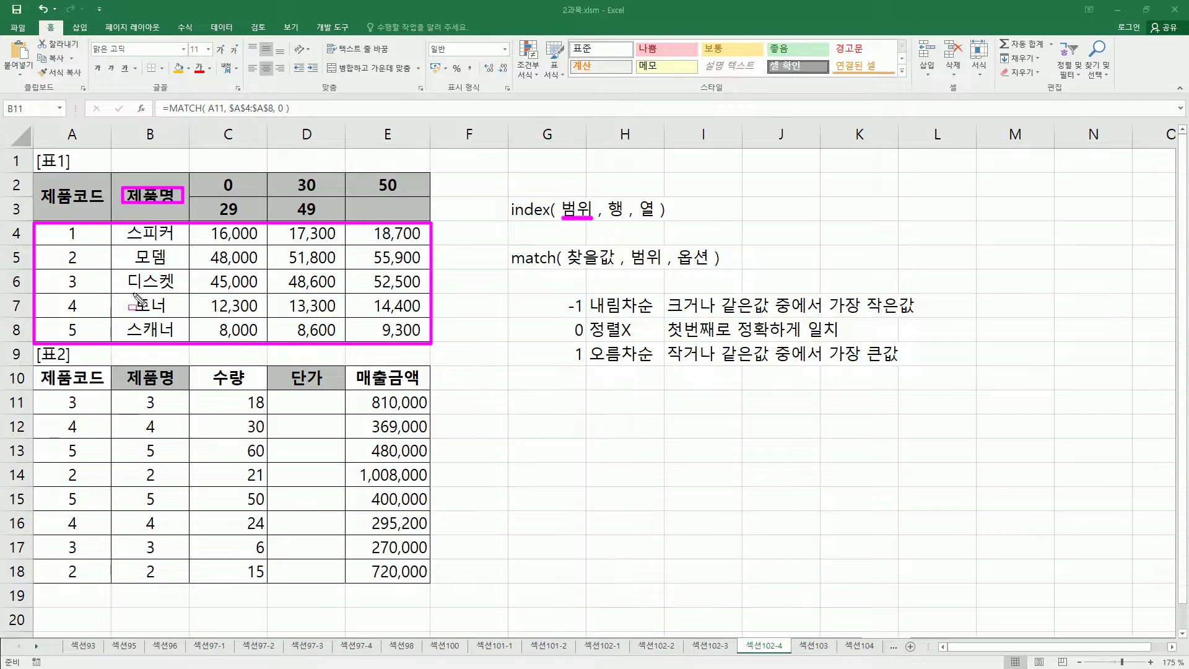
left_click_drag(62, 392, 82, 410)
left_click_drag(59, 224, 94, 340)
left_click_drag(64, 288, 77, 288)
left_click_drag(140, 409, 158, 408)
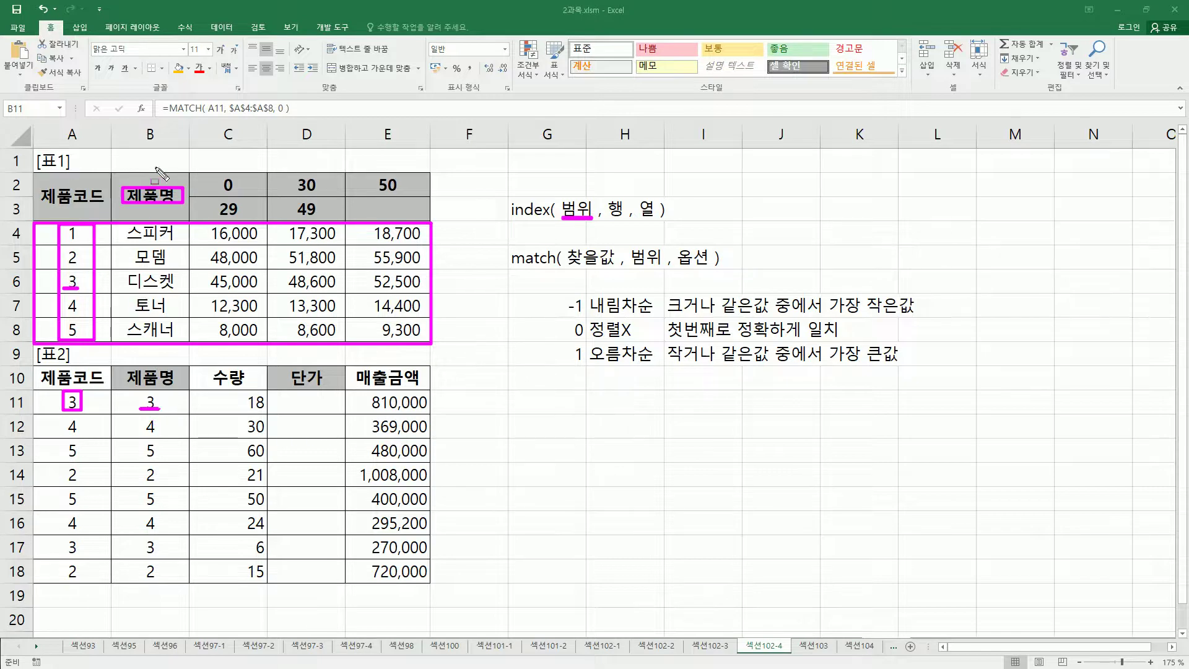
left_click_drag(151, 145, 150, 220)
- Annotate the matches for codes 4 and 5, column 2 for 열, and the MATCH results as 행, and clear all marks
left_click(78, 430)
left_click_drag(160, 316, 170, 310)
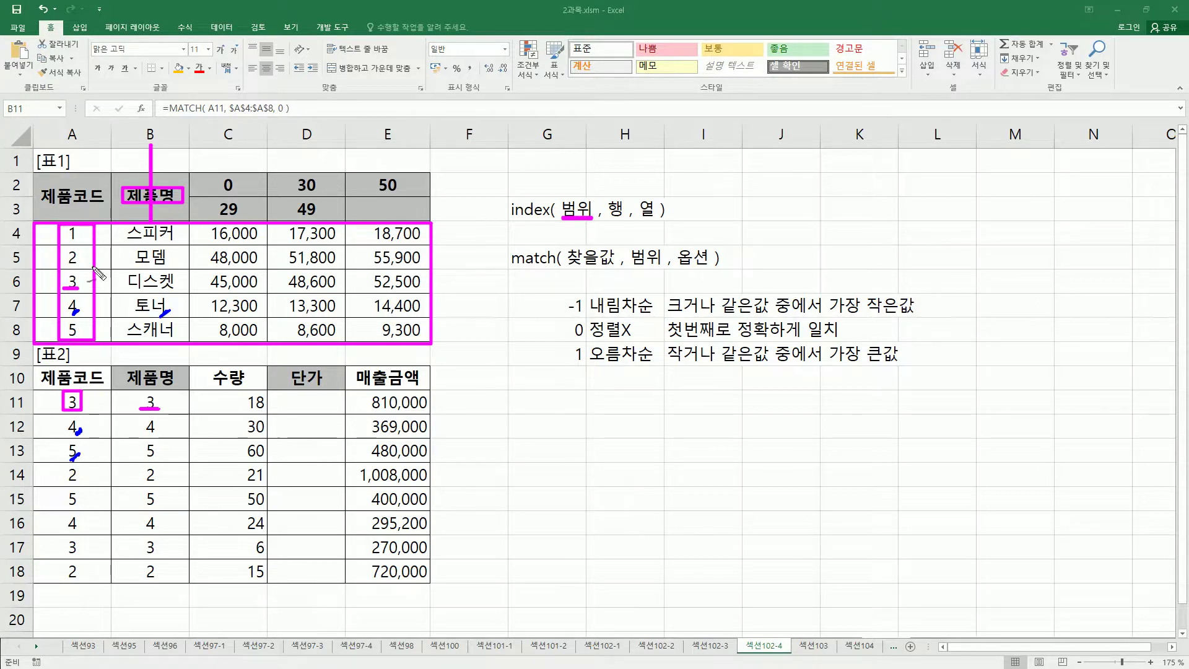
mouse_move(162, 462)
left_mouse_down()
mouse_move(141, 458)
mouse_move(149, 437)
mouse_move(162, 452)
mouse_move(137, 449)
left_mouse_up()
left_click_drag(168, 345, 182, 336)
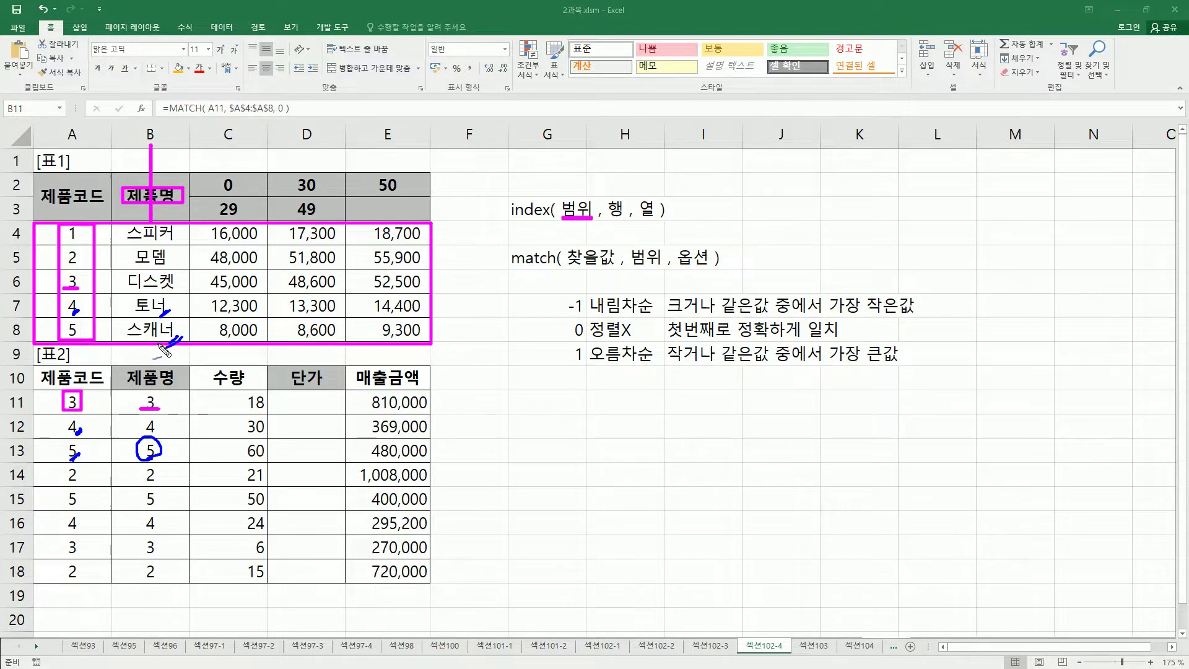
mouse_move(177, 389)
left_mouse_down()
mouse_move(158, 409)
mouse_move(125, 381)
mouse_move(185, 369)
mouse_move(178, 396)
left_mouse_up()
mouse_move(639, 183)
left_mouse_down()
mouse_move(649, 200)
mouse_move(671, 197)
mouse_move(650, 227)
left_mouse_up()
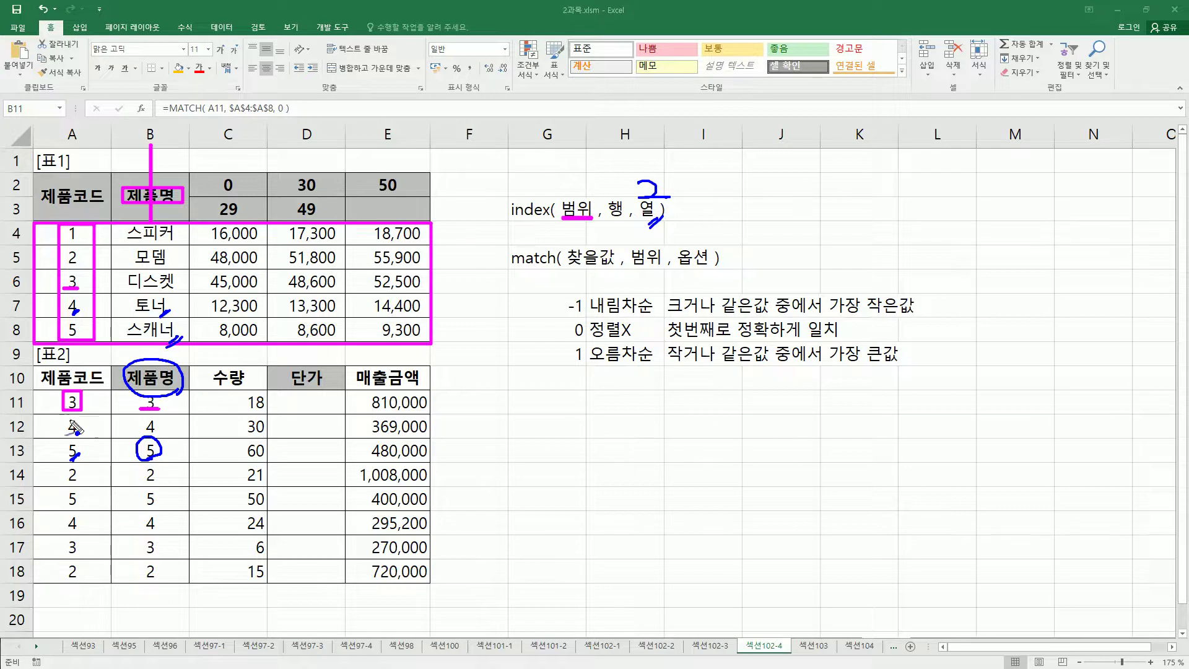
mouse_move(627, 210)
left_mouse_down()
mouse_move(605, 225)
mouse_move(626, 200)
left_mouse_up()
left_click_drag(505, 273, 726, 269)
mouse_move(159, 402)
left_mouse_down()
mouse_move(116, 455)
mouse_move(169, 582)
mouse_move(159, 404)
left_mouse_up()
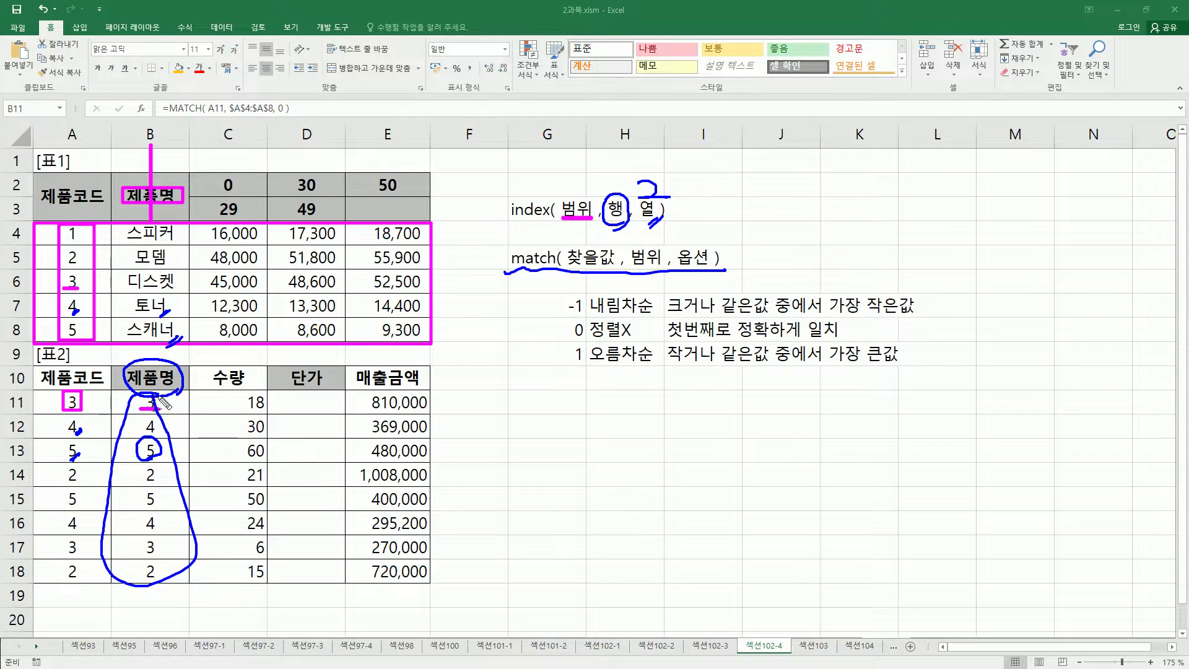
key("Escape")
- Copy the MATCH expression from the formula in B11 and remove it, keeping only the equals sign
left_click(155, 401)
double_click(154, 402)
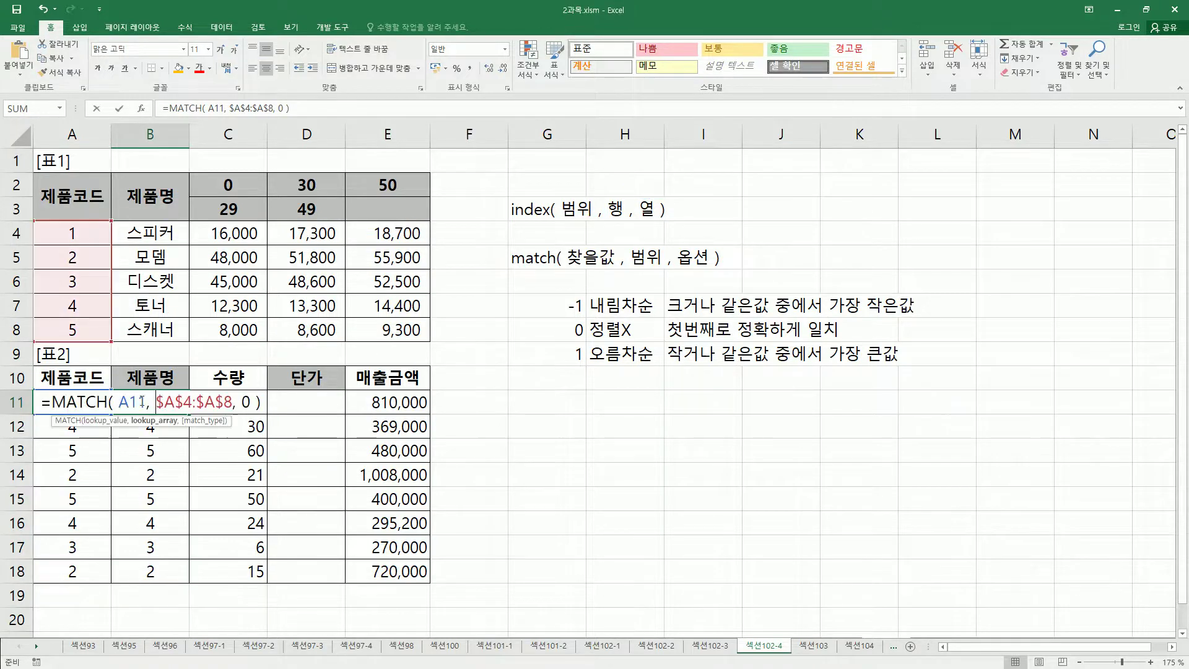
left_click_drag(47, 404, 449, 392)
key("ctrl+c")
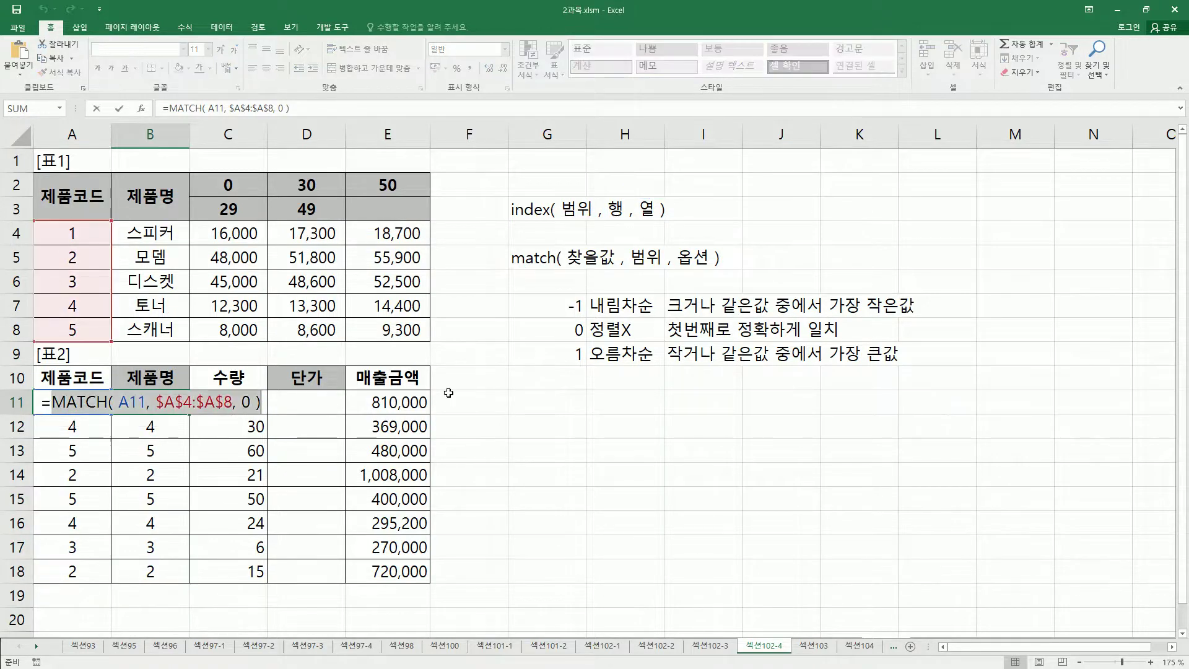
key("BackSpace")
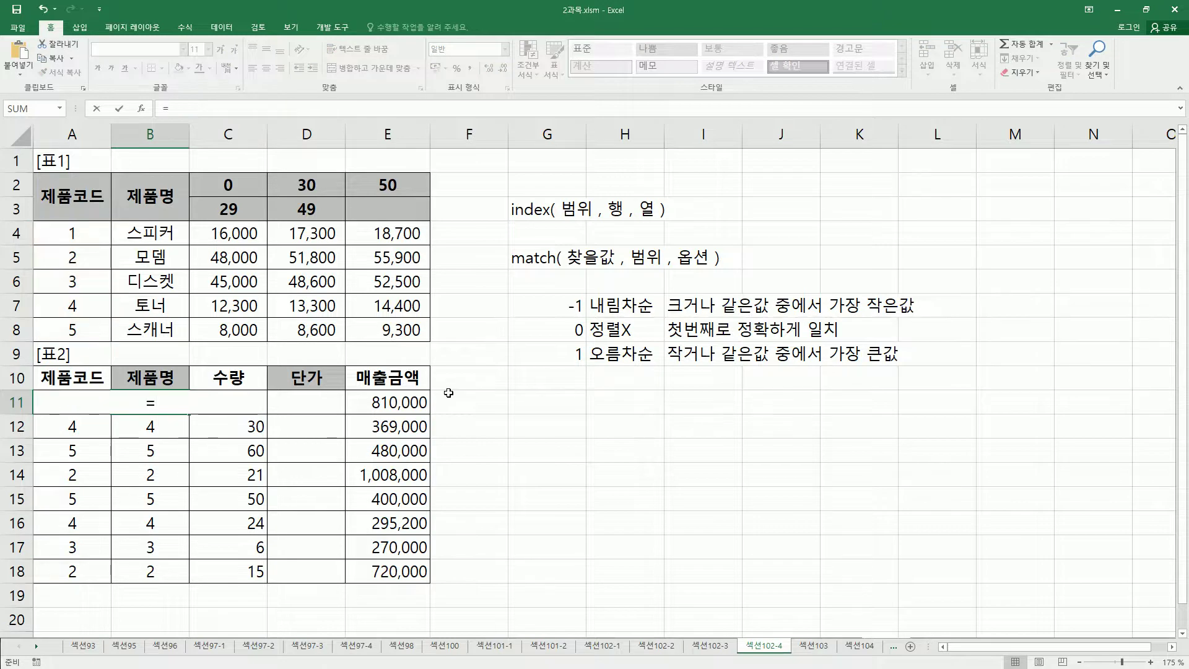
- Enter =INDEX(A4:E8, MATCH(A11, $A$4:$A$8, 0), 2) in B11, reusing the copied MATCH expression as the row argument
type("ind")
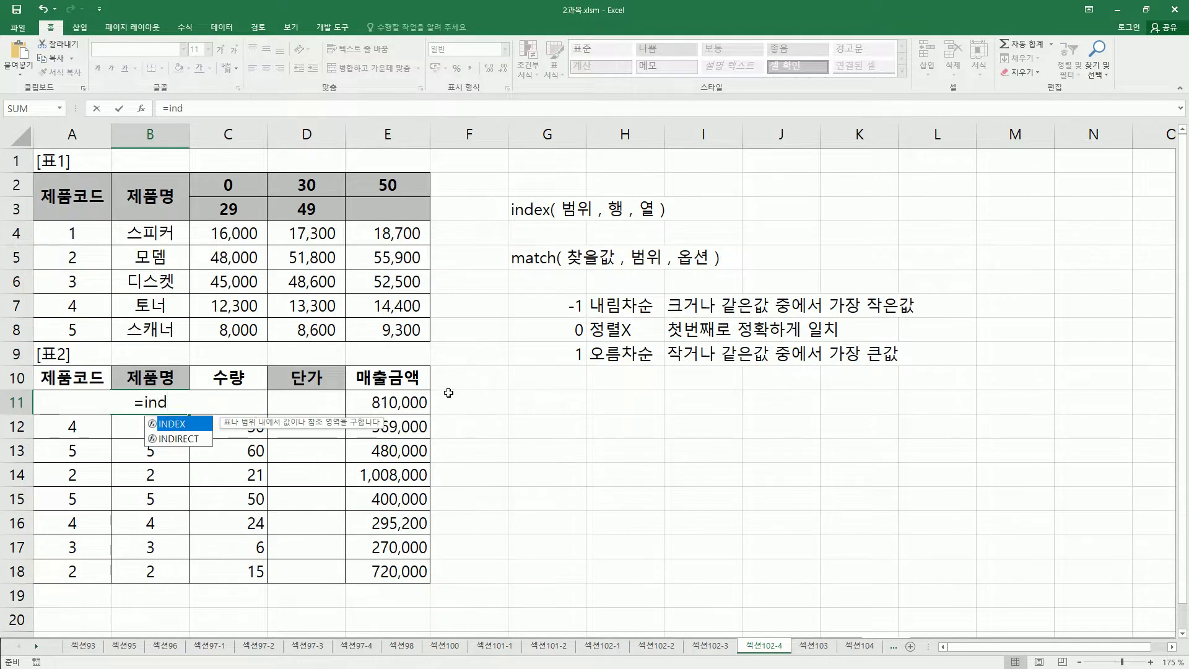
key("Tab")
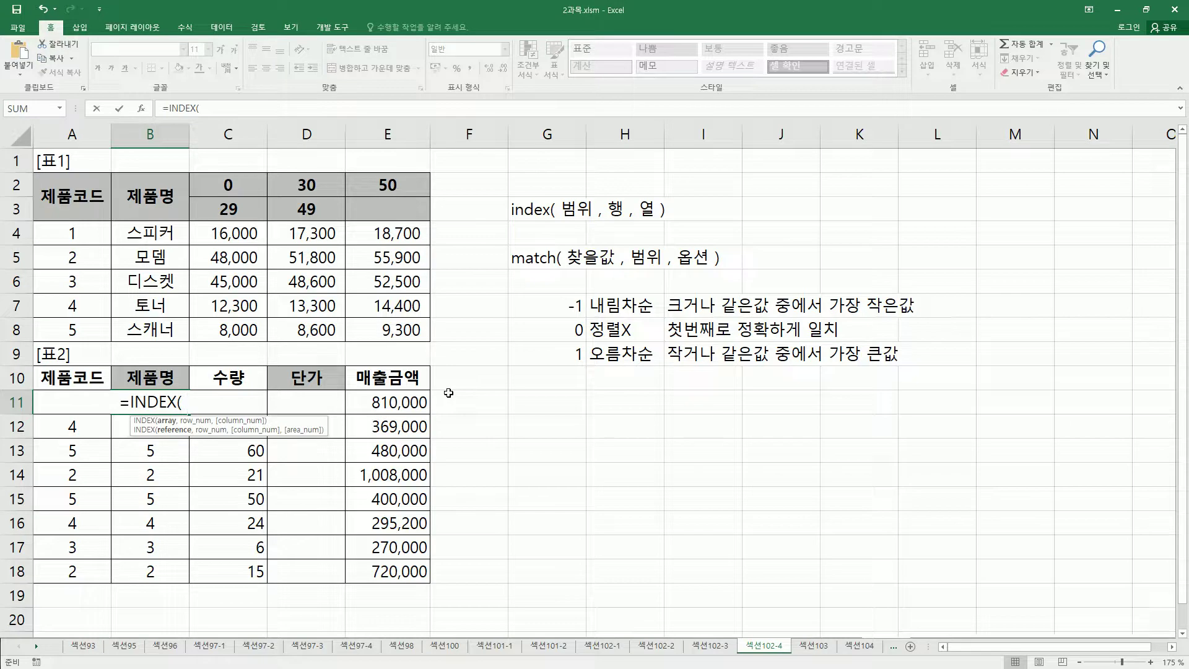
left_click_drag(77, 234, 401, 333)
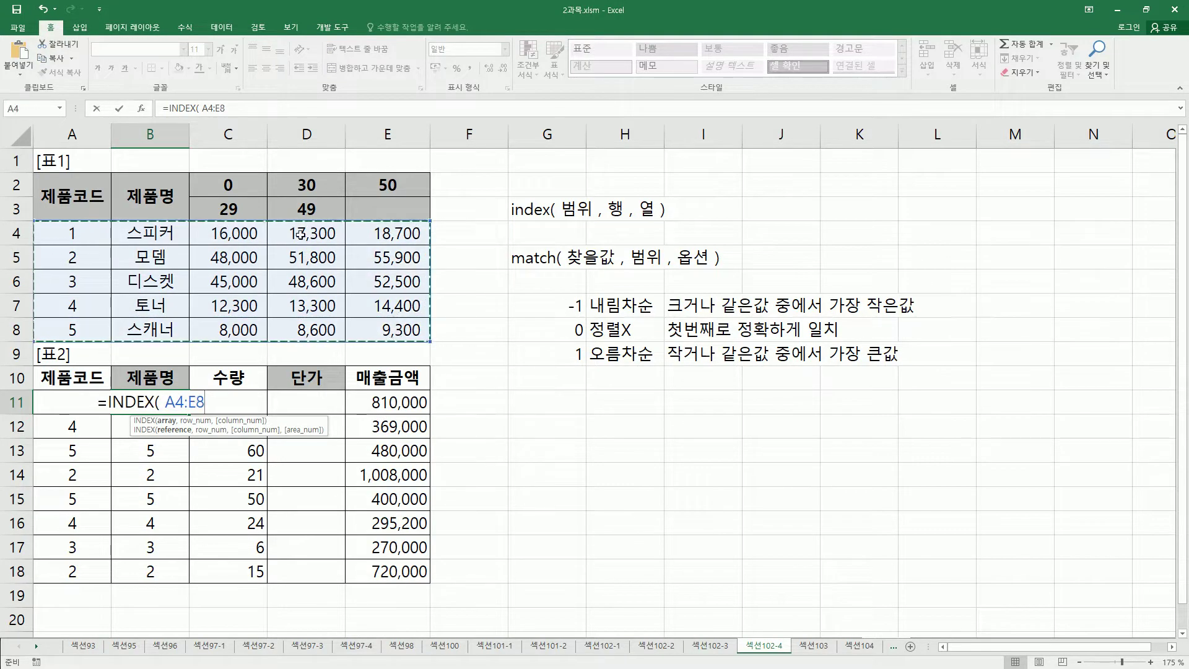
type(",")
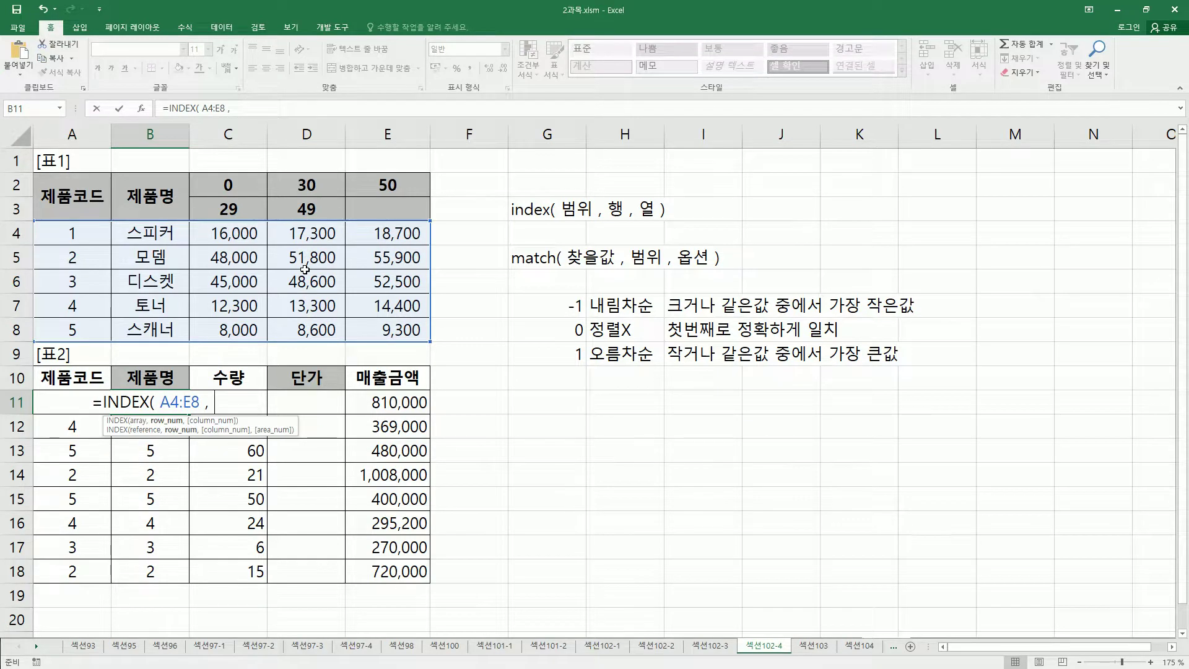
key("ctrl+v")
type(", 2")
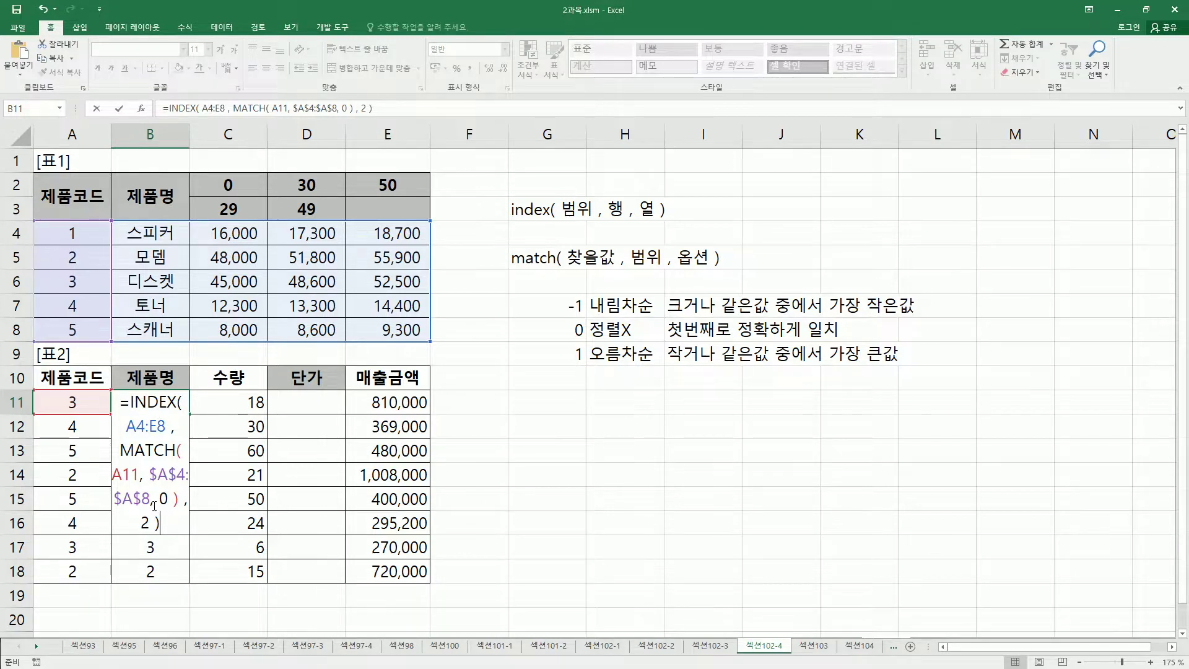
key("Return")
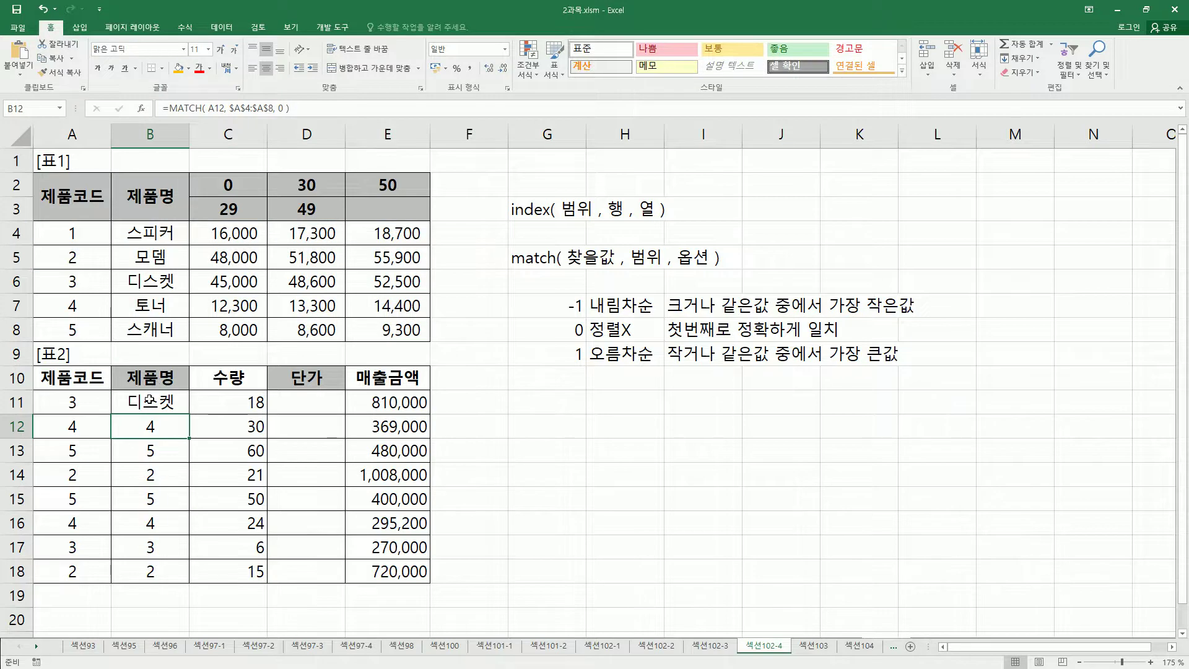
- Mark row 6 of [표1], the product name in B11 and the cells below it with screen annotations, and clear them
left_click(147, 400)
left_click_drag(61, 288, 186, 288)
left_click_drag(122, 392, 180, 414)
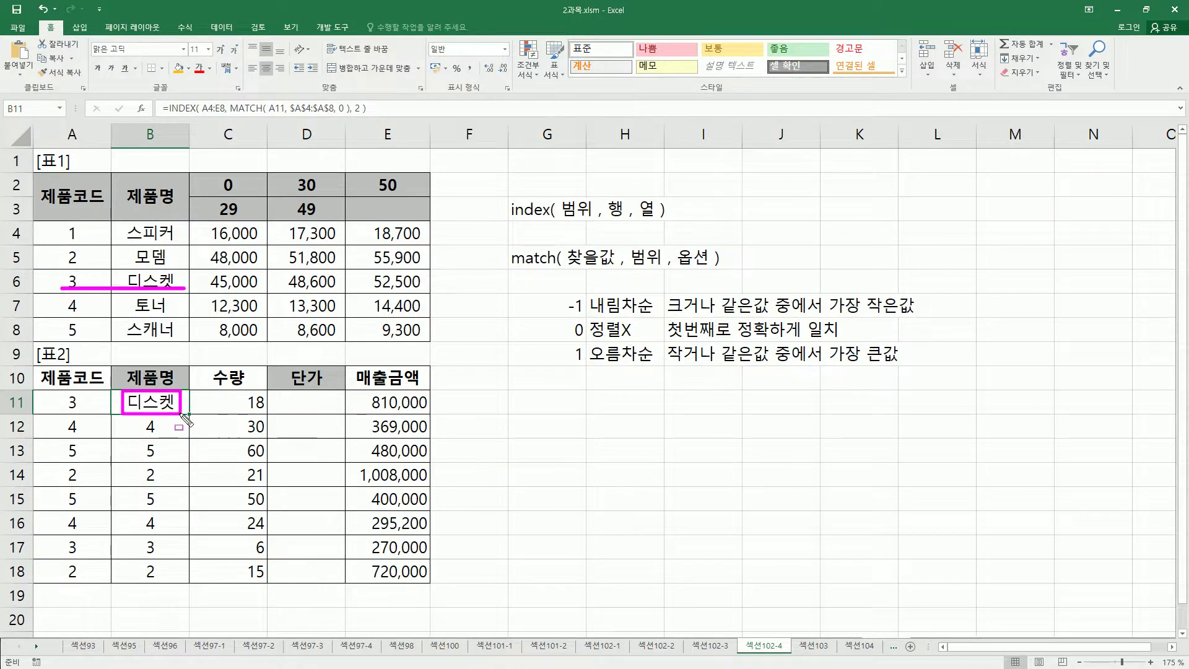
key("Escape")
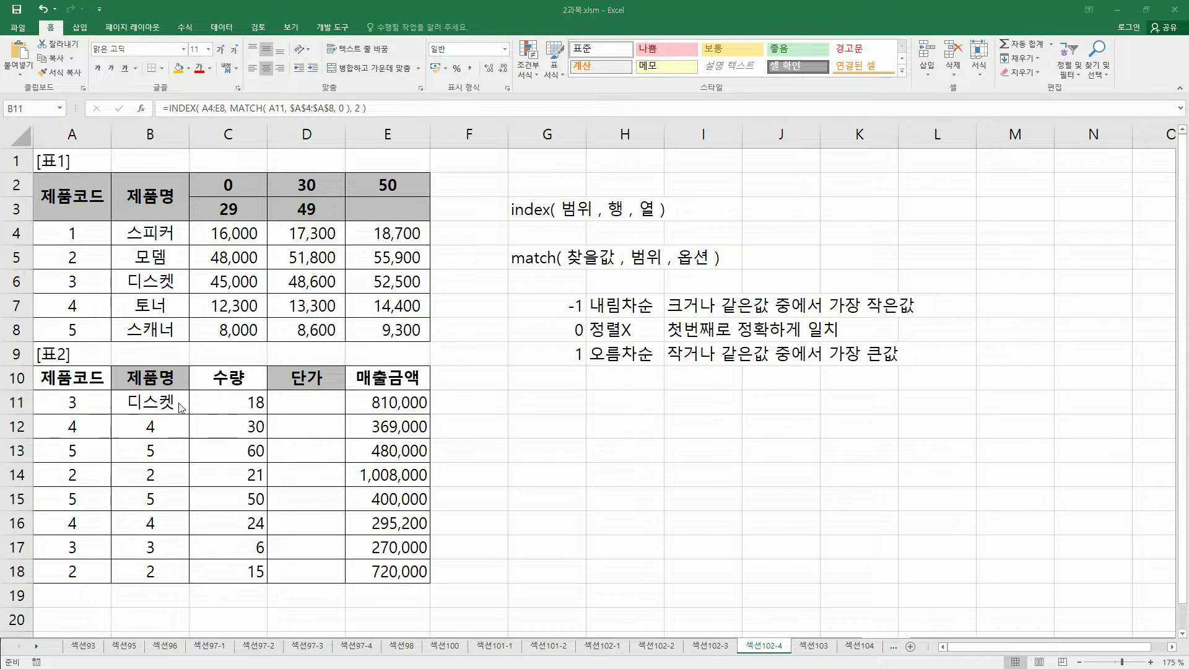
left_click(178, 404)
left_click_drag(159, 421, 159, 593)
key("Escape")
- Mark the A4:E8 range used by the formula in B11 and make that INDEX range absolute as $A$4:$E$8
left_click(168, 403)
double_click(167, 404)
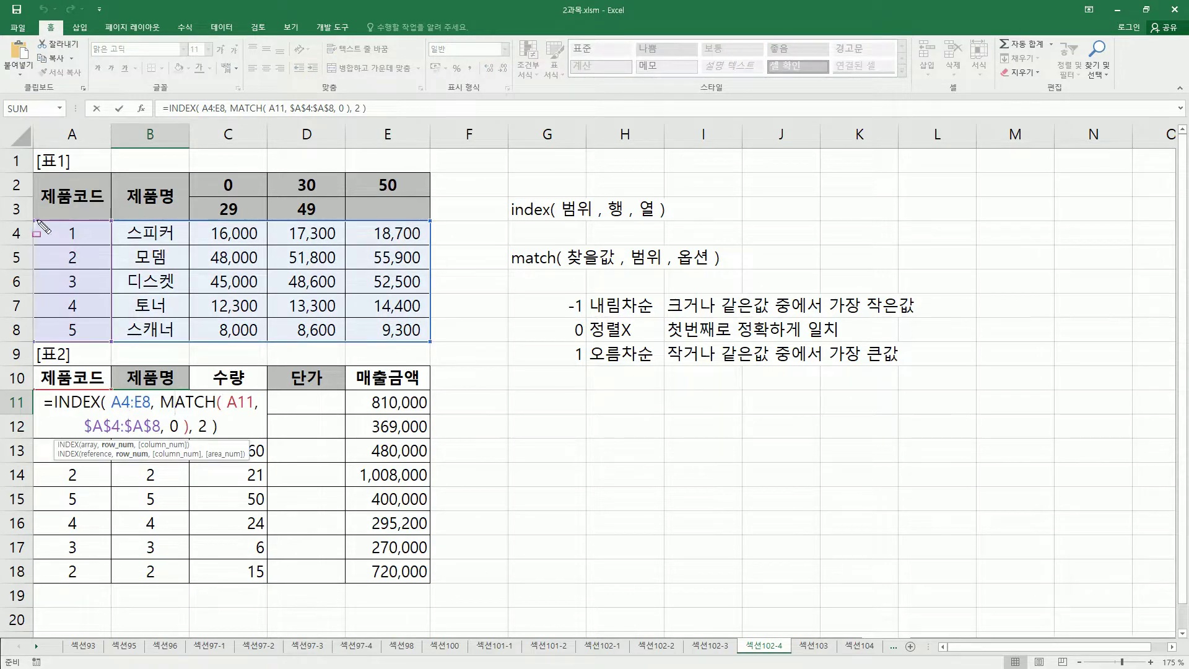
left_click_drag(111, 412, 155, 412)
mouse_move(28, 229)
left_mouse_down()
mouse_move(31, 335)
mouse_move(442, 344)
left_mouse_up()
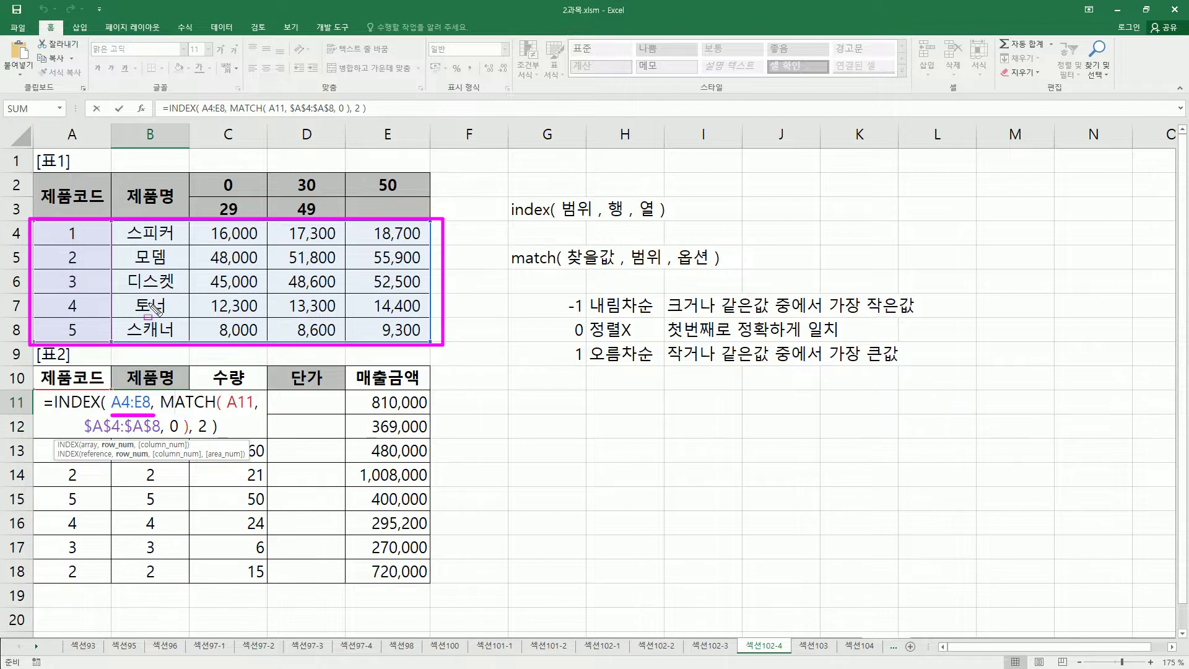
key("Escape")
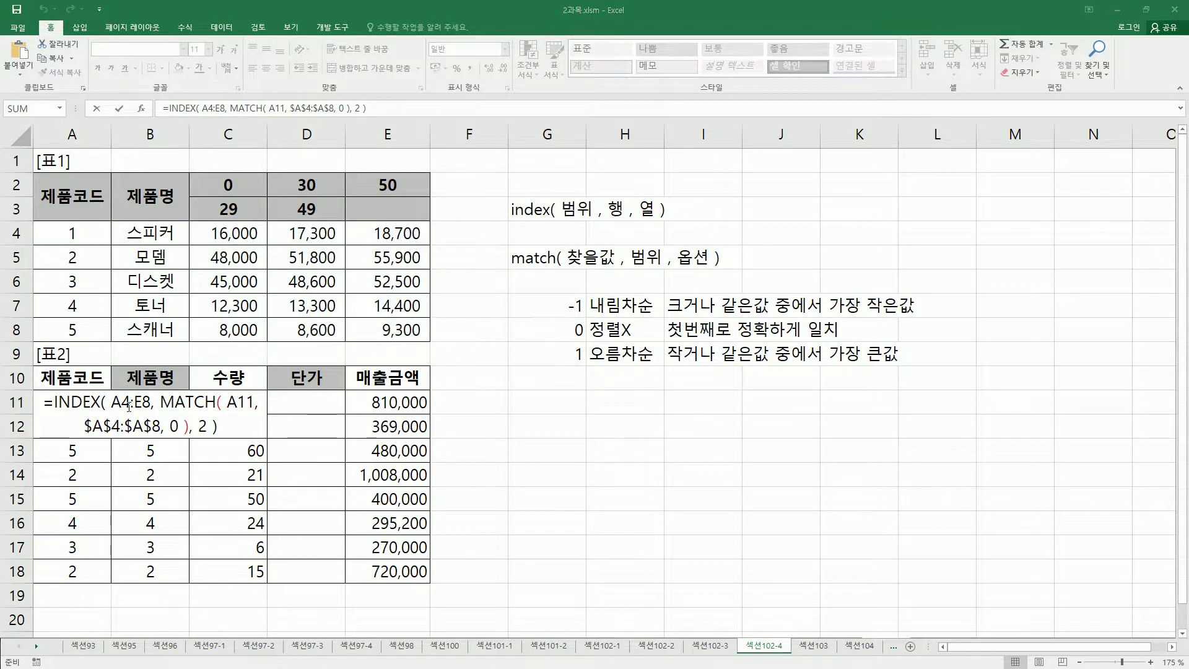
left_click_drag(119, 403, 145, 403)
key("F4")
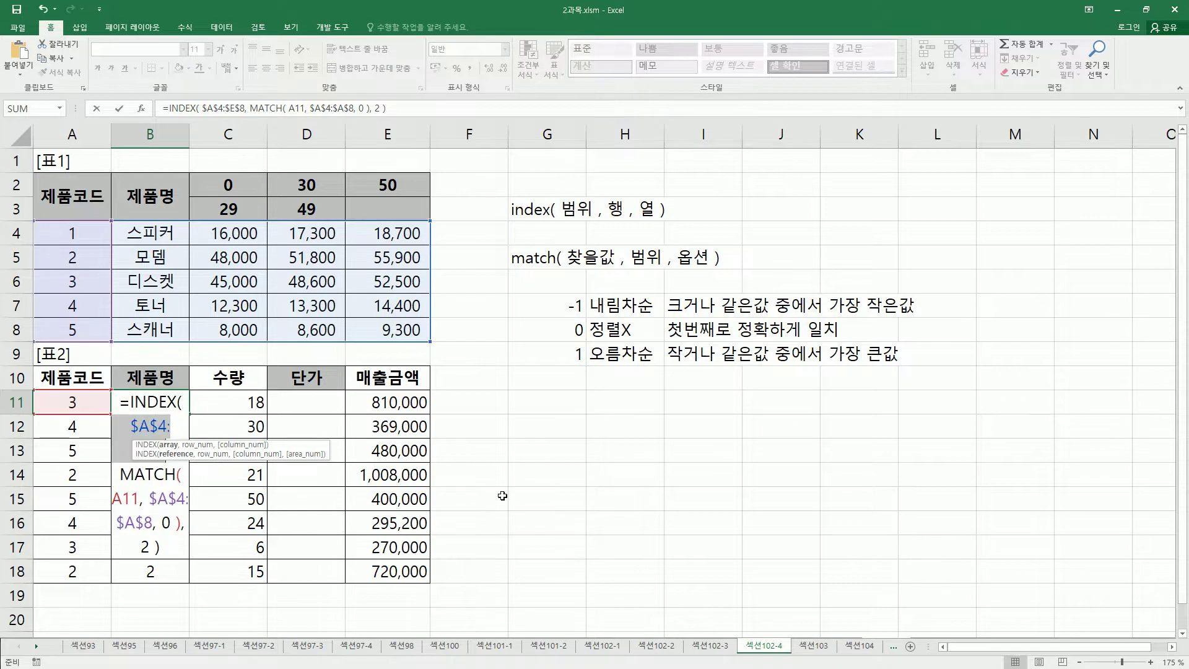
key("Return")
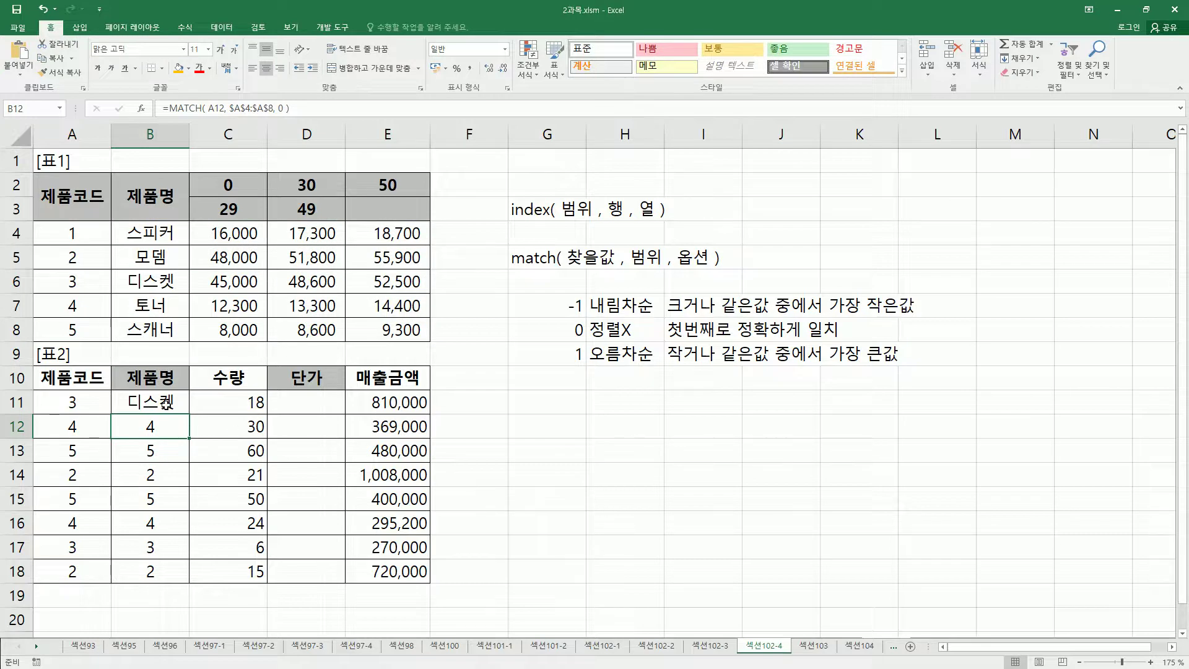
- Copy the formula from B11 and enter it as plain text with a leading apostrophe in G10
left_click(166, 409)
key("F2")
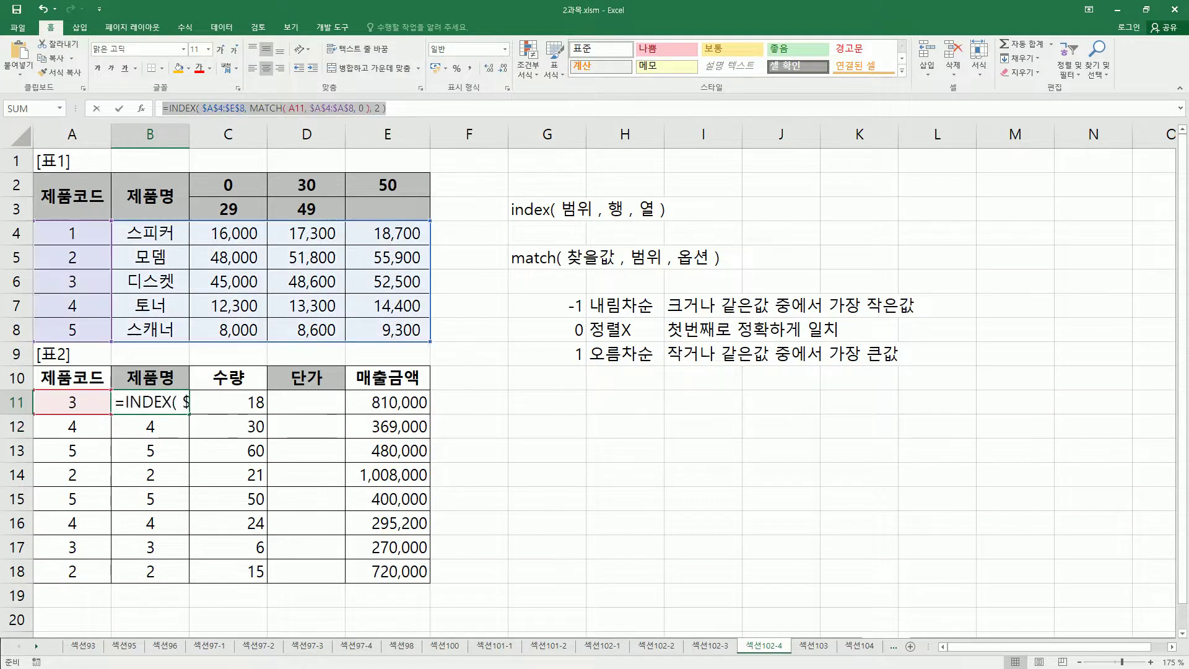
key("Escape")
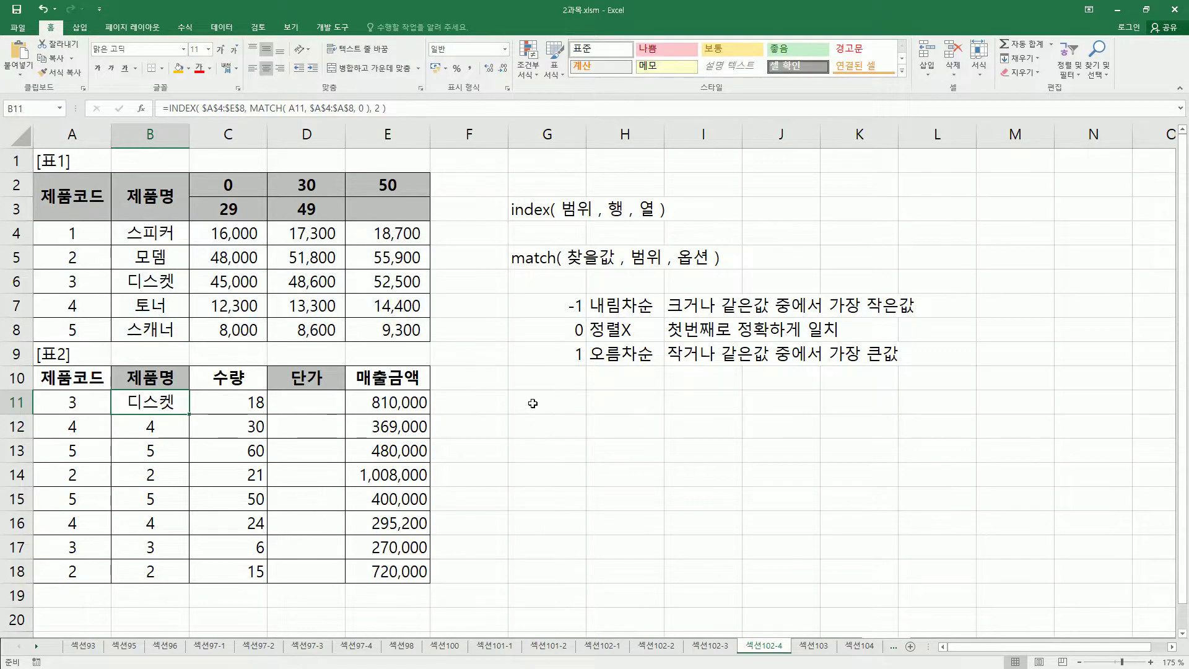
left_click(534, 379)
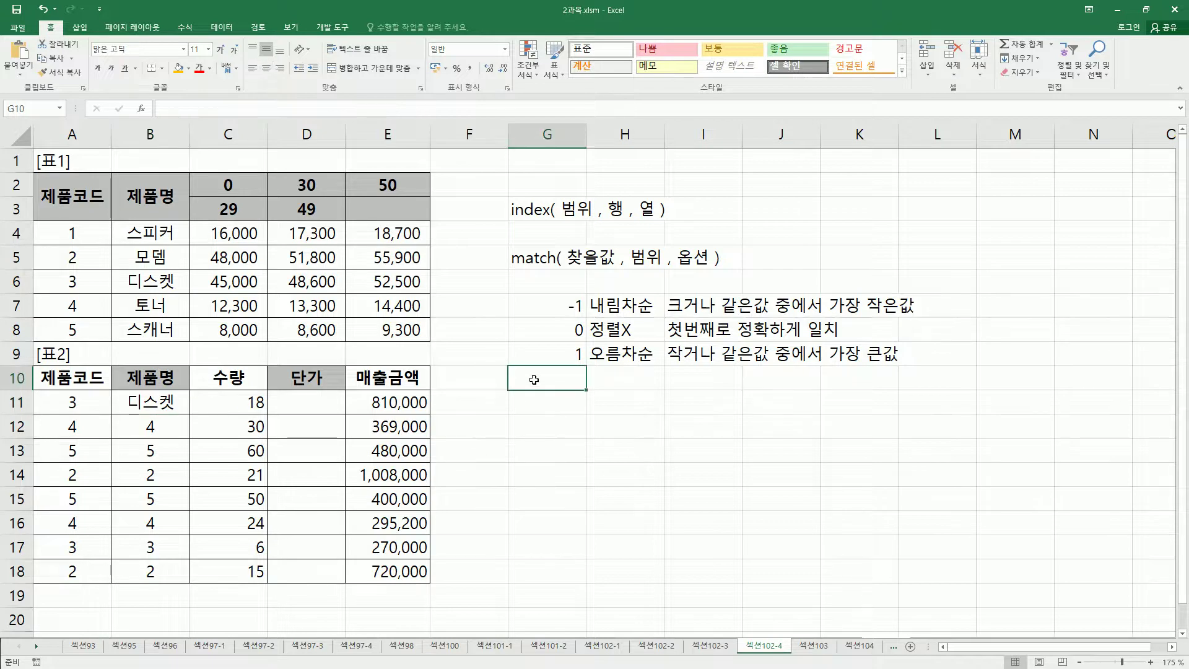
type("'")
type("=INDEX( $A$4:$E$8, MATCH( A11, $A$4:$A$8, 0 ), 2 )")
key("Return")
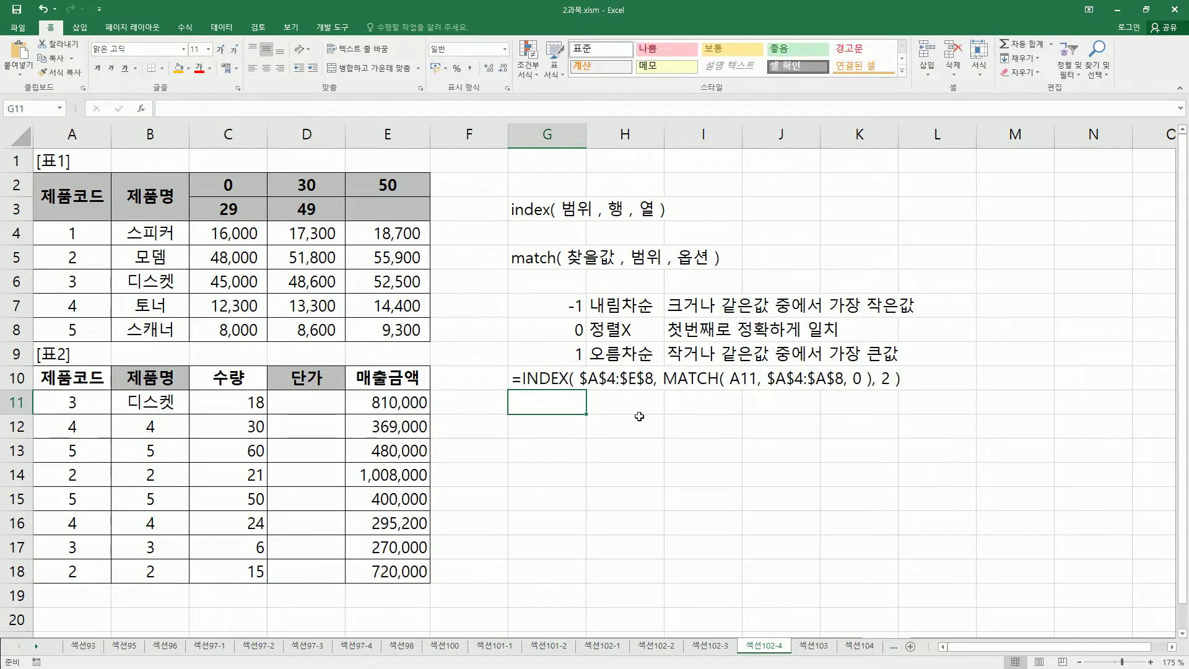
- Move the MATCH option notes in G7:I9 up one row to start at G6
left_click_drag(545, 306, 706, 354)
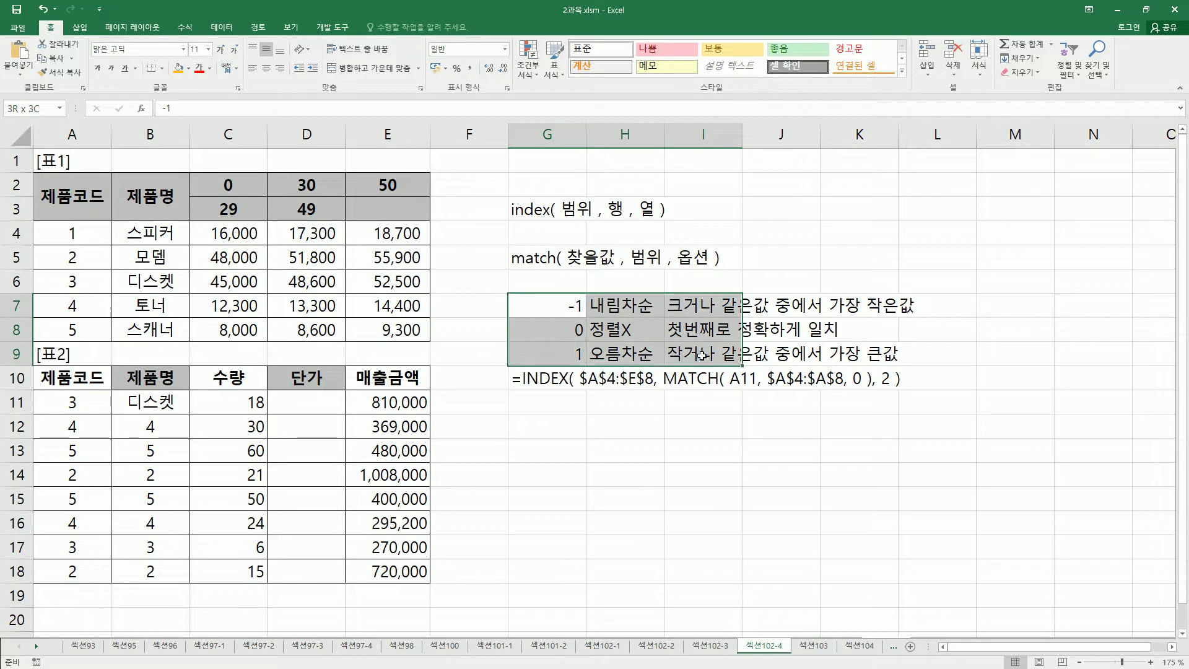
left_click_drag(703, 298, 704, 274)
left_click(623, 474)
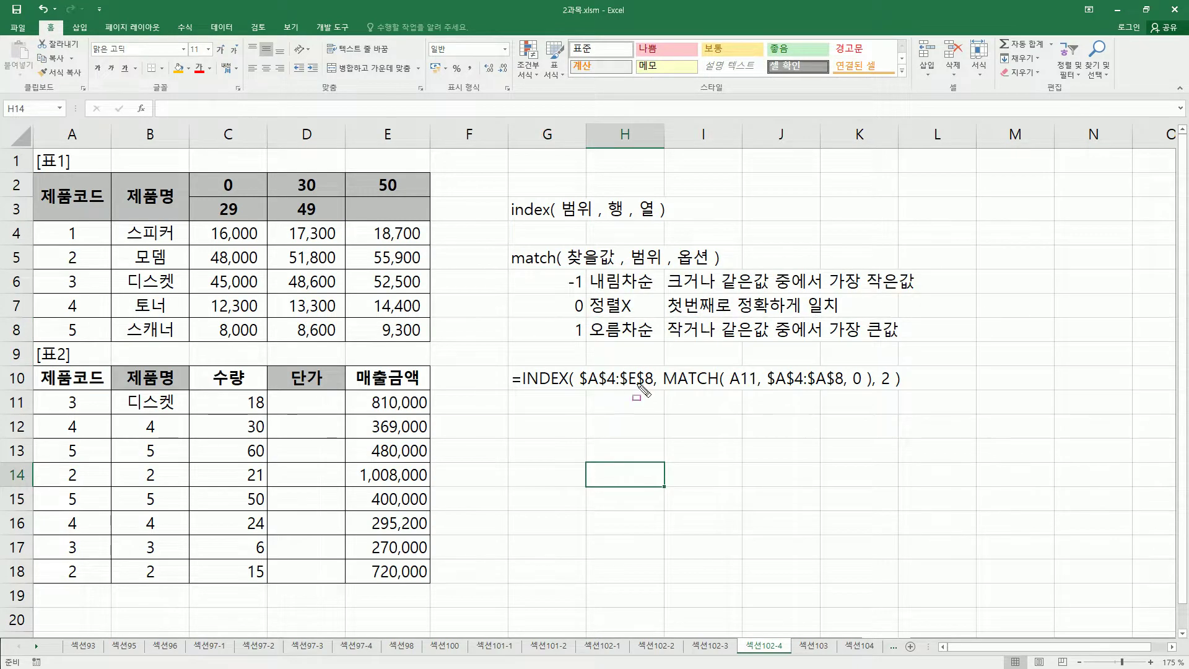
- Annotate the INDEX arguments in G10, the data range of [표1] and both 제품명 headers, and clear all marks
mouse_move(581, 391)
left_mouse_down()
mouse_move(854, 401)
mouse_move(874, 387)
mouse_move(872, 359)
mouse_move(892, 404)
left_mouse_up()
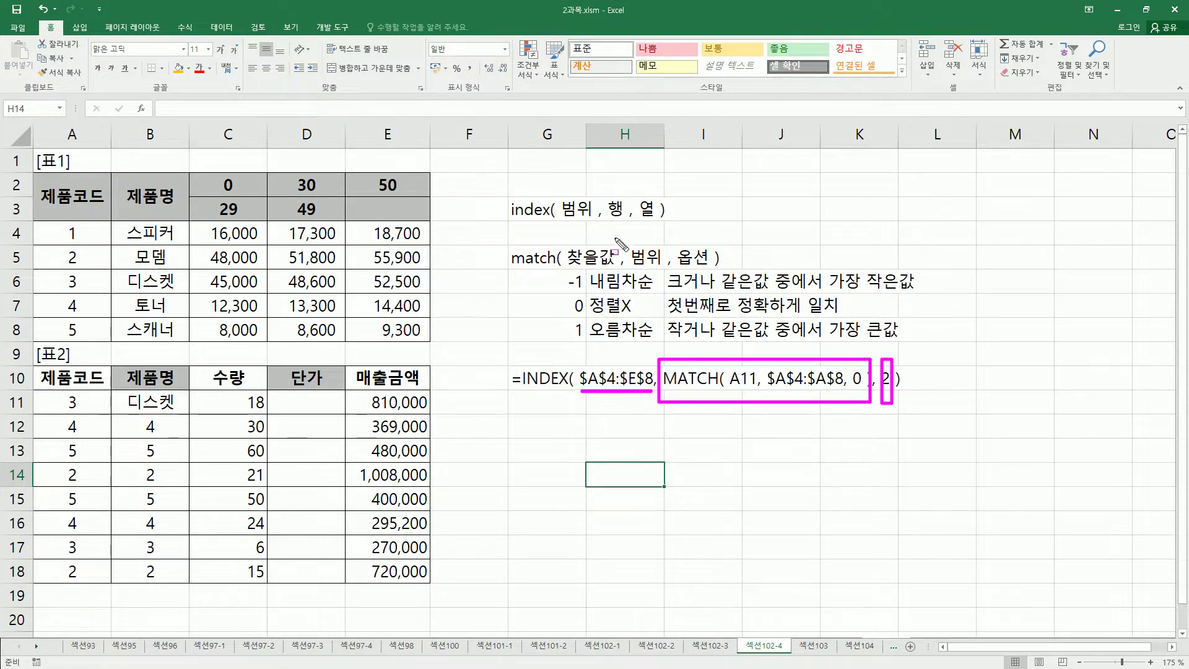
mouse_move(35, 221)
left_mouse_down()
mouse_move(398, 337)
mouse_move(431, 223)
mouse_move(432, 344)
left_mouse_up()
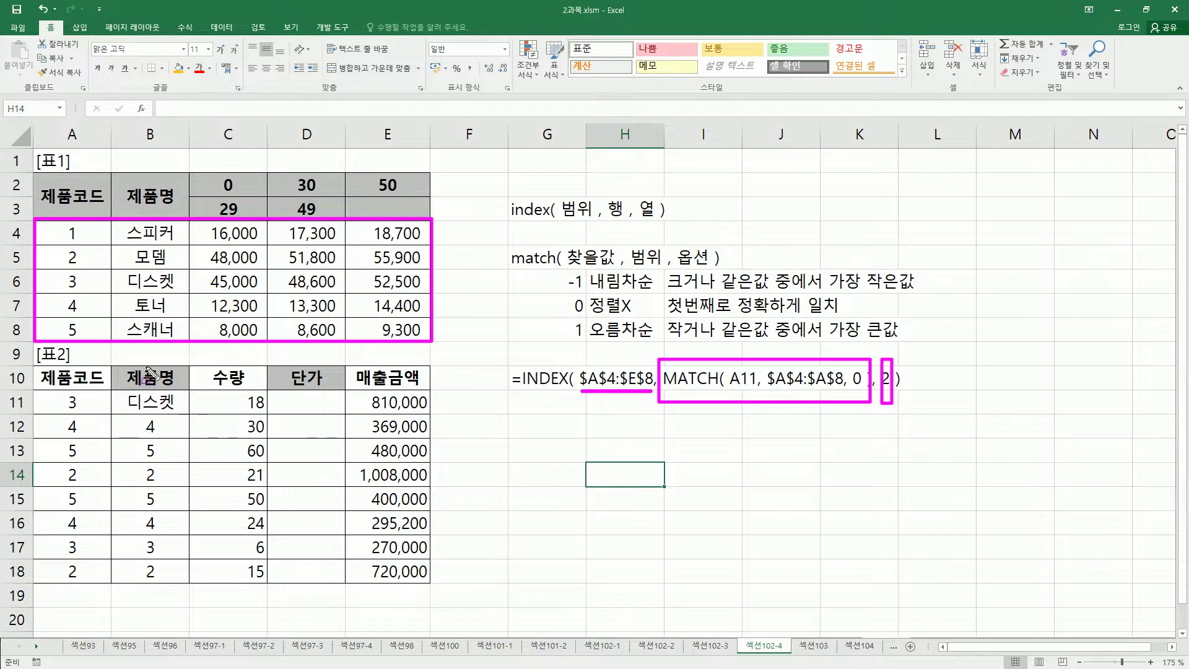
left_click_drag(123, 362, 182, 388)
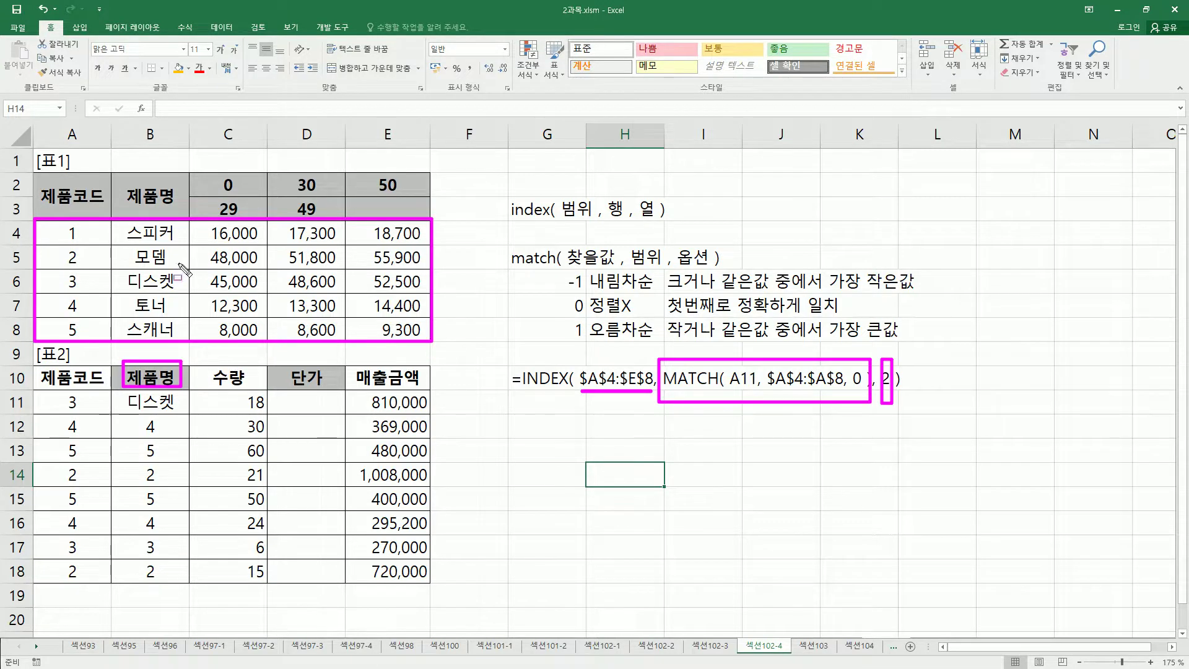
mouse_move(124, 181)
left_mouse_down()
mouse_move(123, 206)
mouse_move(176, 208)
mouse_move(179, 181)
left_mouse_up()
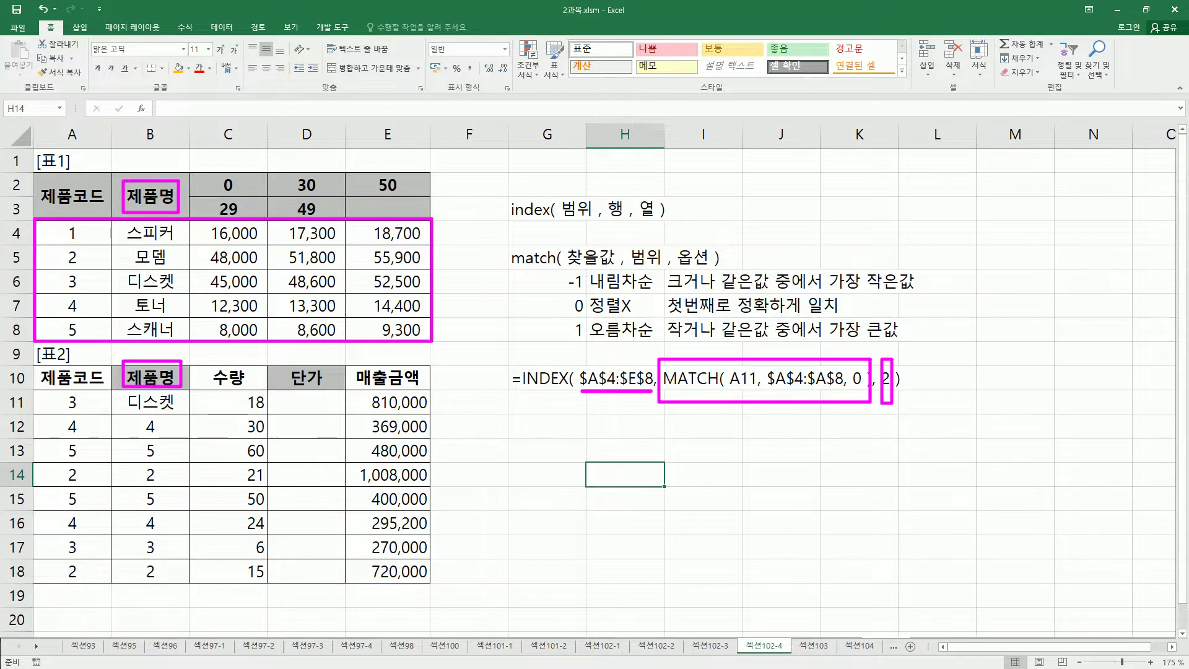
mouse_move(886, 354)
left_mouse_down()
mouse_move(890, 366)
mouse_move(918, 324)
left_mouse_up()
left_click_drag(122, 231, 124, 323)
left_click_drag(667, 390, 866, 395)
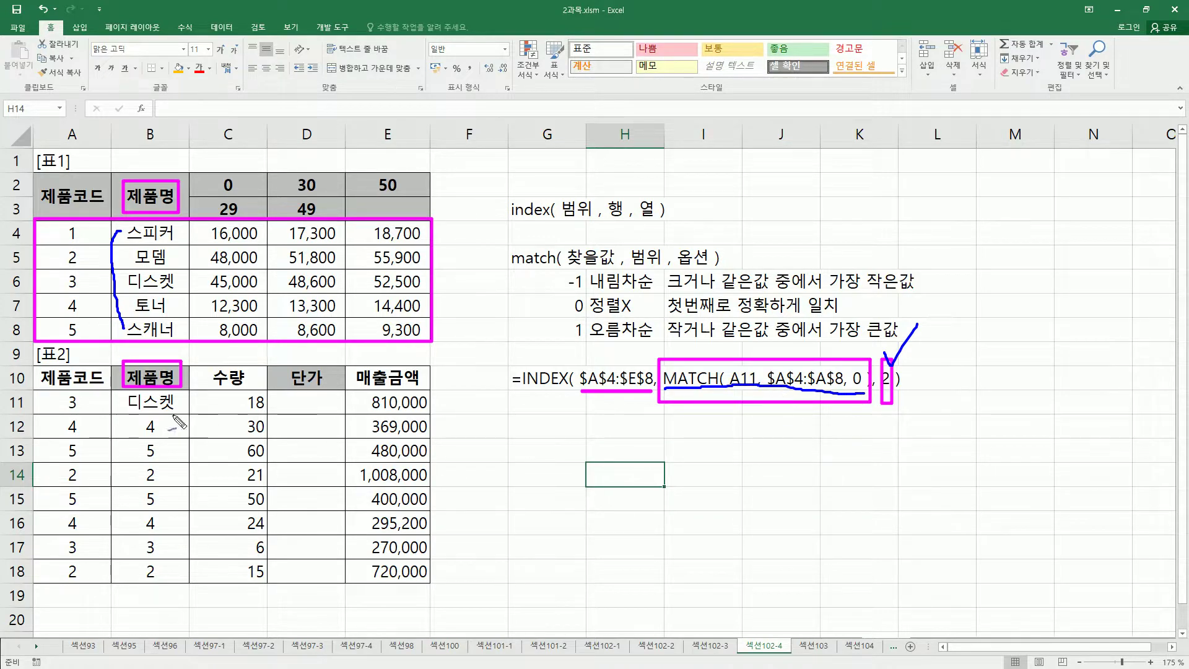
key("Escape")
- Fill the INDEX/MATCH formula from B11 down through B18
left_click(176, 406)
left_click_drag(189, 414, 188, 579)
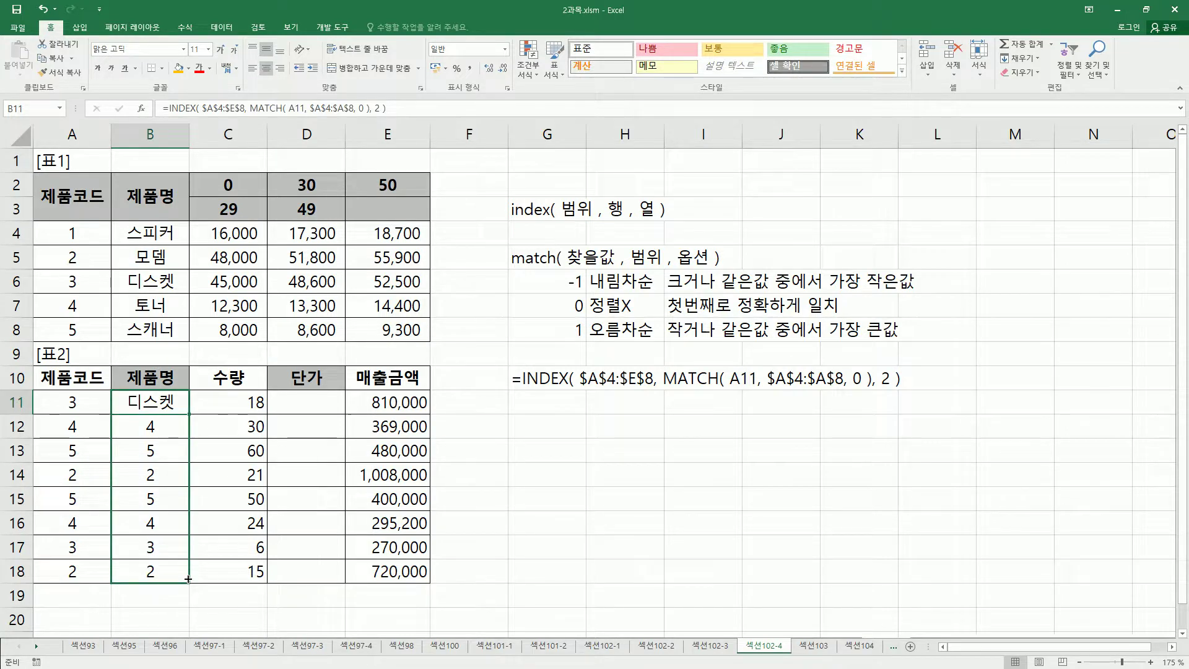
left_click_drag(189, 579, 188, 579)
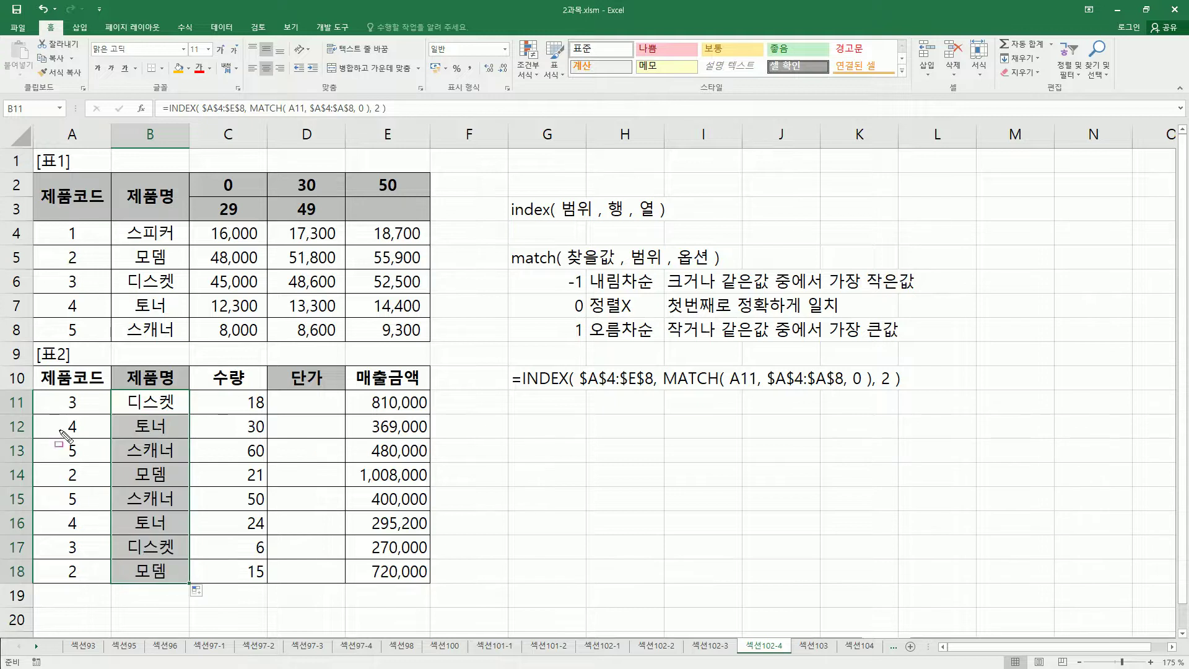
- Underline the codes and product names for 4, 5 and 2 in both tables to compare them, and clear the marks
left_click_drag(56, 434, 185, 435)
left_click_drag(61, 317, 176, 317)
left_click_drag(56, 461, 183, 461)
left_click_drag(64, 338, 183, 339)
left_click_drag(60, 483, 179, 483)
left_click_drag(63, 270, 183, 270)
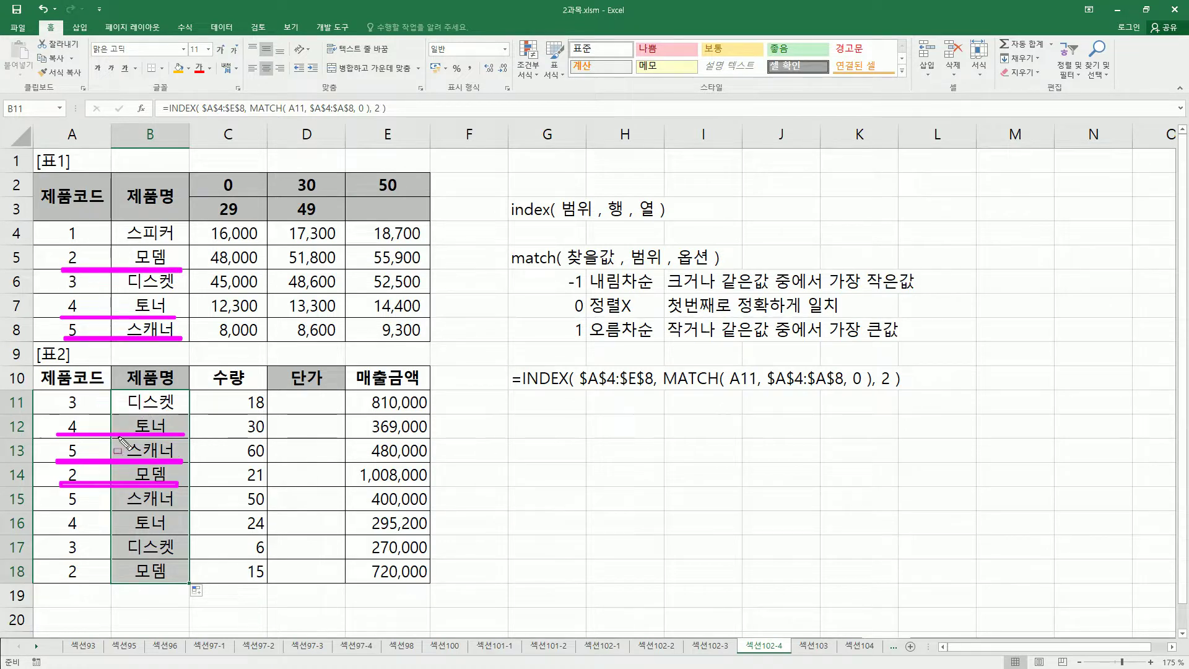
key("Escape")
left_click(697, 525)
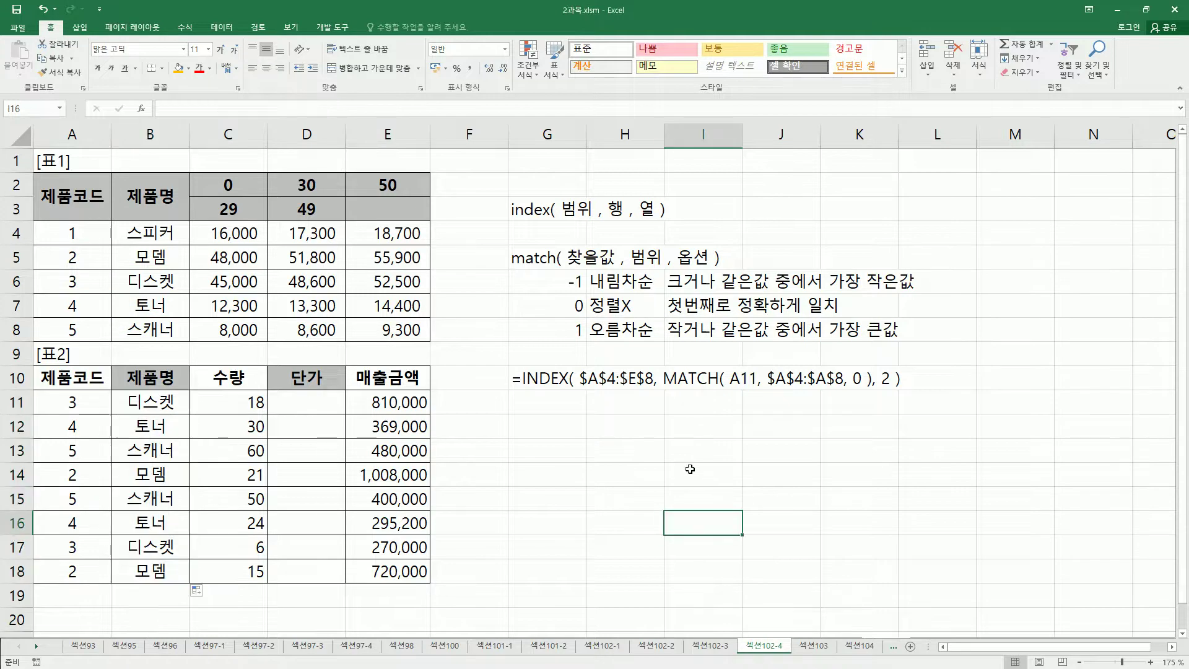
- Mark the range, MATCH and column arguments in G10 and the 제품명 column of [표2], and clear the marks
left_click_drag(578, 389, 874, 394)
mouse_move(881, 350)
left_mouse_down()
mouse_move(885, 390)
mouse_move(880, 351)
left_mouse_up()
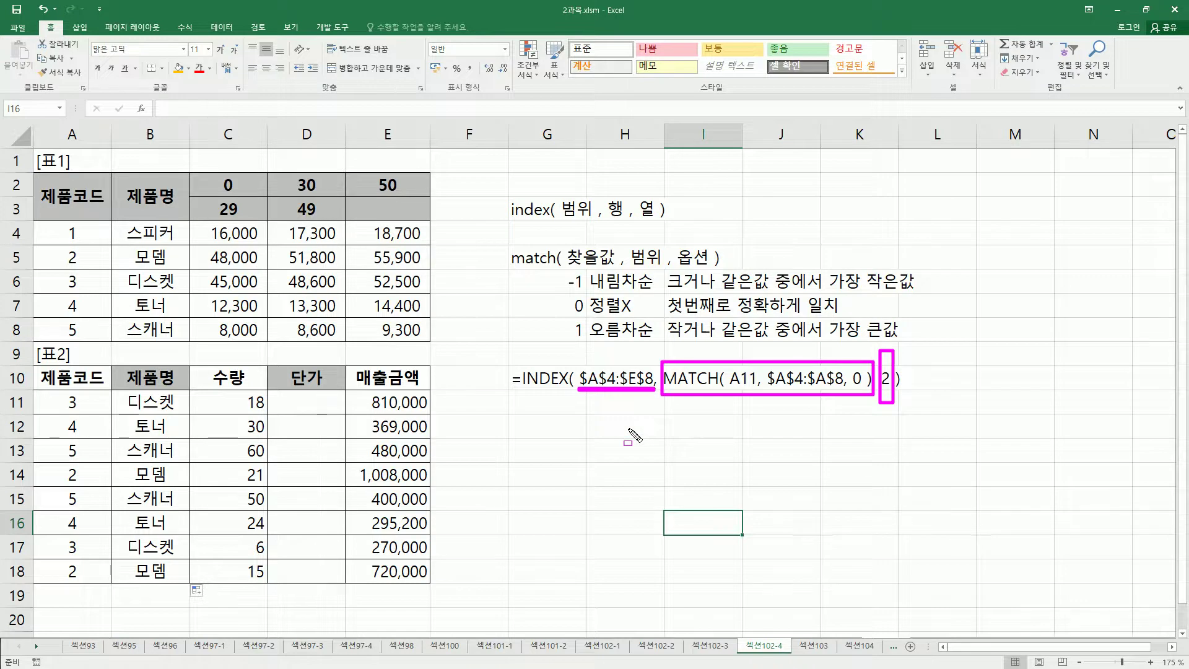
mouse_move(115, 384)
left_mouse_down()
mouse_move(144, 513)
mouse_move(182, 586)
left_mouse_up()
key("Escape")
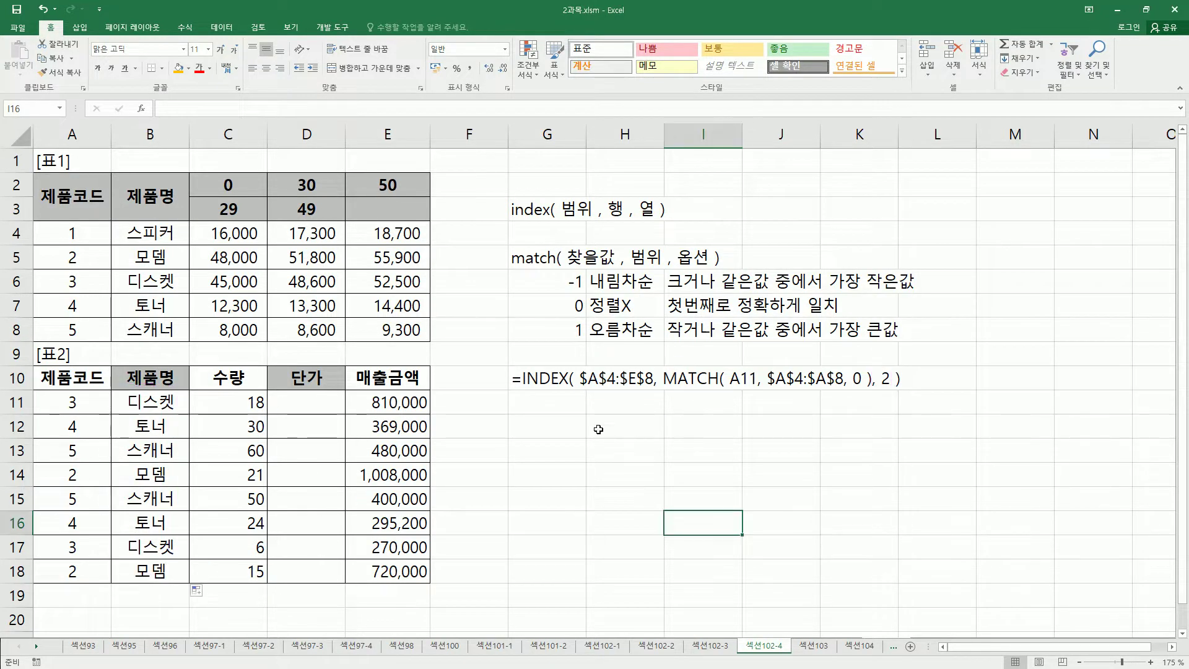
- Frame the 단가 cells of [표2], the price block C4:E8 and the 제품코드 values of both tables
mouse_move(281, 395)
left_mouse_down()
mouse_move(321, 566)
mouse_move(340, 578)
left_mouse_up()
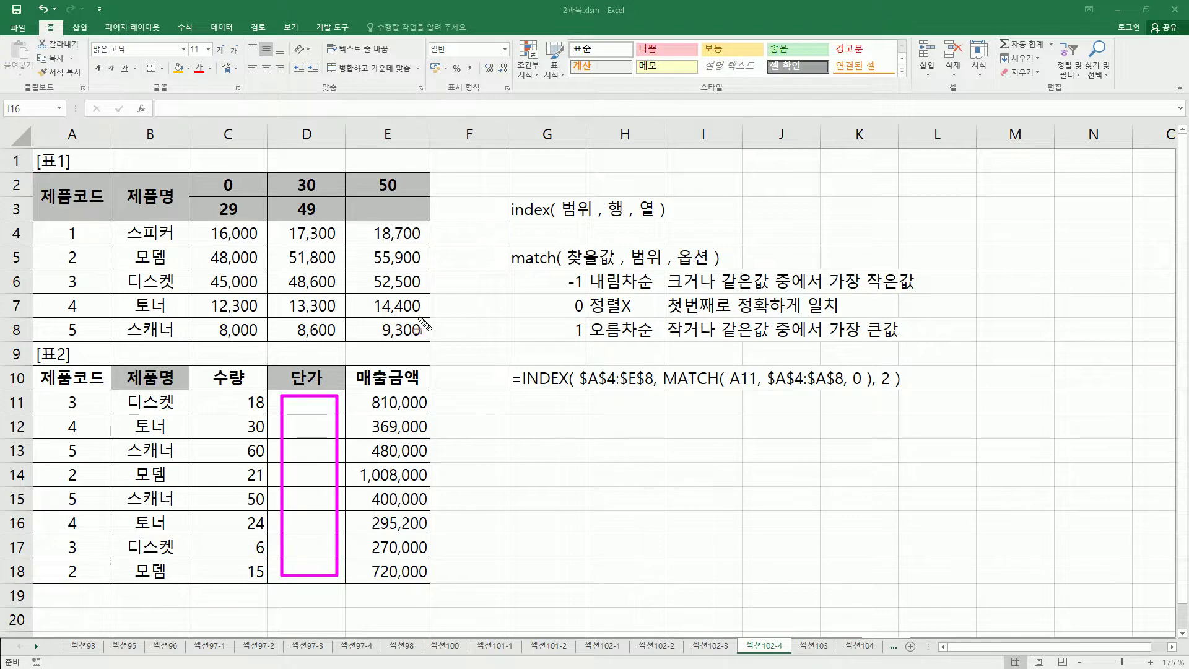
mouse_move(190, 223)
left_mouse_down()
mouse_move(227, 248)
mouse_move(305, 266)
mouse_move(432, 347)
left_mouse_up()
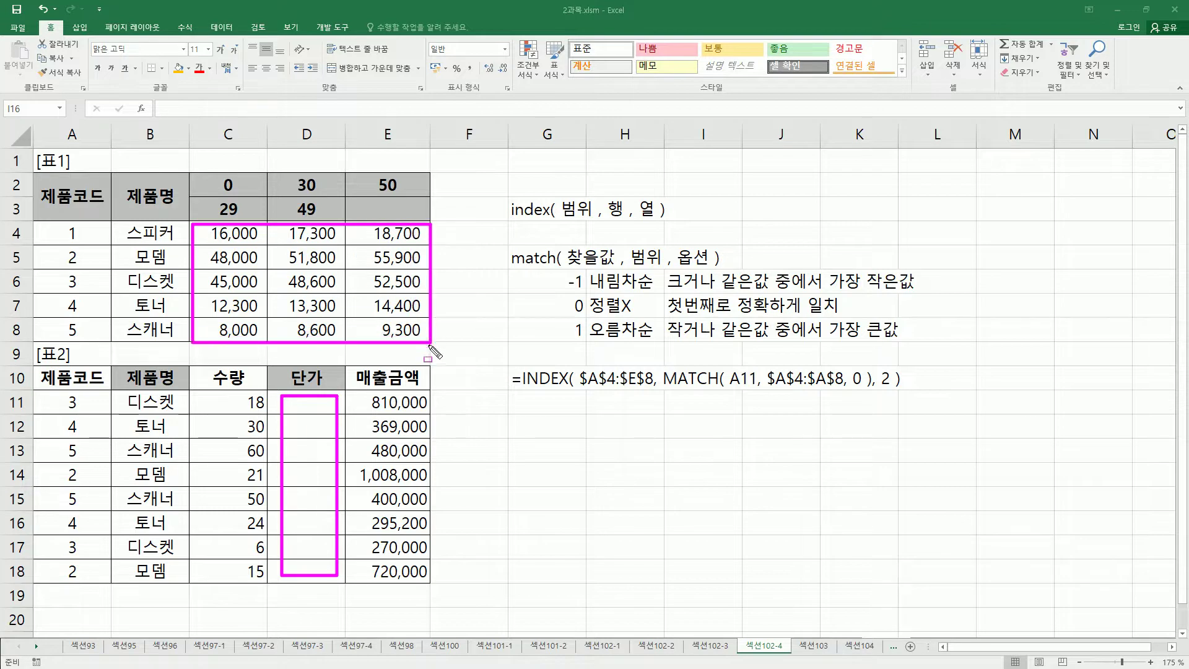
left_click_drag(432, 347, 433, 341)
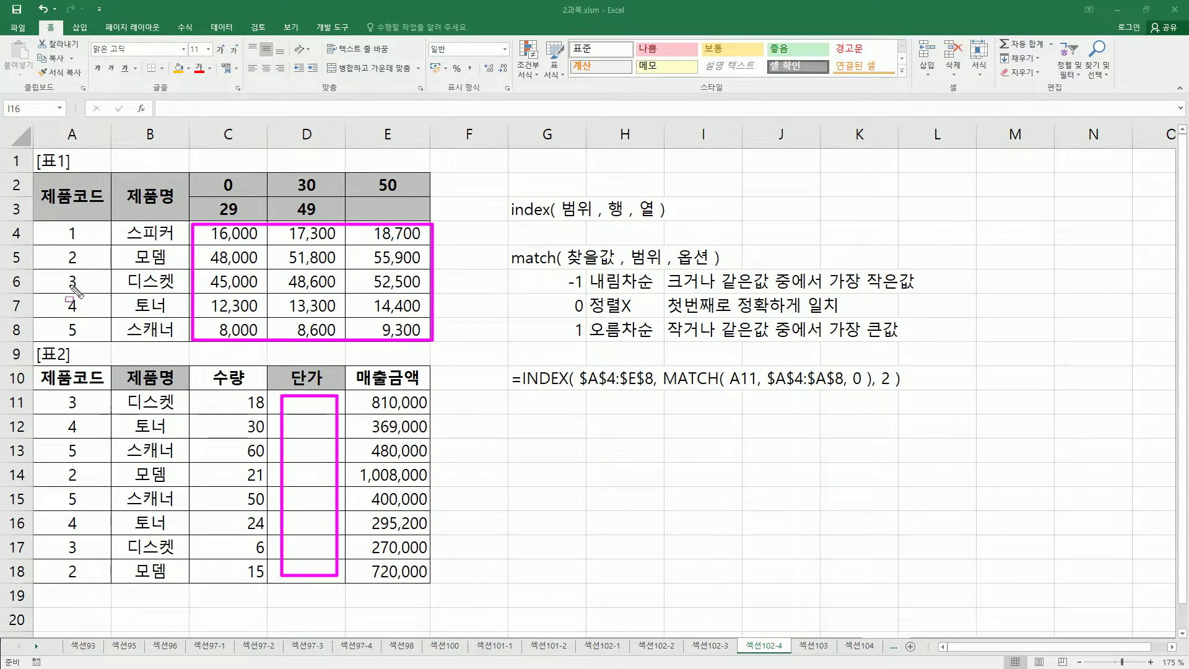
left_click_drag(56, 218, 101, 346)
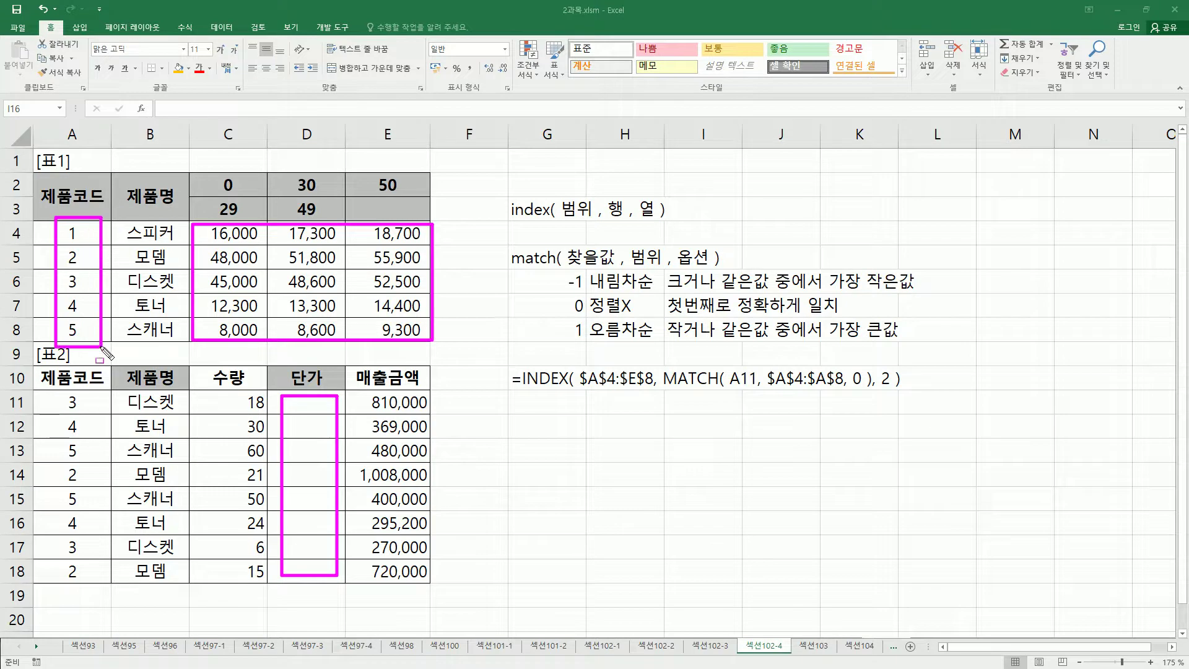
left_click_drag(58, 387, 96, 592)
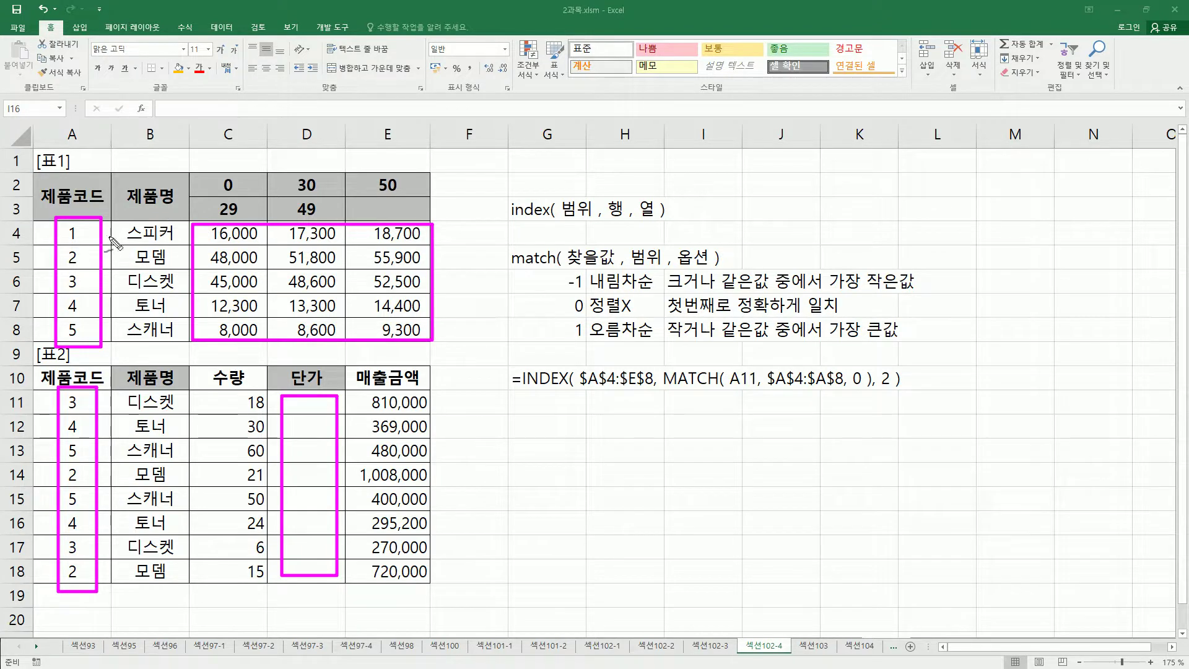
- Draw arrows from codes 1 to 5 of [표1] to their price rows and circle 행 in the INDEX syntax
mouse_move(100, 234)
left_mouse_down()
mouse_move(180, 233)
mouse_move(170, 224)
mouse_move(168, 246)
left_mouse_up()
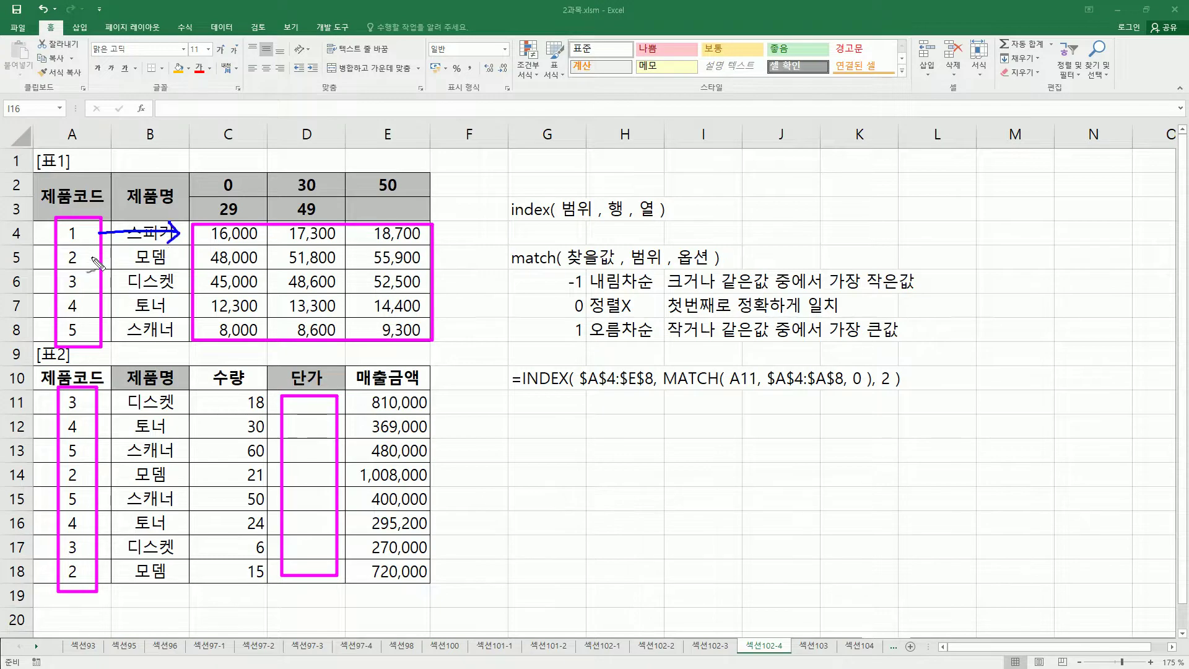
left_click_drag(94, 259, 177, 262)
mouse_move(99, 282)
left_mouse_down()
mouse_move(185, 280)
mouse_move(178, 288)
left_mouse_up()
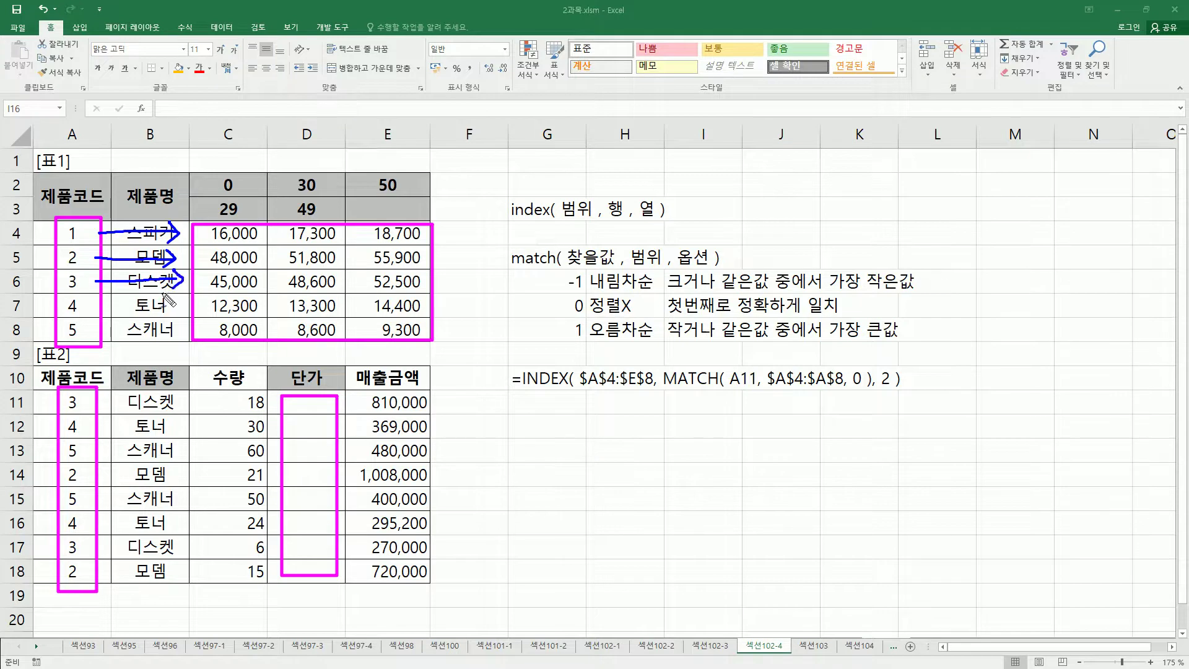
mouse_move(85, 306)
left_mouse_down()
mouse_move(178, 303)
mouse_move(168, 314)
left_mouse_up()
mouse_move(84, 332)
left_mouse_down()
mouse_move(180, 329)
mouse_move(180, 340)
left_mouse_up()
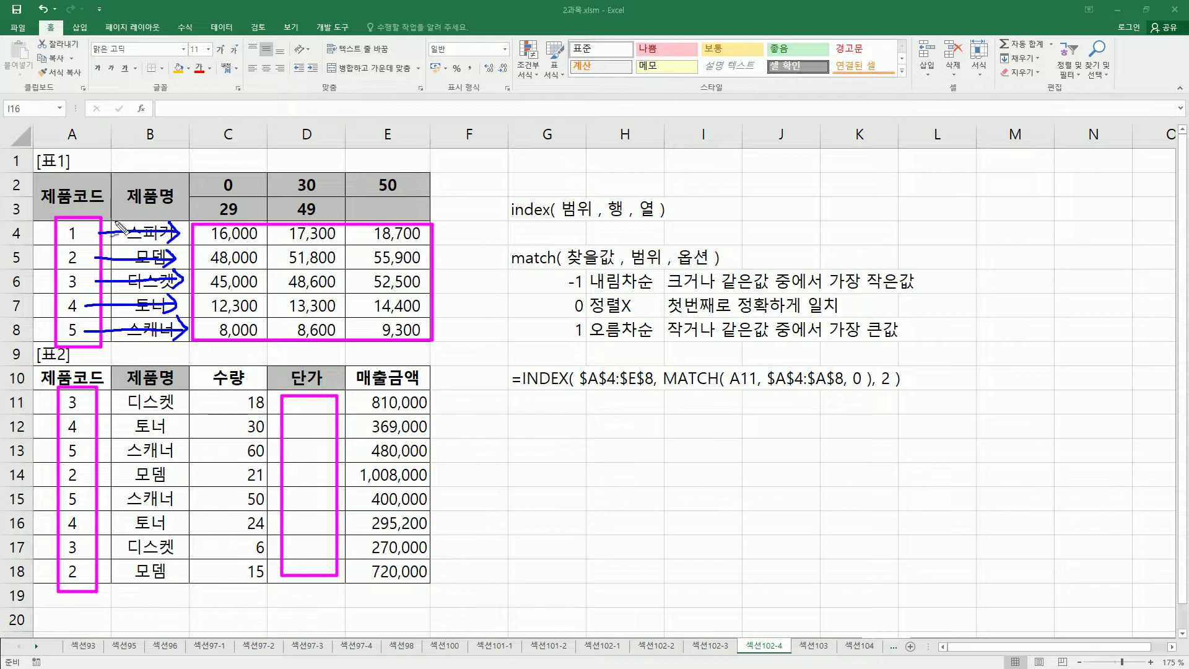
mouse_move(629, 227)
left_mouse_down()
mouse_move(601, 198)
mouse_move(630, 214)
mouse_move(615, 228)
left_mouse_up()
- Circle the 수량 header of [표2] and the three quantity bands starting at 0, 30 and 50 in [표1]
mouse_move(241, 384)
left_mouse_down()
mouse_move(236, 406)
mouse_move(250, 399)
left_mouse_up()
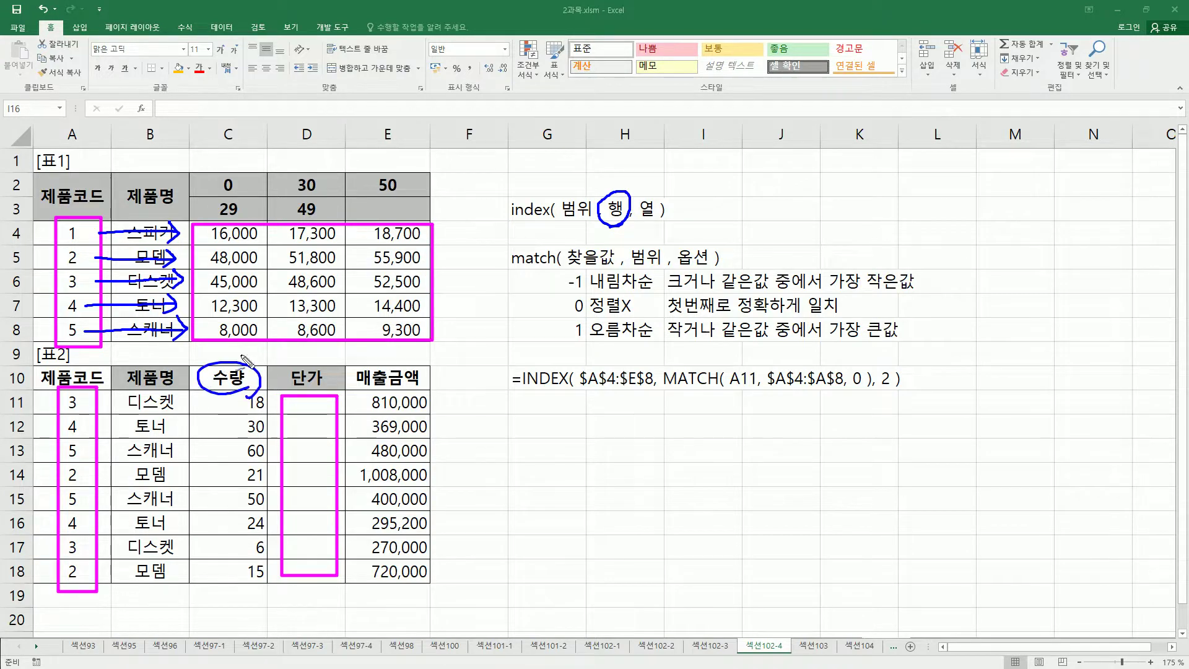
mouse_move(253, 189)
left_mouse_down()
mouse_move(210, 186)
mouse_move(255, 175)
mouse_move(223, 168)
left_mouse_up()
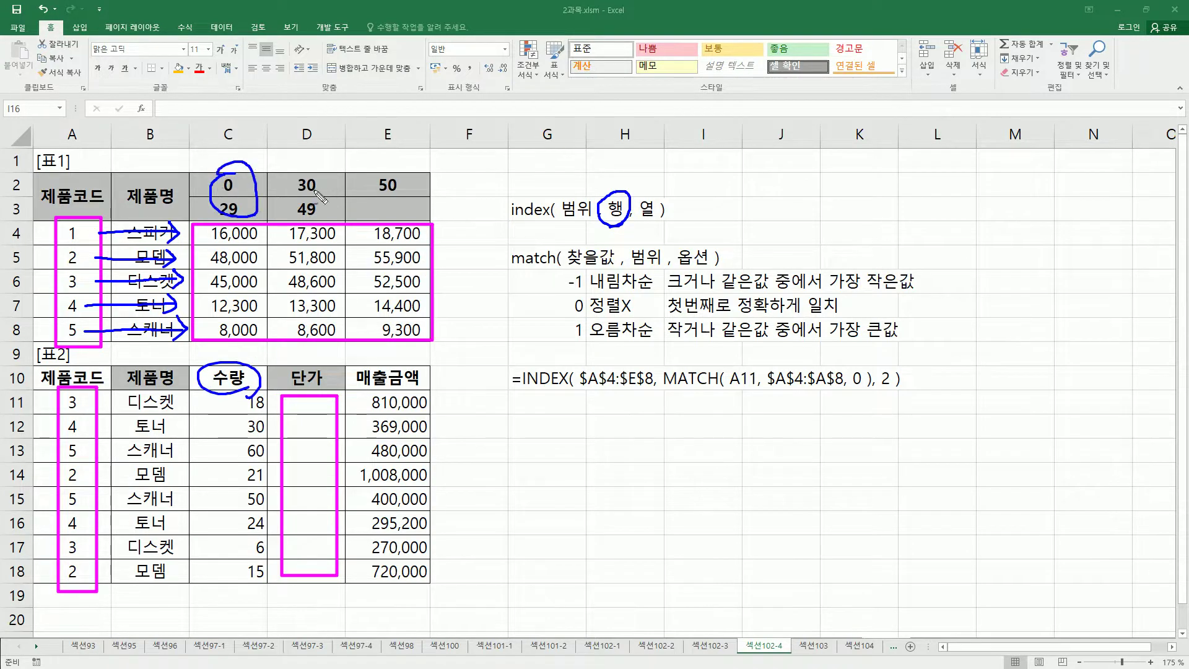
mouse_move(307, 176)
left_mouse_down()
mouse_move(339, 214)
mouse_move(310, 175)
left_mouse_up()
mouse_move(395, 177)
left_mouse_down()
mouse_move(368, 209)
mouse_move(393, 197)
left_mouse_up()
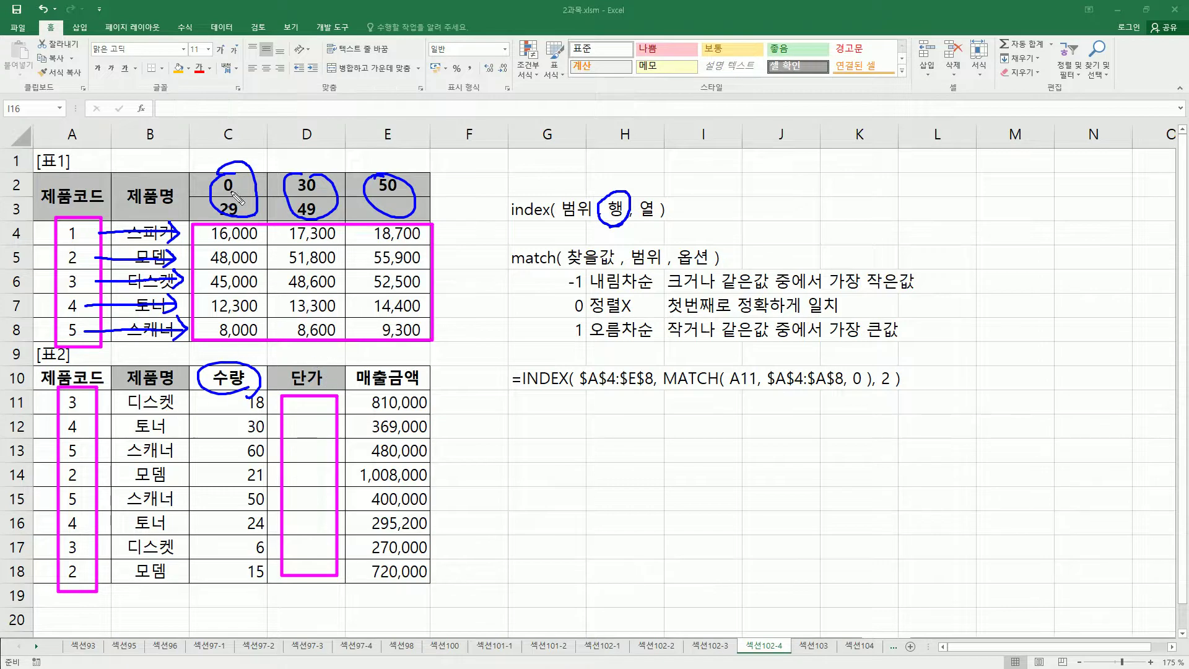
- Number the three quantity bands of [표1] 1, 2 and 3 by hand above columns C, D and E
left_click_drag(247, 187, 247, 149)
left_click_drag(248, 127, 240, 148)
mouse_move(333, 219)
left_mouse_down()
mouse_move(280, 204)
mouse_move(329, 176)
mouse_move(310, 234)
mouse_move(305, 181)
mouse_move(334, 224)
left_mouse_up()
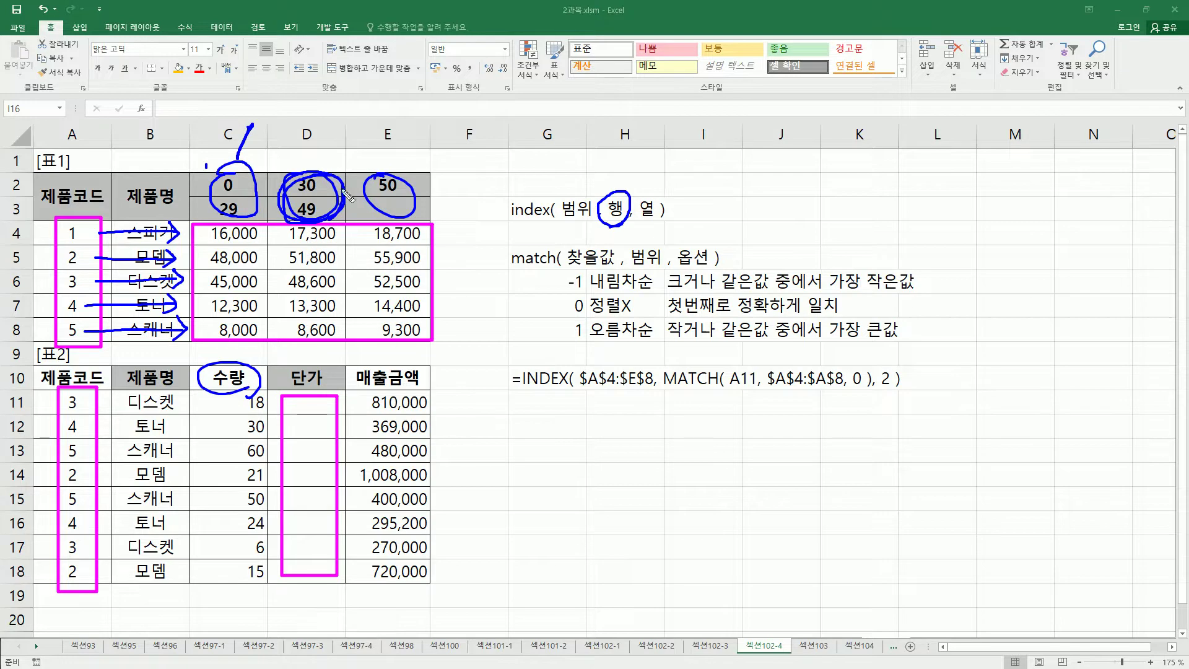
left_click_drag(297, 155, 346, 156)
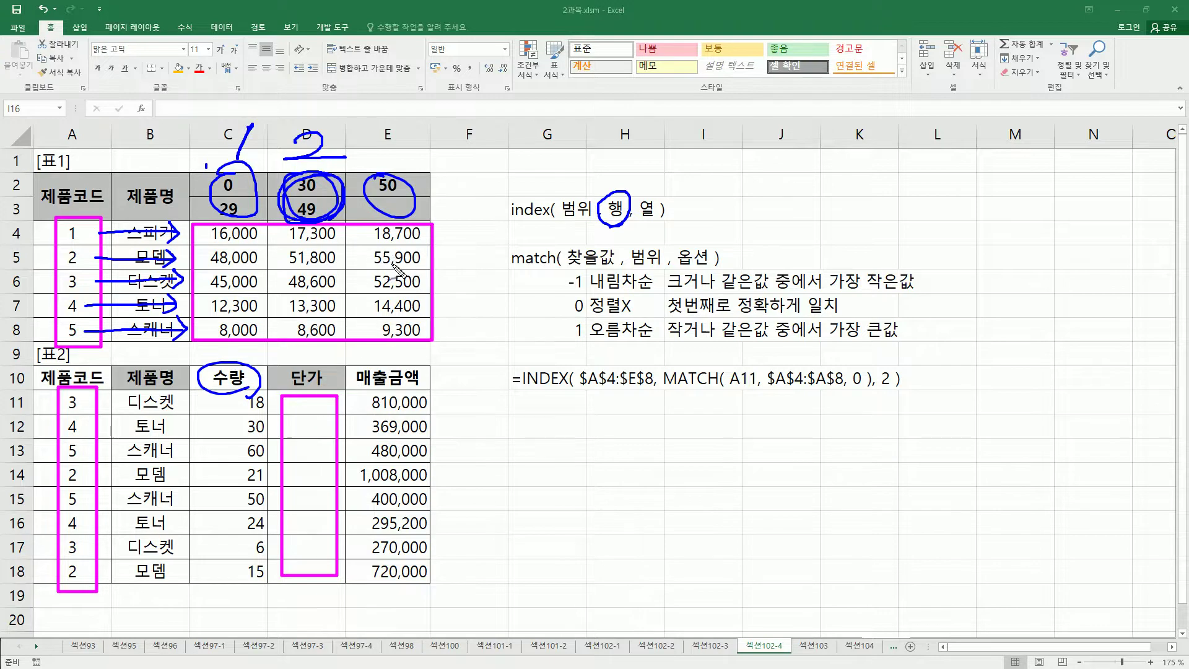
left_click_drag(244, 347, 253, 345)
mouse_move(376, 141)
left_mouse_down()
mouse_move(394, 131)
mouse_move(407, 152)
mouse_move(384, 159)
left_mouse_up()
- Circle 열 in the INDEX syntax, tick 행 and 열, underline match, and clear the marks to select D11
mouse_move(635, 205)
left_mouse_down()
mouse_move(672, 198)
mouse_move(642, 213)
mouse_move(670, 231)
mouse_move(632, 216)
mouse_move(666, 193)
left_mouse_up()
left_click_drag(584, 318, 594, 314)
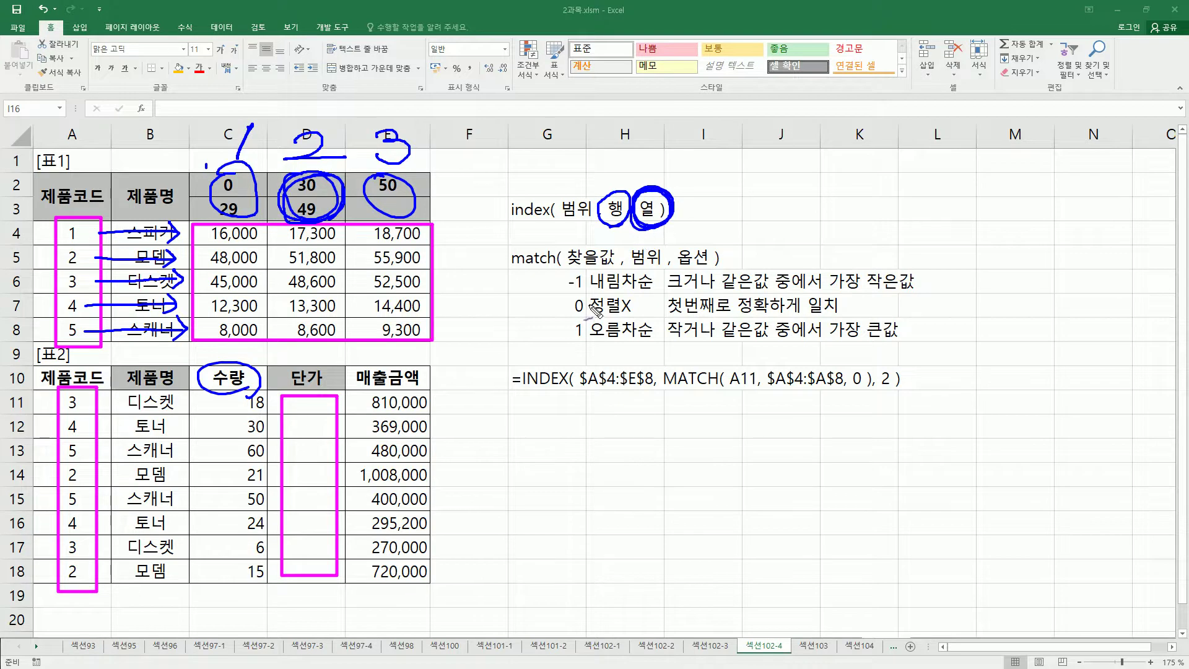
mouse_move(604, 176)
left_mouse_down()
mouse_move(618, 186)
mouse_move(623, 166)
left_mouse_up()
mouse_move(649, 166)
left_mouse_down()
mouse_move(660, 183)
mouse_move(685, 153)
left_mouse_up()
left_click_drag(503, 267, 571, 267)
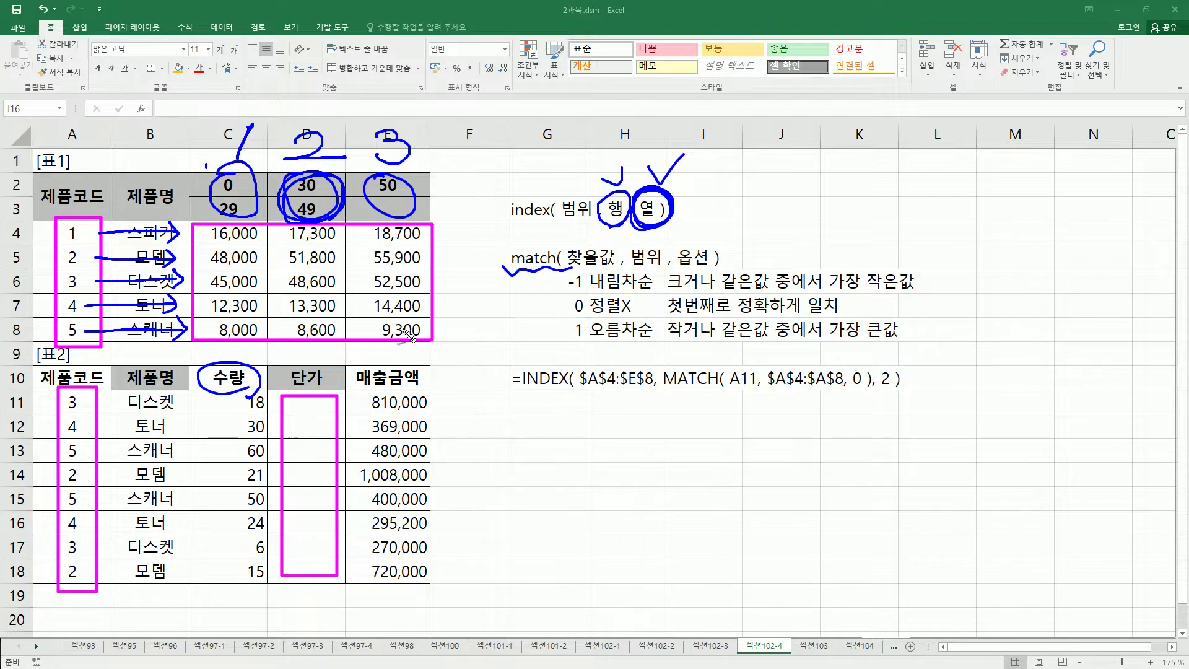
key("Escape")
left_click(306, 399)
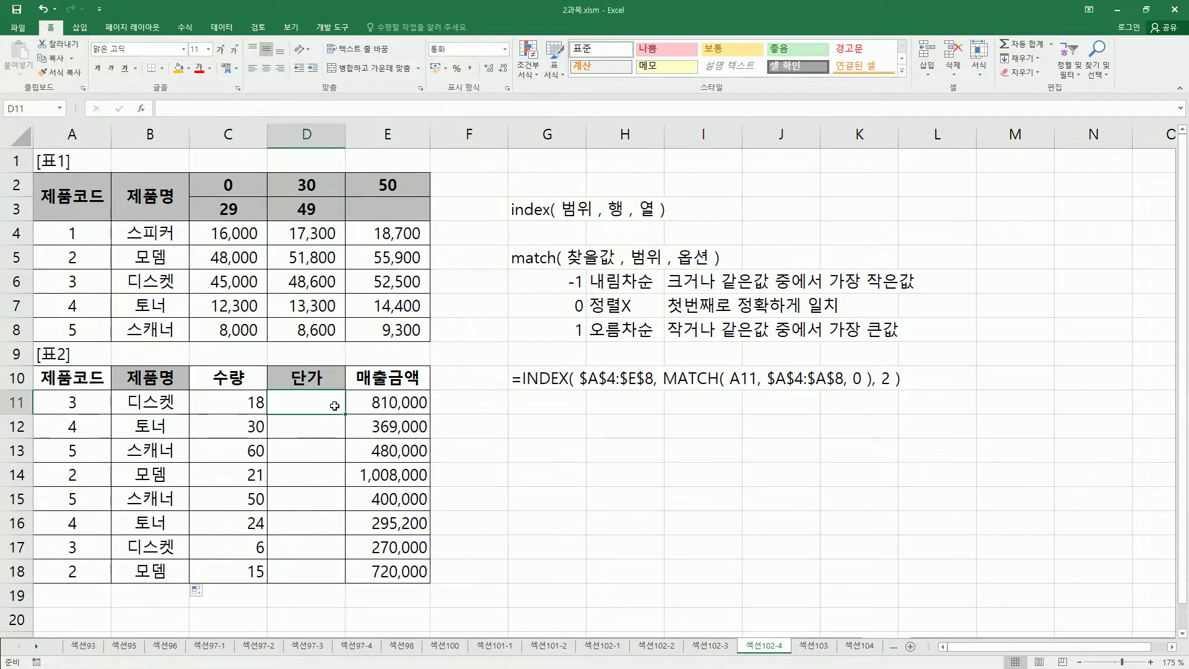
- Frame the band starts 0, 30 and 50, the option 1 오름차순, the 제품코드 values of both tables and the 제품명 values of [표2]
key("ctrl+2")
mouse_move(195, 171)
left_mouse_down()
mouse_move(275, 204)
mouse_move(428, 198)
left_mouse_up()
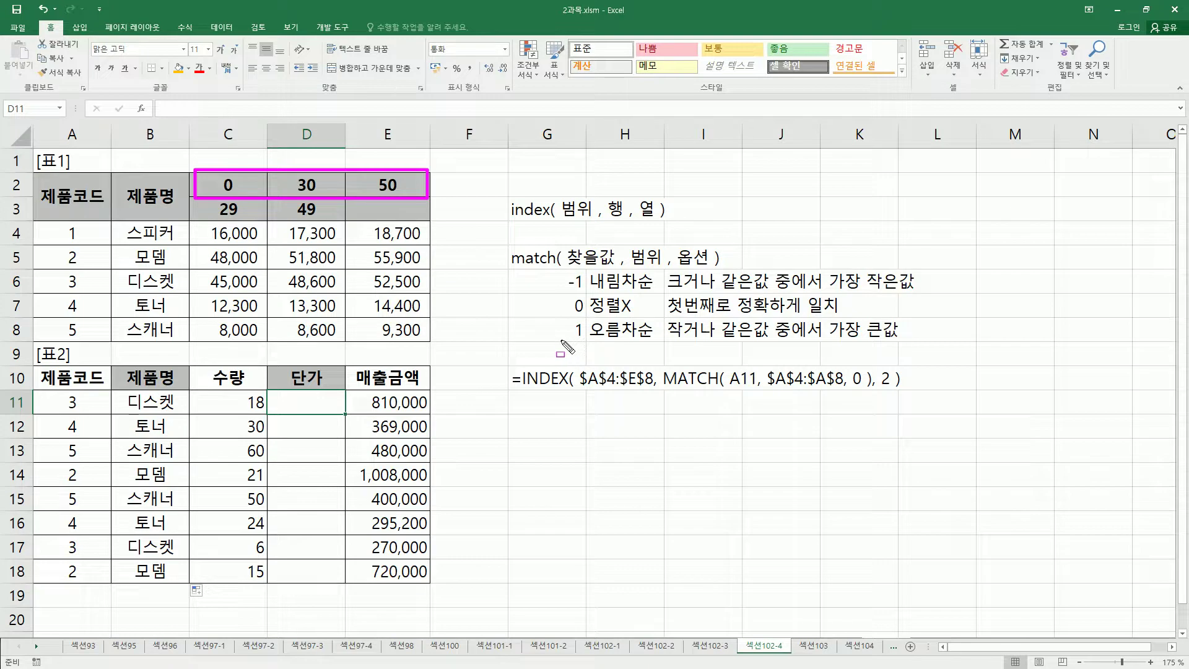
mouse_move(562, 341)
left_mouse_down()
mouse_move(662, 334)
mouse_move(662, 317)
left_mouse_up()
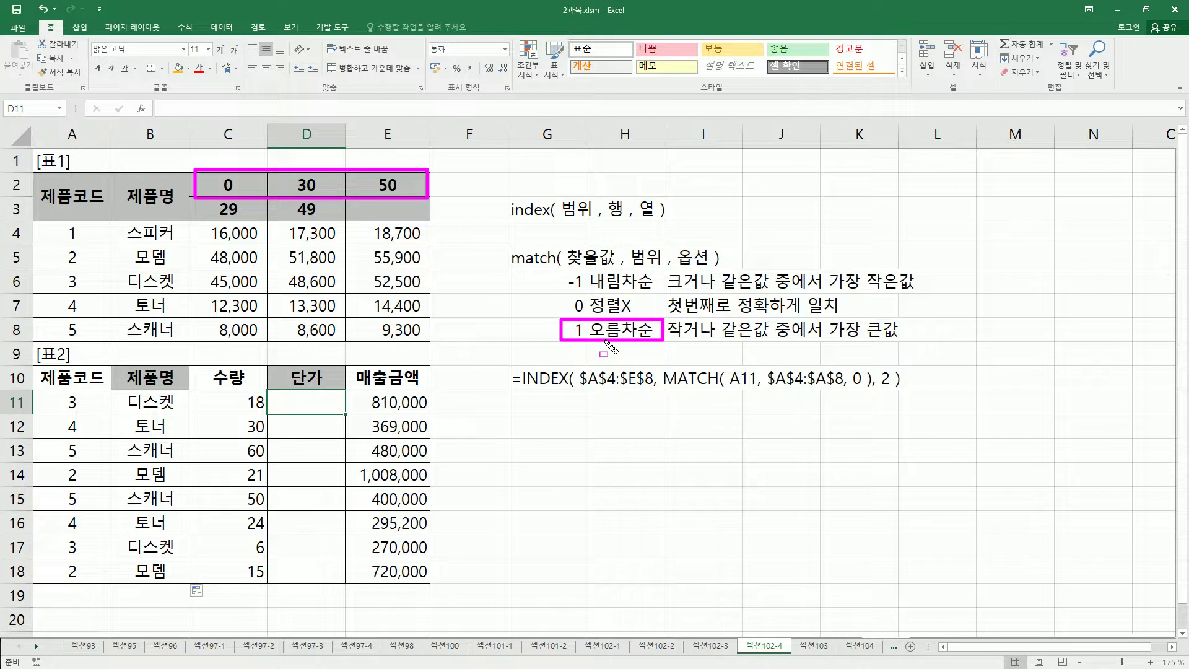
mouse_move(57, 392)
left_mouse_down()
mouse_move(62, 558)
mouse_move(88, 586)
left_mouse_up()
mouse_move(127, 396)
left_mouse_down()
mouse_move(149, 579)
mouse_move(176, 585)
left_mouse_up()
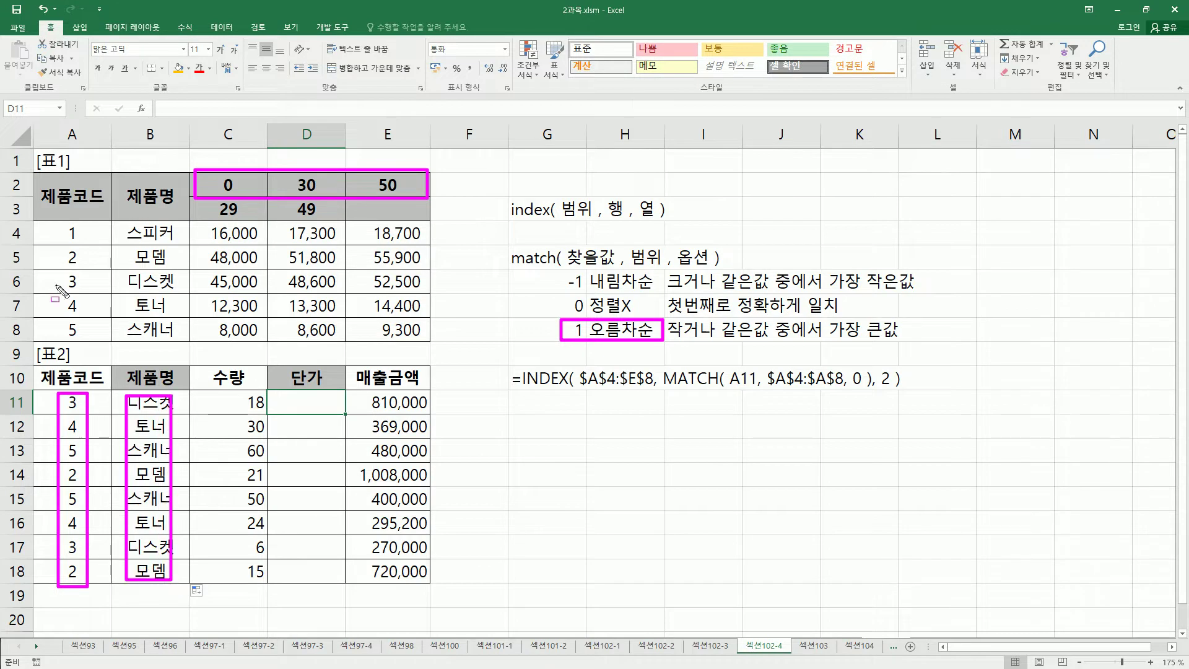
left_click_drag(57, 218, 90, 339)
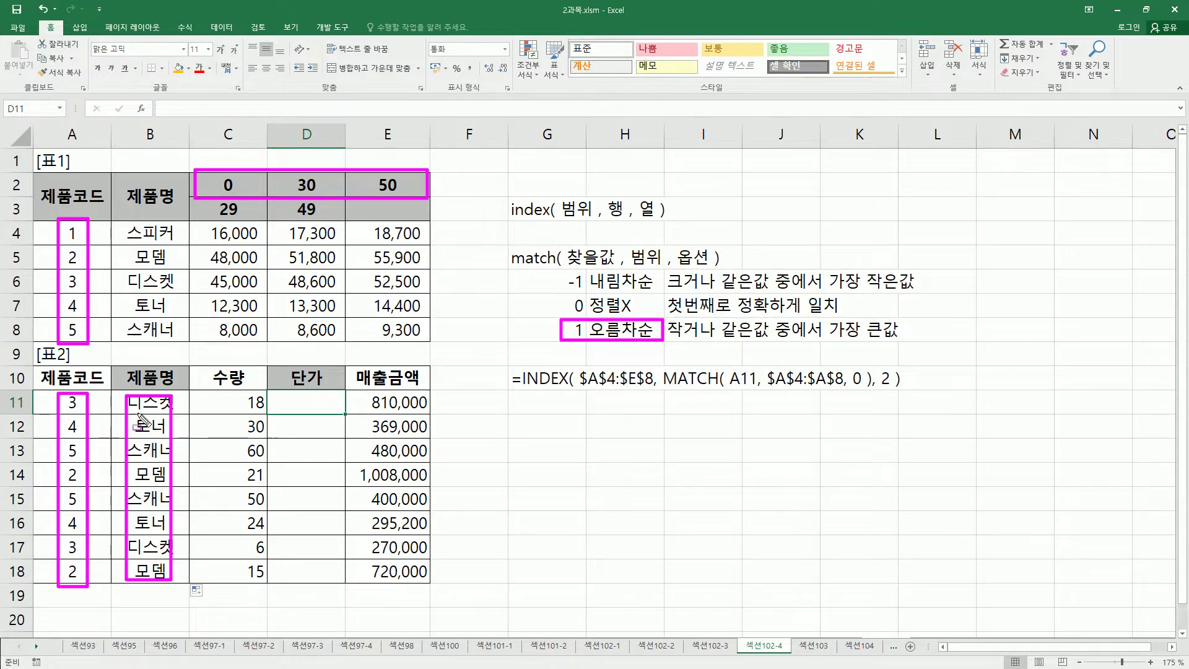
- Replace the marks with ones on the MATCH part and its 0 option in G10, option 1 오름차순, and the 제품코드 values of [표1]
key("ctrl+z")
mouse_move(665, 389)
left_mouse_down()
mouse_move(872, 390)
mouse_move(854, 372)
mouse_move(865, 392)
left_mouse_up()
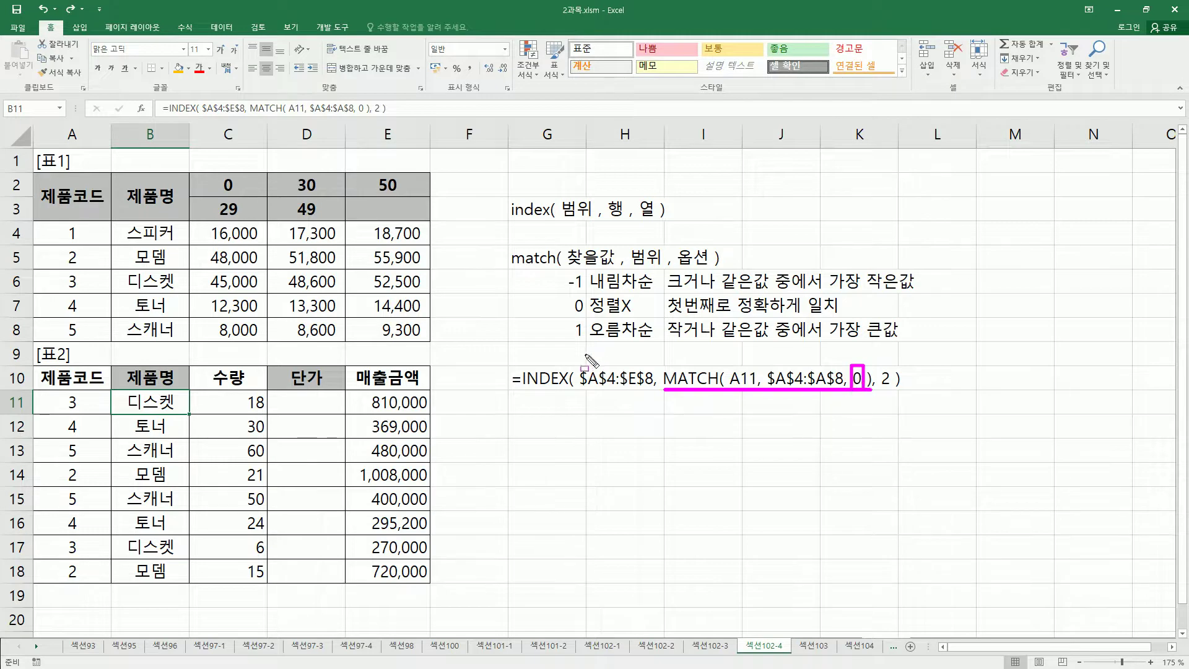
left_click_drag(572, 339, 650, 340)
left_click_drag(54, 222, 91, 341)
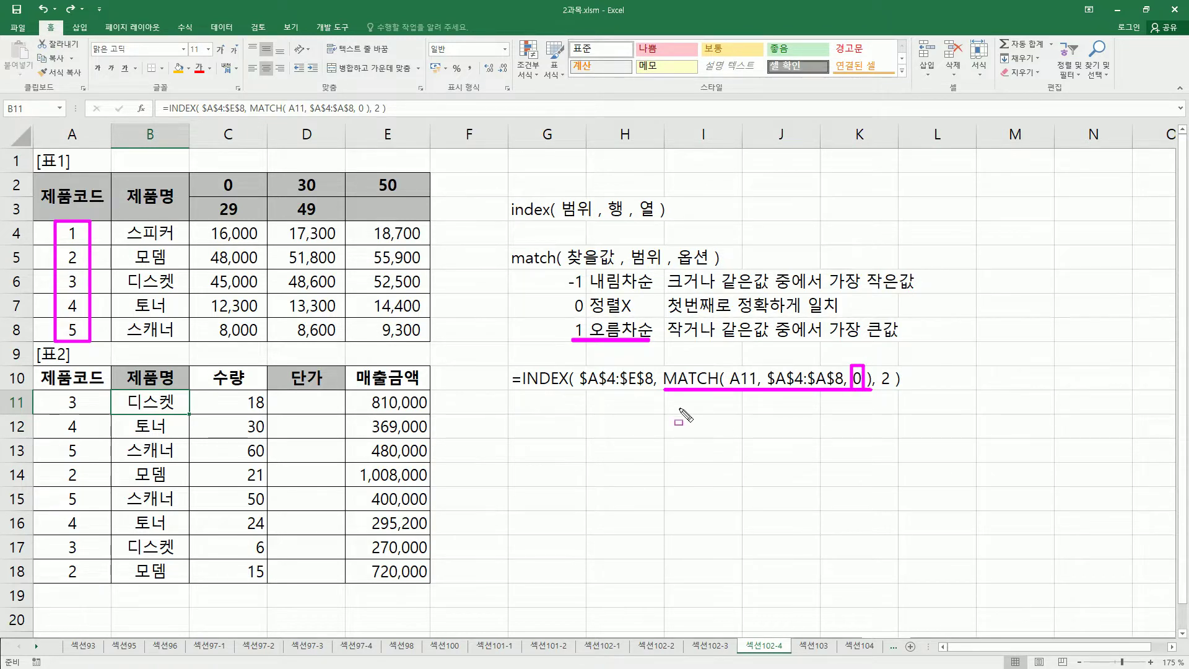
- Frame the band starts C2:E2, the quantity in C11 and the option 1 description, and clear the marks
key("e")
mouse_move(197, 165)
left_mouse_down()
mouse_move(214, 180)
mouse_move(430, 199)
left_mouse_up()
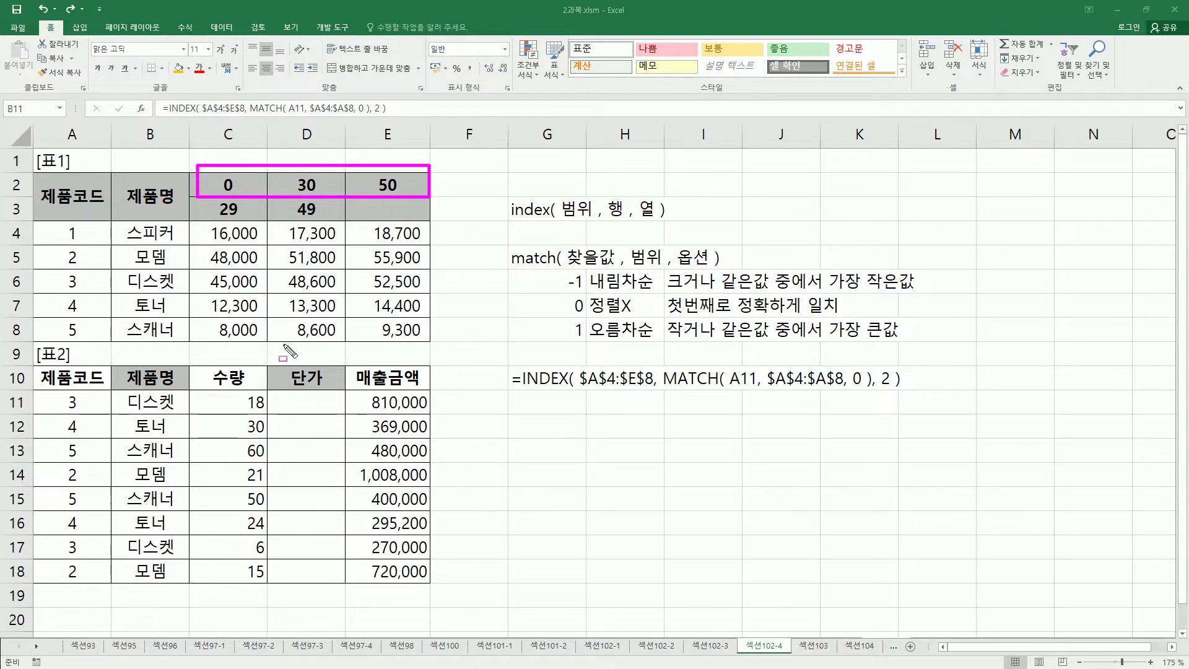
left_click_drag(243, 389, 272, 417)
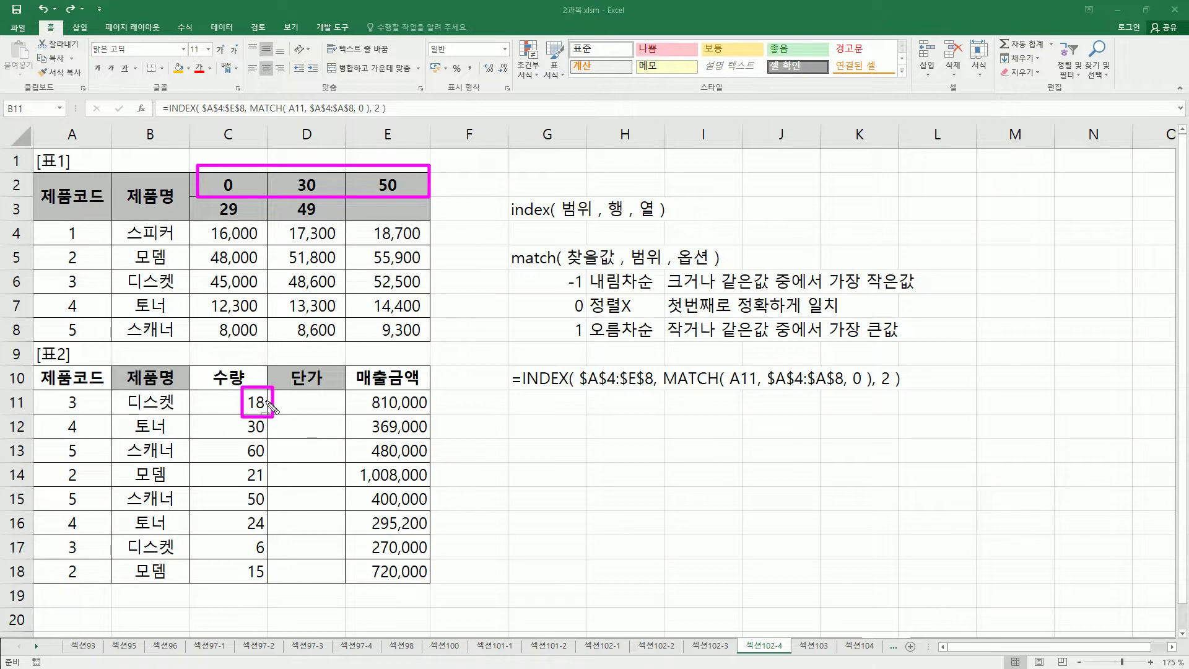
left_click_drag(565, 338, 911, 319)
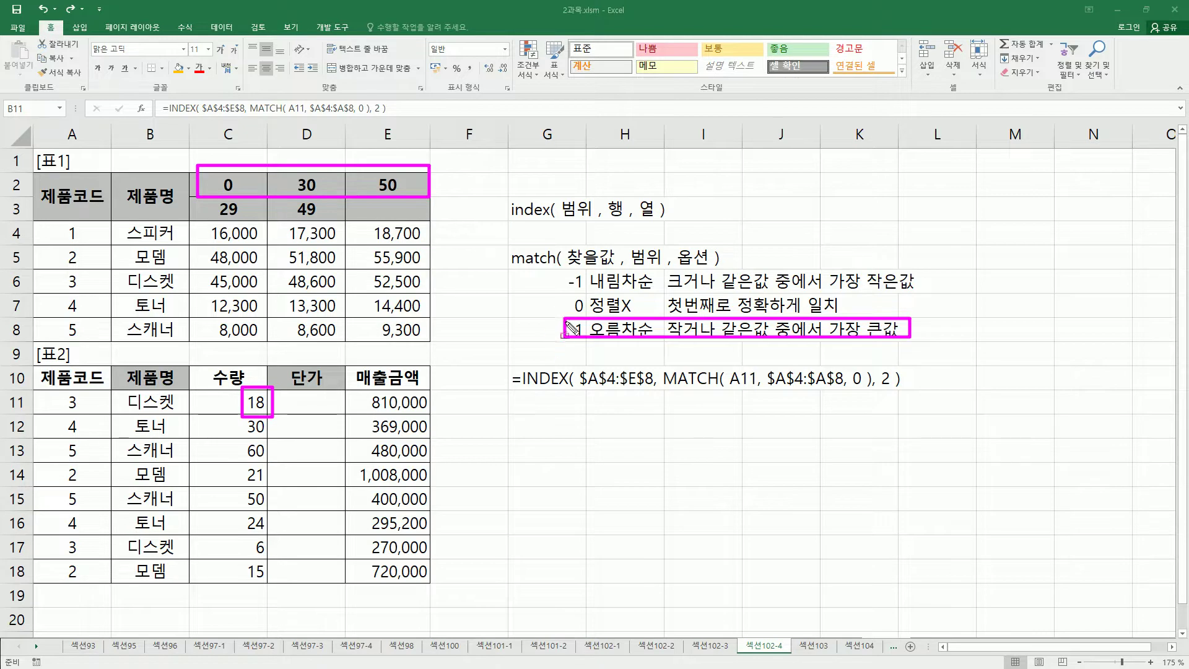
left_click_drag(557, 311, 587, 349)
key("Escape")
- Enter =MATCH(C11, C2:E2, 1) in D11 to find the quantity's band position
left_click(315, 401)
type("=ma")
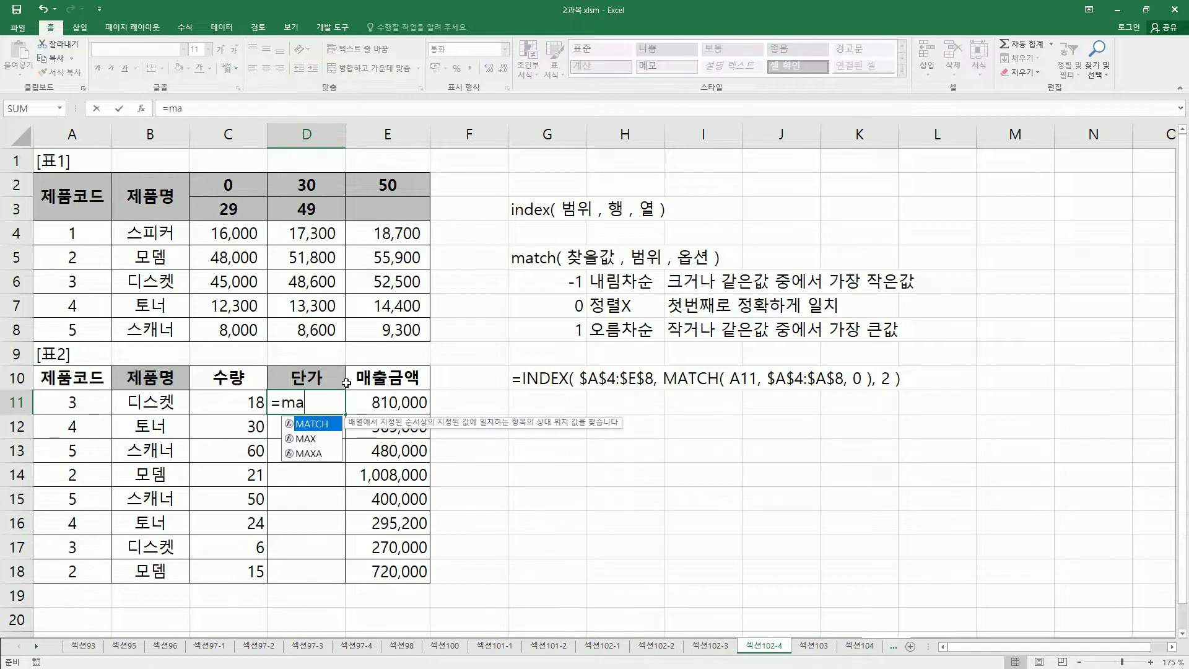
key("Tab")
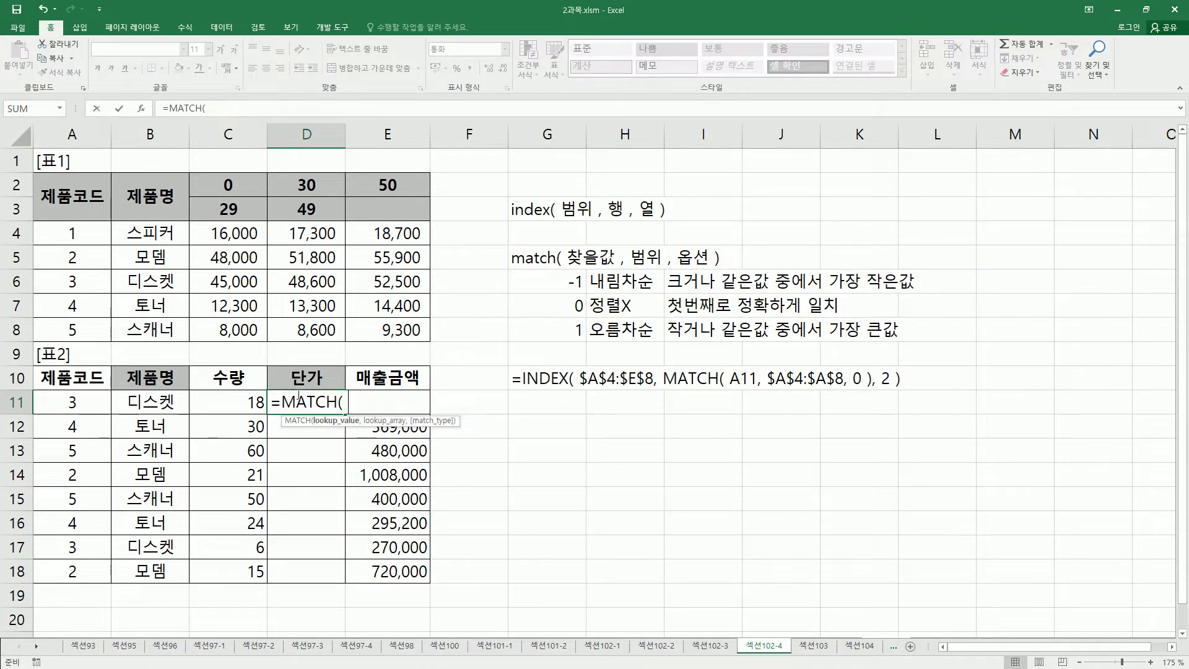
left_click(239, 408)
type(",")
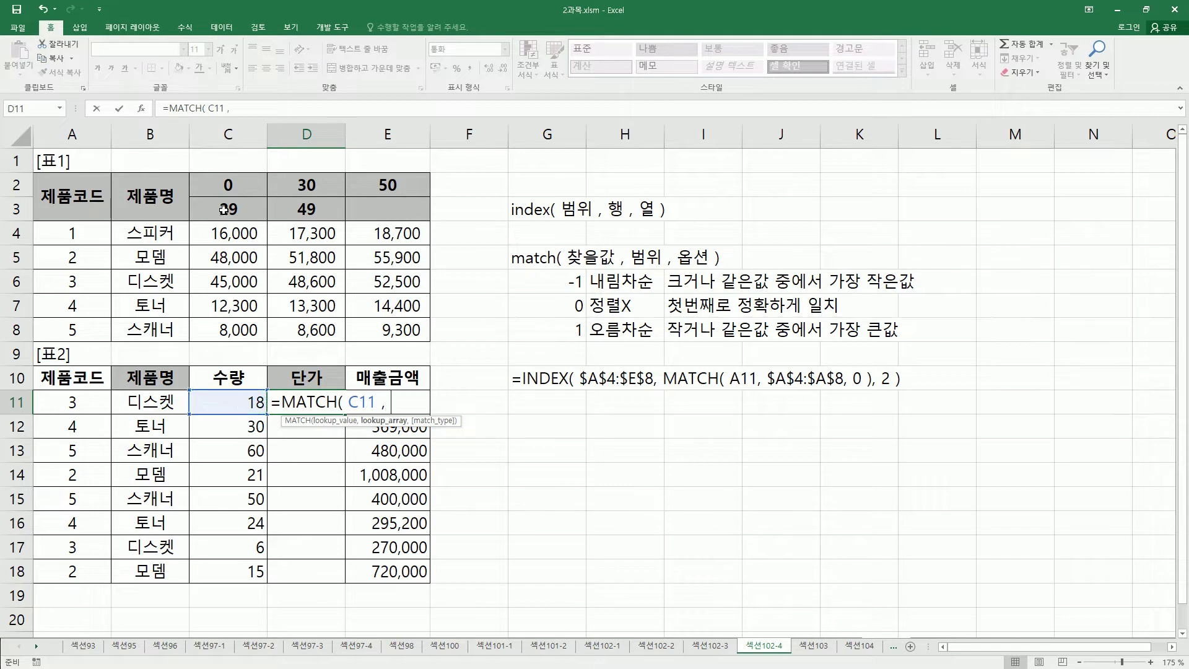
left_click_drag(224, 186, 396, 191)
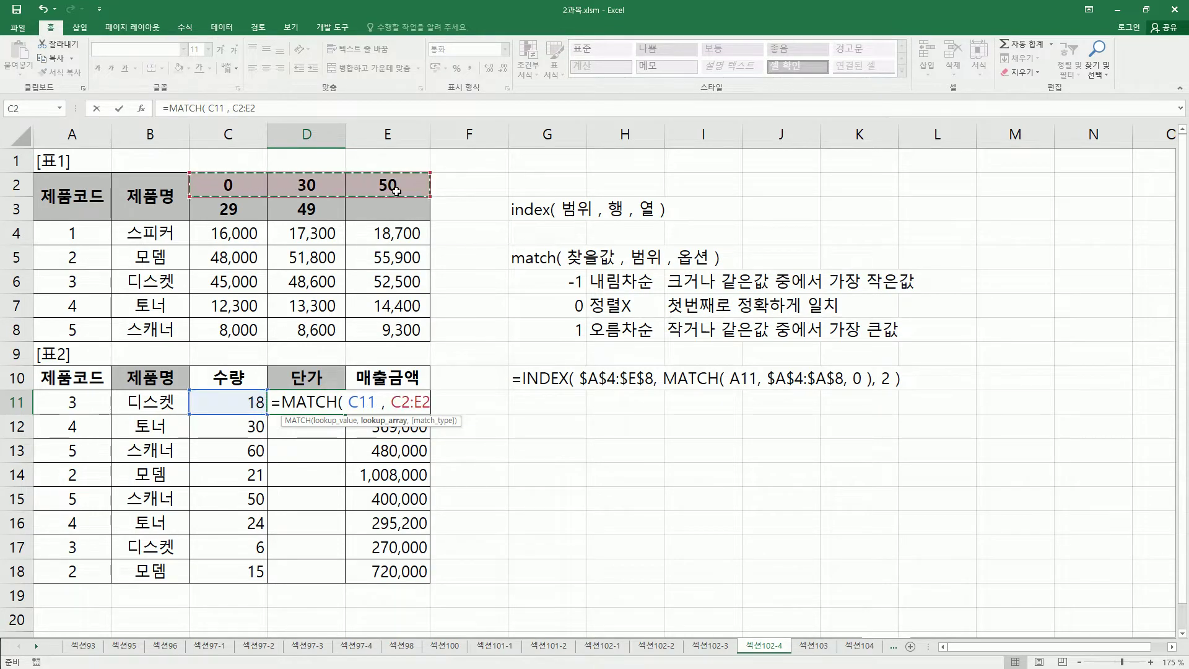
type(",")
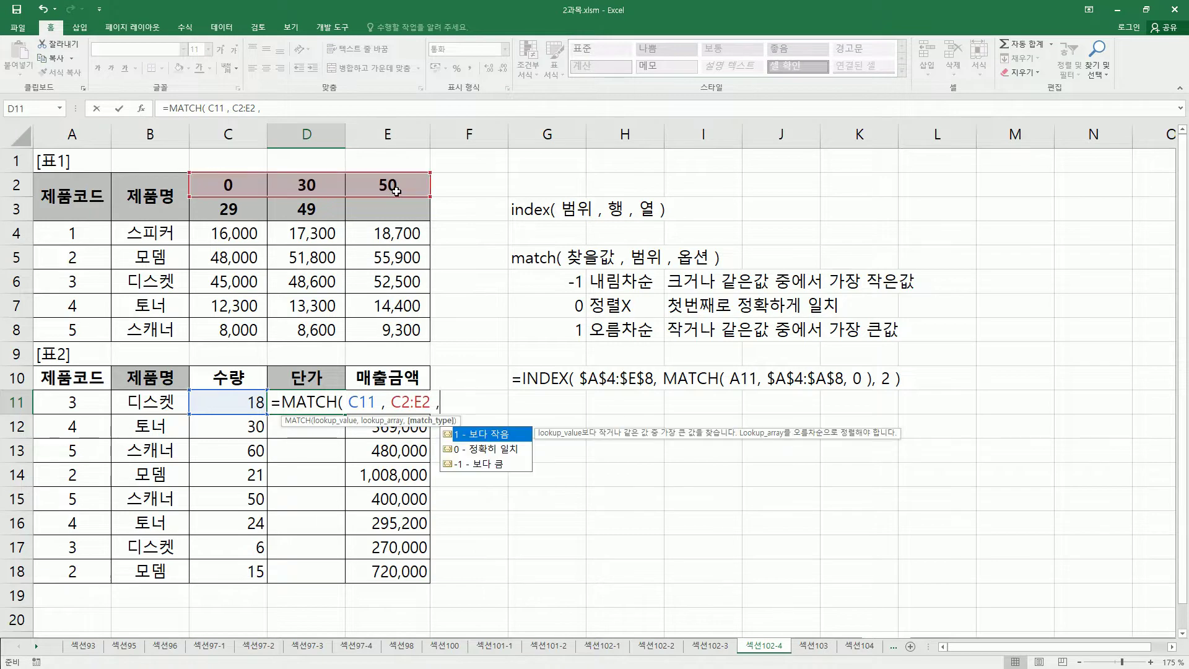
type(" 1")
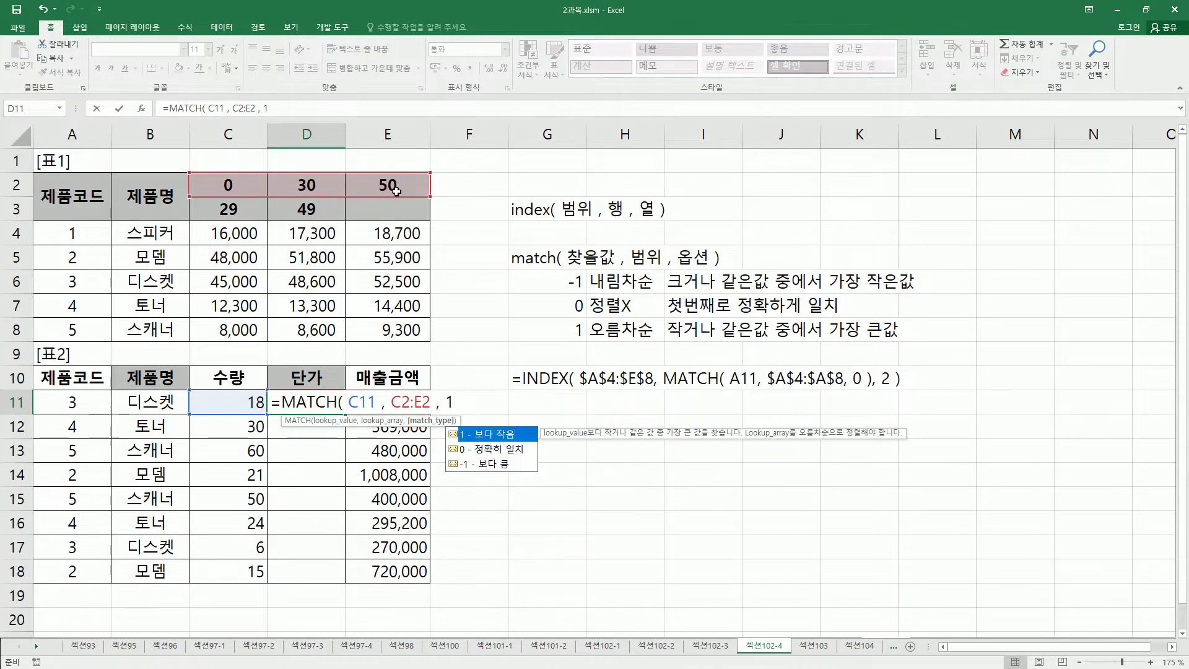
type(")")
key("Return")
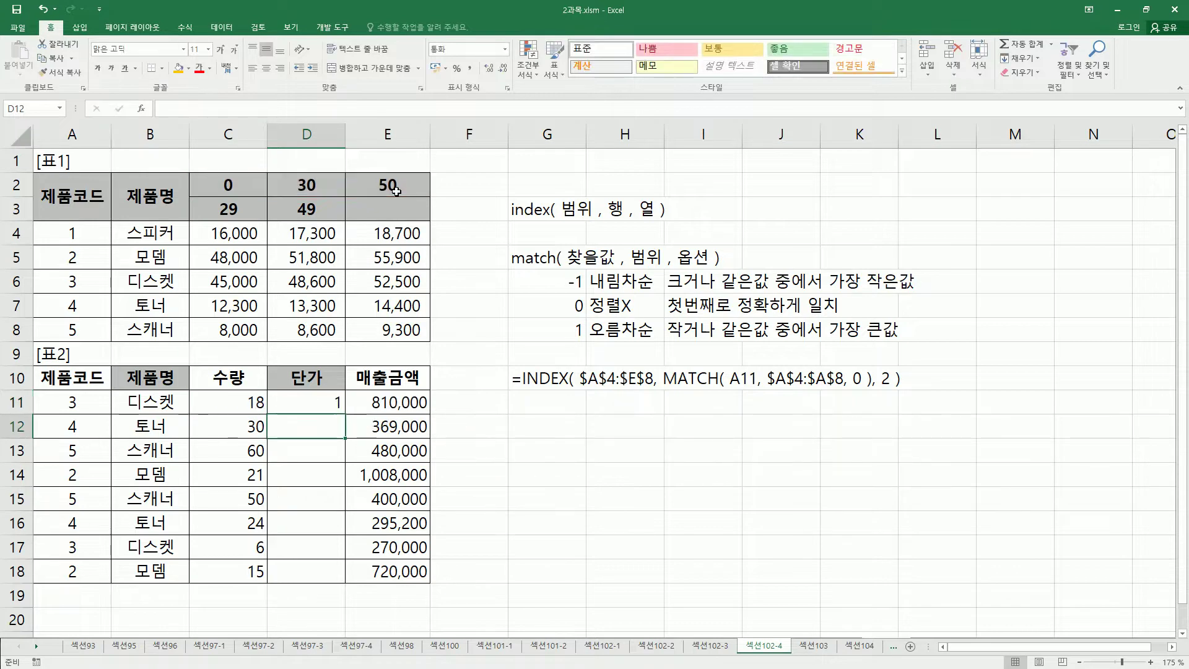
- Mark how D11 matches quantity 18 to the 0 band using 작거나 같은값 중에서, draw a line down to D18, and clear the marks
left_click(285, 410)
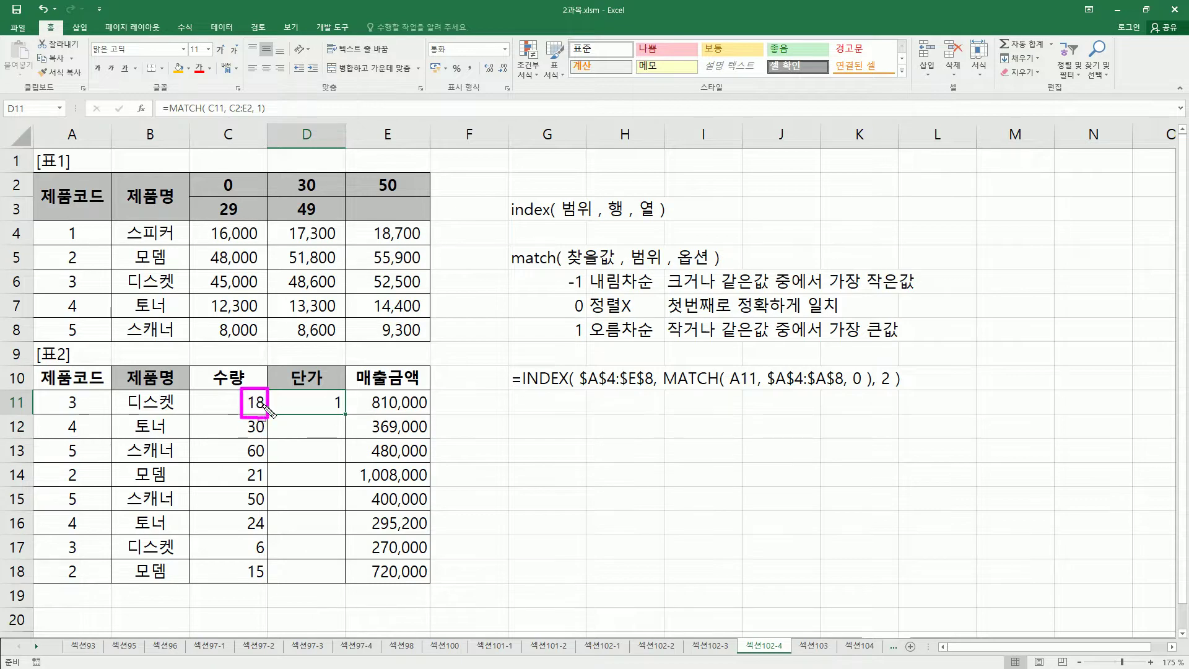
left_click_drag(200, 173, 430, 197)
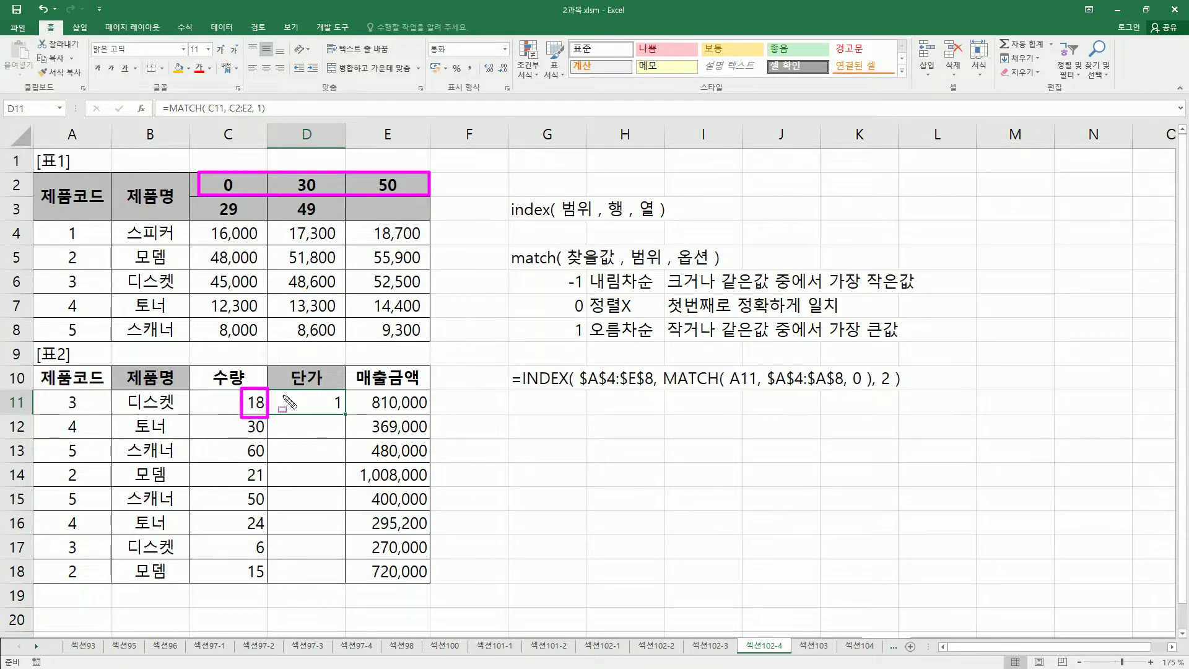
left_click_drag(664, 340, 825, 340)
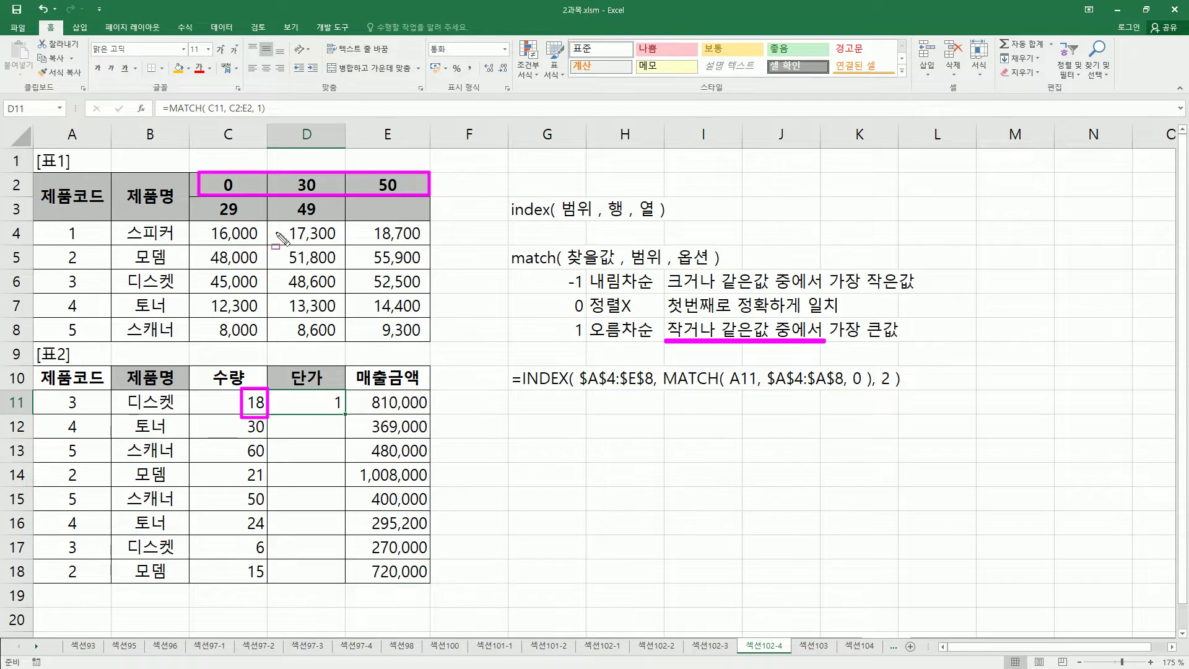
left_click_drag(218, 170, 241, 197)
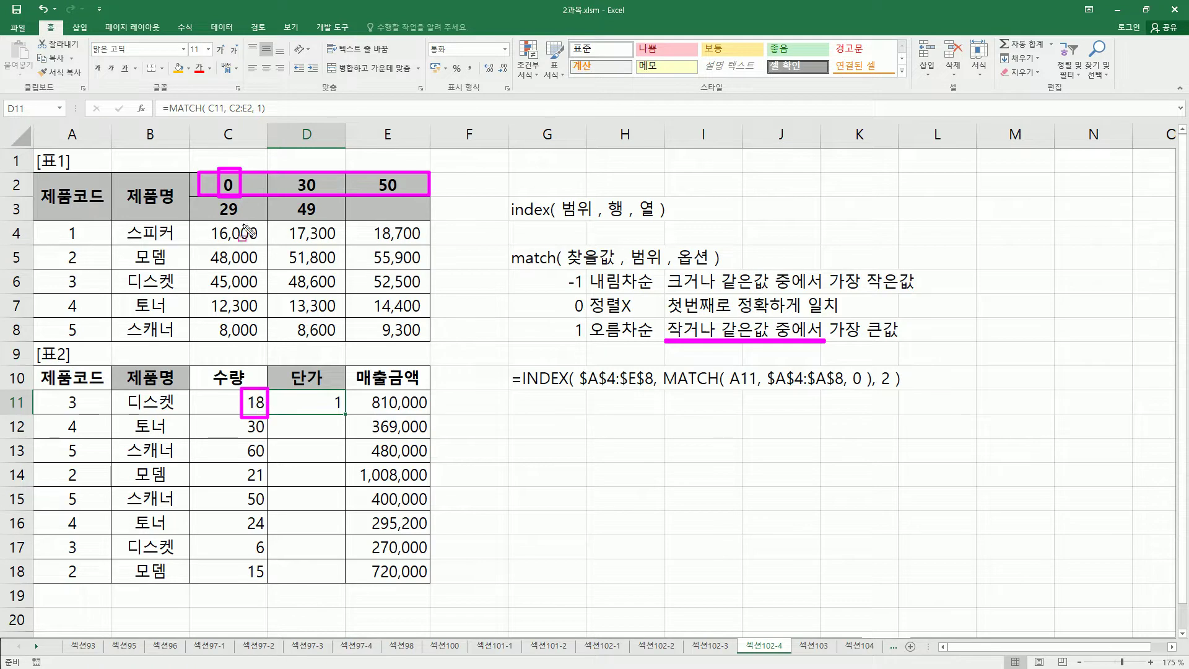
left_click_drag(331, 388, 346, 414)
left_click_drag(303, 417, 304, 582)
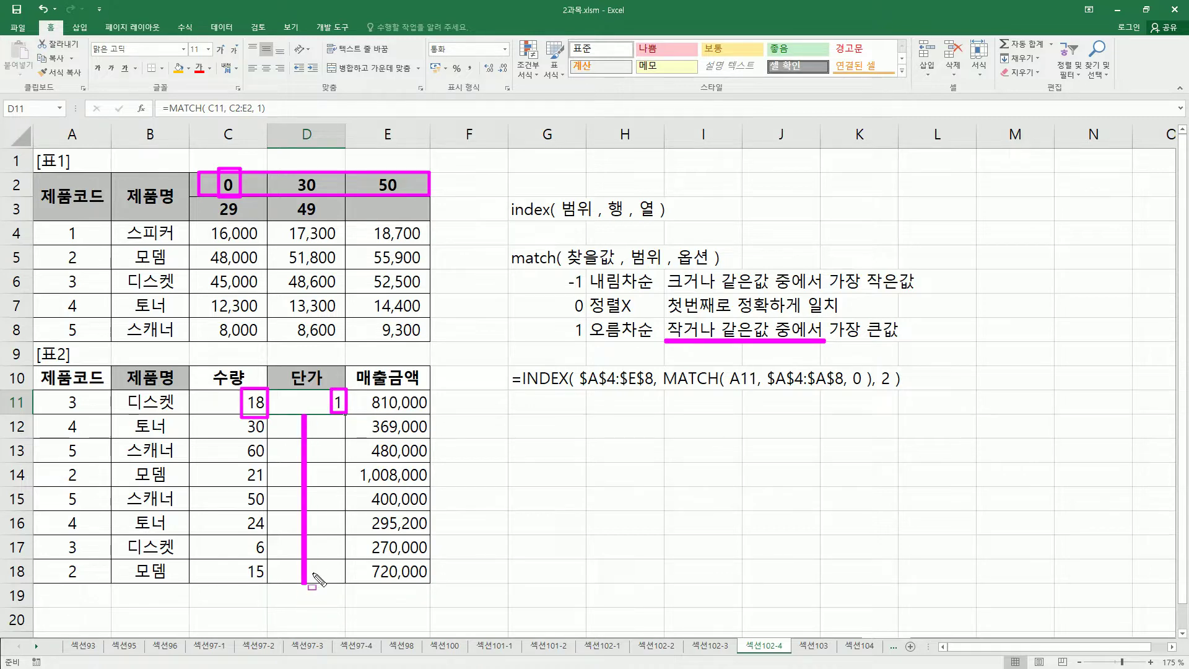
key("Escape")
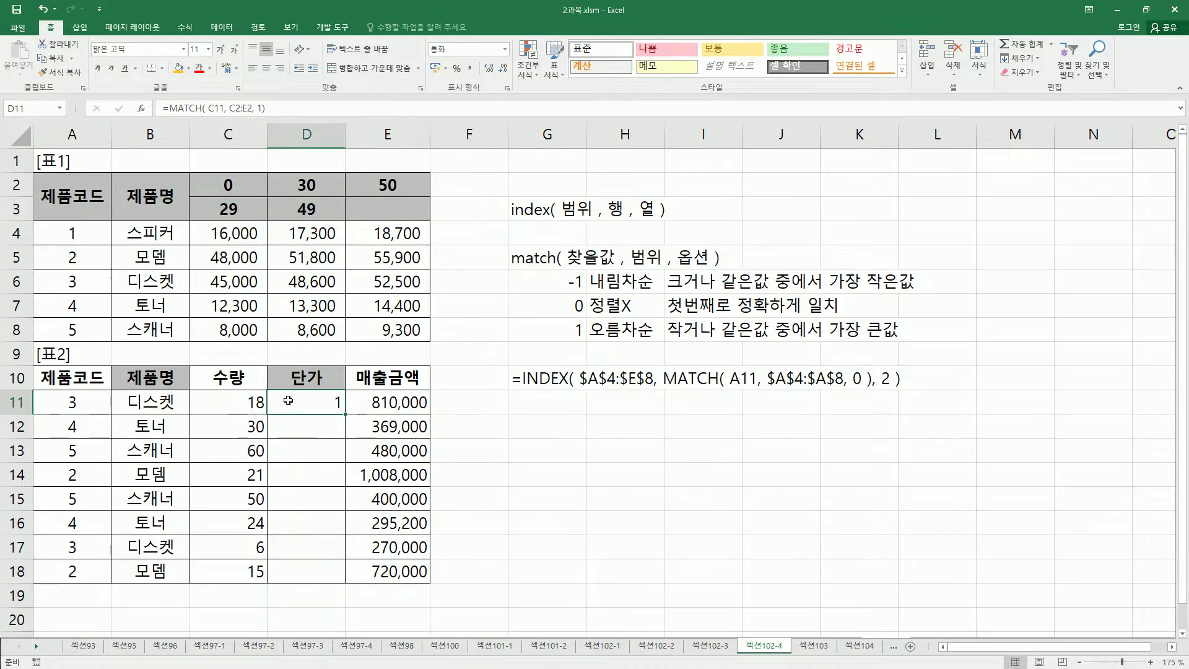
- Frame D11:D13 with the quantities 18, 30 and 60 and the fixed band range C2:E2, and clear the marks
left_click_drag(284, 397, 335, 410)
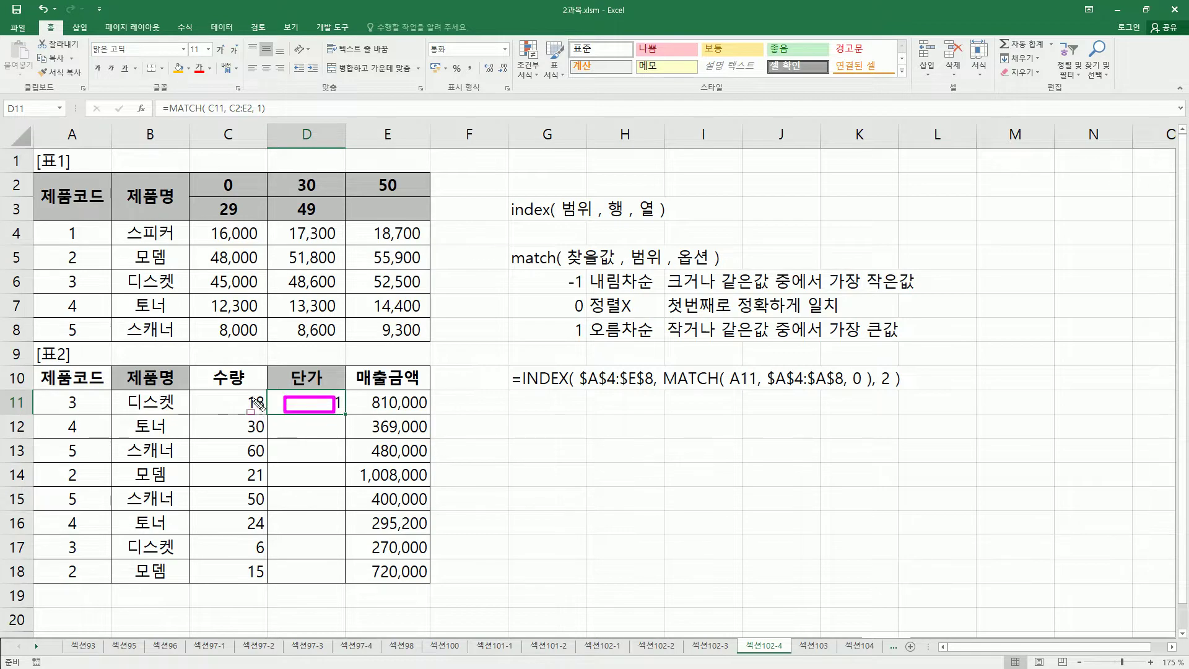
mouse_move(248, 394)
left_mouse_down()
mouse_move(246, 414)
mouse_move(310, 435)
mouse_move(341, 427)
mouse_move(245, 436)
mouse_move(297, 461)
mouse_move(287, 448)
mouse_move(241, 462)
mouse_move(265, 463)
mouse_move(265, 438)
left_mouse_up()
left_click_drag(265, 438, 267, 464)
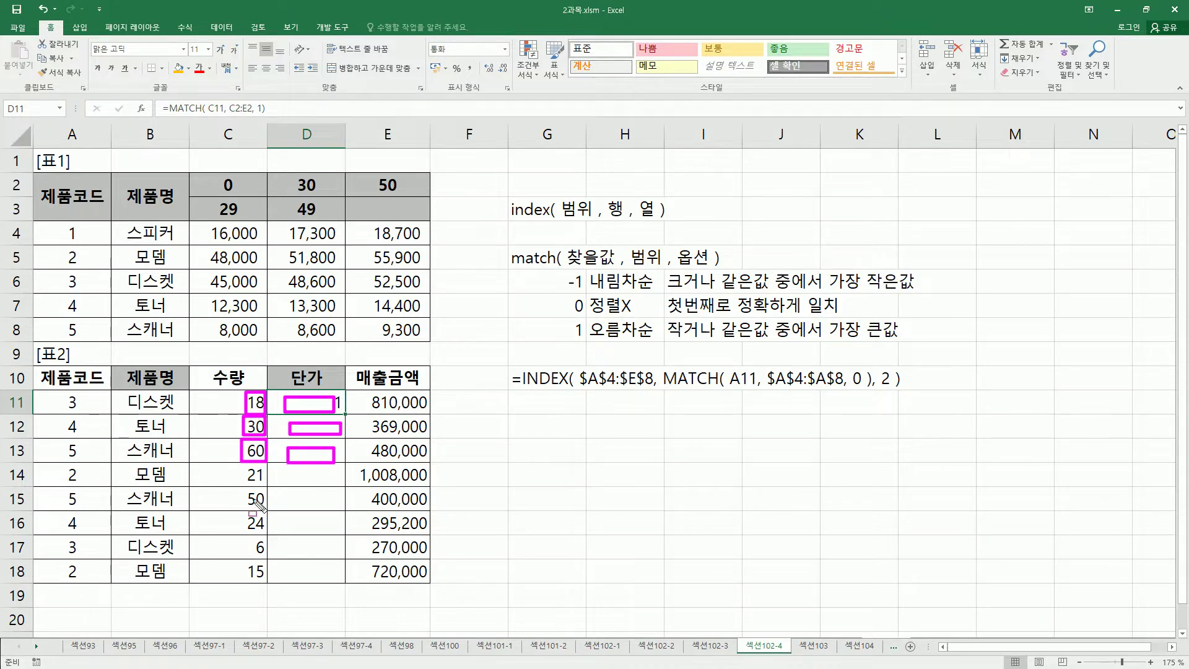
mouse_move(192, 168)
left_mouse_down()
mouse_move(192, 199)
mouse_move(430, 169)
mouse_move(436, 206)
left_mouse_up()
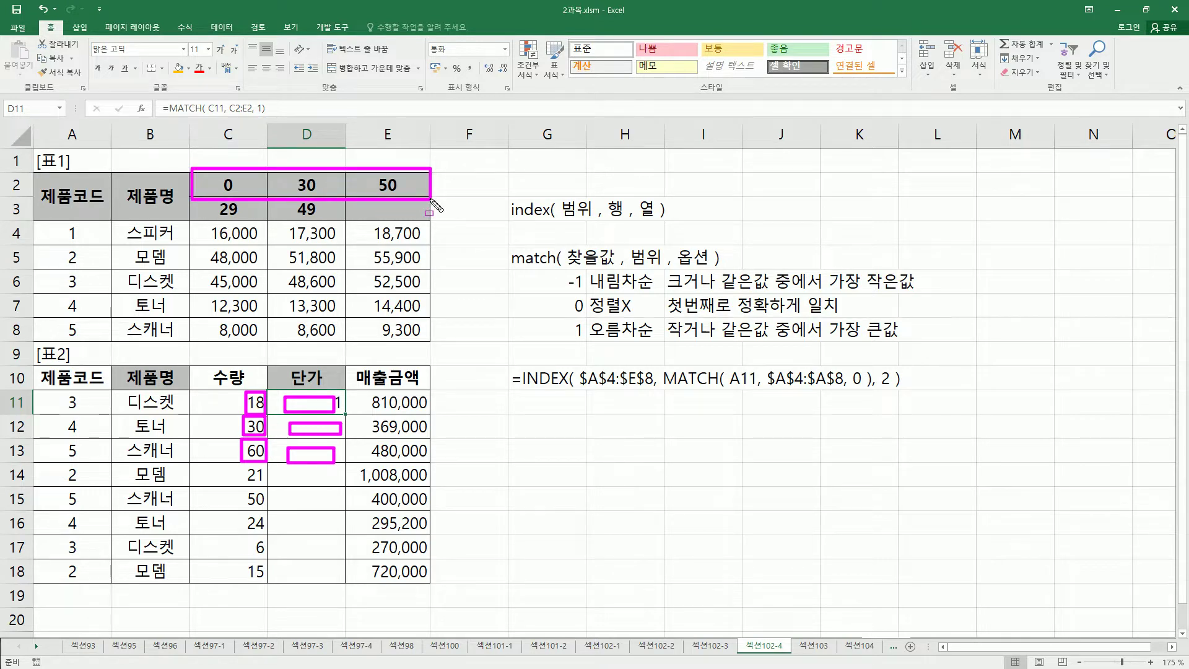
key("Escape")
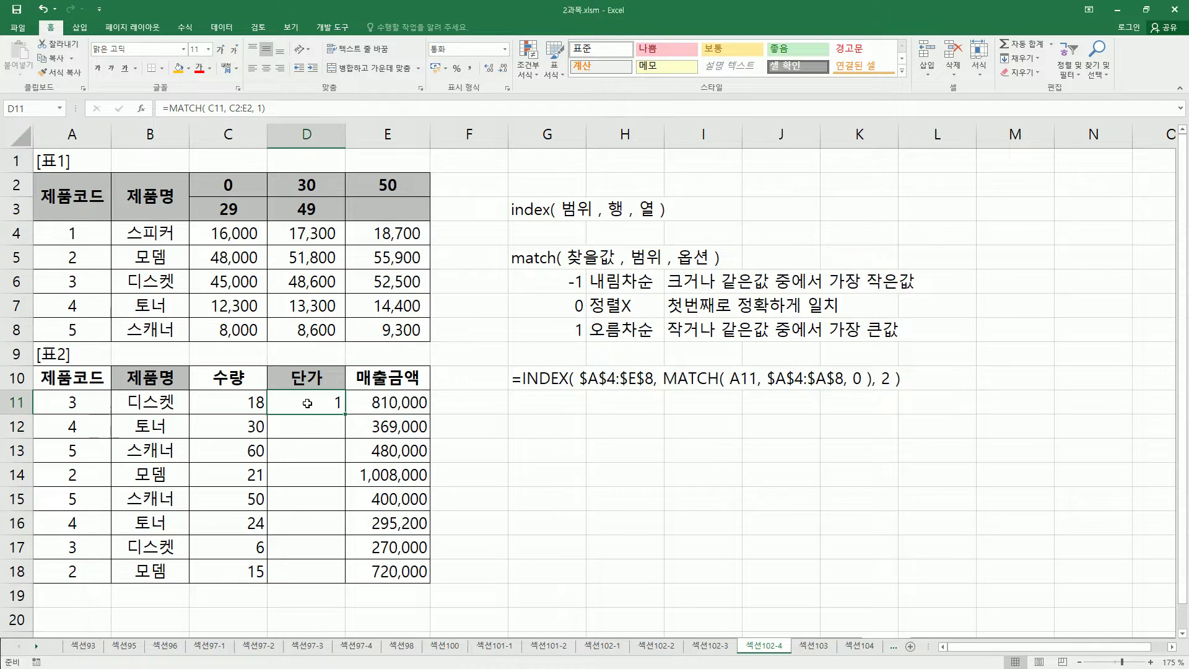
- Make the MATCH lookup range in D11 absolute as $C$2:$E$2 and reselect the cell
double_click(311, 404)
left_click_drag(416, 402, 397, 400)
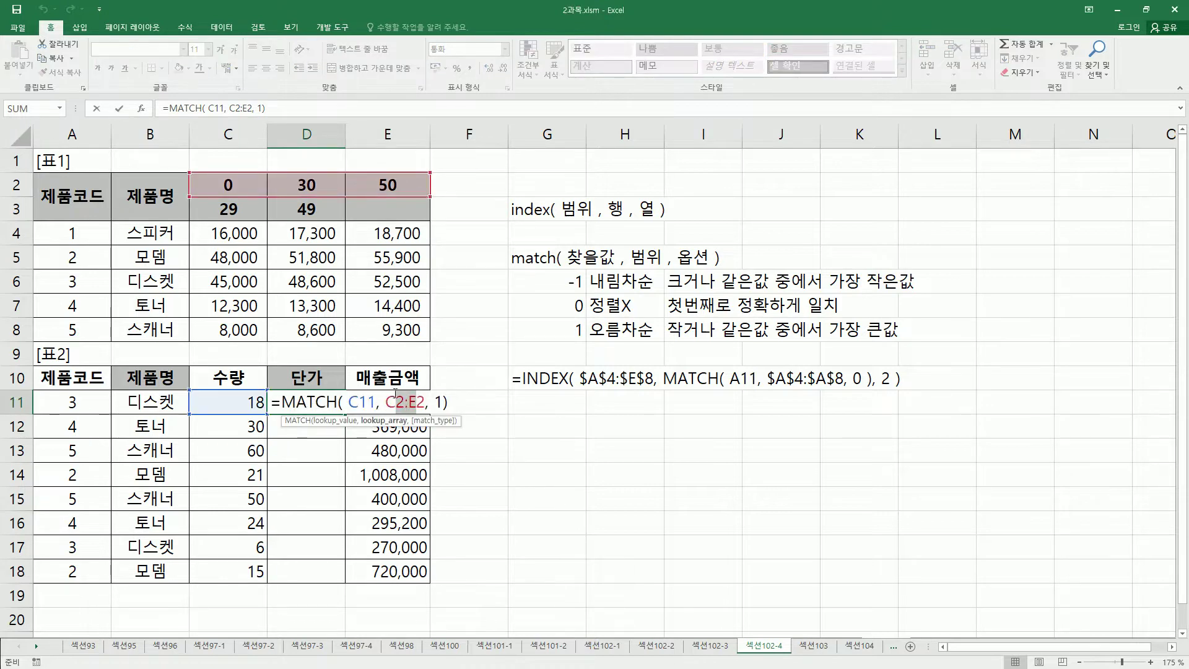
key("F4")
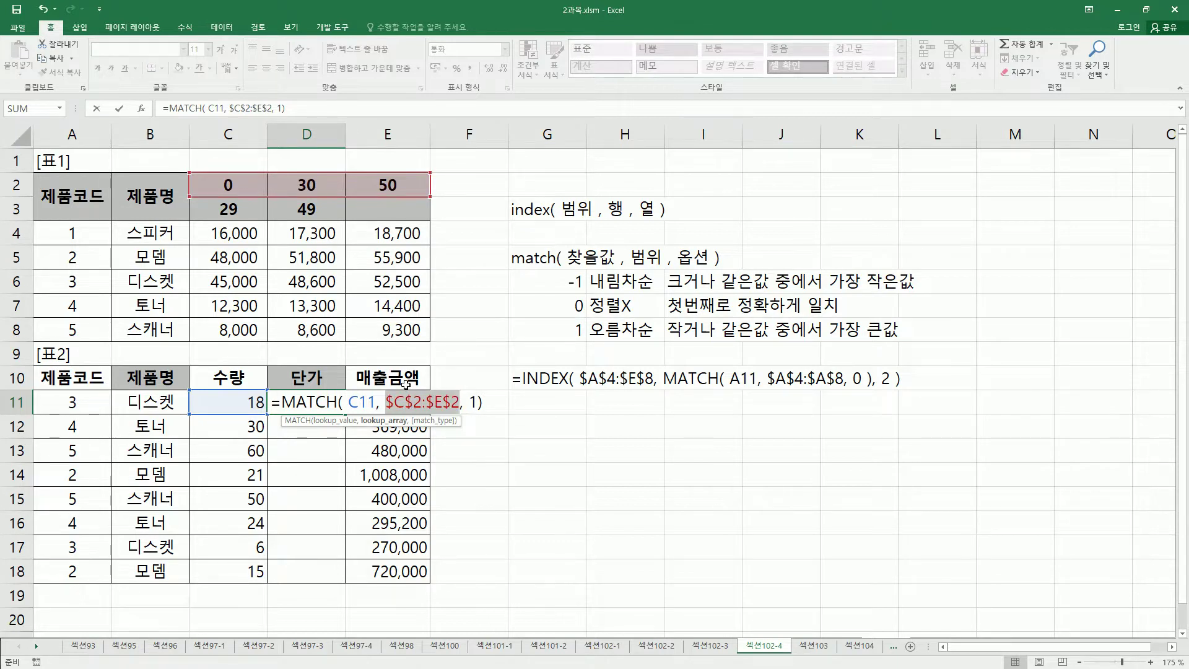
key("Return")
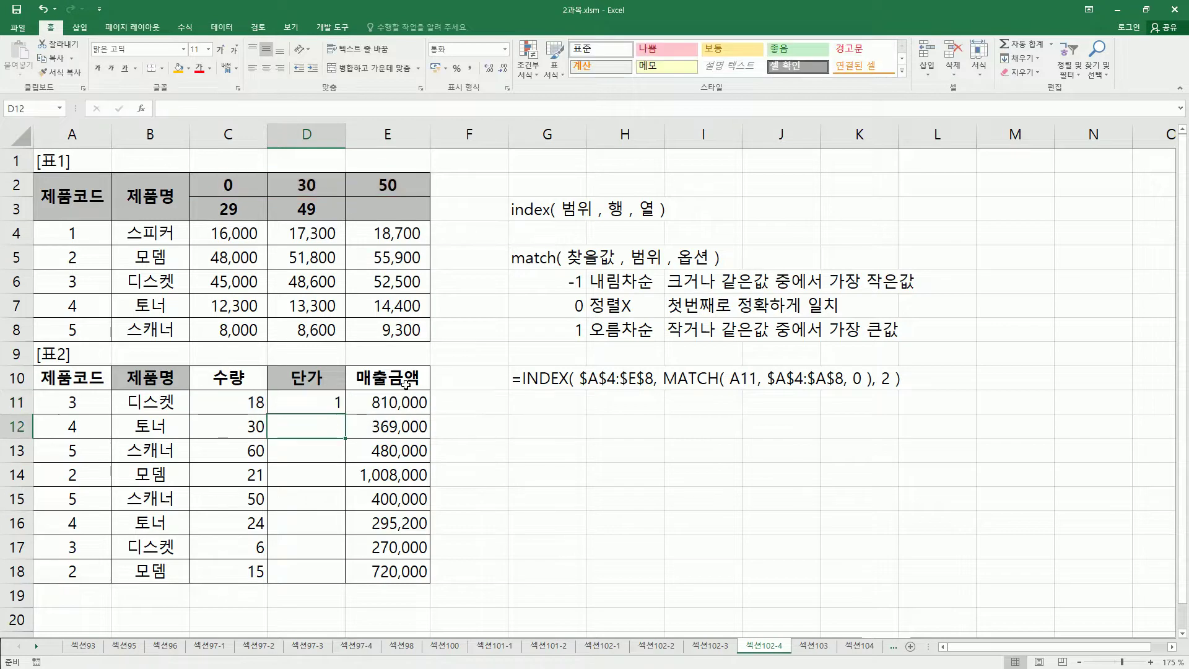
left_click(332, 406)
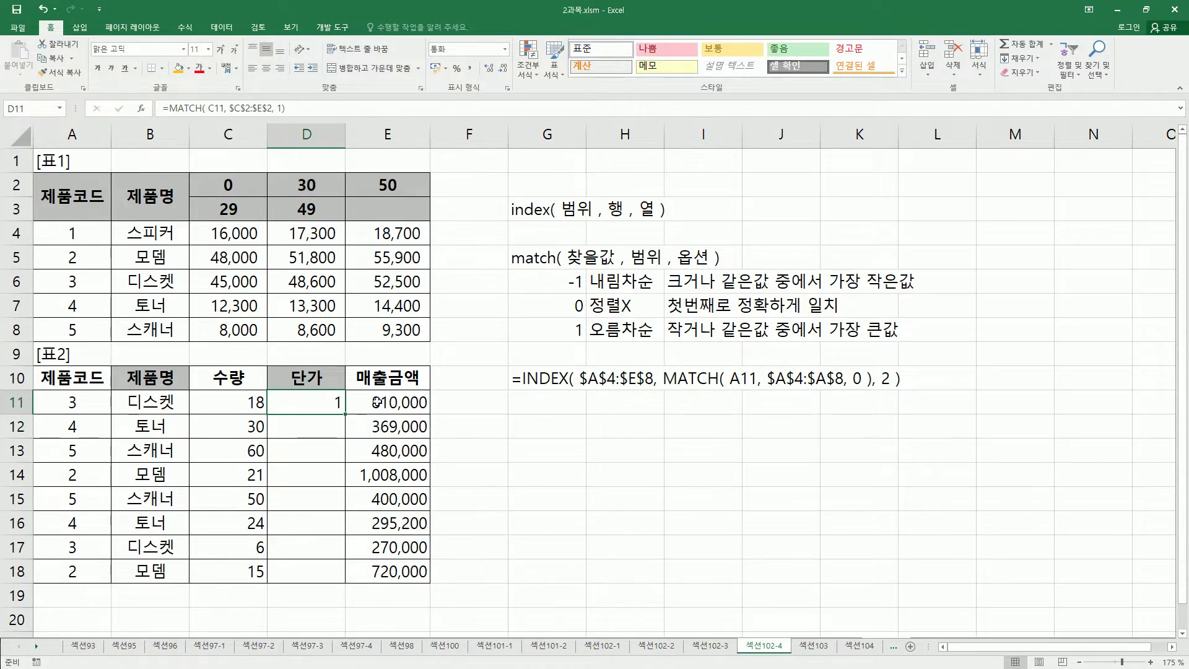
- Fill the D11 MATCH formula down to D18, frame the C2:E2 bands, and mark quantity 30, its band, and its position in D12
left_click_drag(347, 417, 358, 584)
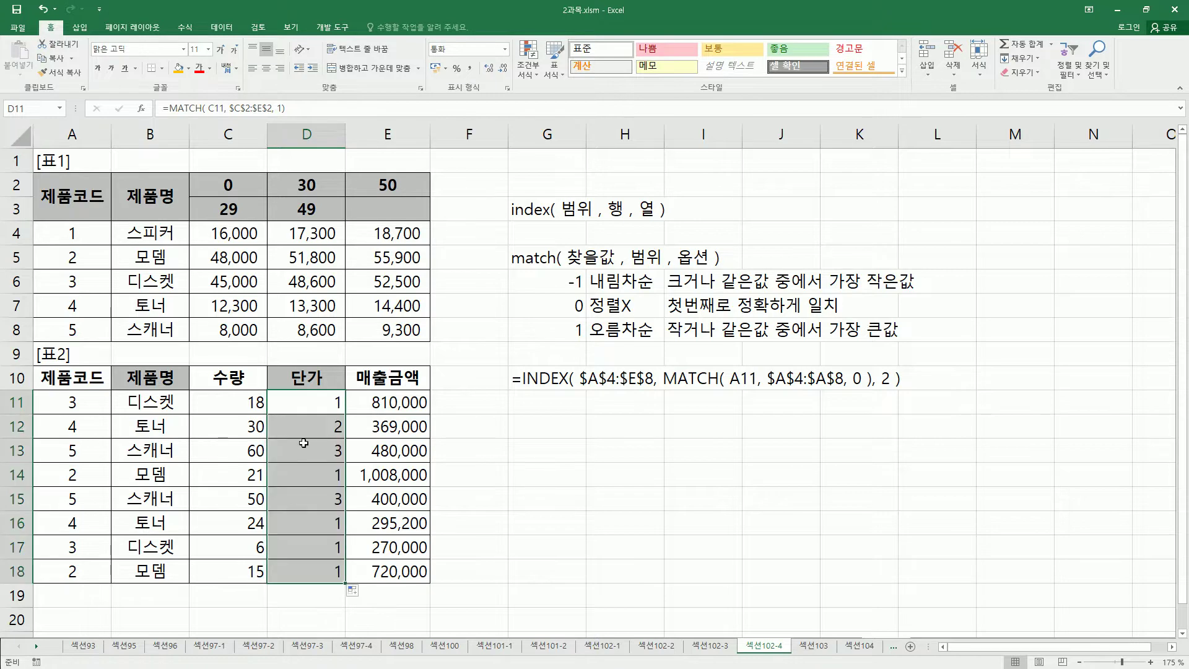
left_click_drag(194, 170, 432, 197)
left_click_drag(242, 432, 265, 433)
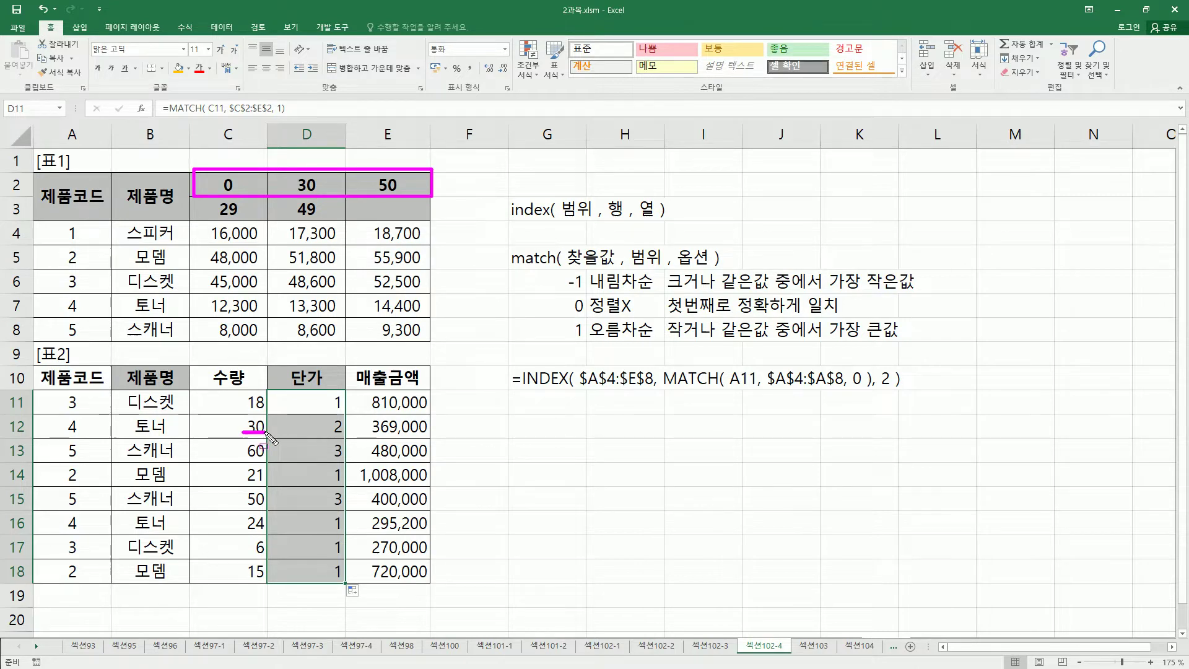
left_click_drag(297, 171, 319, 195)
left_click_drag(327, 434, 349, 435)
- Mark how quantity 60 matches the 50 band by highlighting 작거나 같은값 중에서 and 가장 큰값, ticking 0, 30 and 50, and underlining D13
mouse_move(246, 461)
left_mouse_down()
mouse_move(272, 461)
mouse_move(245, 438)
left_mouse_up()
key("ctrl+z")
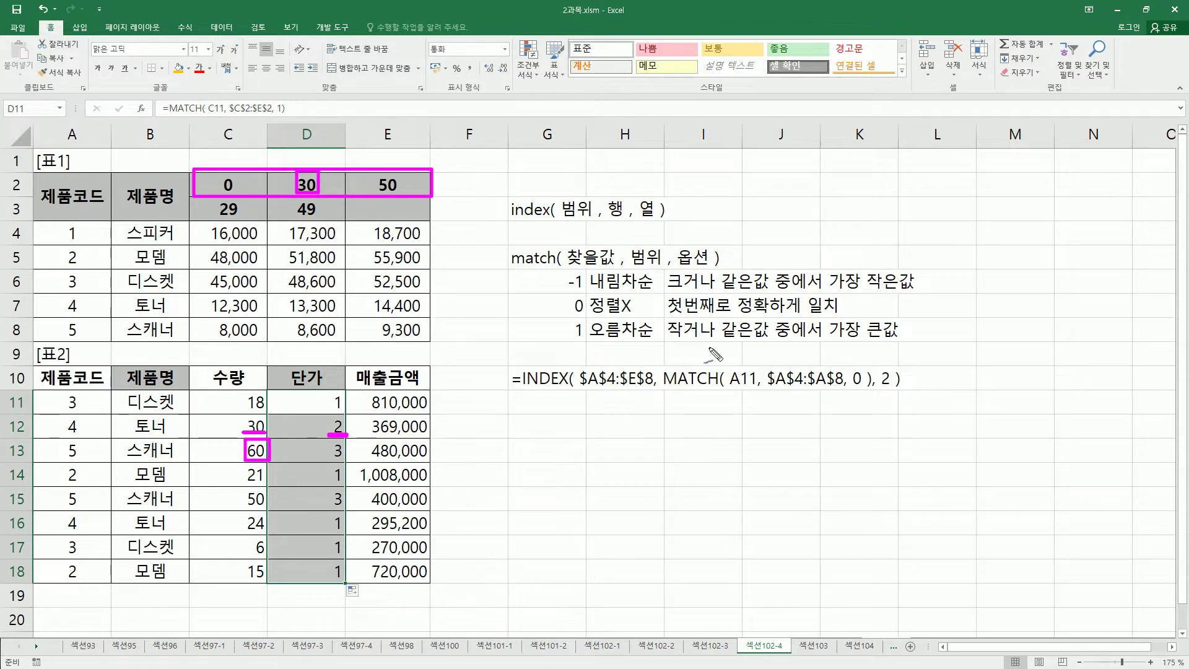
left_click_drag(666, 345, 813, 342)
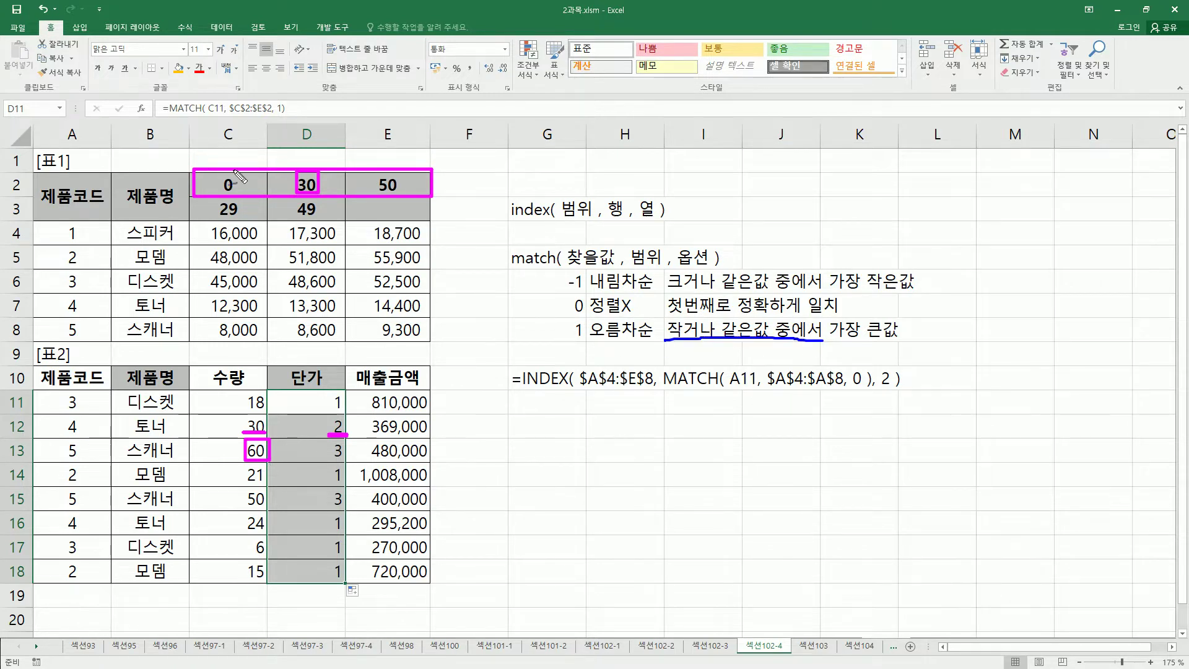
left_click_drag(235, 163, 312, 150)
left_click_drag(386, 161, 397, 150)
mouse_move(895, 348)
left_mouse_down()
mouse_move(827, 358)
mouse_move(886, 307)
mouse_move(881, 348)
left_mouse_up()
mouse_move(406, 198)
left_mouse_down()
mouse_move(379, 180)
mouse_move(408, 182)
mouse_move(404, 204)
left_mouse_up()
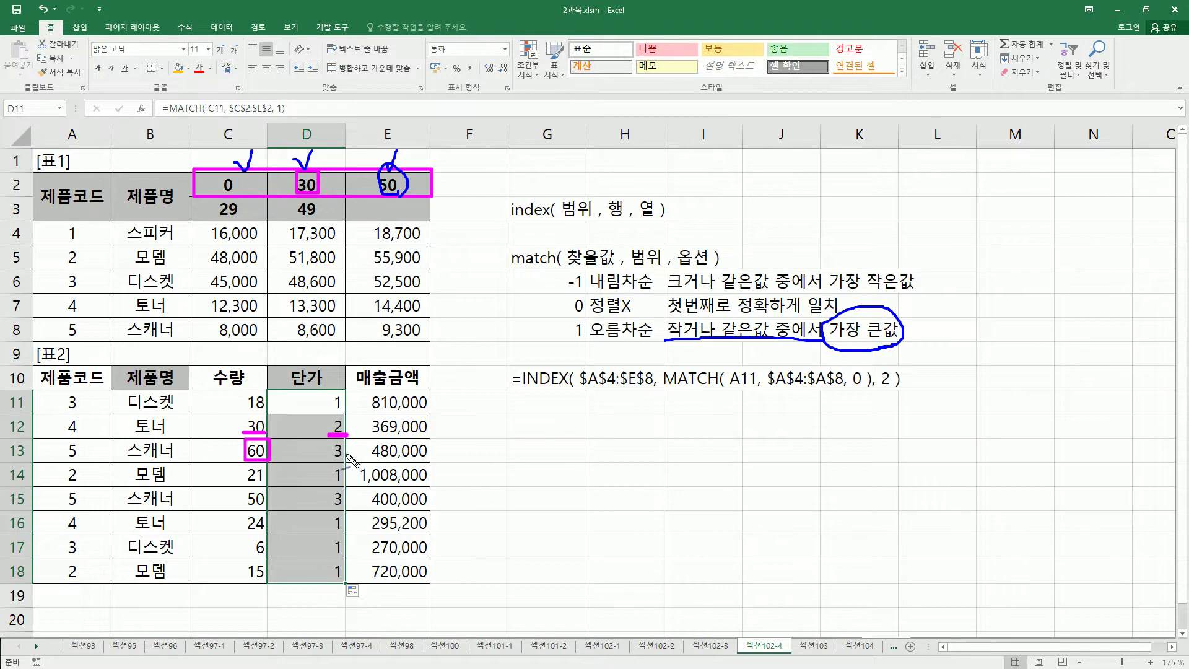
left_click_drag(335, 456, 345, 454)
- Mark how quantity 21 matches the 0 band, frame the quantities in C11:C18, and clear all marks
mouse_move(241, 487)
left_mouse_down()
mouse_move(273, 487)
mouse_move(273, 465)
left_mouse_up()
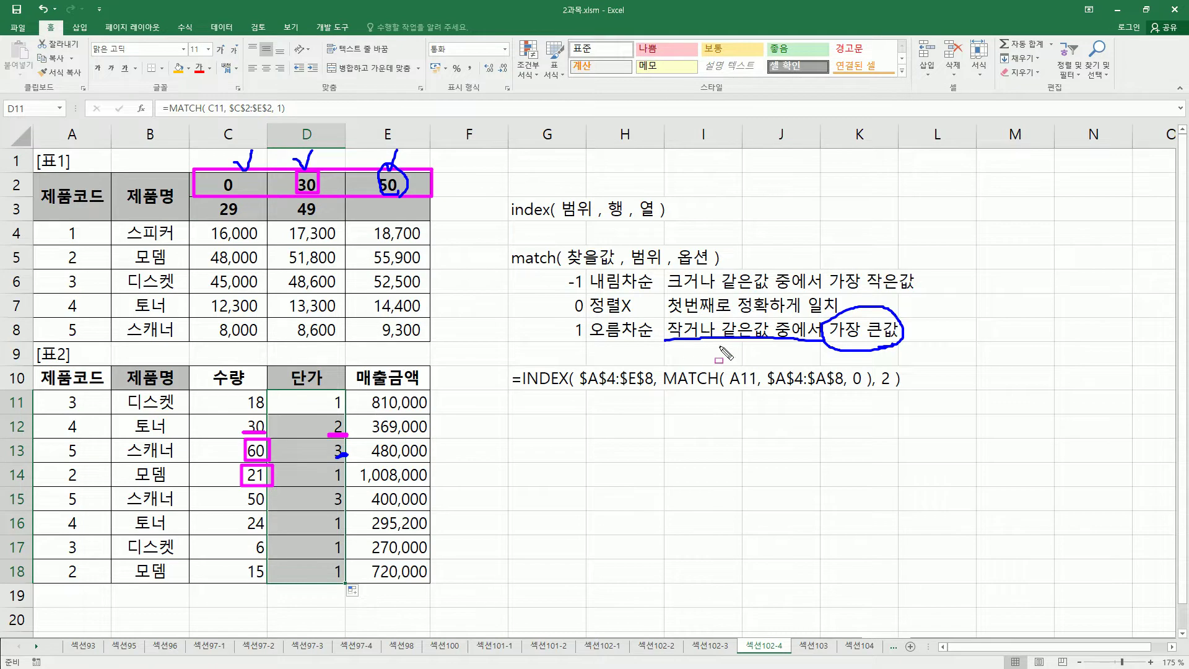
left_click_drag(221, 172, 235, 197)
left_click_drag(330, 483, 358, 483)
mouse_move(237, 390)
left_mouse_down()
mouse_move(245, 464)
mouse_move(272, 495)
mouse_move(235, 586)
left_mouse_up()
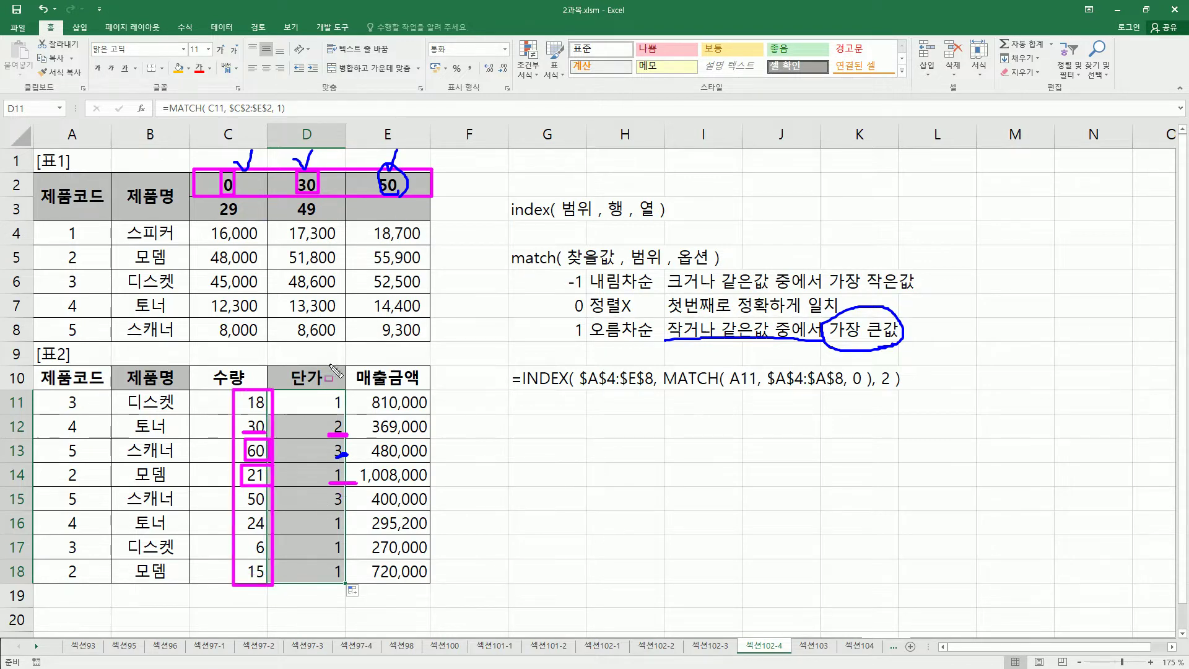
key("Escape")
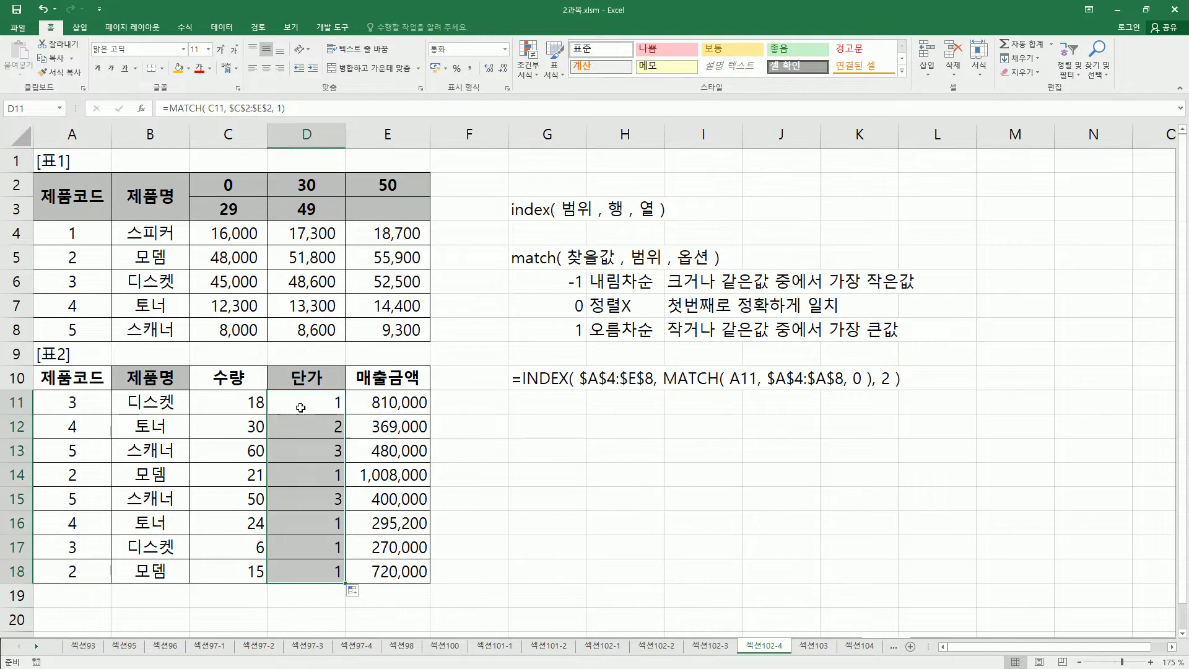
- Frame 열 in the index syntax, clear the mark, and cut the MATCH expression after the equals sign in D11
mouse_move(639, 196)
left_mouse_down()
mouse_move(647, 228)
mouse_move(656, 211)
left_mouse_up()
key("Escape")
double_click(314, 402)
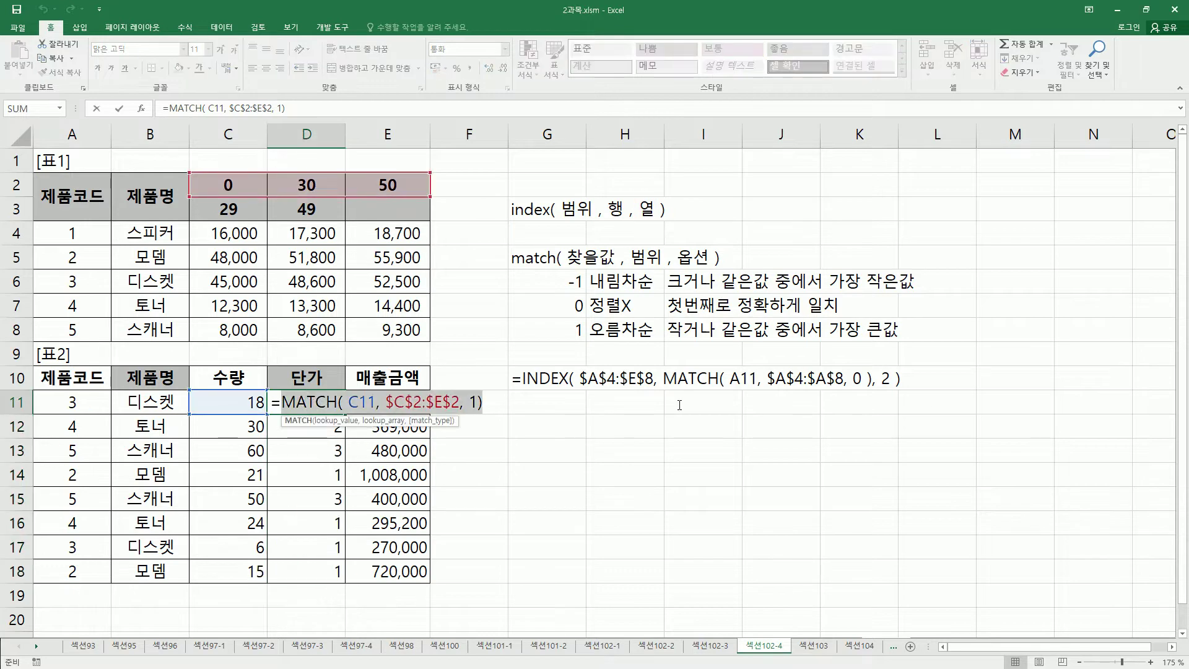
key("End")
key("BackSpace")
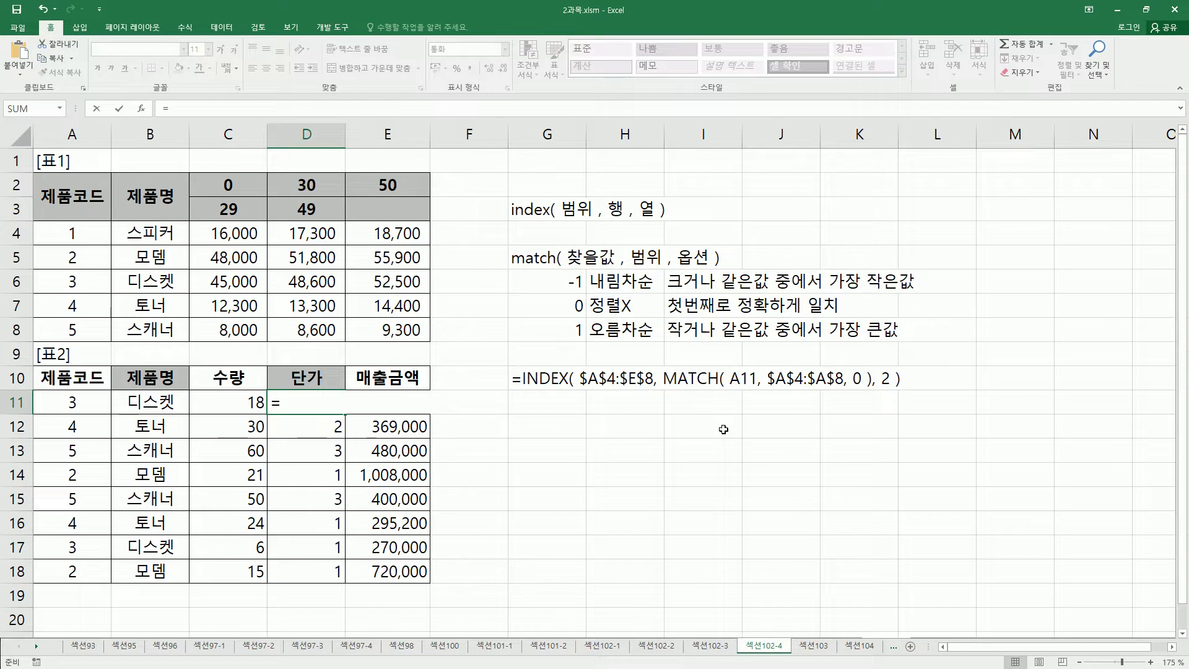
- Mark 행 in the index syntax, the product codes in both tables, and the MATCH part of the sample formula, and clear the marks
left_click_drag(608, 186, 624, 229)
mouse_move(63, 389)
left_mouse_down()
mouse_move(79, 408)
mouse_move(85, 588)
left_mouse_up()
left_click_drag(56, 217, 93, 337)
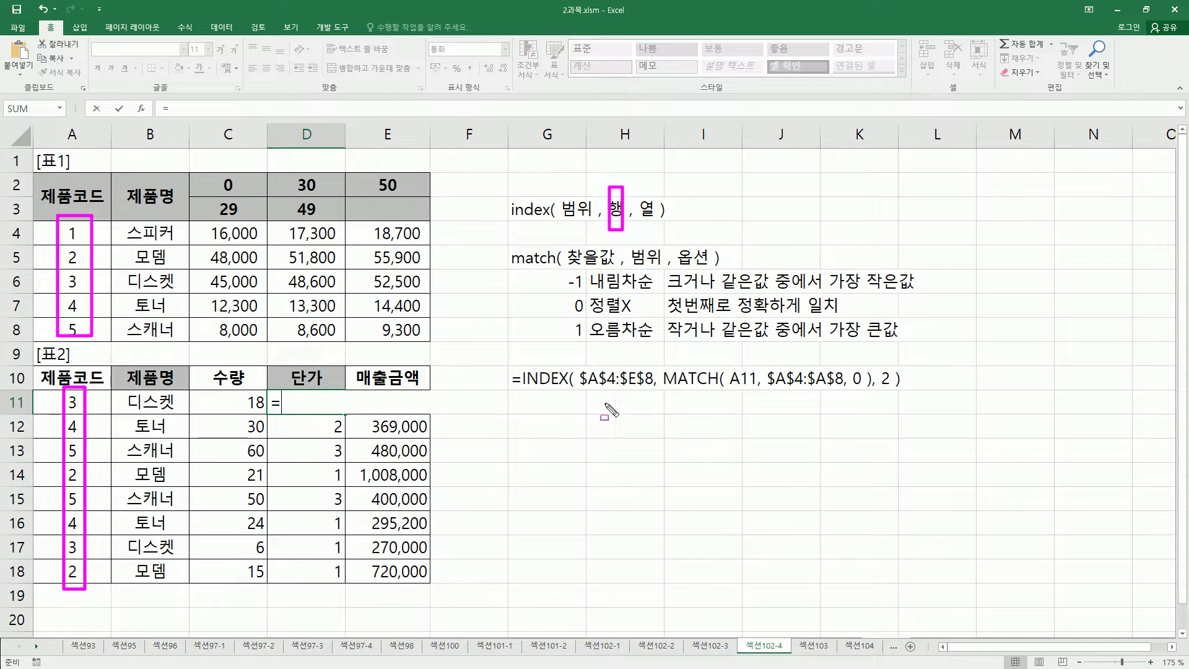
left_click_drag(667, 389, 866, 389)
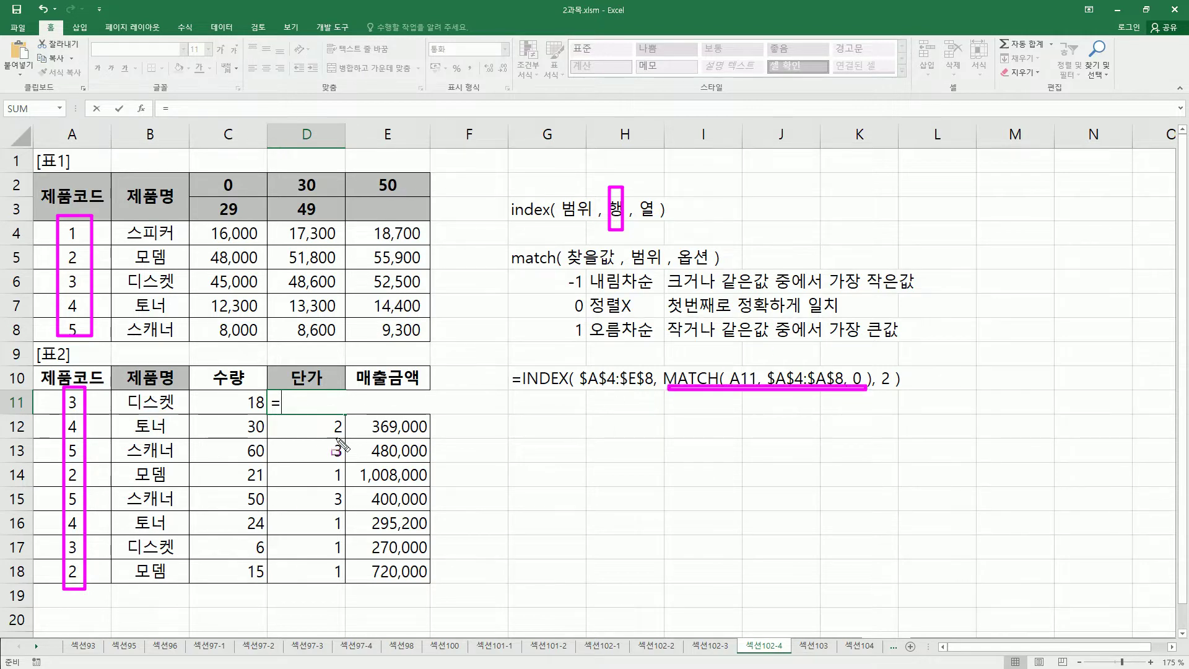
key("Escape")
- Start a MATCH formula in D11 with A11 as the lookup value and A4:A8 as the lookup range
type("ma")
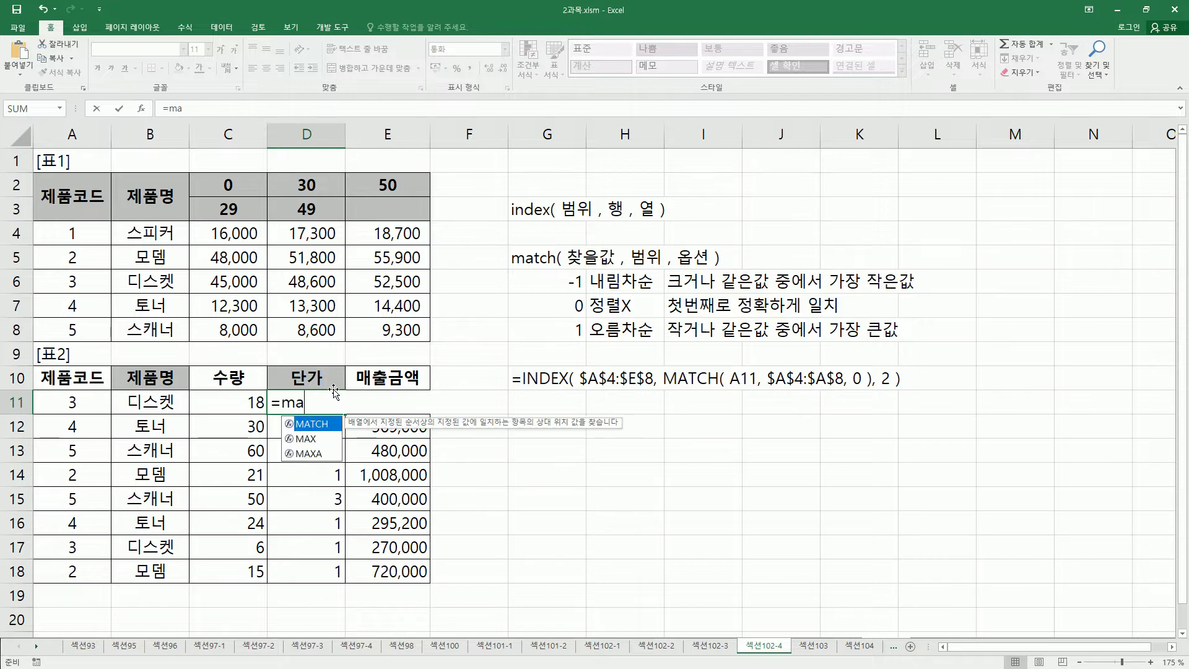
key("Tab")
left_click(95, 402)
type(",")
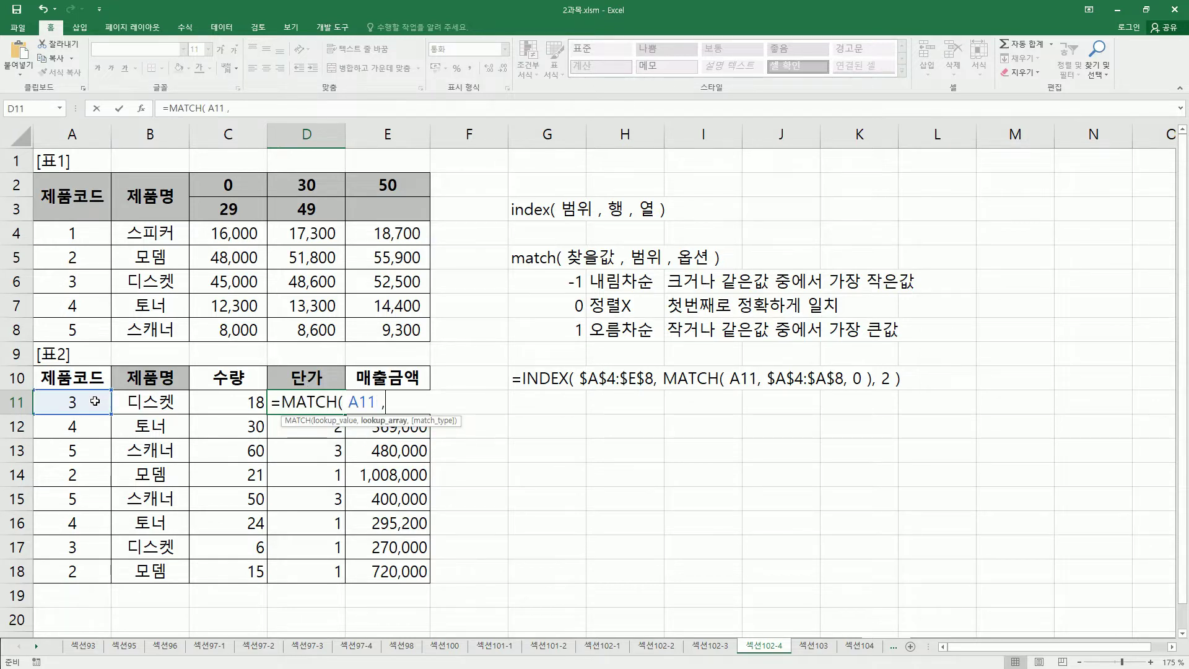
left_click_drag(72, 234, 77, 338)
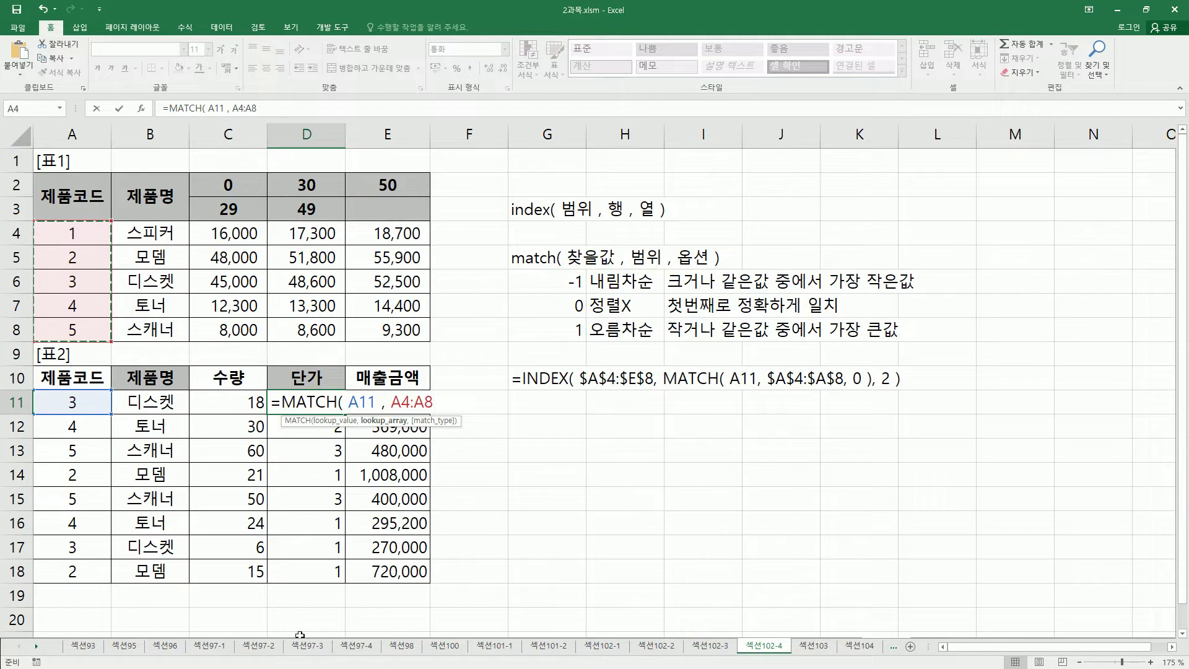
- Frame the product codes in [표1], clear the marks, and make the lookup range absolute as $A$4:$A$8
left_click_drag(39, 218, 99, 327)
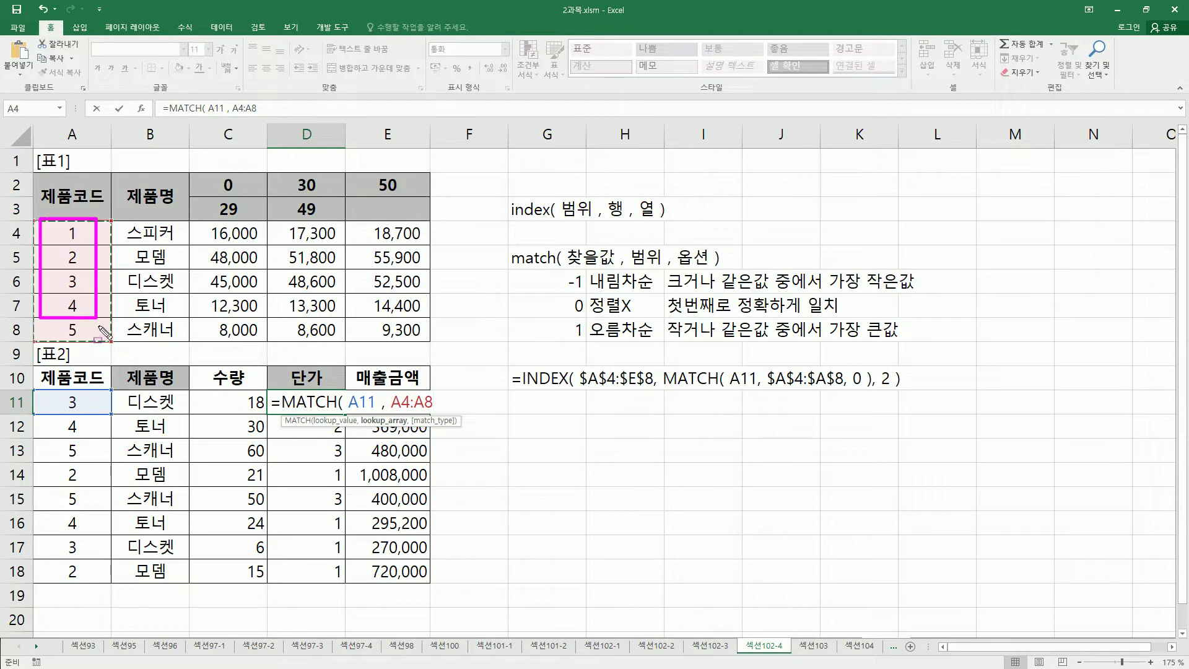
left_click_drag(47, 227, 93, 342)
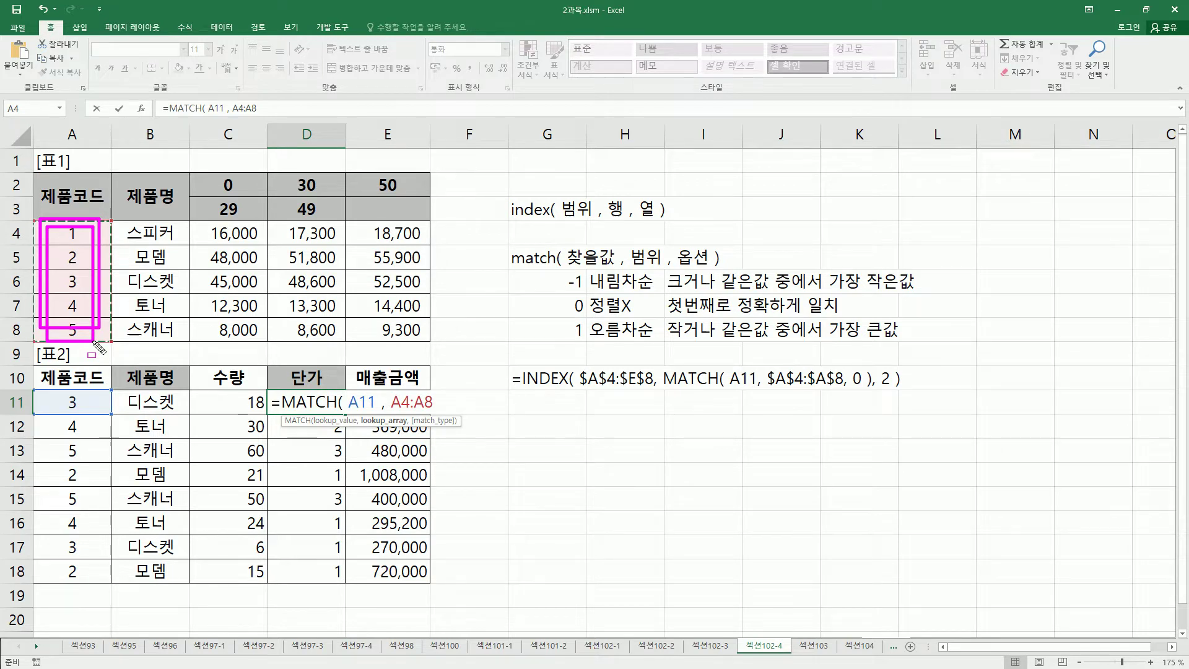
left_click_drag(392, 409, 431, 410)
key("Escape")
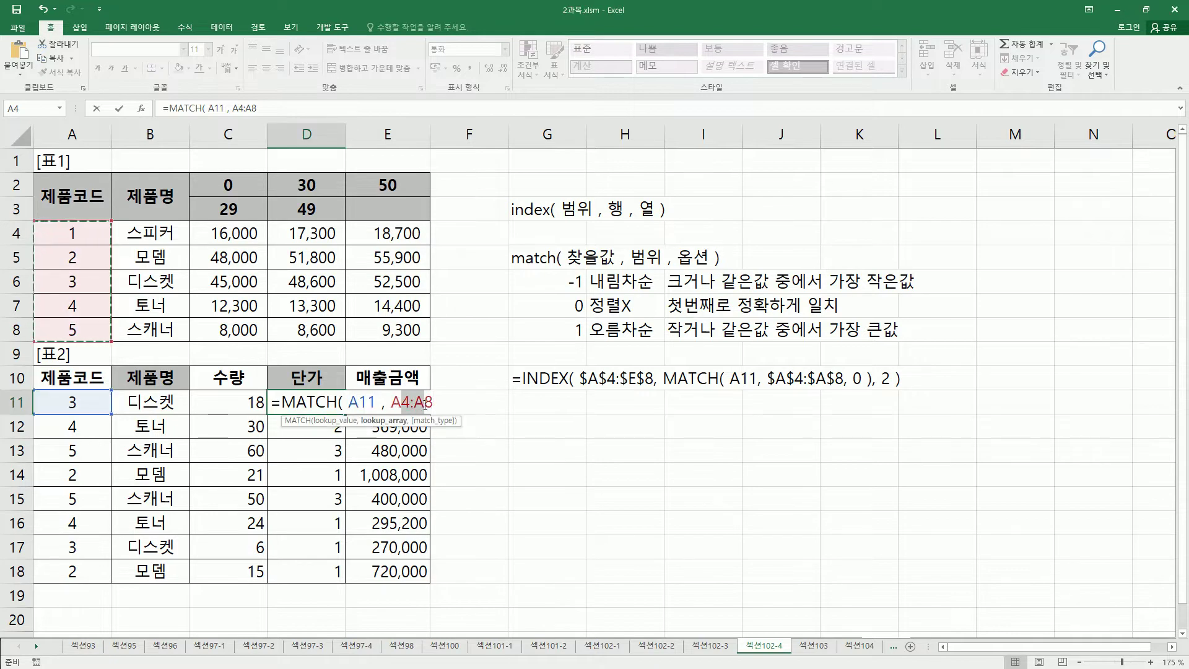
key("F4")
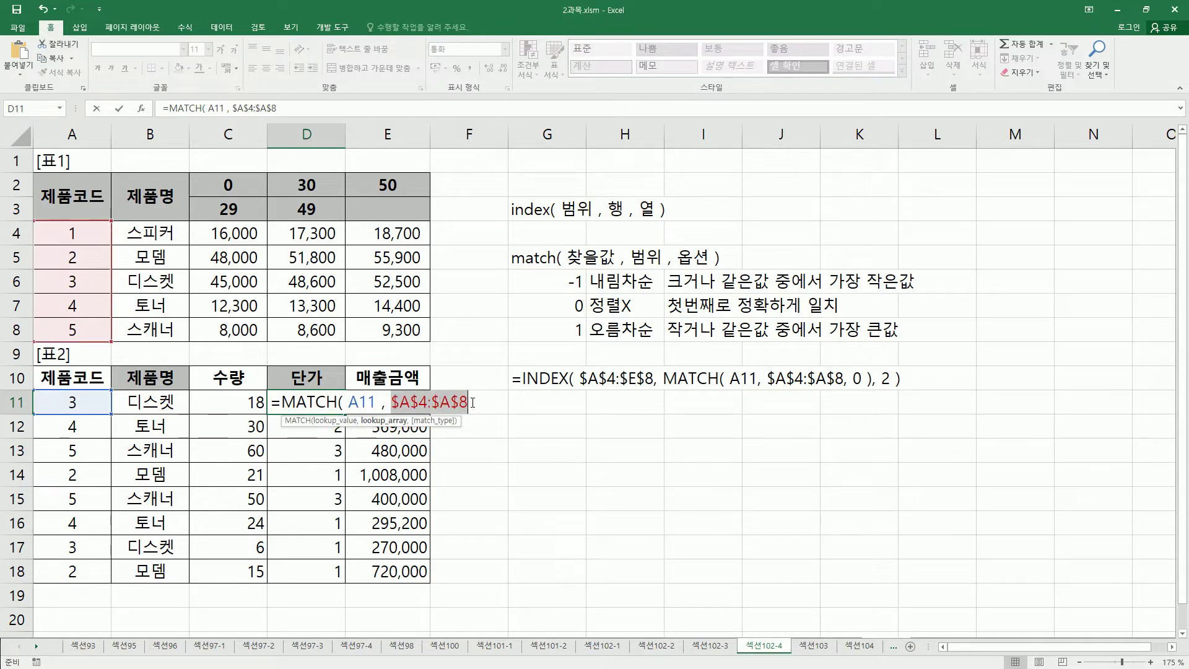
type(",")
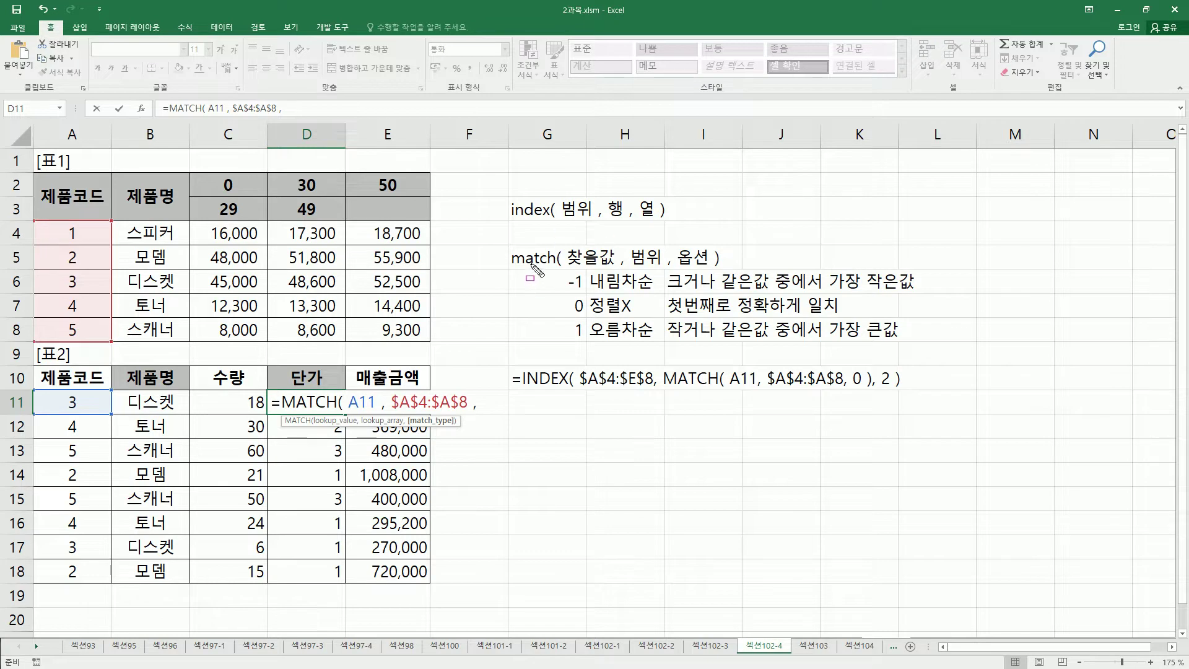
- Frame the ascending product codes in A4:A8, clear the mark, and enter 1 as the match type
left_click_drag(39, 222, 105, 347)
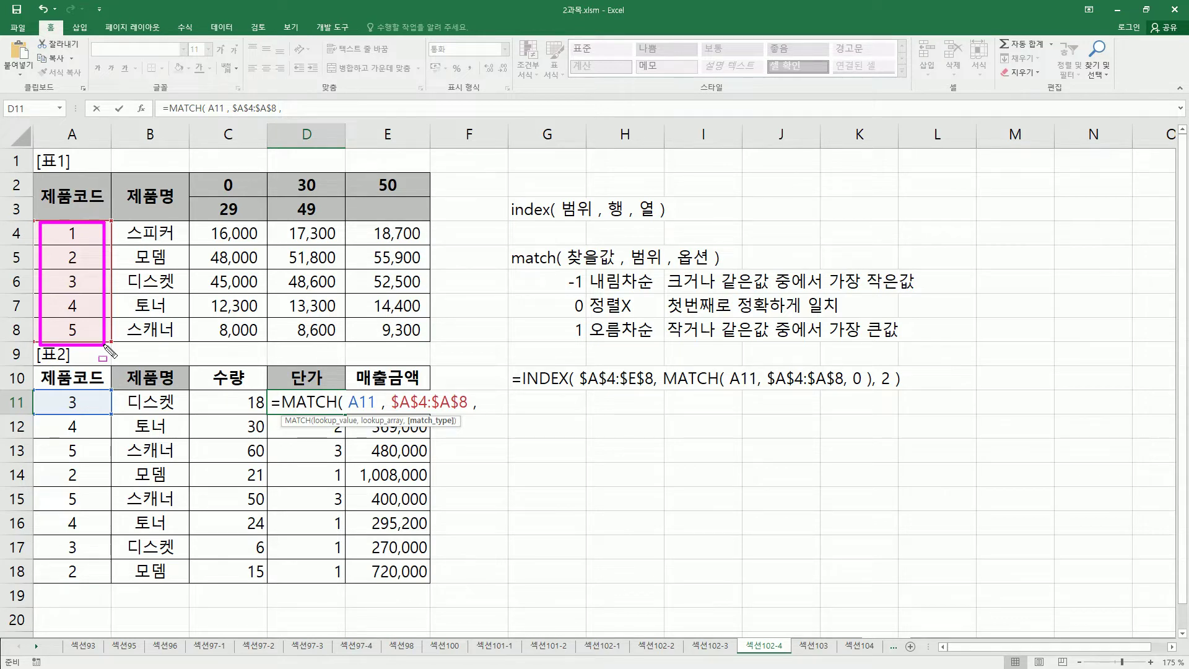
key("Escape")
left_click(499, 402)
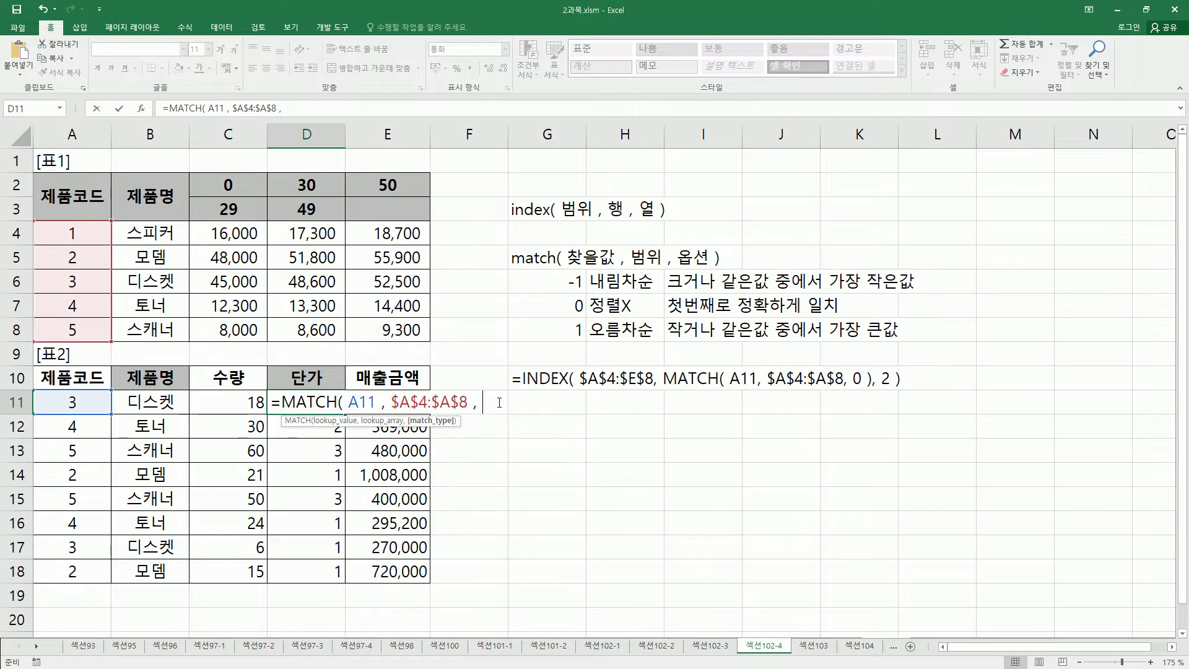
type("1")
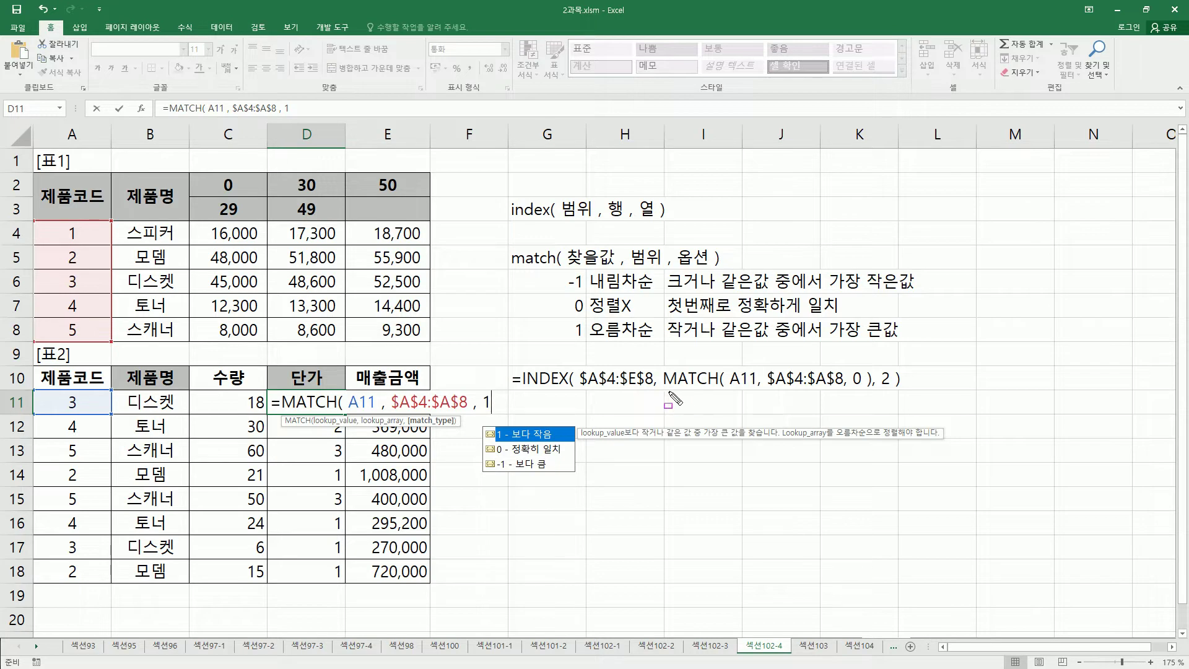
- Mark the MATCH part and its option 0 in the sample formula, clear the marks, and complete D11 as =MATCH(A11, $A$4:$A$8, 1)
left_click_drag(666, 391, 875, 392)
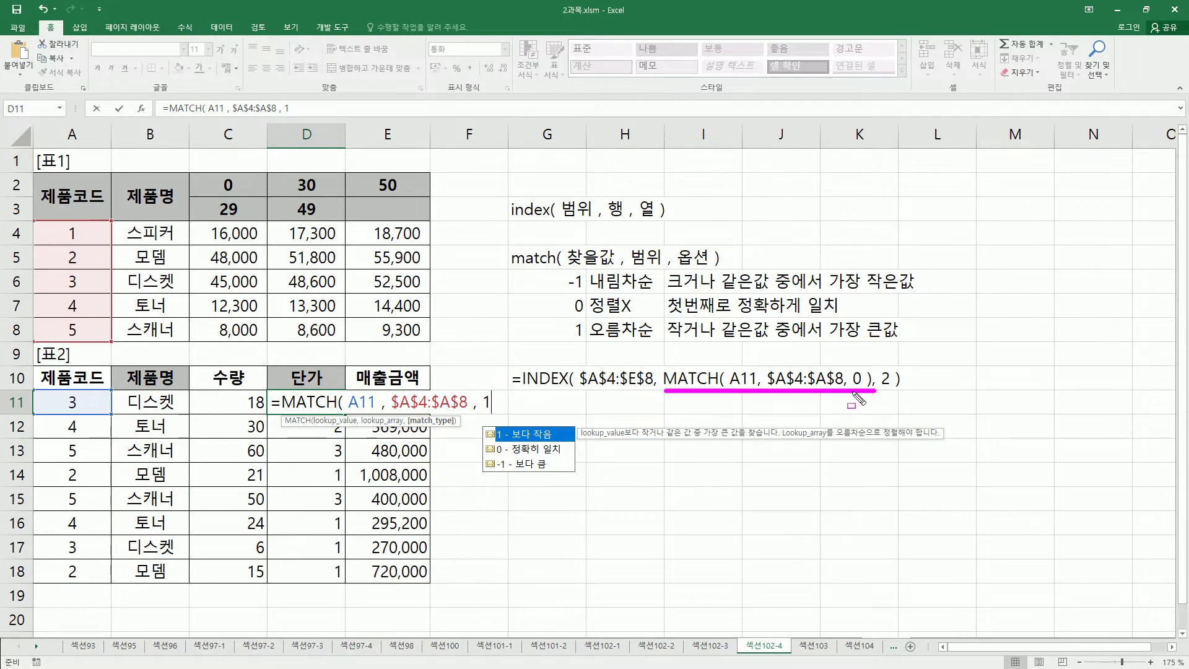
left_click_drag(855, 375, 869, 402)
key("Escape")
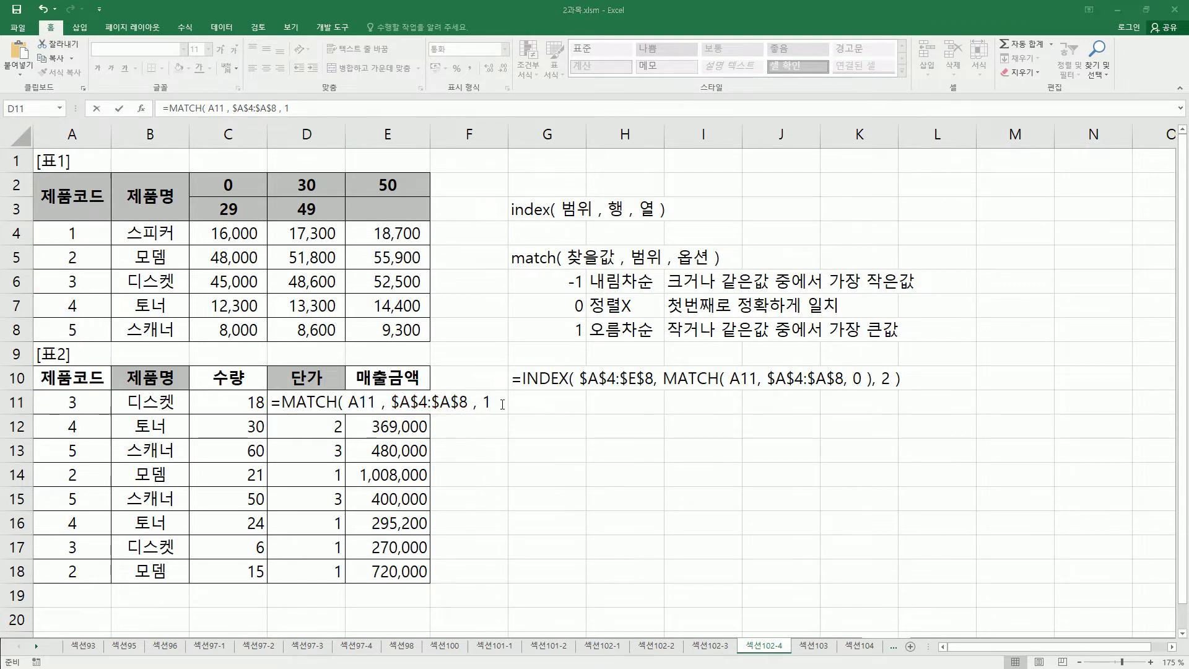
type(")")
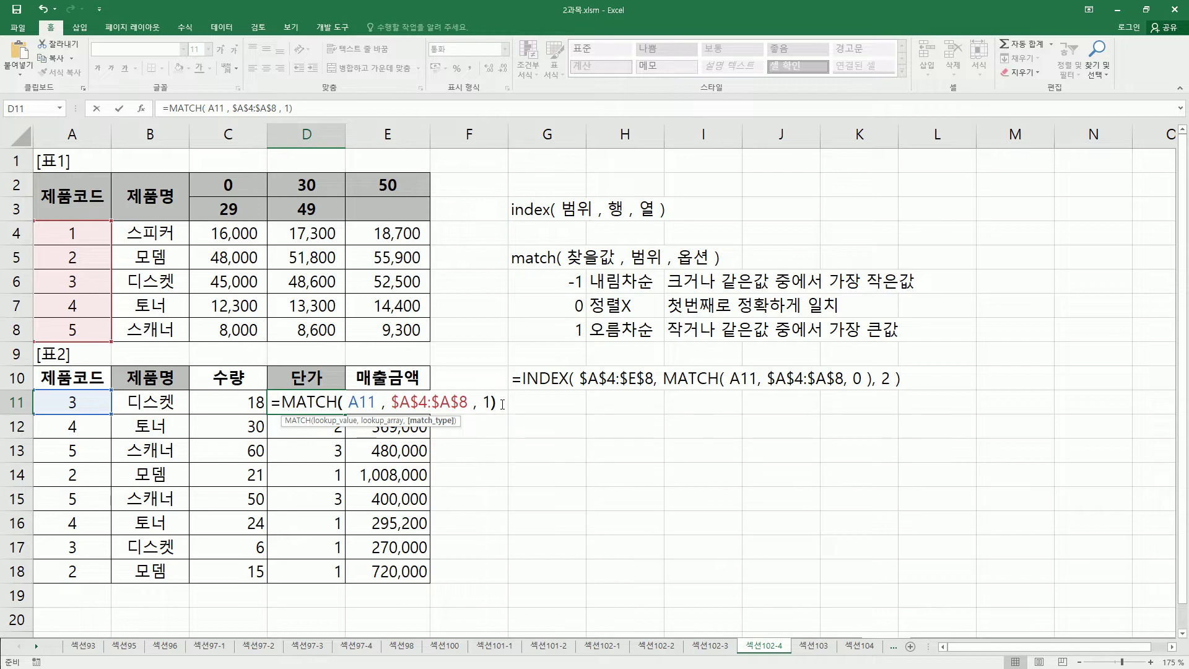
key("Return")
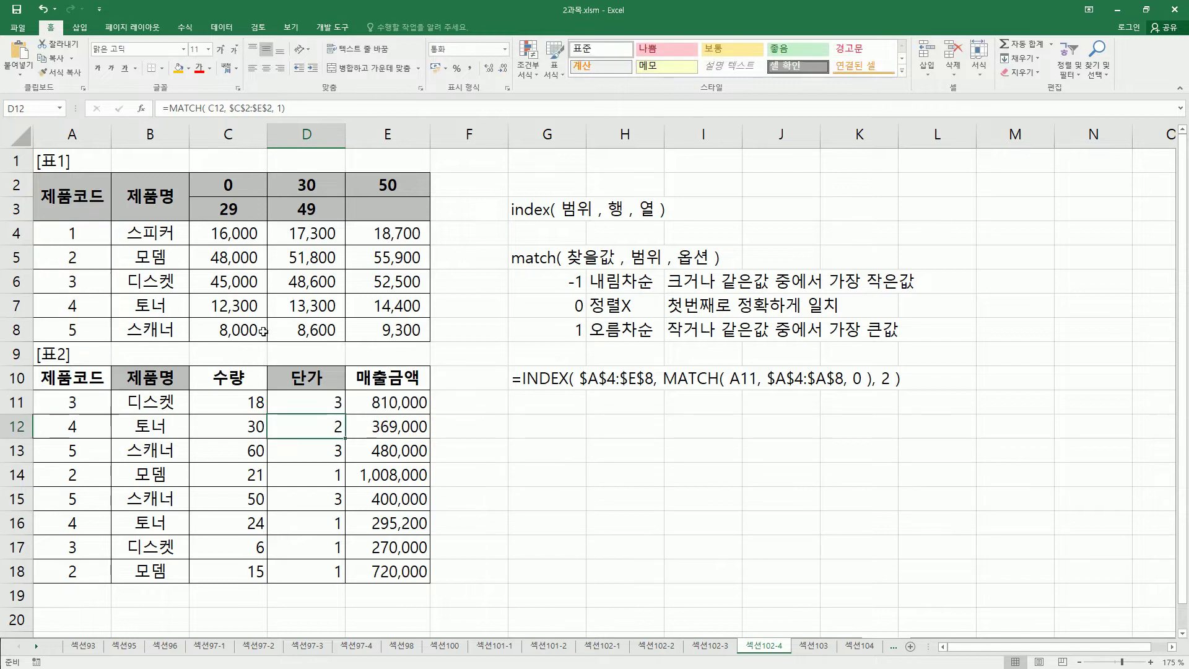
- Fill the product-code MATCH formula in D11 down to D18, frame the filled cells, and clear the frame
left_click(323, 406)
left_click_drag(345, 414, 345, 573)
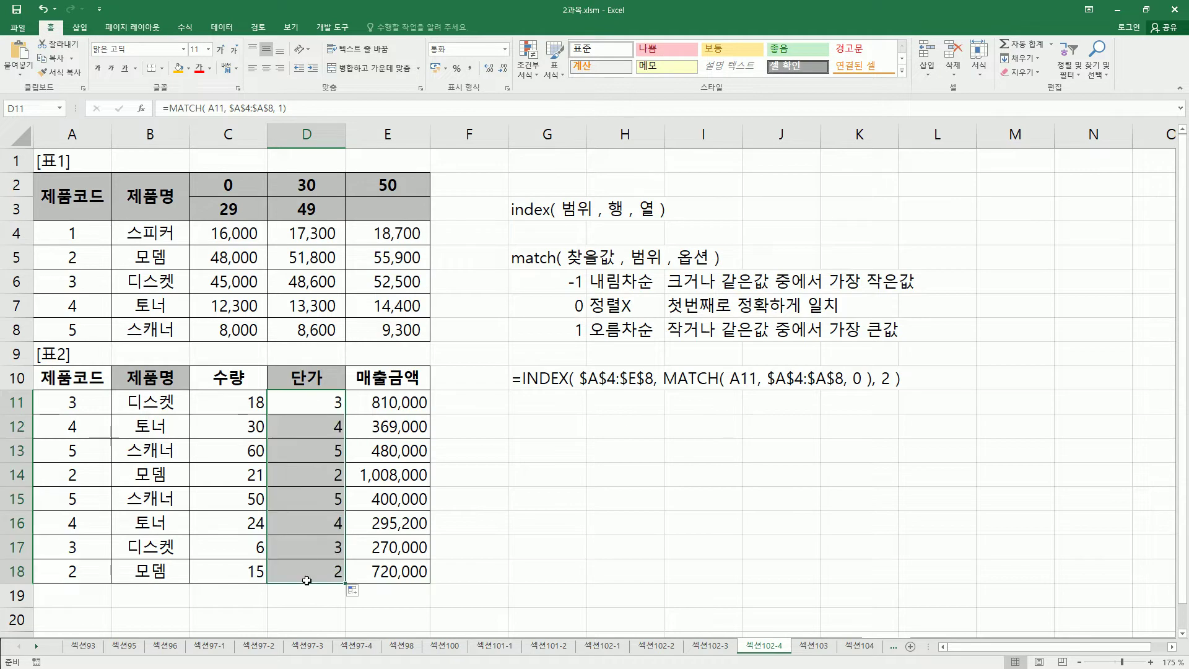
left_click_drag(318, 389, 354, 589)
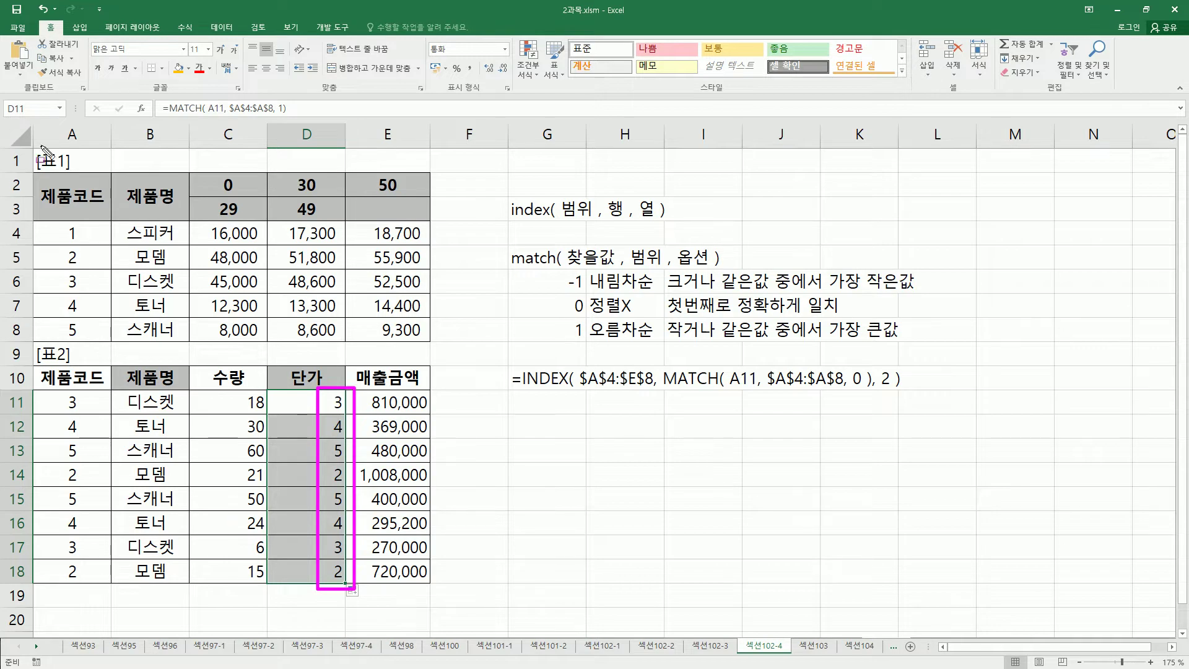
key("Escape")
- Open the D11 formula, underline the MATCH expression, frame its match type 1, and clear the marks
double_click(325, 403)
key("ctrl+2")
left_click_drag(282, 413, 494, 414)
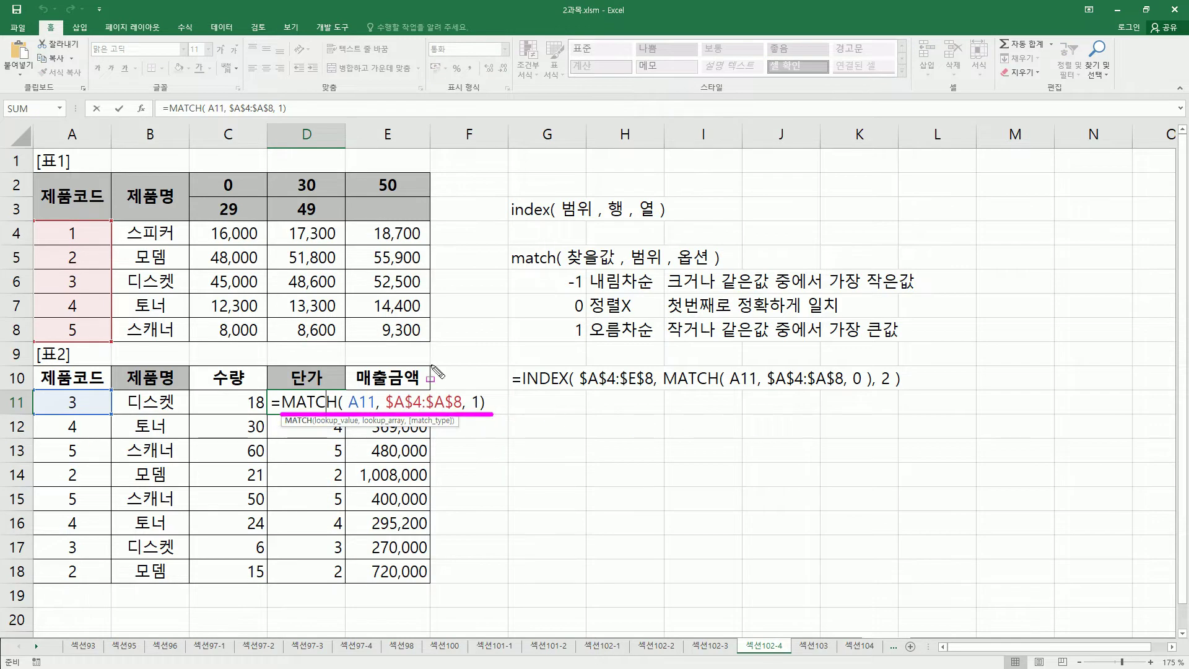
key("Escape")
left_click_drag(473, 400, 490, 427)
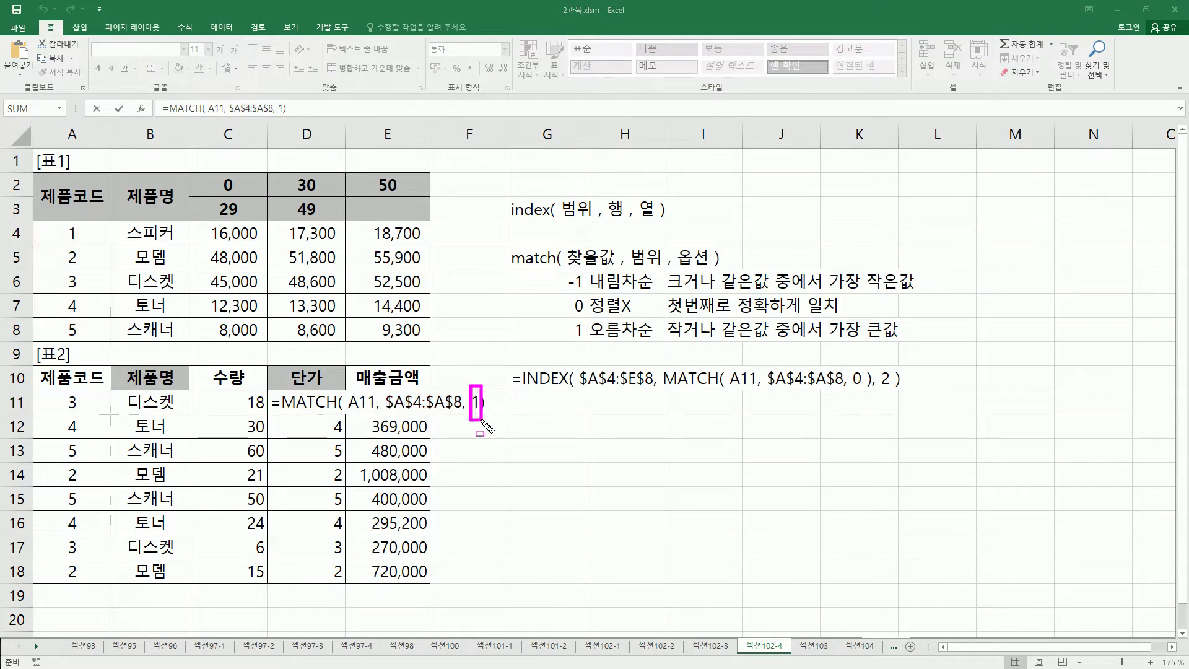
key("Escape")
- Change the match type in D11 to 0, fill the formula down to D18, and frame D11:D18
double_click(476, 404)
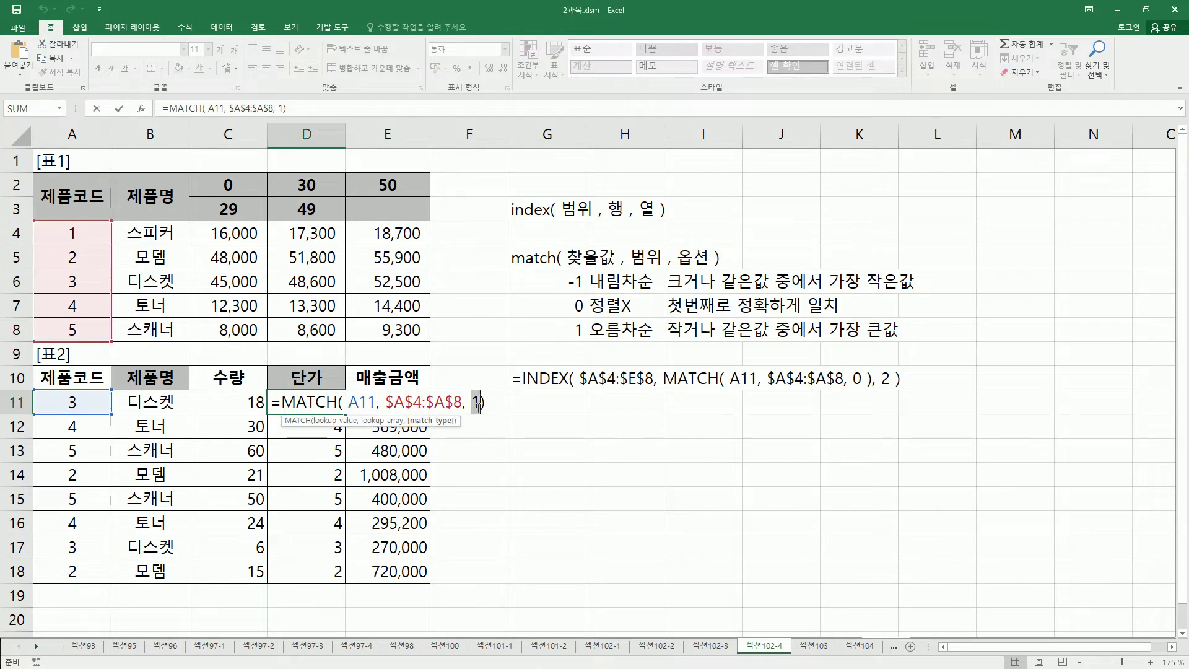
type("0")
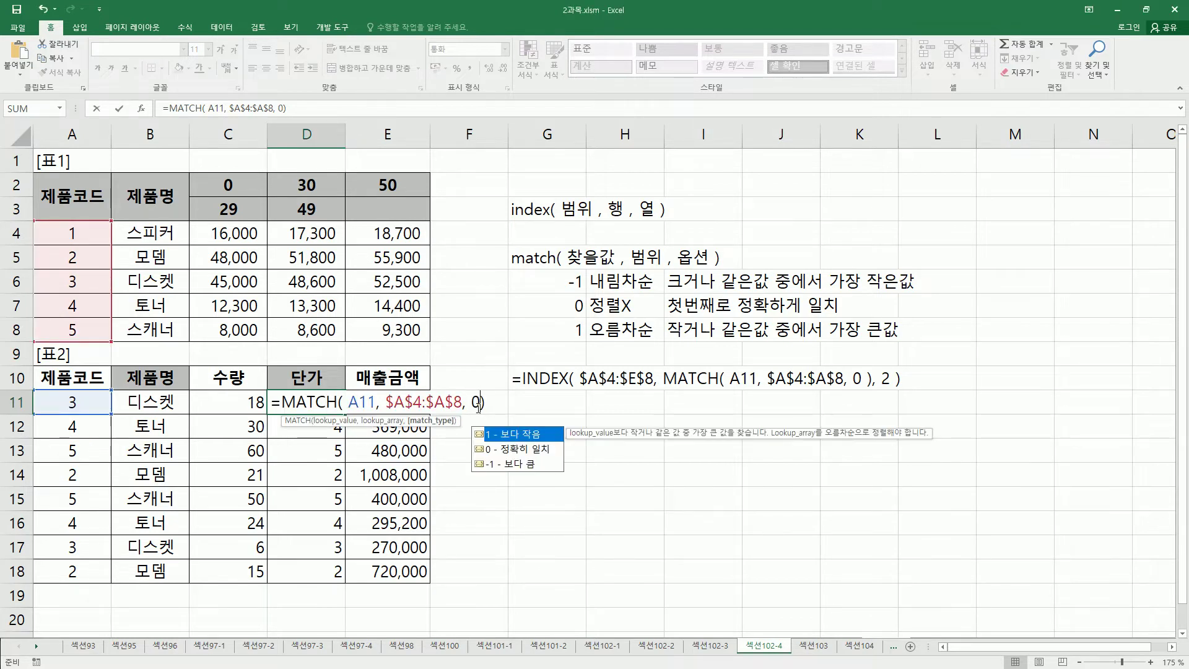
key("Return")
left_click(320, 405)
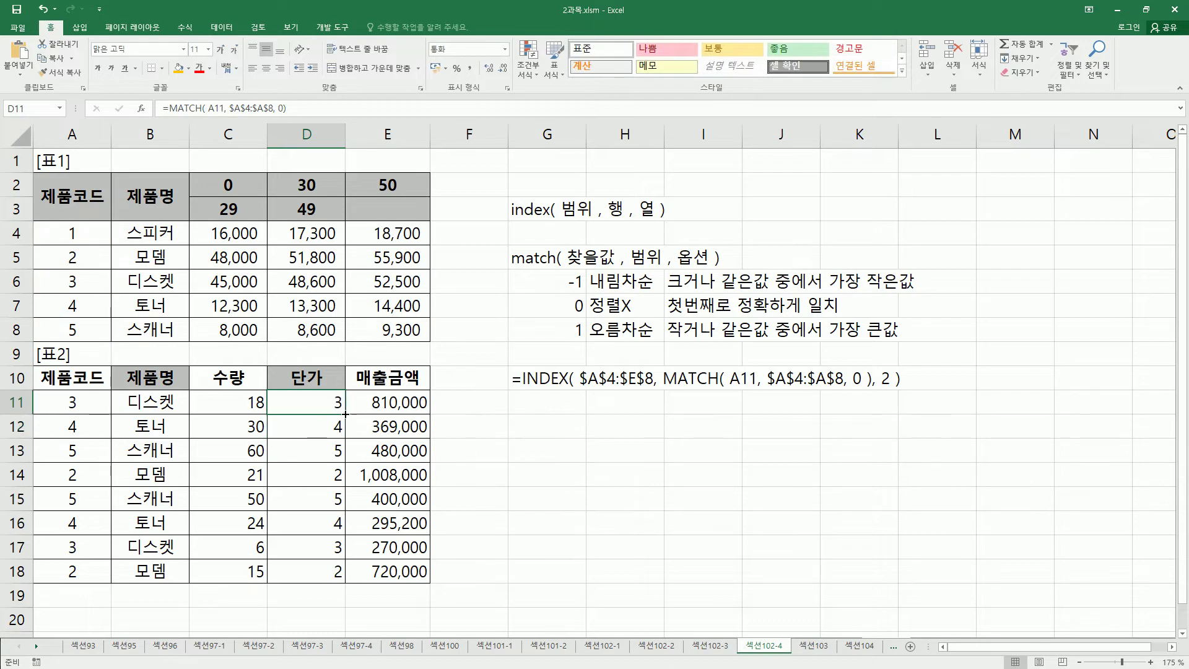
double_click(345, 414)
left_click(329, 410)
left_click_drag(305, 390, 347, 585)
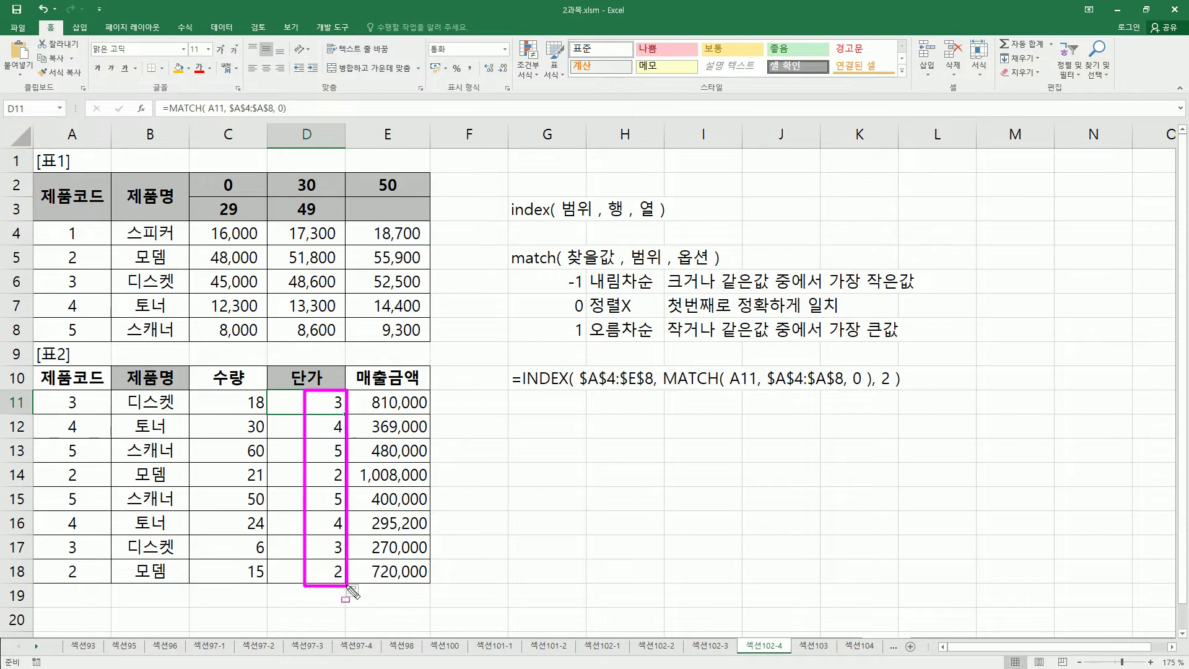
- Frame the product codes in [표2] and [표1], mark the 행, 열 and 범위 arguments of the INDEX syntax, and clear the marks
left_click_drag(60, 391, 83, 587)
left_click_drag(58, 219, 92, 336)
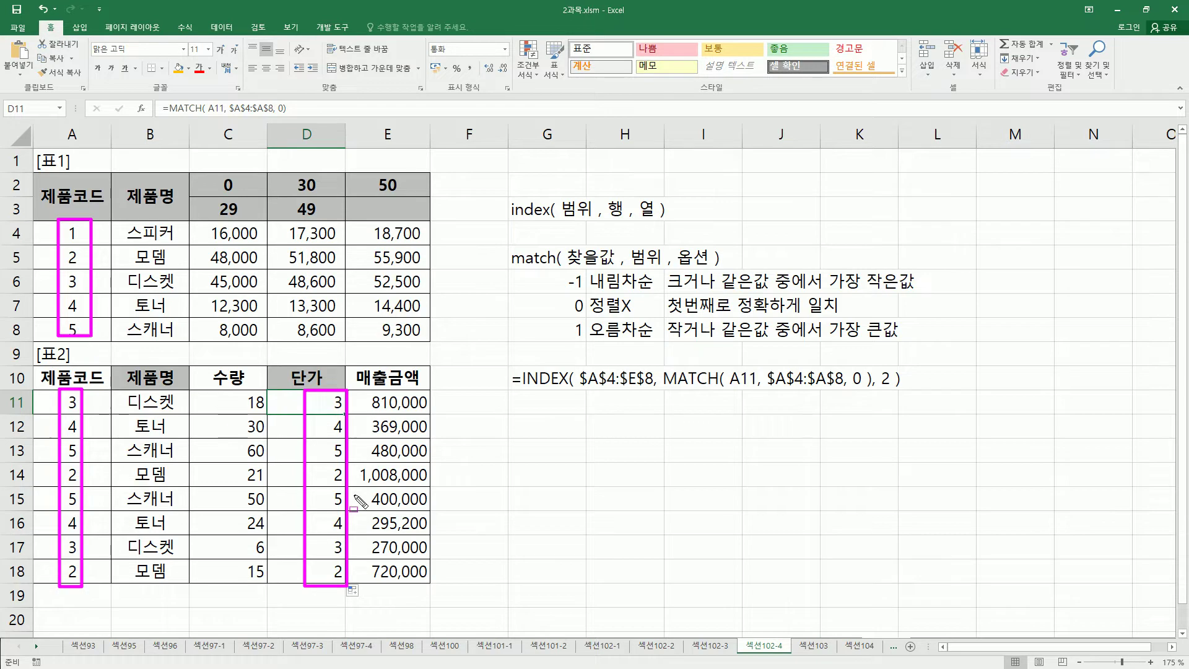
left_click_drag(608, 209, 627, 227)
left_click_drag(638, 219, 664, 222)
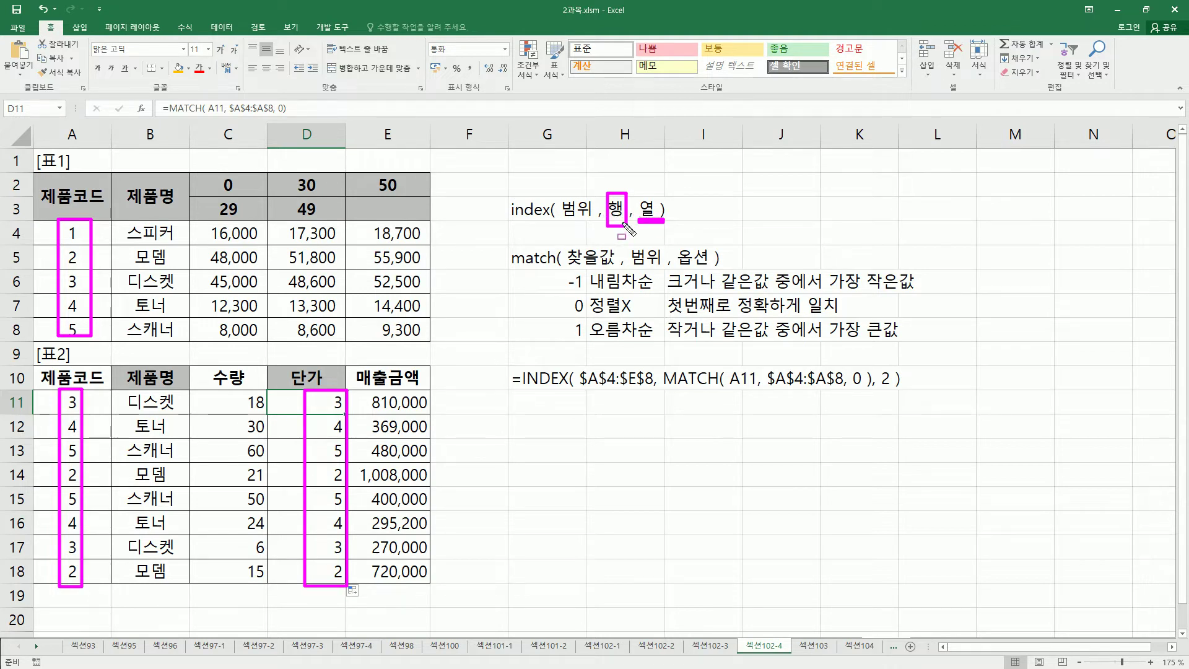
left_click_drag(509, 226, 594, 226)
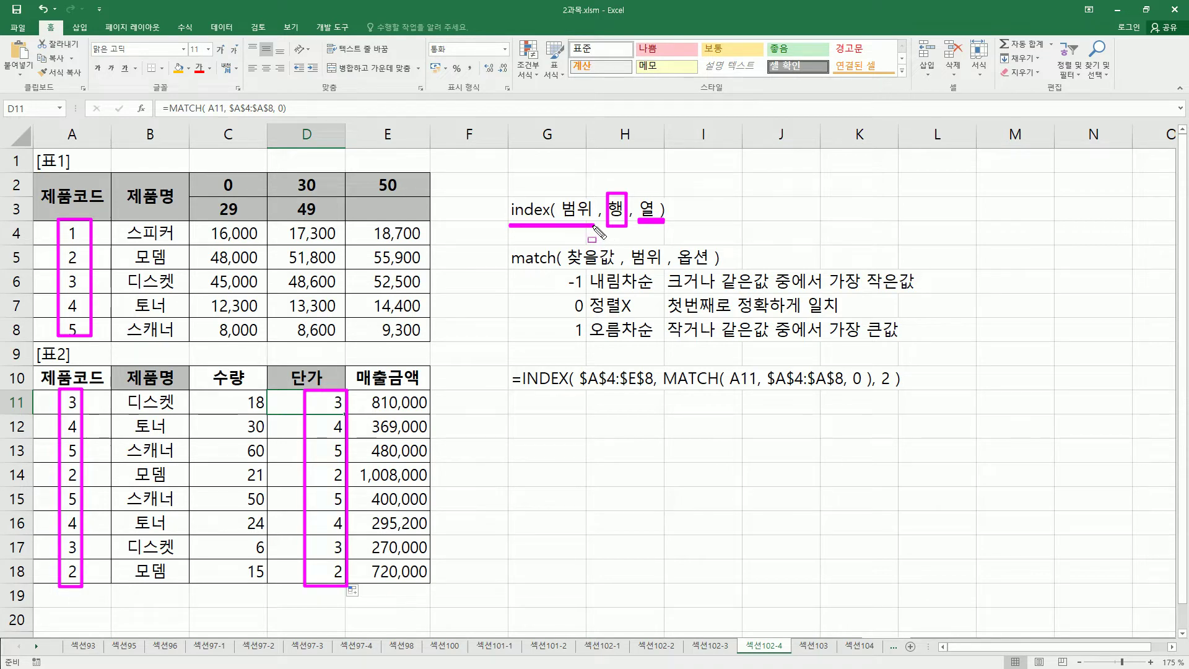
key("Escape")
- Nest the D11 MATCH in INDEX with array C4:E8 and add MATCH( C11, $C$2:$E$2, 1) as the column argument
double_click(303, 398)
key("Left")
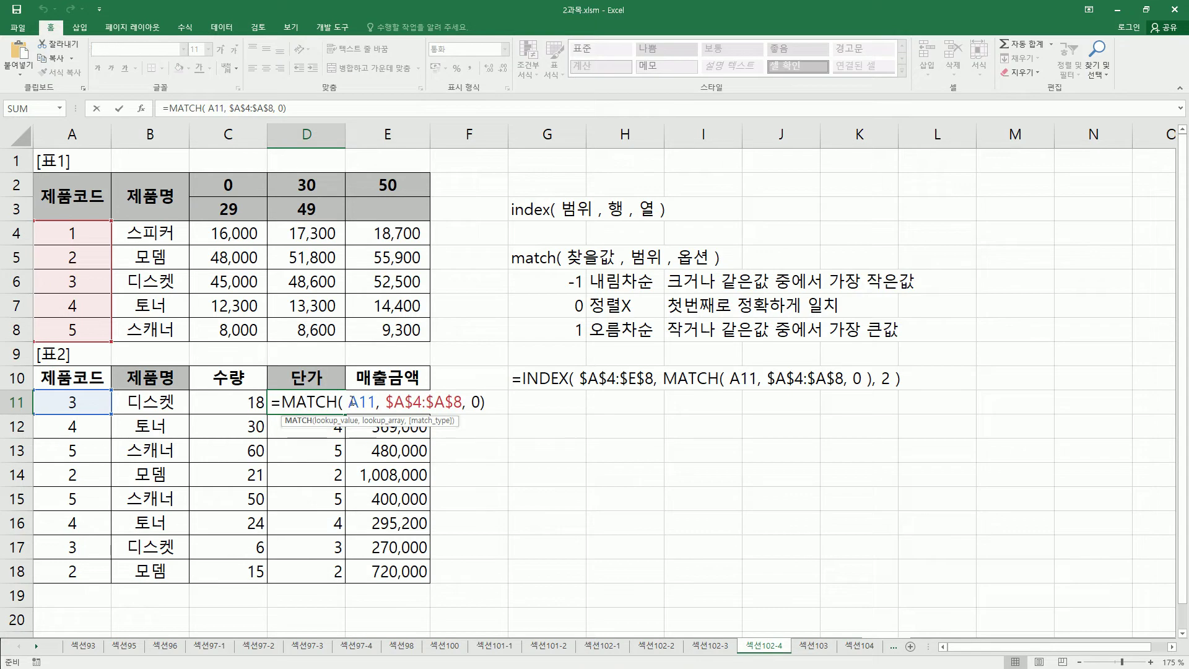
type("ind")
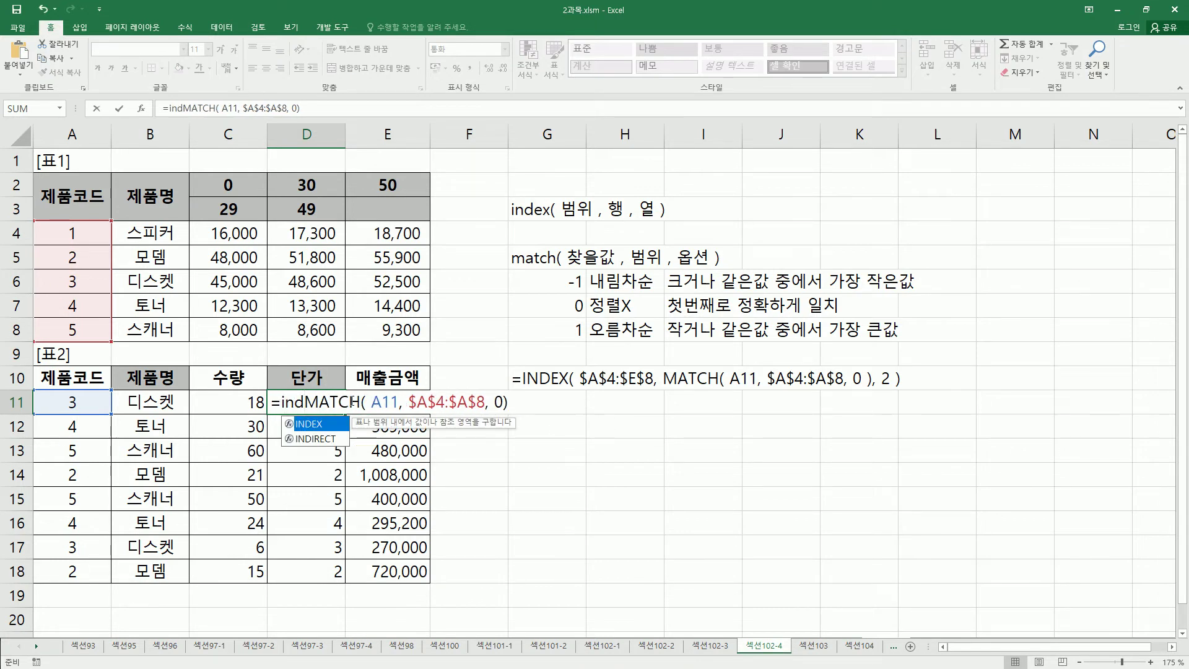
key("Tab")
left_click_drag(232, 233, 381, 330)
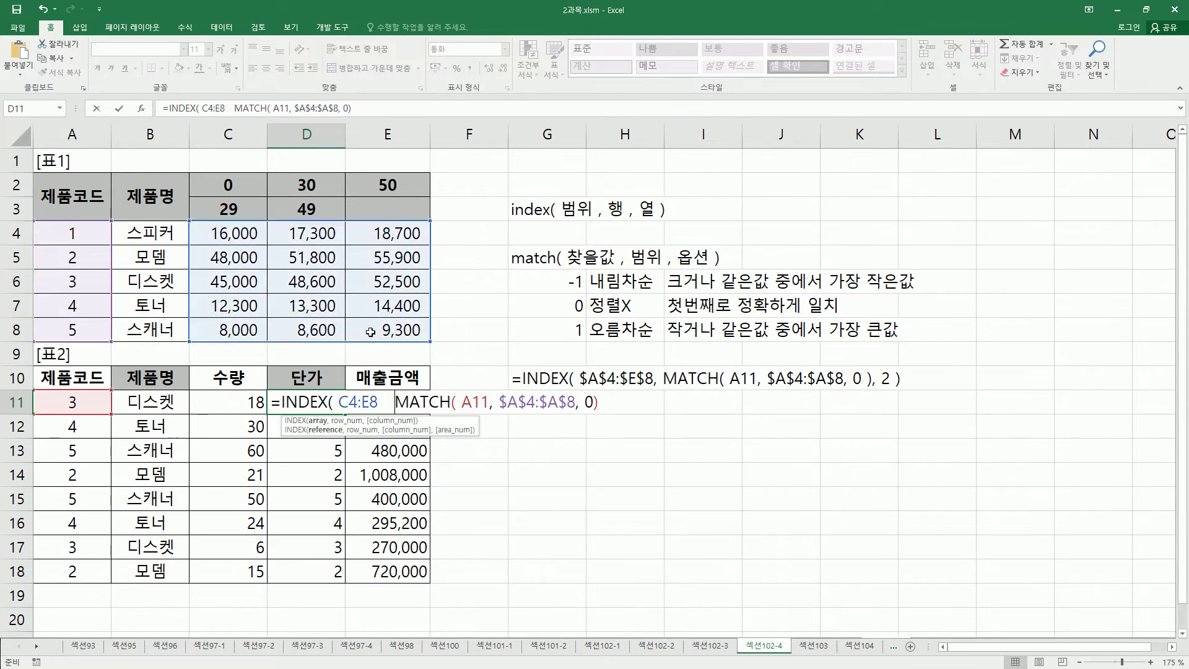
type(",")
left_click_drag(390, 409, 604, 410)
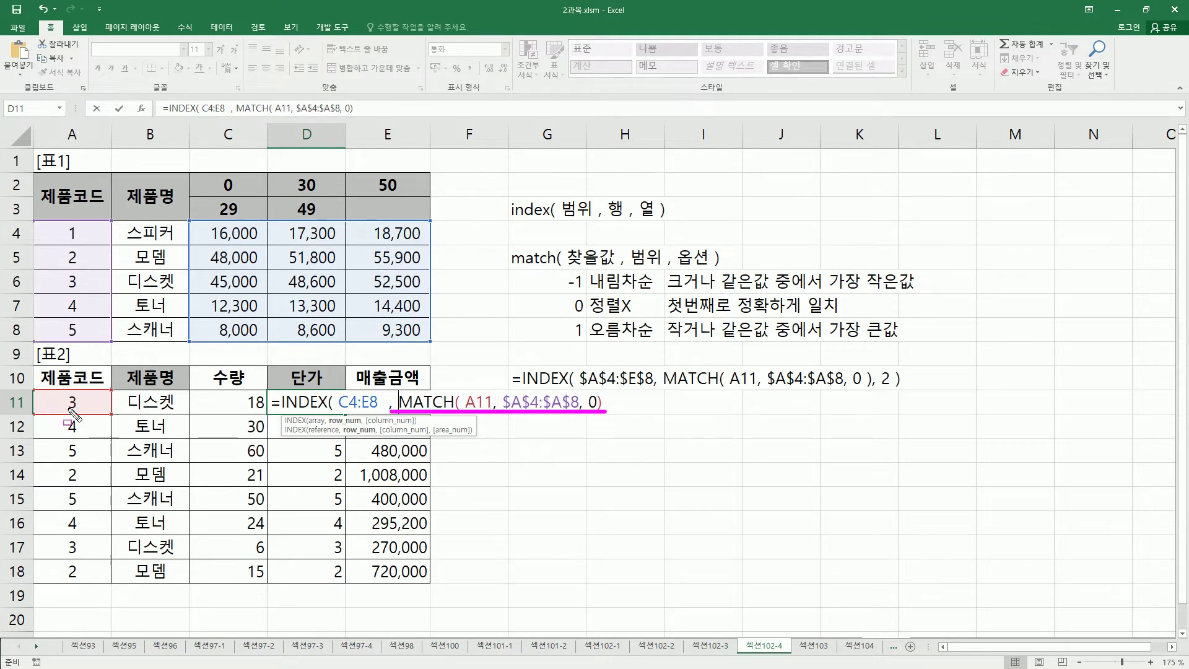
key("Escape")
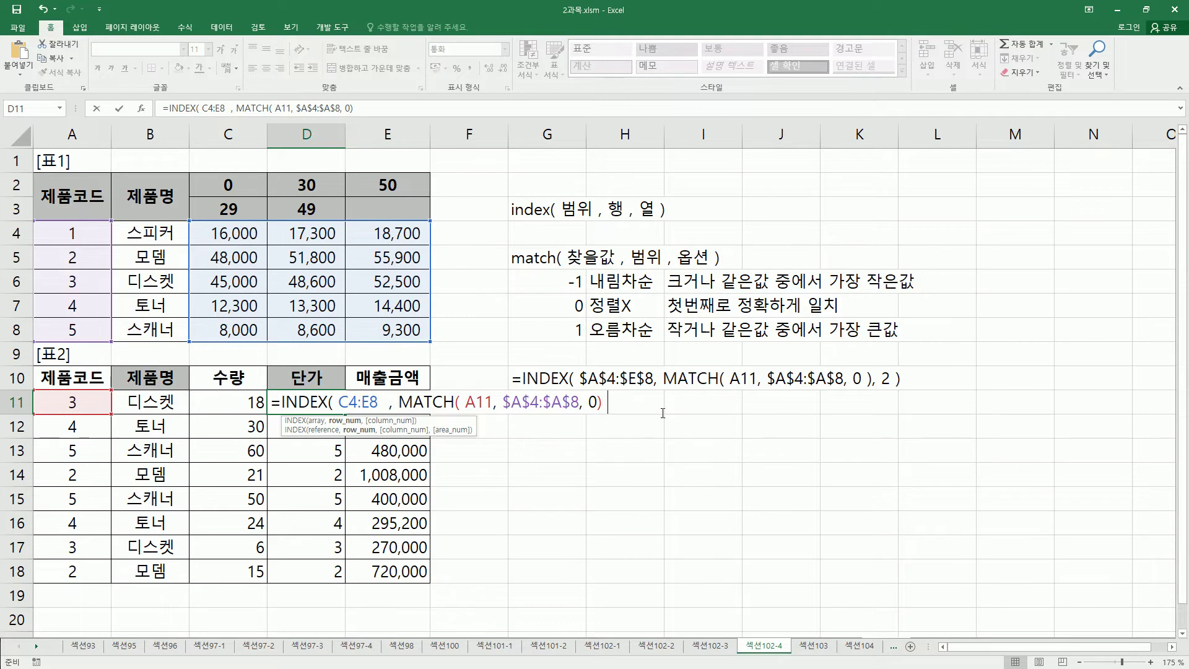
type(",")
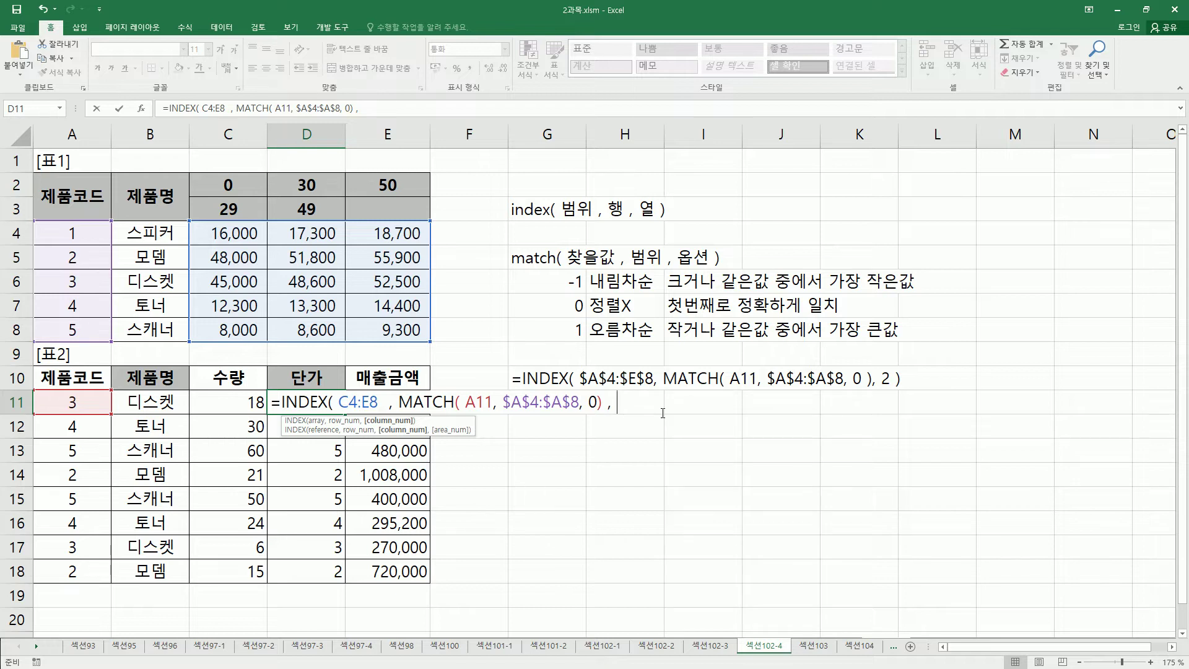
type("MATCH( C11, $C$2:$E$2, 1)")
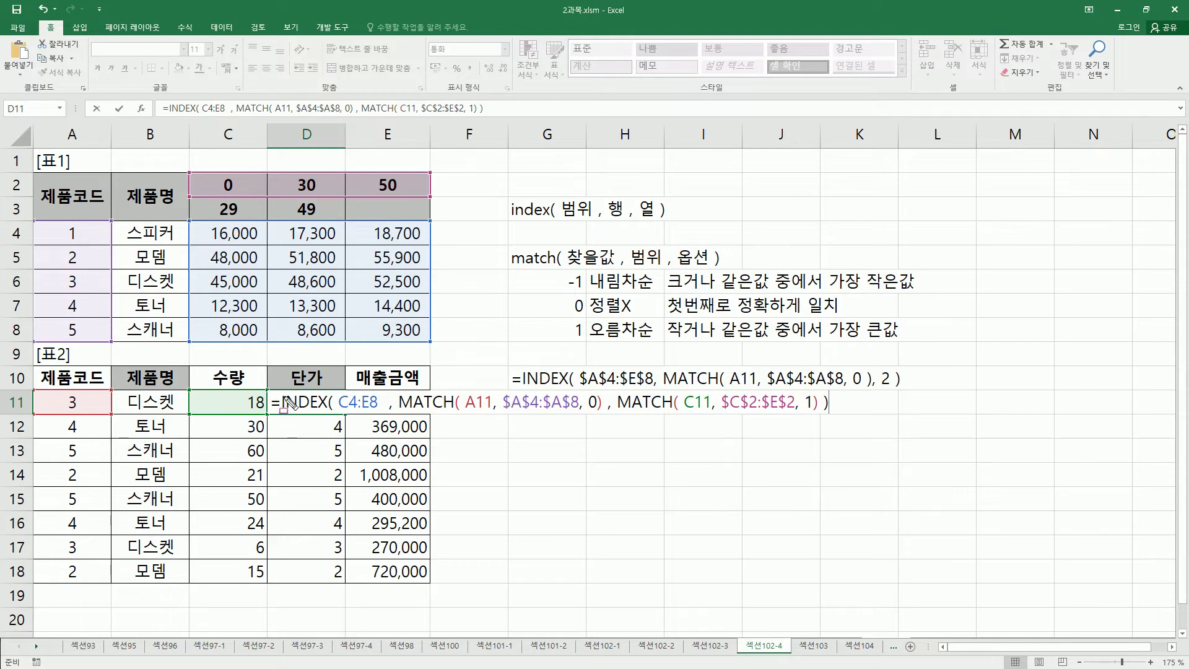
- Mark the 단가 formula cells and frame the price range C4:E8, underline its reference in the D11 formula, and clear the marks
mouse_move(285, 392)
left_mouse_down()
mouse_move(314, 413)
mouse_move(306, 504)
left_mouse_up()
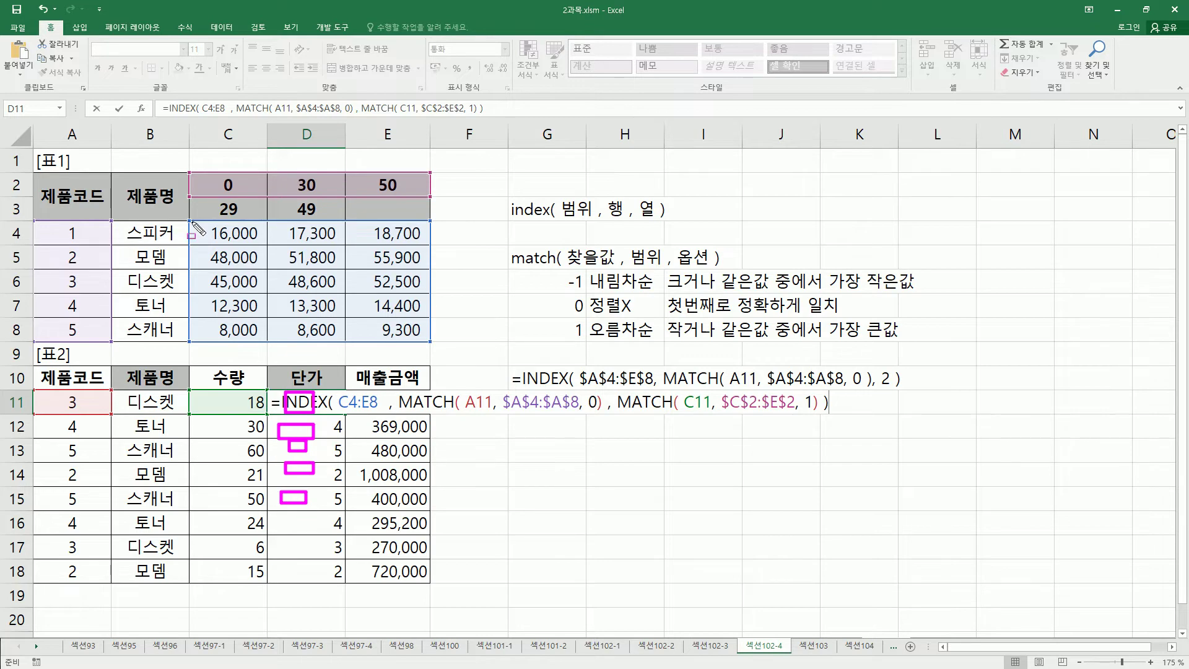
left_click_drag(192, 220, 335, 322)
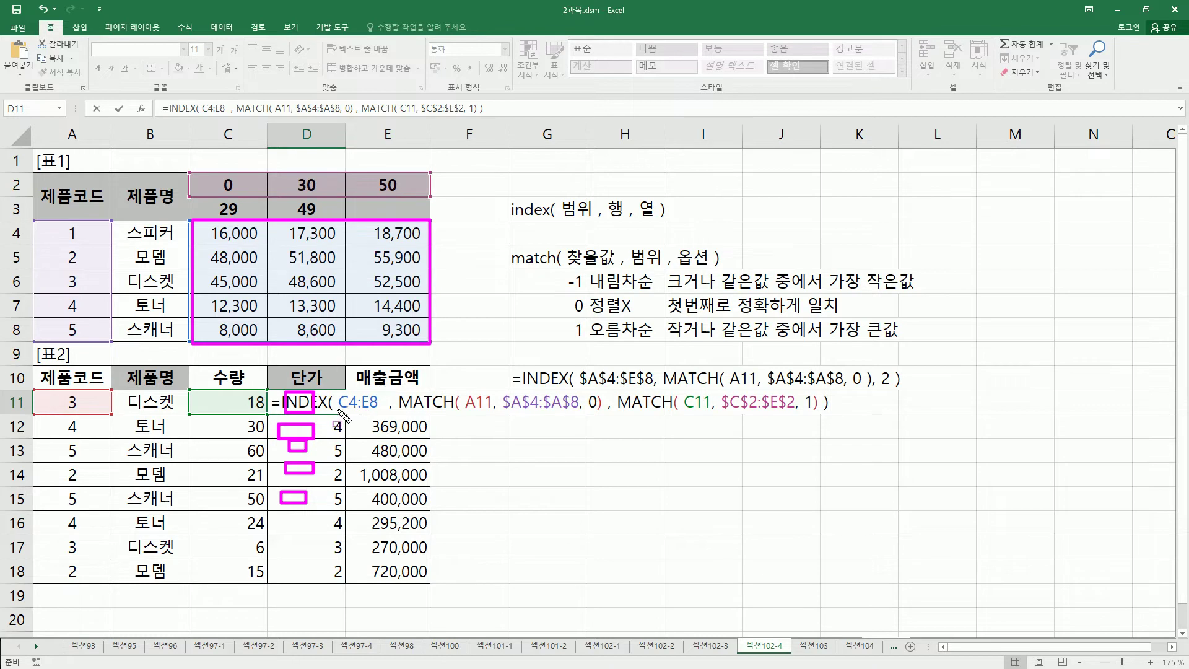
left_click_drag(340, 410, 379, 409)
key("Escape")
- Make the INDEX range absolute as $C$4:$E$8 in D11 and fill the formula down to D18
left_click_drag(349, 404, 378, 403)
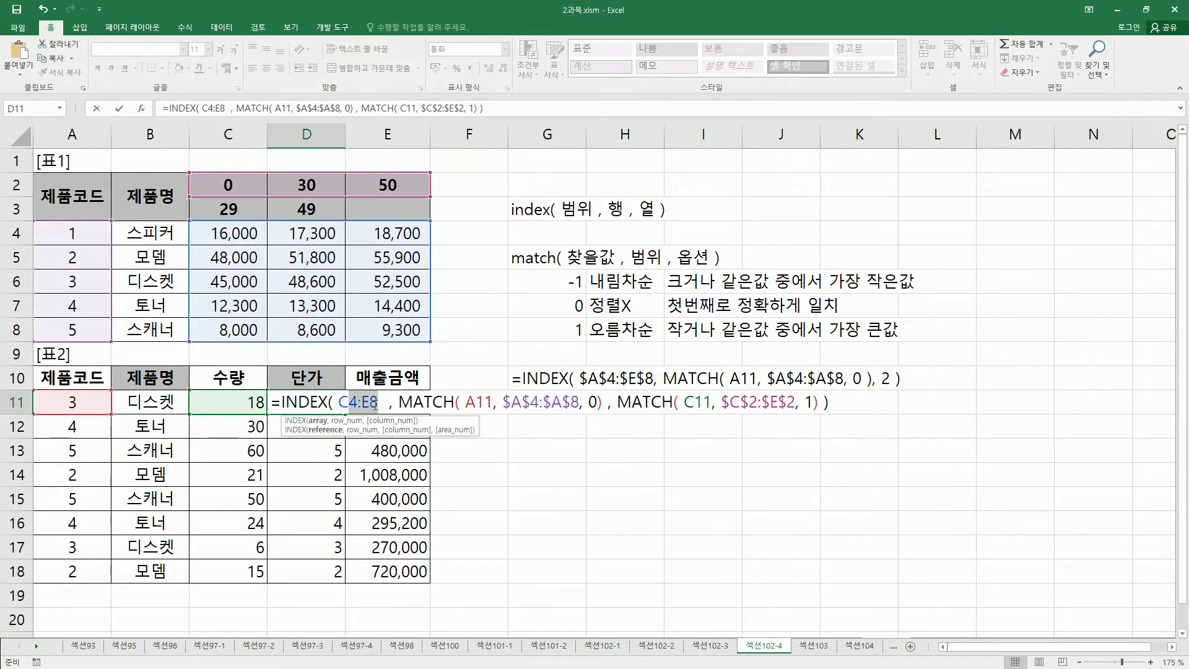
key("F4")
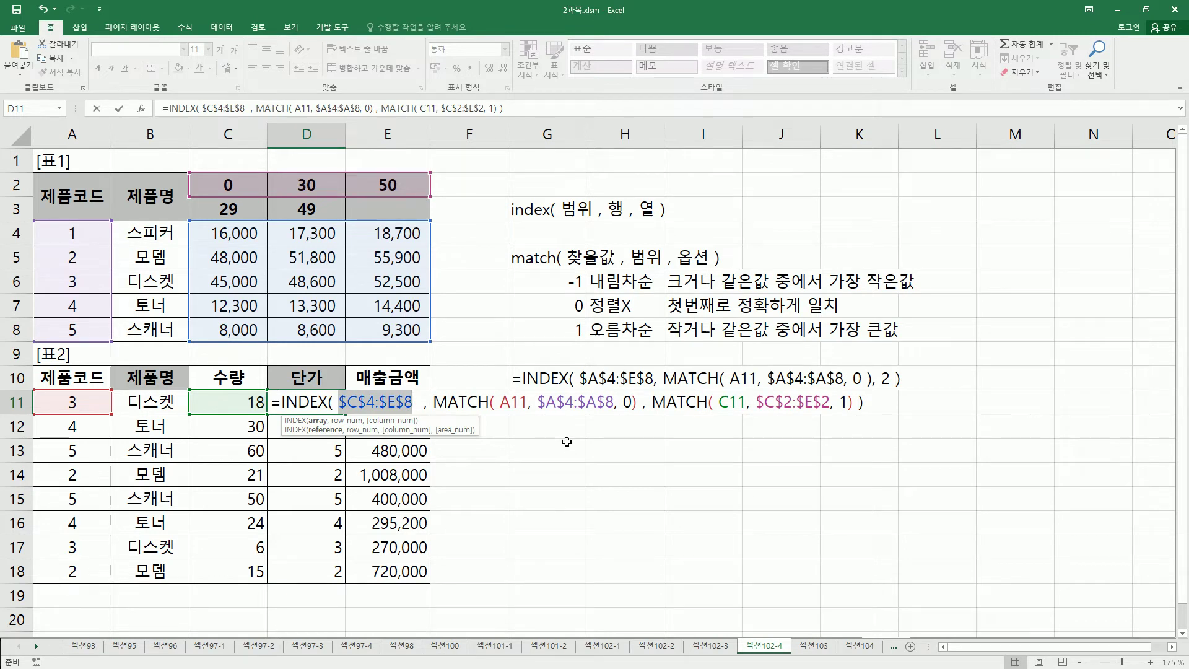
key("Return")
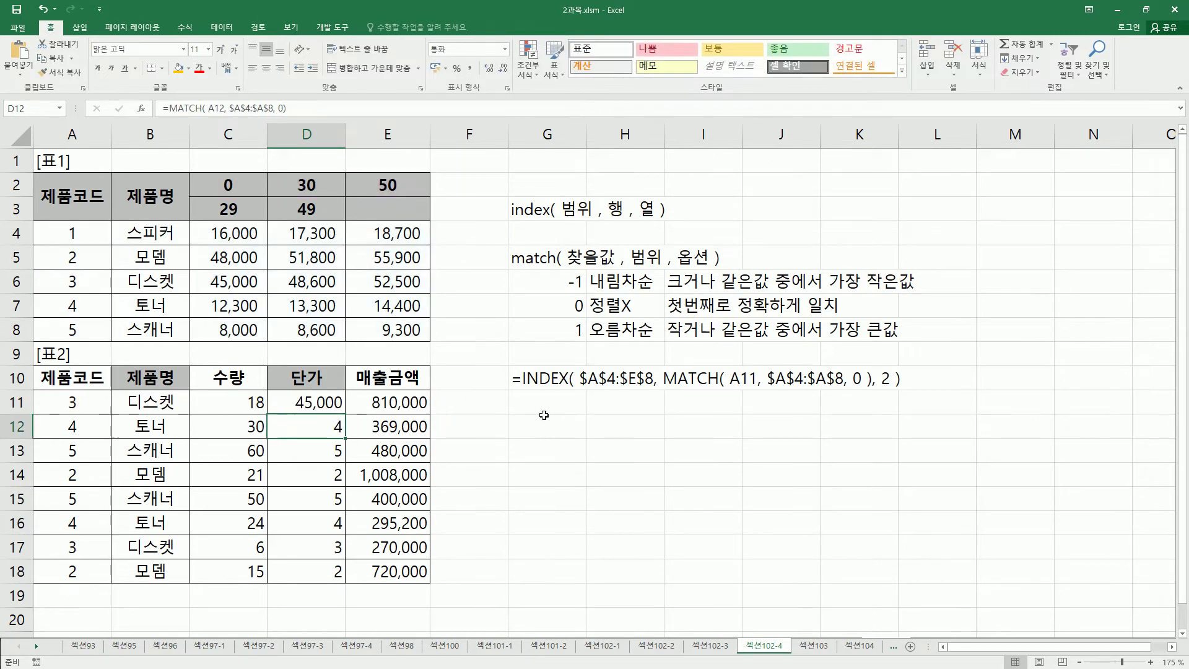
left_click(333, 407)
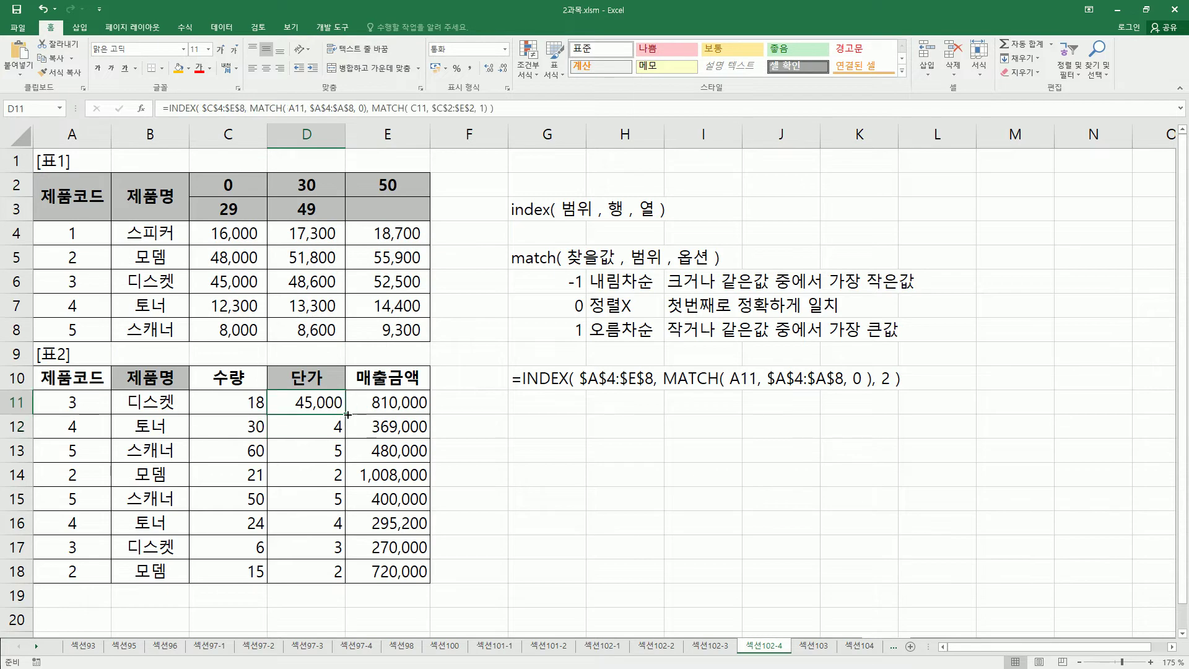
left_click_drag(348, 415, 351, 589)
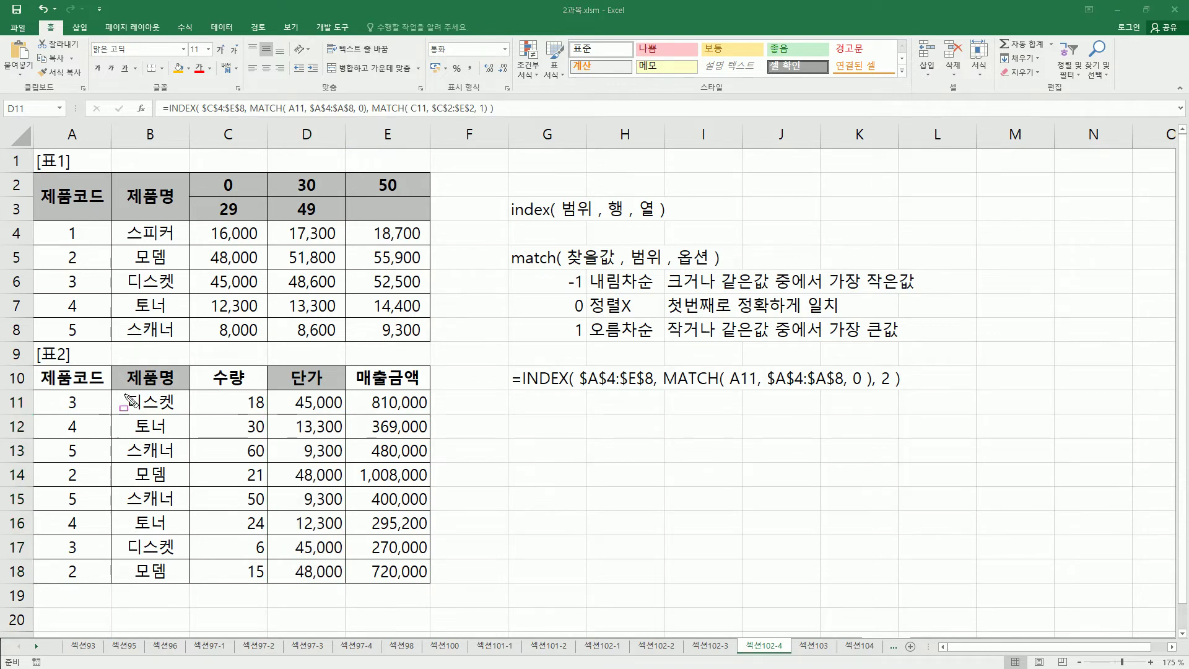
- Trace the row 11 lookup by marking its code, quantity, matching [표1] row and column, and unit price, and clear the marks
left_click_drag(64, 394, 89, 416)
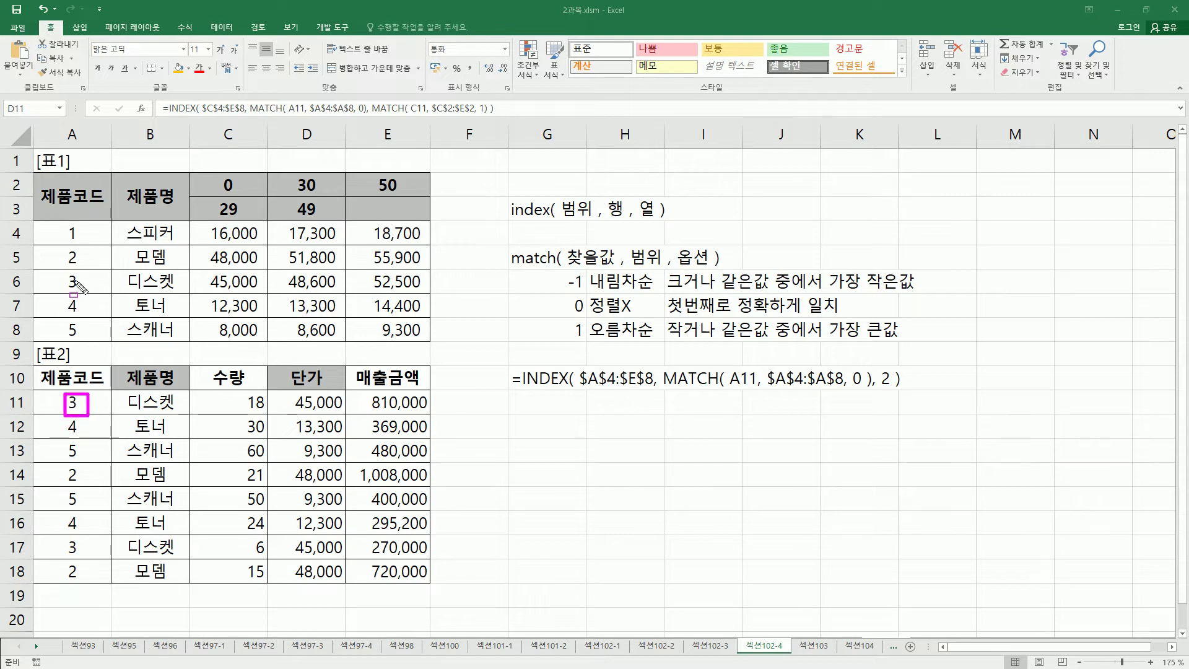
left_click_drag(64, 265, 85, 290)
left_click_drag(247, 390, 267, 414)
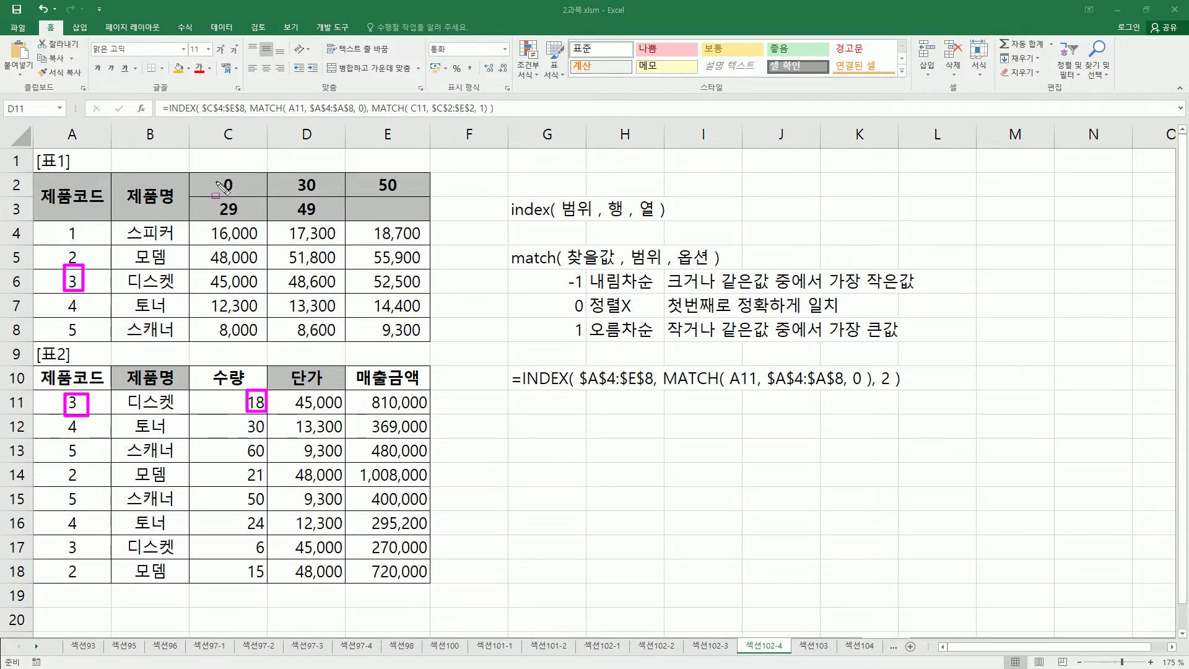
left_click_drag(216, 168, 257, 203)
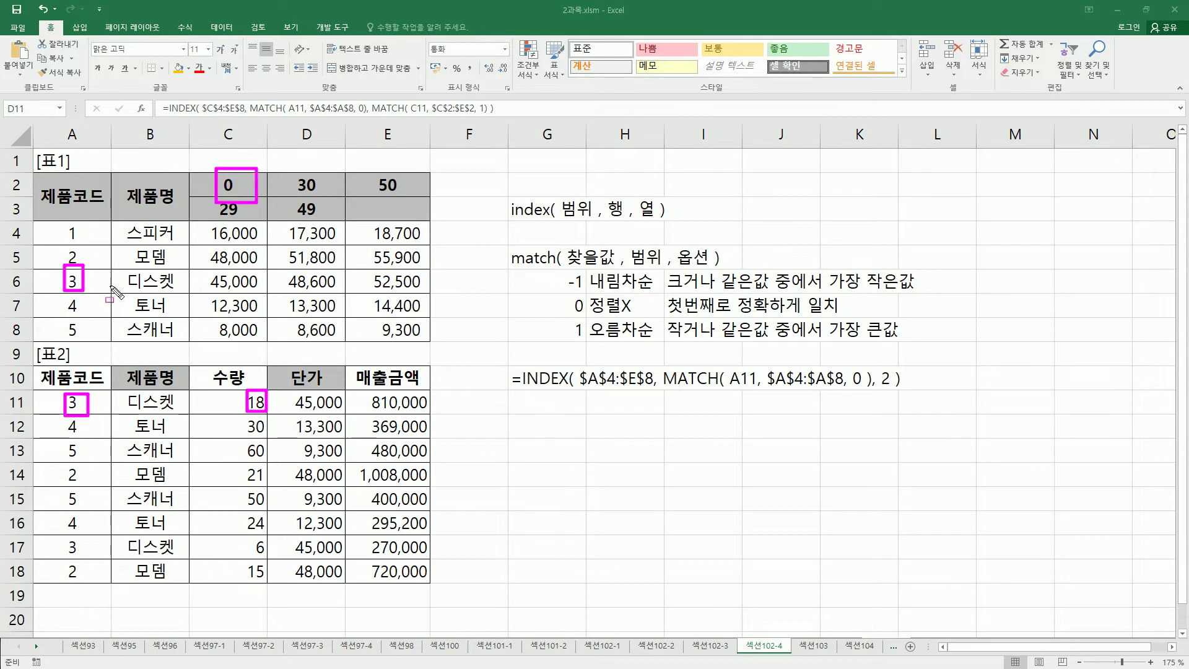
left_click_drag(85, 281, 197, 281)
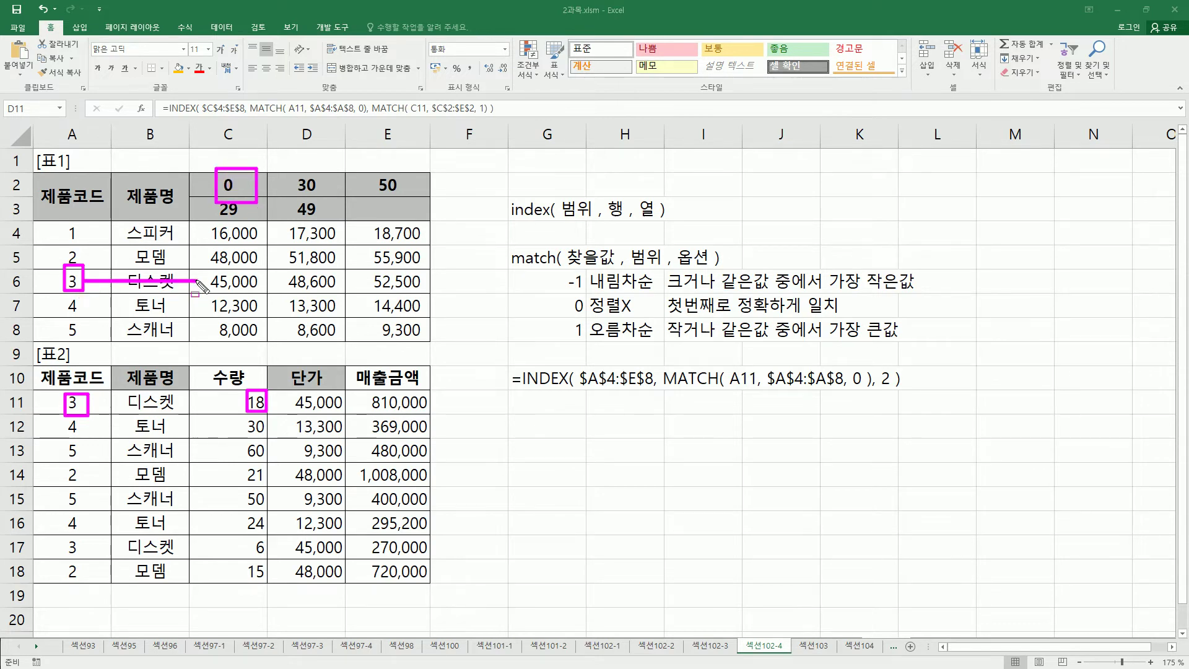
mouse_move(234, 203)
left_mouse_down()
mouse_move(234, 270)
mouse_move(257, 290)
left_mouse_up()
mouse_move(281, 405)
left_mouse_down()
mouse_move(338, 414)
mouse_move(348, 393)
left_mouse_up()
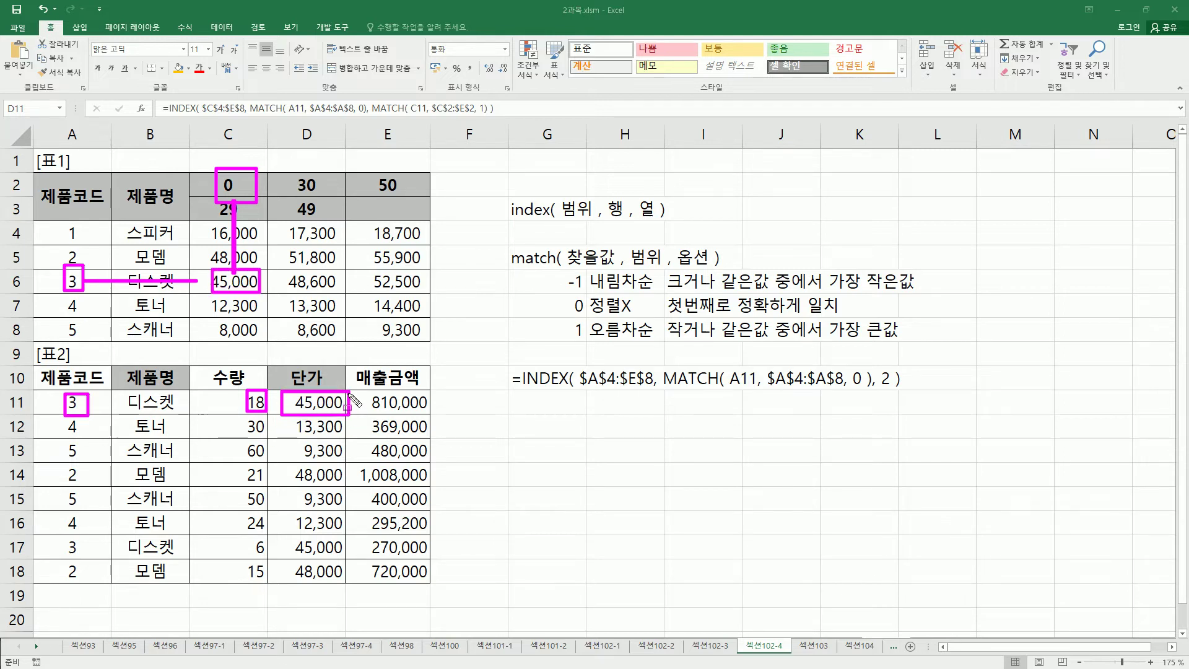
key("e")
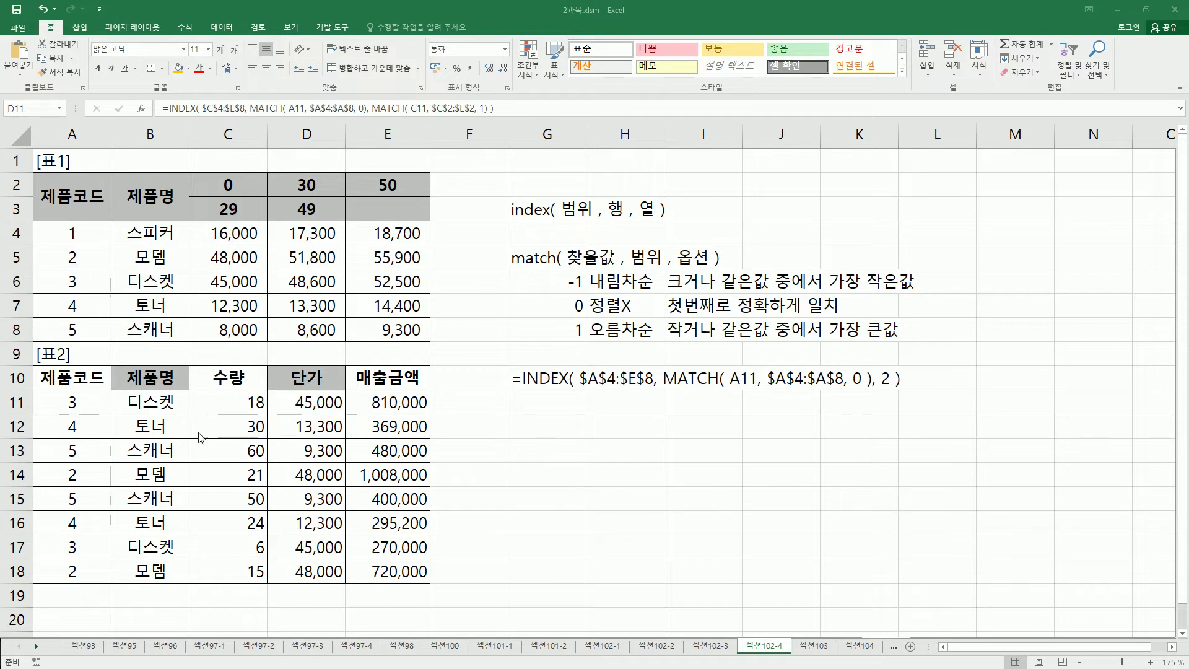
- Trace the row 12 lookup by marking its code, quantity, matching [표1] row and column, and unit price, and clear the marks
left_click_drag(65, 416, 92, 438)
left_click_drag(79, 306, 192, 305)
left_click_drag(236, 411, 270, 439)
mouse_move(307, 166)
left_mouse_down()
mouse_move(307, 291)
mouse_move(346, 317)
left_mouse_up()
left_click_drag(288, 437, 345, 434)
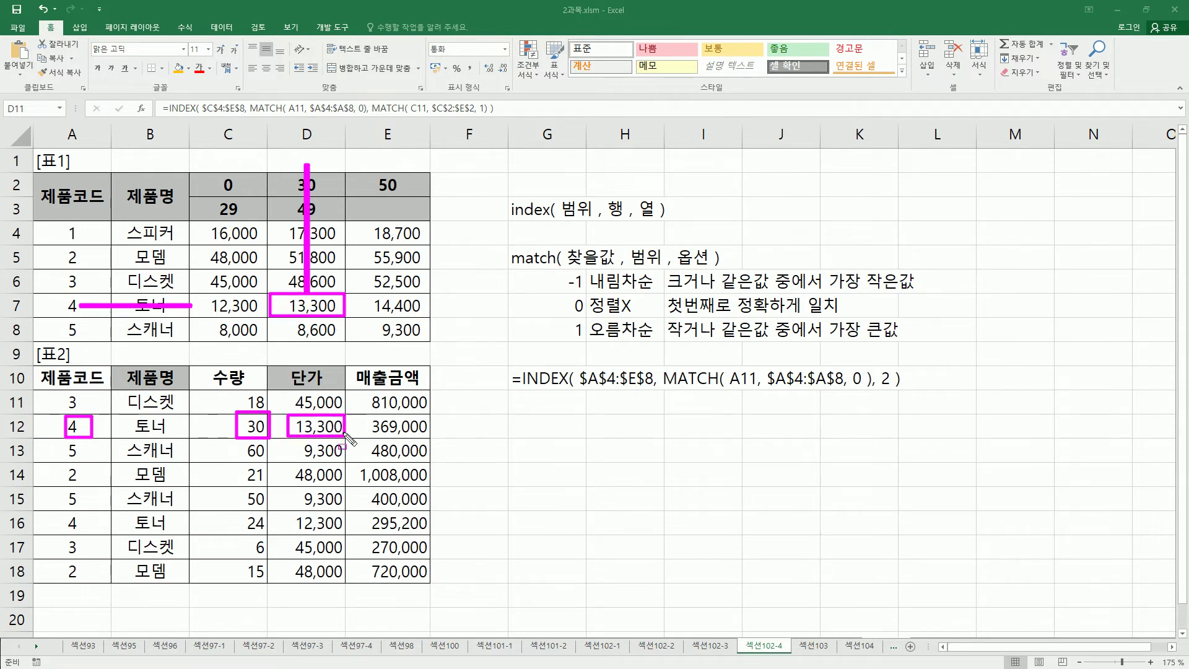
key("e")
- Trace the row 13 lookup by marking its code, quantity, matching [표1] row and column, and unit price, and clear the marks
mouse_move(62, 460)
left_mouse_down()
mouse_move(87, 460)
mouse_move(89, 442)
left_mouse_up()
left_click_drag(84, 329, 351, 335)
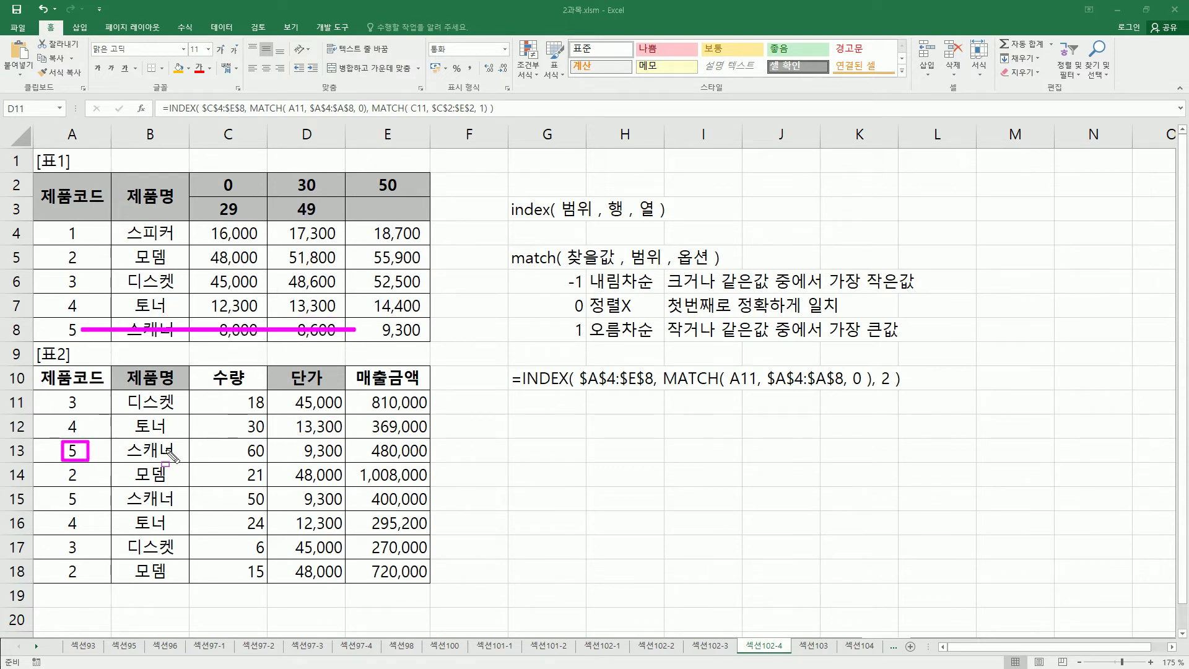
left_click_drag(233, 438, 271, 460)
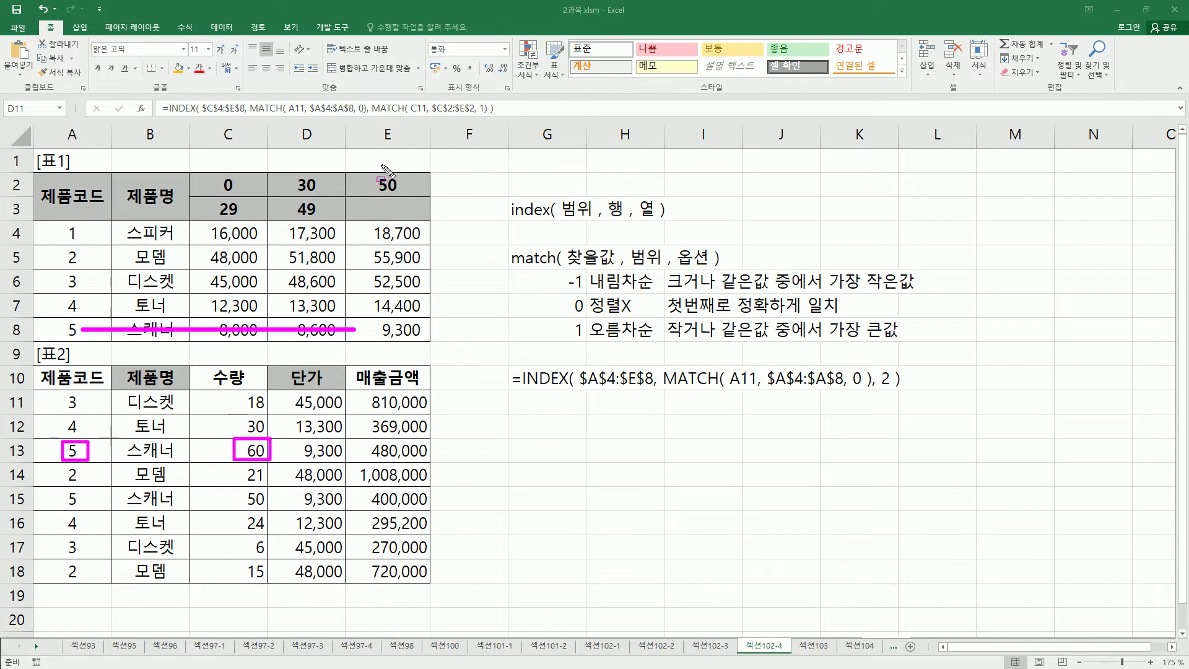
left_click_drag(387, 166, 427, 344)
left_click_drag(311, 459, 340, 460)
key("Escape")
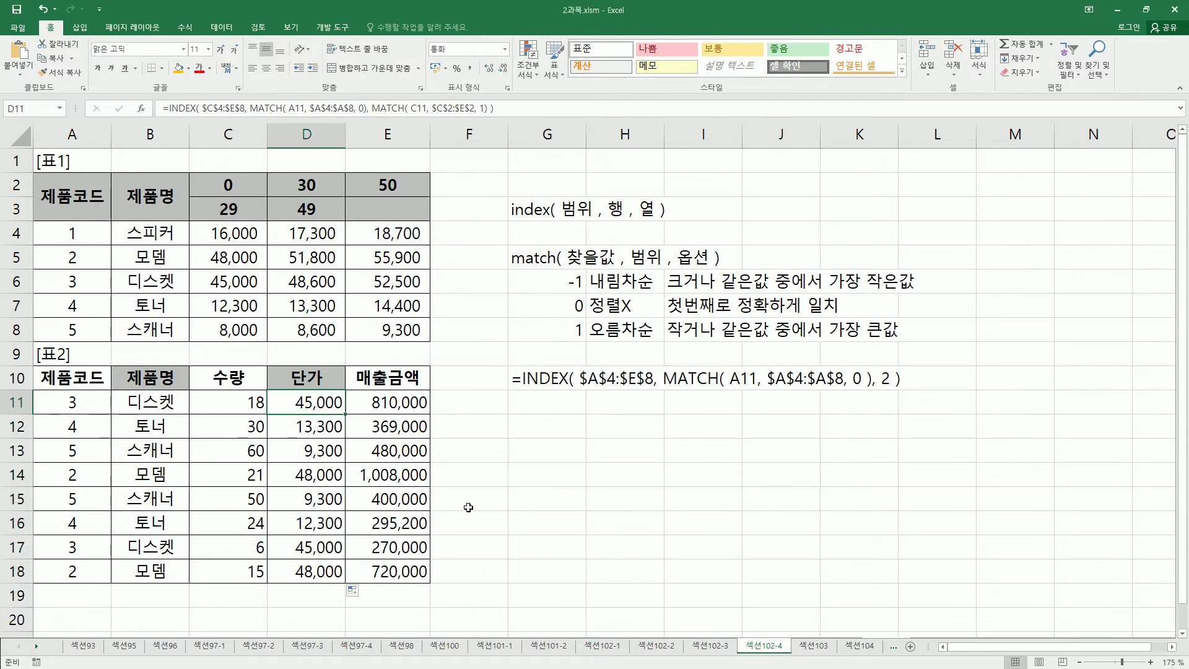
- Write the 단가 formula =INDEX( $C$4:$E$8, MATCH( A11, $A$4:$A$8, 0), MATCH( C11, $C$2:$E$2, 1) ) as sample text in G12
left_click(528, 425)
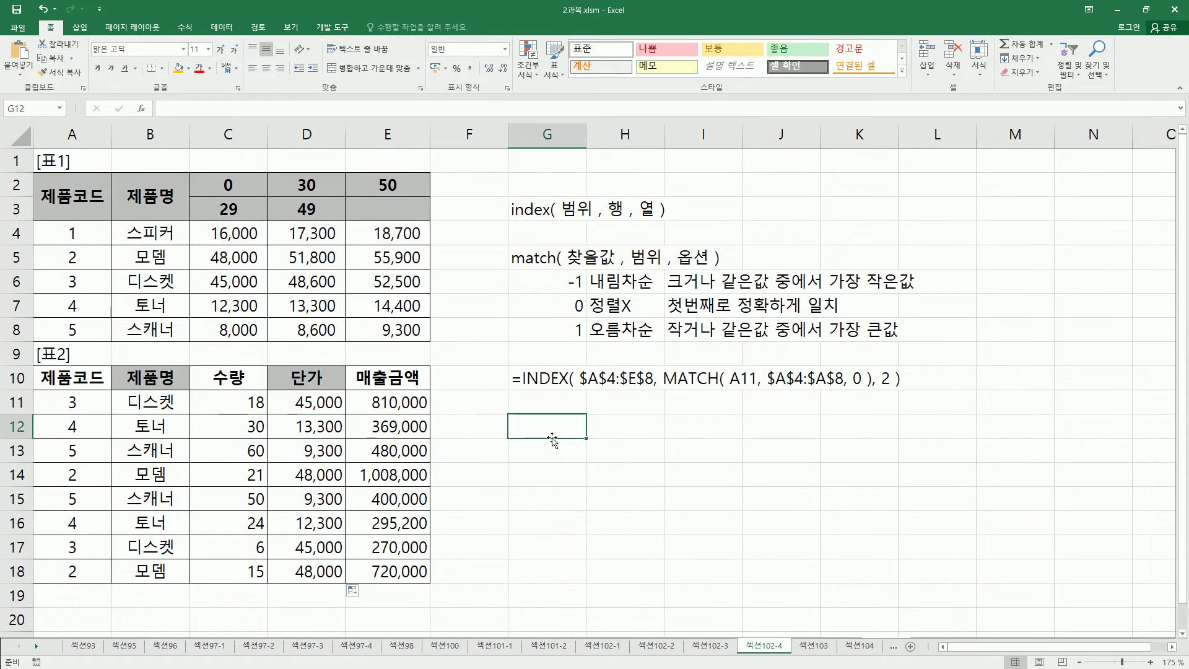
double_click(550, 433)
type("=INDEX( $C$4:$E$8, MATCH( A11, $A$4:$A$8, 0), MATCH( C11, $C$2:$E$2, 1) )")
key("Return")
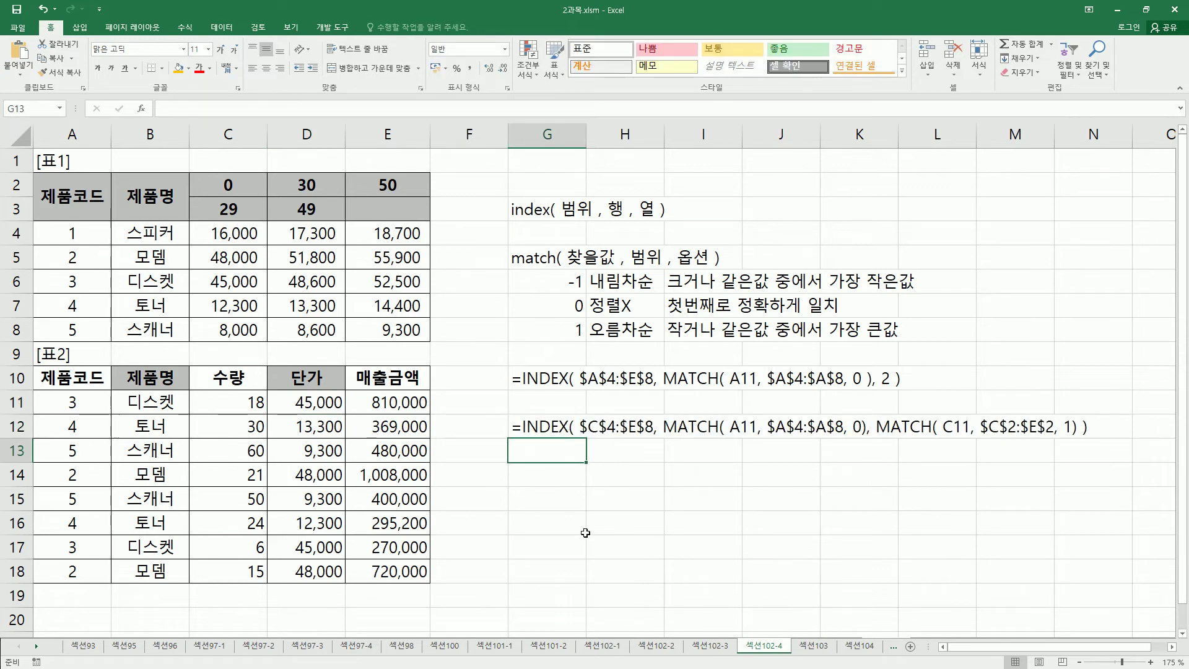
left_click(648, 555)
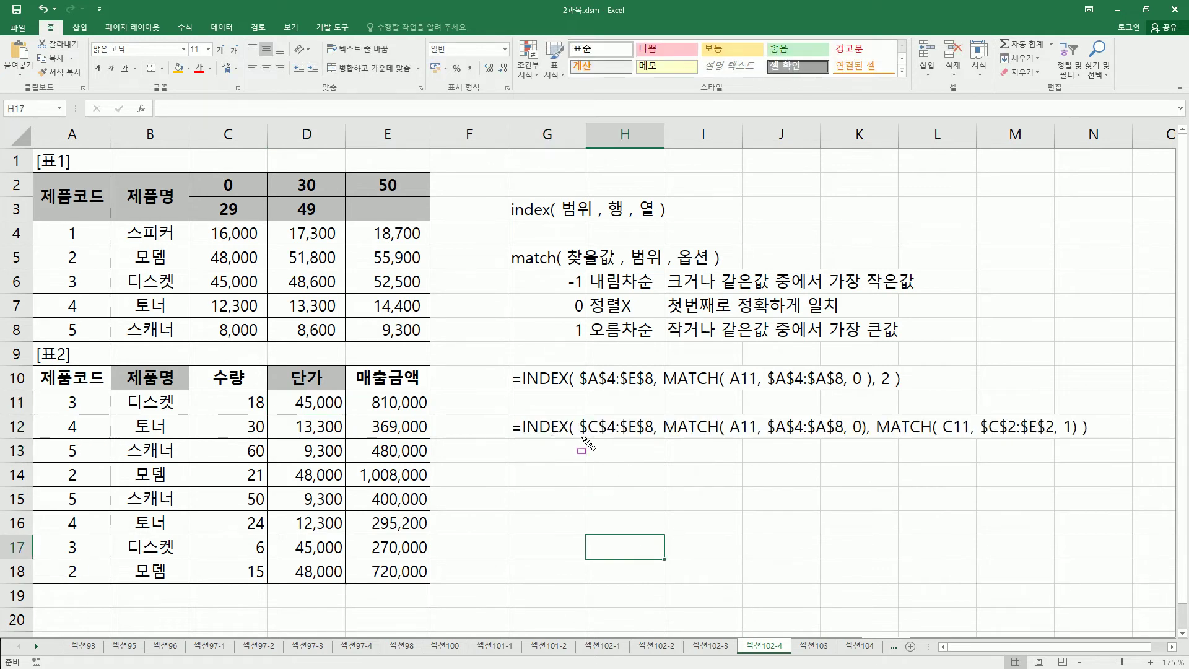
- Mark the range and both MATCH parts in the G12 sample, circle A11 and the [표1] codes, and label the first MATCH 행
mouse_move(582, 437)
left_mouse_down()
mouse_move(944, 456)
mouse_move(870, 451)
left_mouse_up()
mouse_move(877, 405)
left_mouse_down()
mouse_move(1029, 464)
mouse_move(1094, 472)
mouse_move(1081, 462)
left_mouse_up()
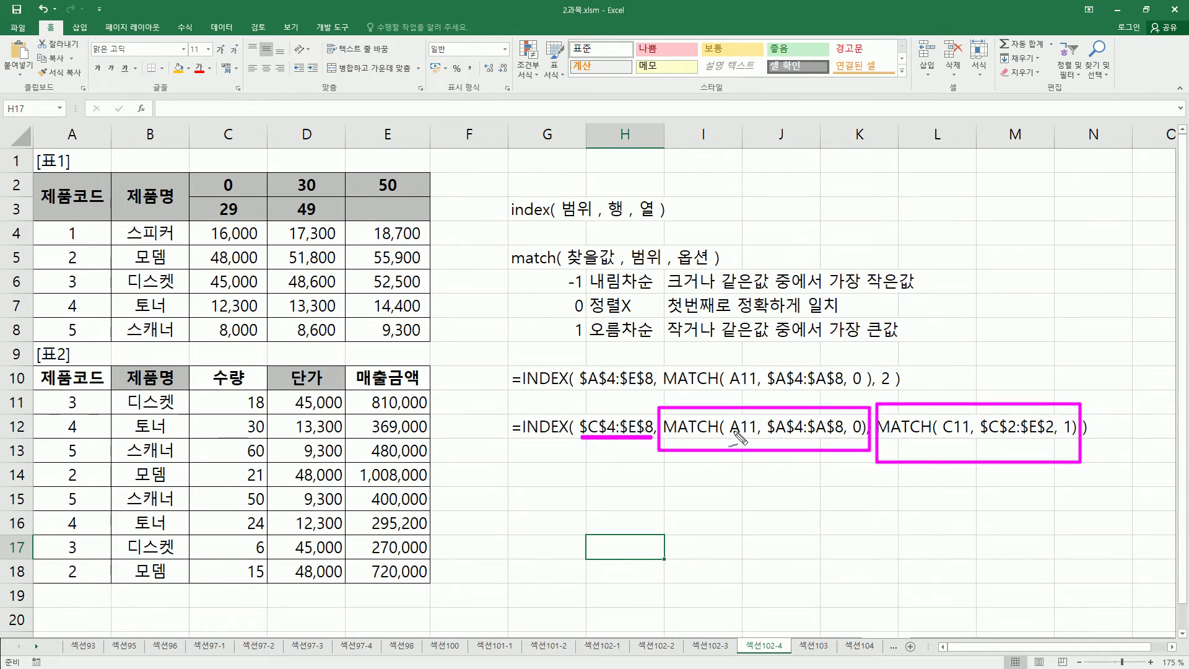
left_click_drag(728, 438, 755, 437)
mouse_move(87, 409)
left_mouse_down()
mouse_move(52, 402)
mouse_move(88, 402)
left_mouse_up()
mouse_move(56, 221)
left_mouse_down()
mouse_move(62, 328)
mouse_move(96, 334)
mouse_move(89, 224)
mouse_move(55, 221)
left_mouse_up()
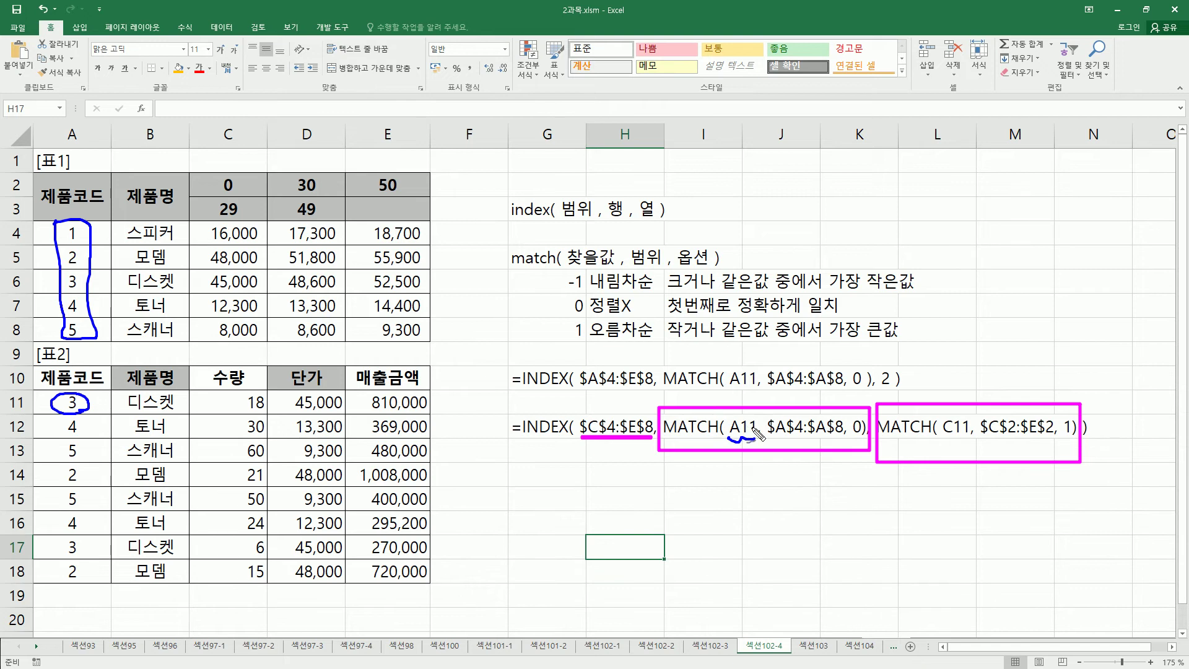
mouse_move(729, 466)
left_mouse_down()
mouse_move(743, 494)
mouse_move(763, 489)
mouse_move(759, 511)
left_mouse_up()
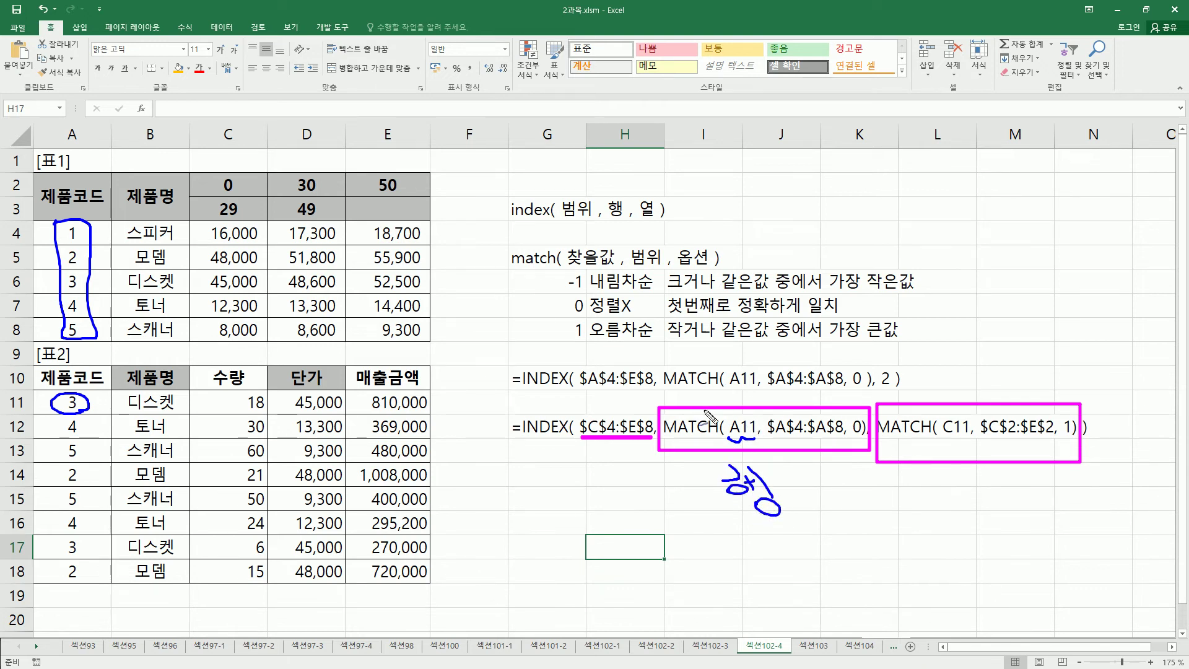
- Mark C11 and the quantity headings in C2:E2, label the second MATCH 열, circle $C$4:$E$8 in the G12 sample, and clear the marks
left_click_drag(940, 450, 972, 436)
left_click_drag(227, 394, 248, 386)
mouse_move(402, 172)
left_mouse_down()
mouse_move(322, 165)
mouse_move(211, 197)
mouse_move(421, 187)
mouse_move(394, 172)
left_mouse_up()
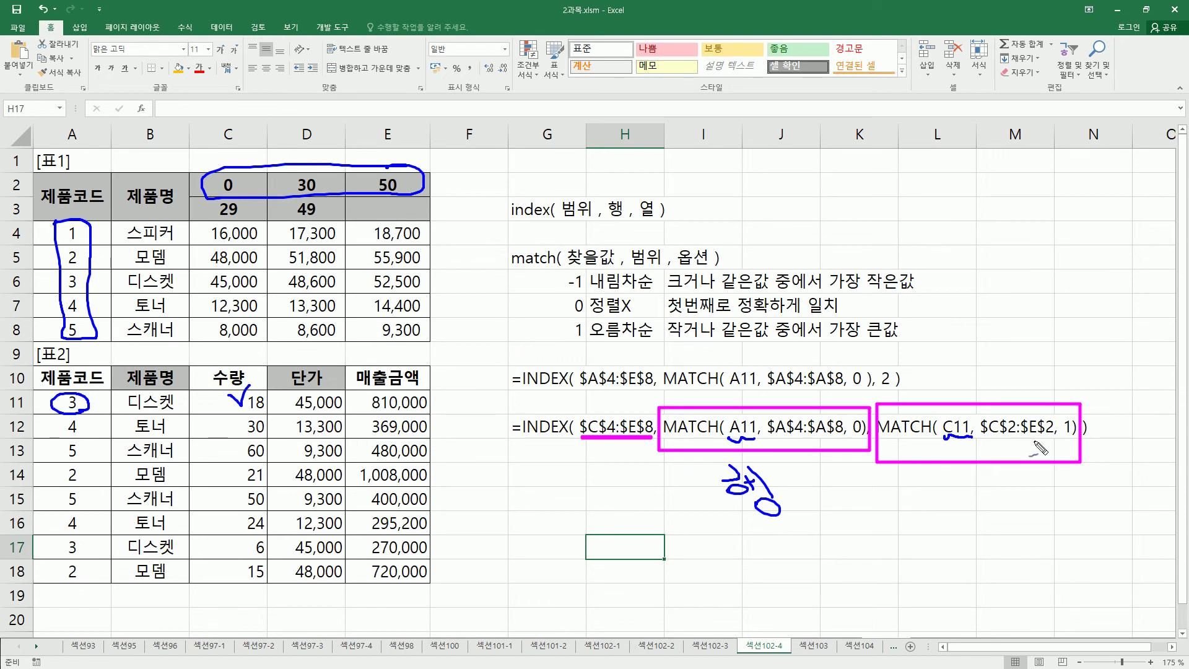
mouse_move(918, 469)
left_mouse_down()
mouse_move(920, 498)
mouse_move(960, 489)
mouse_move(957, 514)
mouse_move(1001, 517)
left_mouse_up()
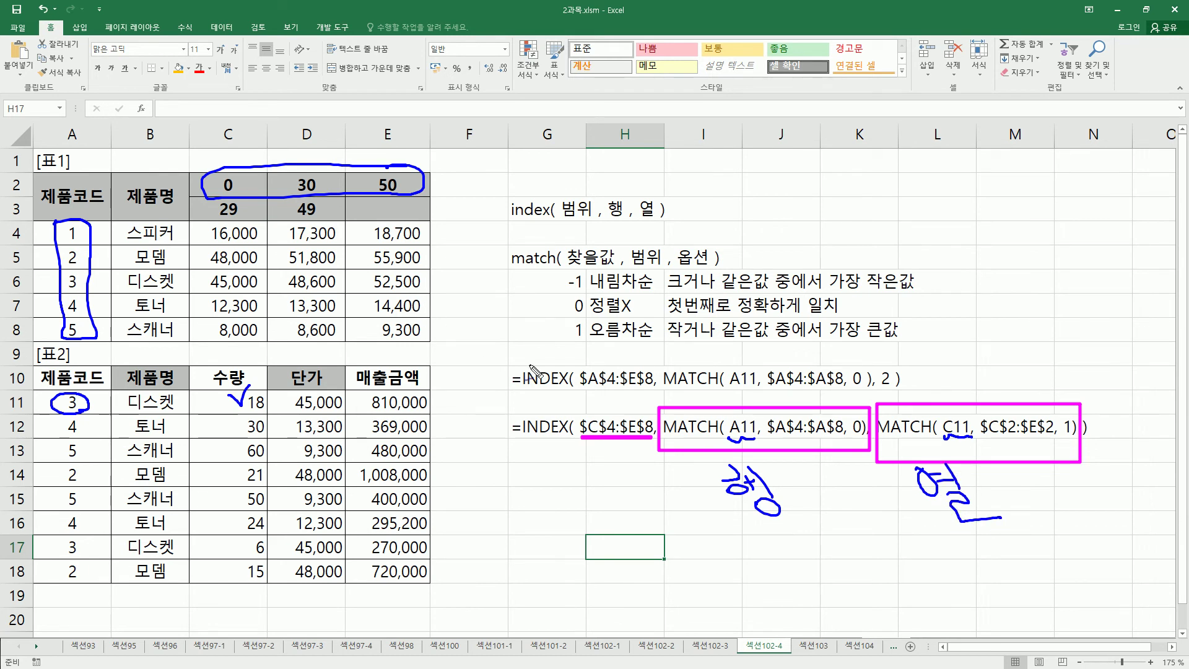
mouse_move(644, 443)
left_mouse_down()
mouse_move(593, 454)
mouse_move(656, 431)
mouse_move(623, 458)
mouse_move(632, 452)
left_mouse_up()
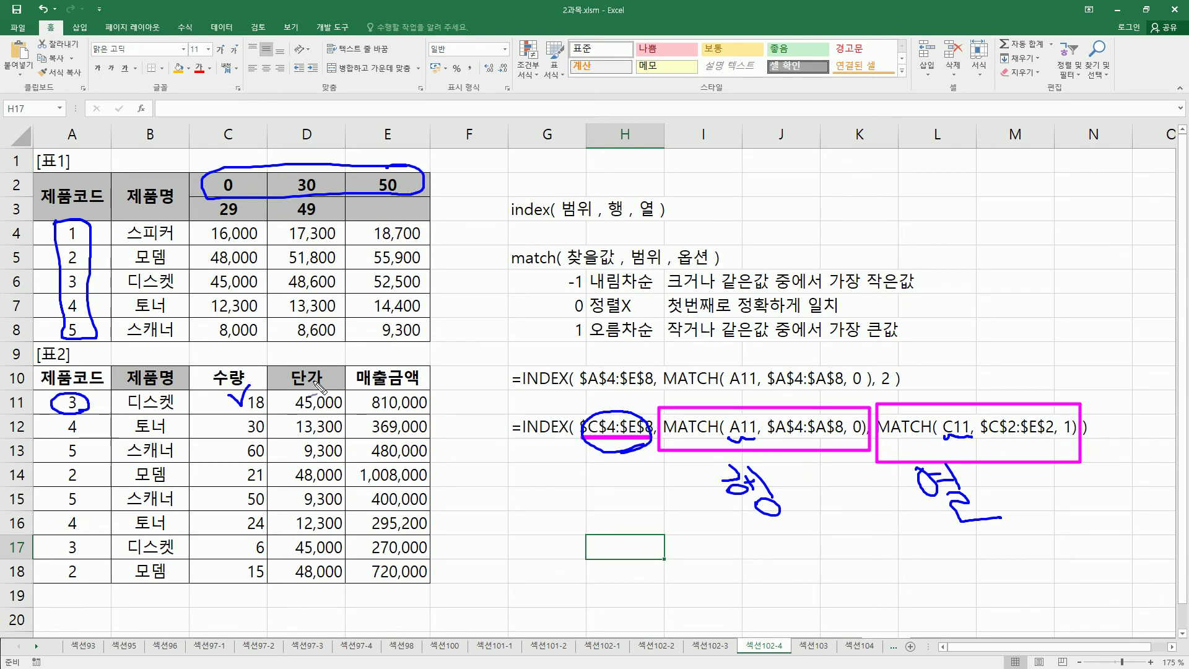
key("Escape")
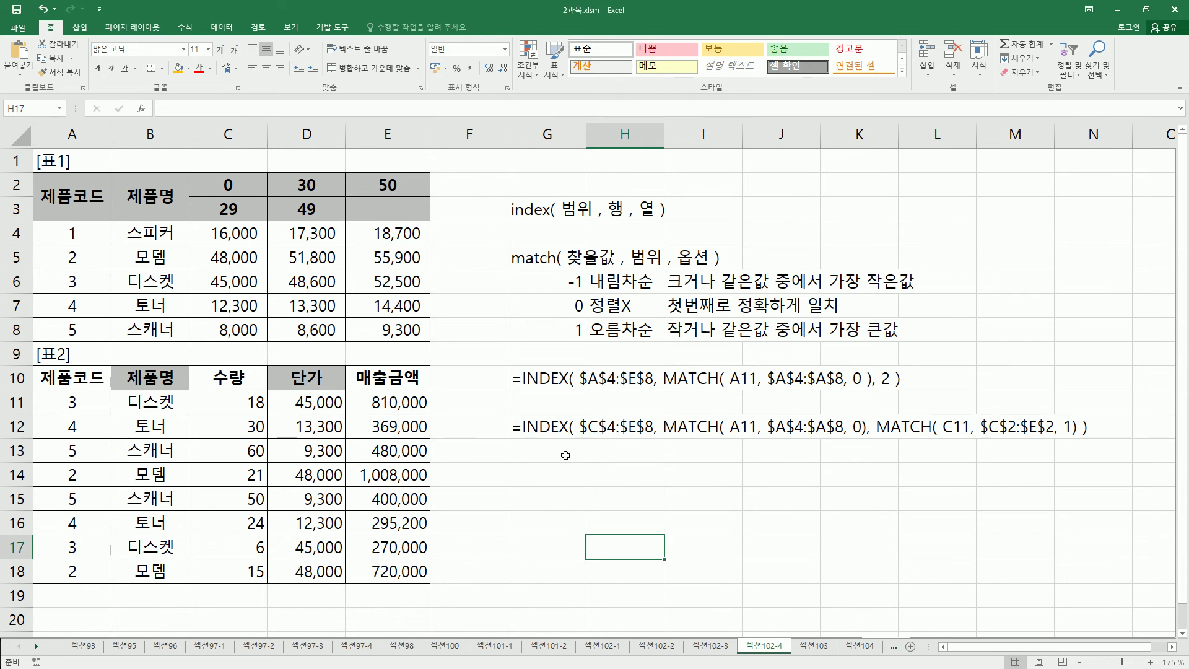